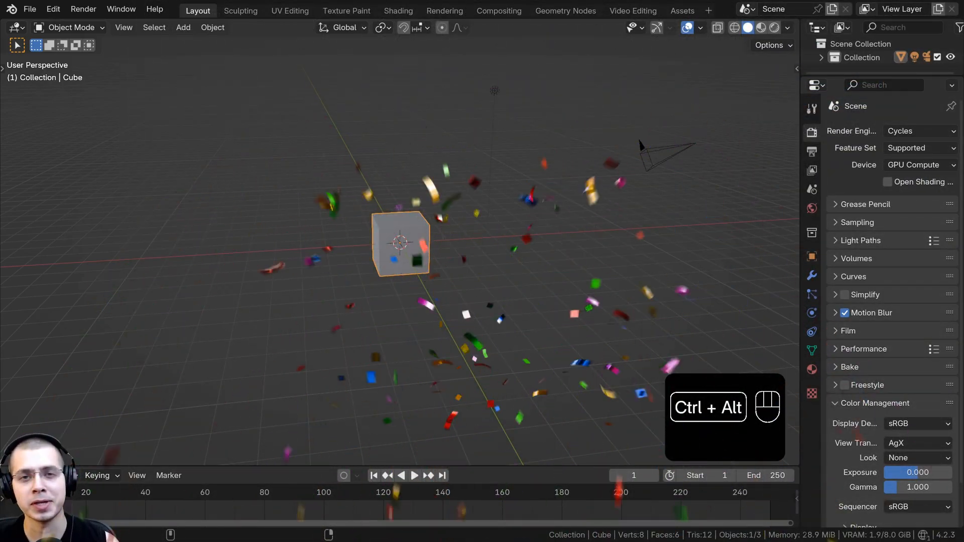
Delete all the default objects from the scene.
middle_click_drag(475, 103, 481, 107, "shift")
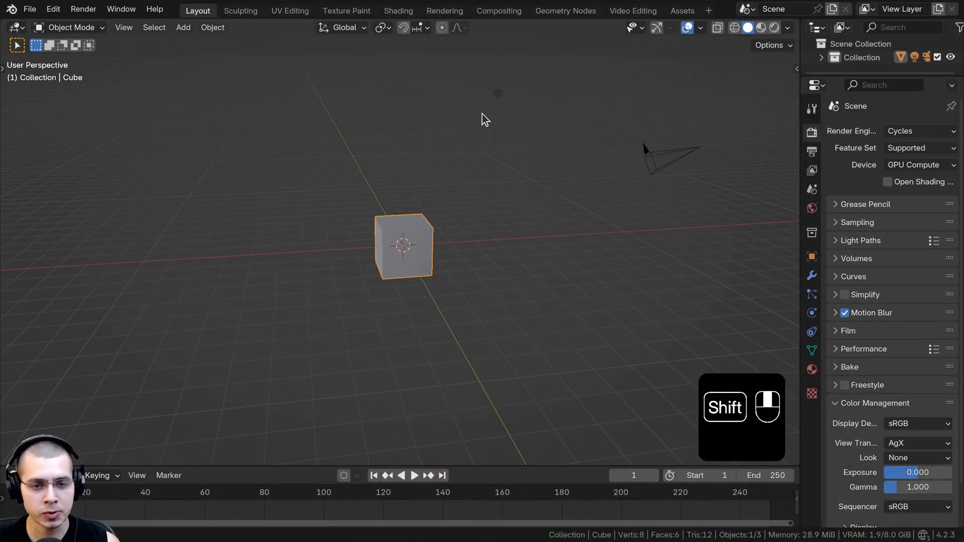
key("a")
key("a")
key("x")
left_click(441, 91)
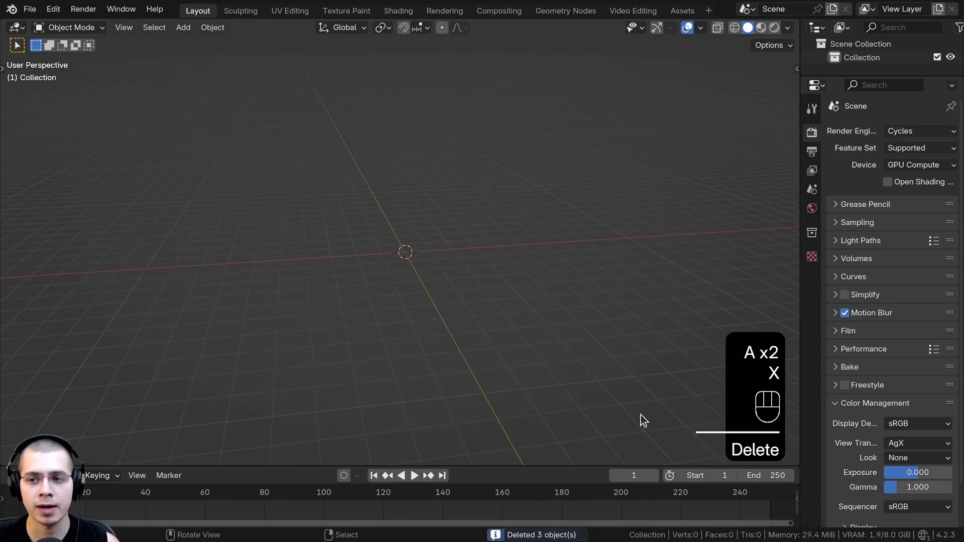
Set the output frame rate to 30 fps.
left_click(812, 151)
left_click_drag(800, 351, 765, 351)
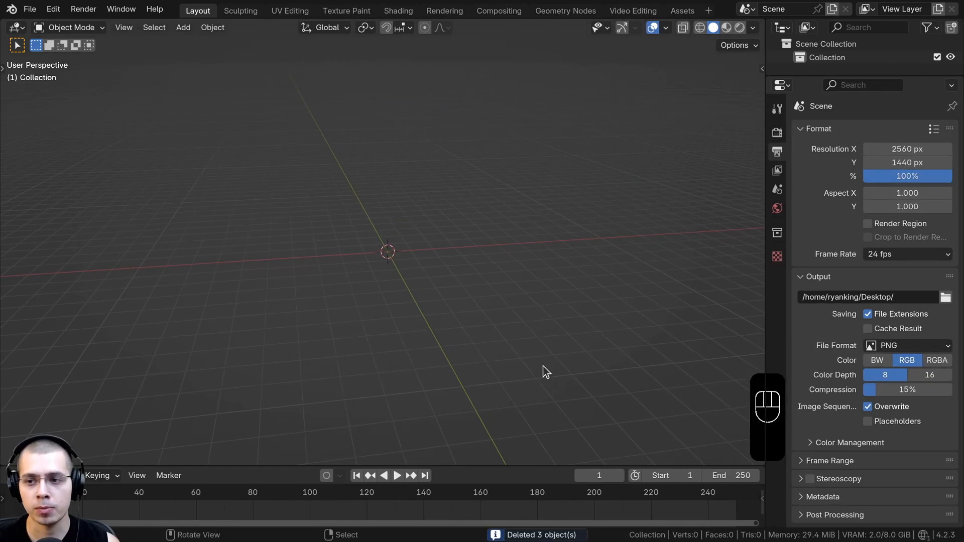
left_click(874, 256)
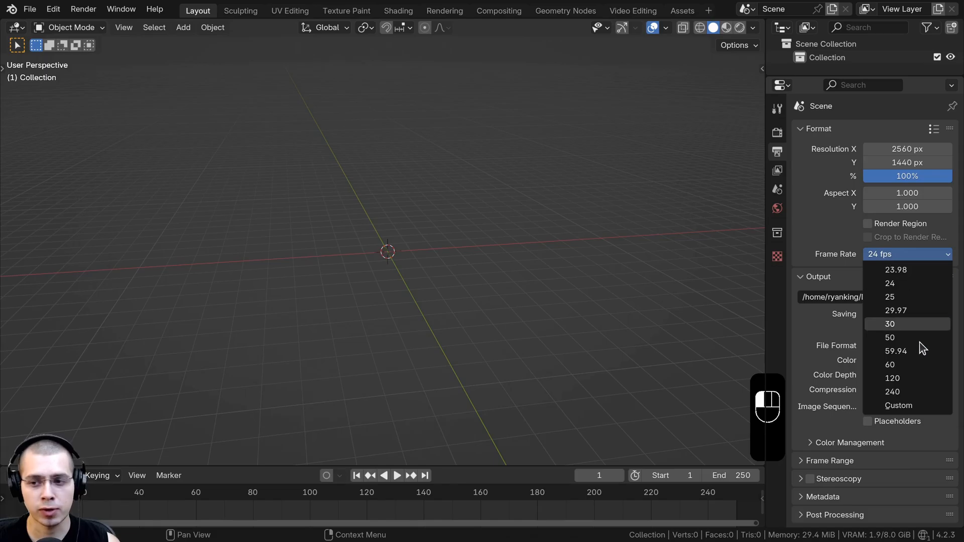
left_click(902, 324)
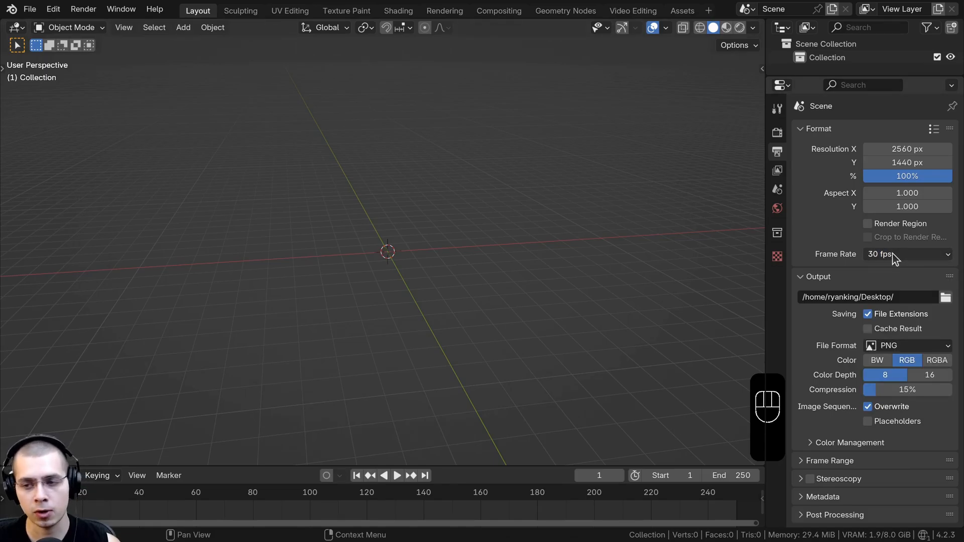
left_click(892, 253)
left_click(902, 321)
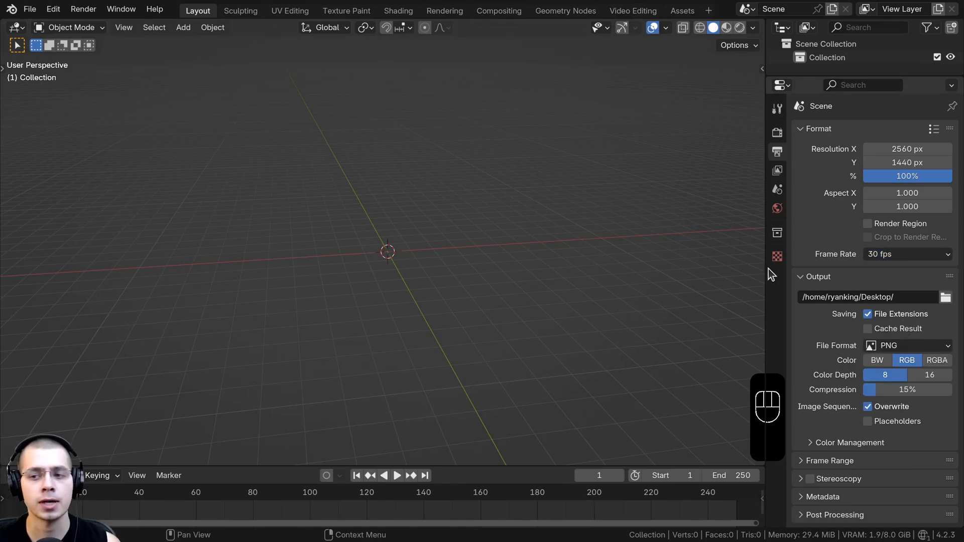
left_click(882, 254)
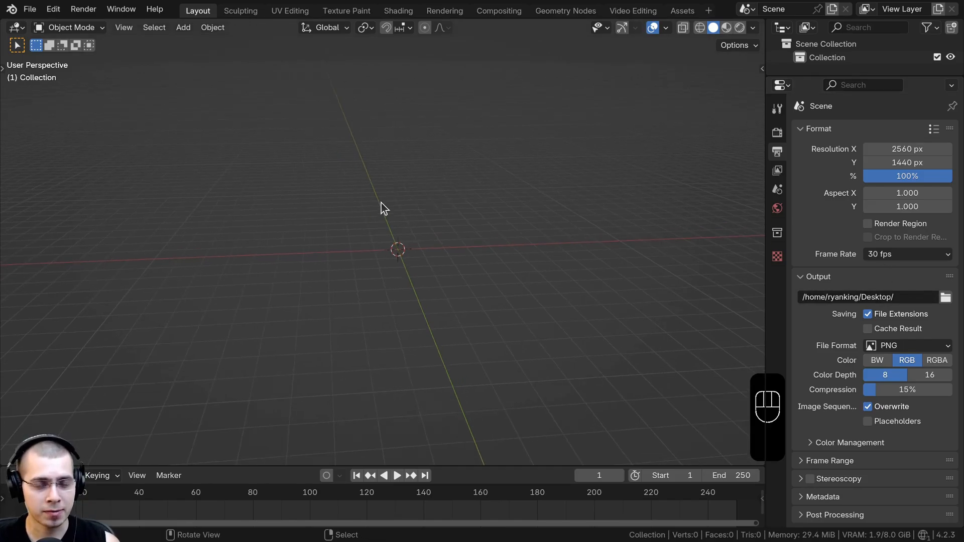
Add a mesh plane at the world origin.
middle_click_drag(390, 243, 391, 257)
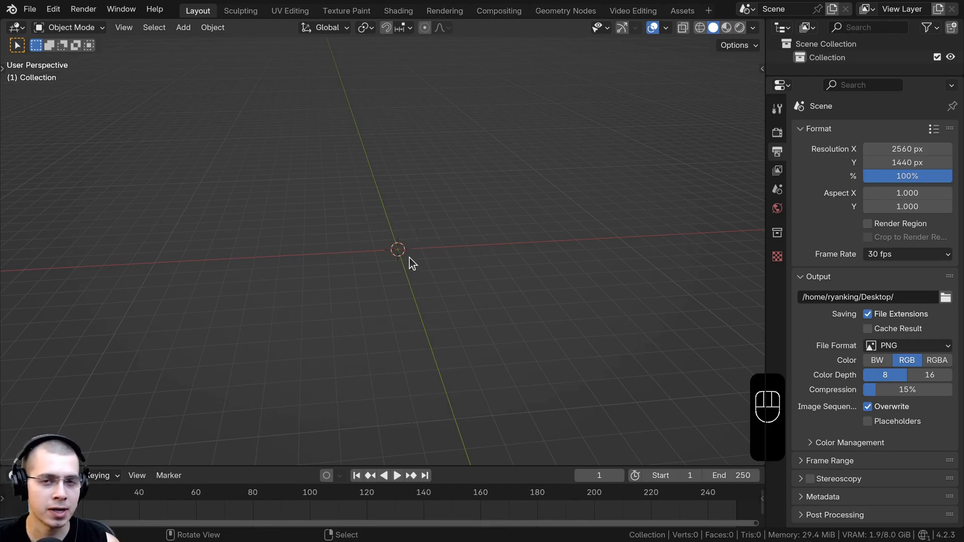
middle_click_drag(408, 258, 402, 237, "shift")
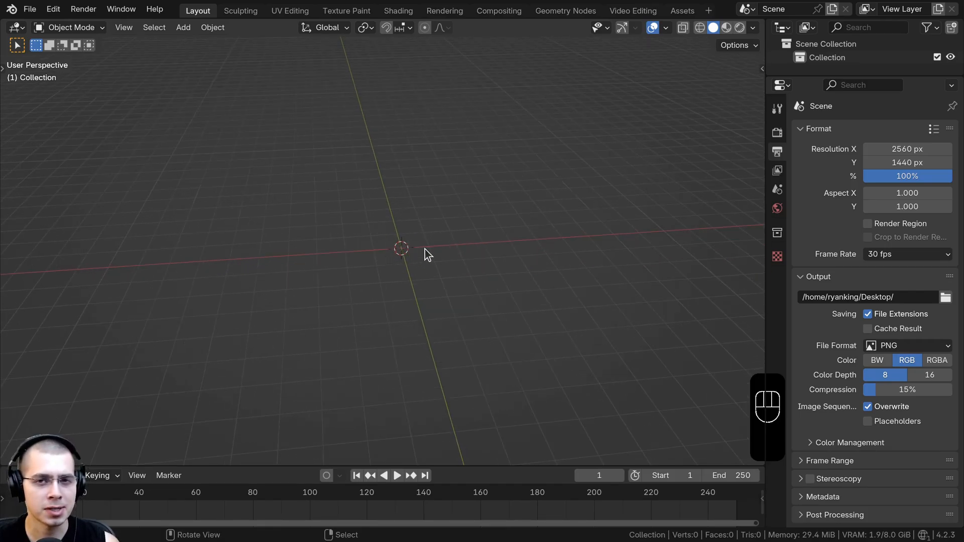
middle_click_drag(396, 246, 408, 237, "shift")
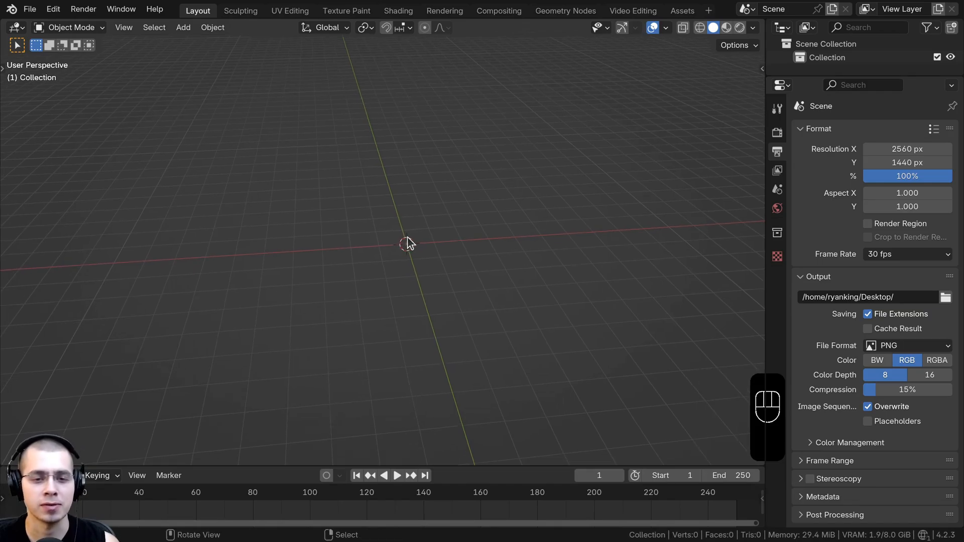
key("shift+a")
mouse_move(403, 224)
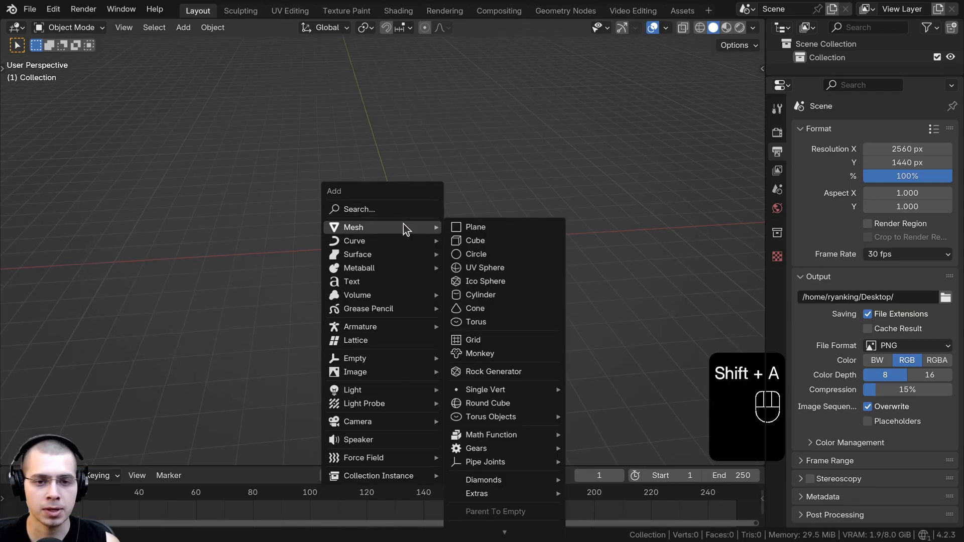
left_click(474, 225)
middle_click_drag(465, 273, 463, 268, "shift")
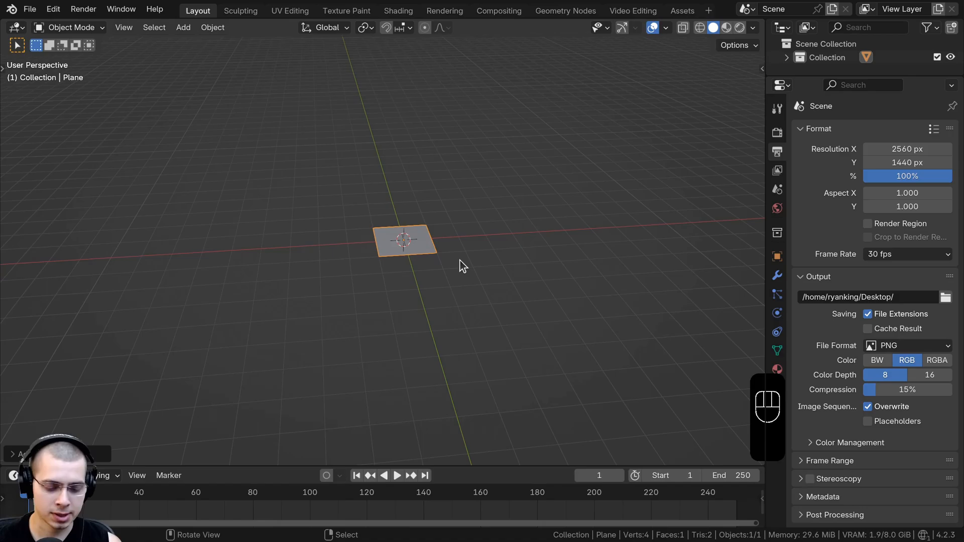
Scale the plane by a factor of 0.02 and apply its scale.
type("s02")
left_click(460, 262)
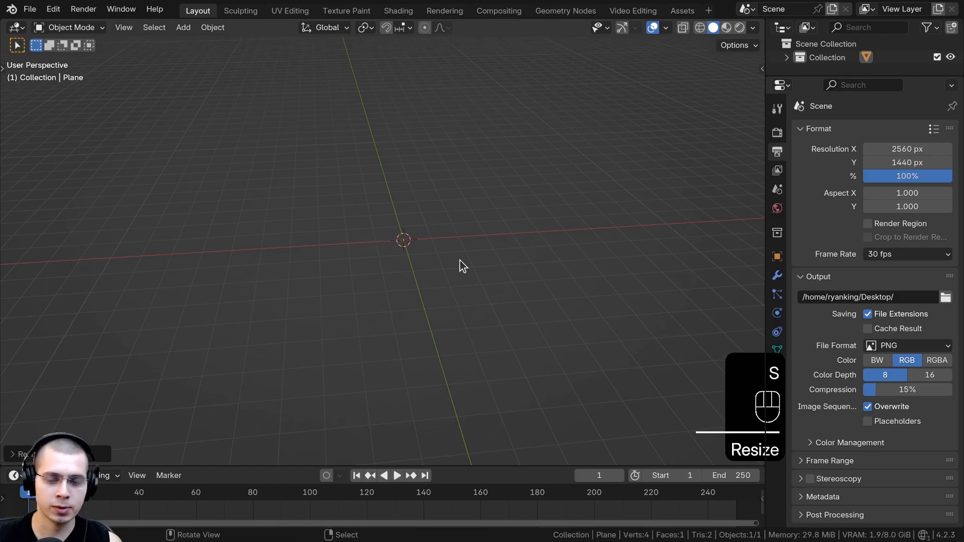
key("KP_Decimal")
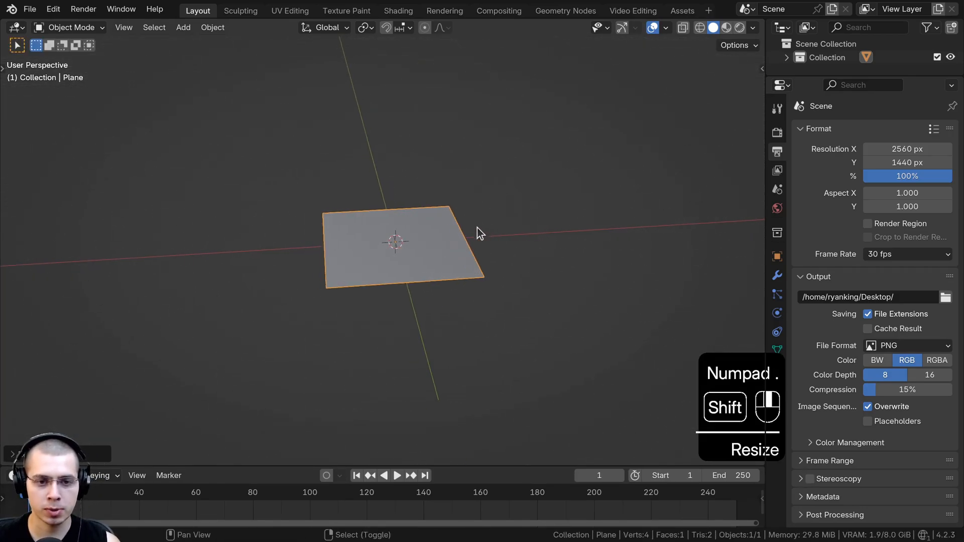
key("ctrl+a")
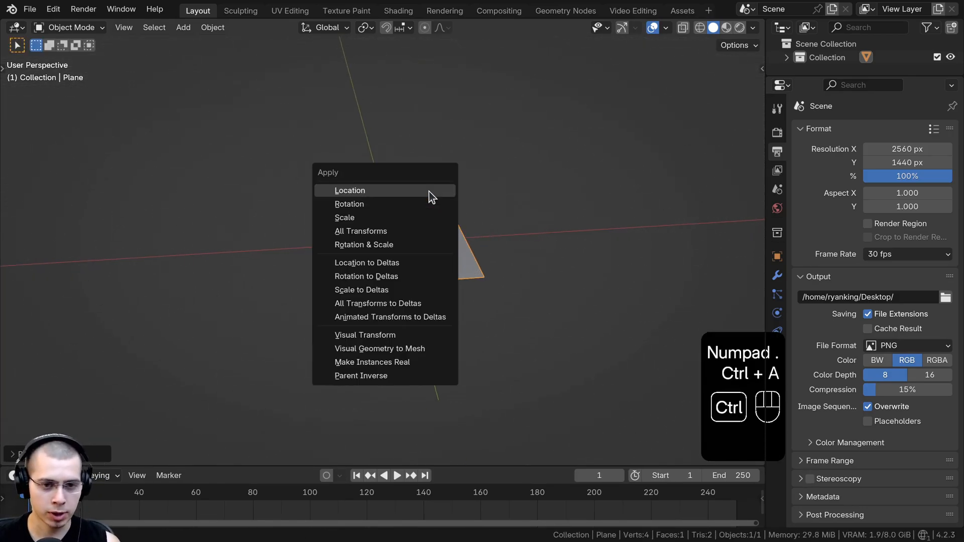
left_click(365, 217)
Stretch the plane's mesh along the X axis by a factor of 3 in Edit Mode.
key("Tab")
middle_click_drag(439, 203, 480, 224)
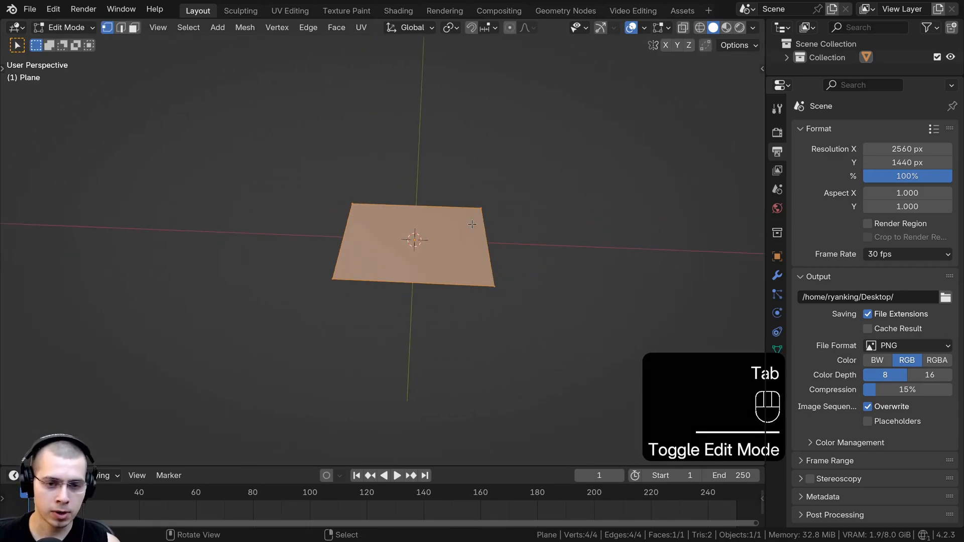
key("s")
type("xis")
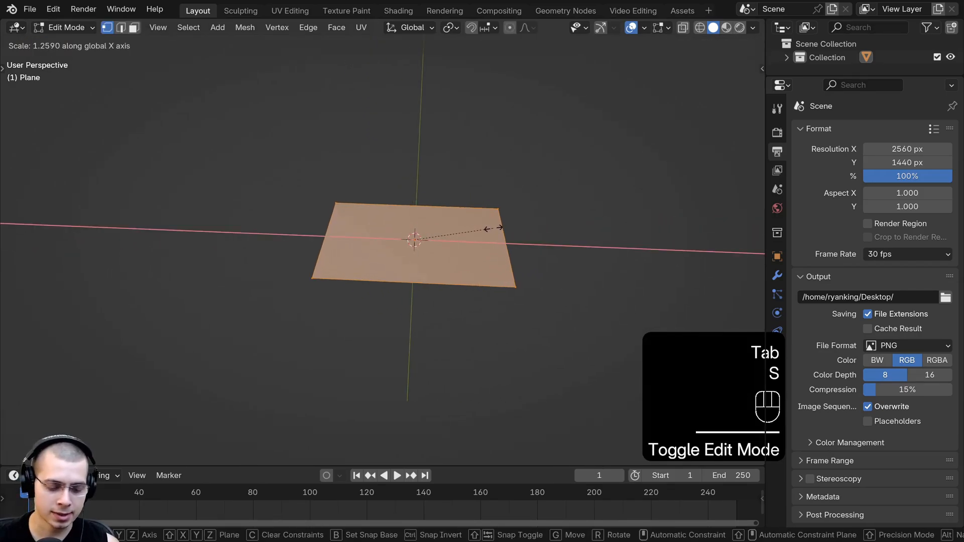
type("3")
key("Return")
scroll(482, 230, "down", 3)
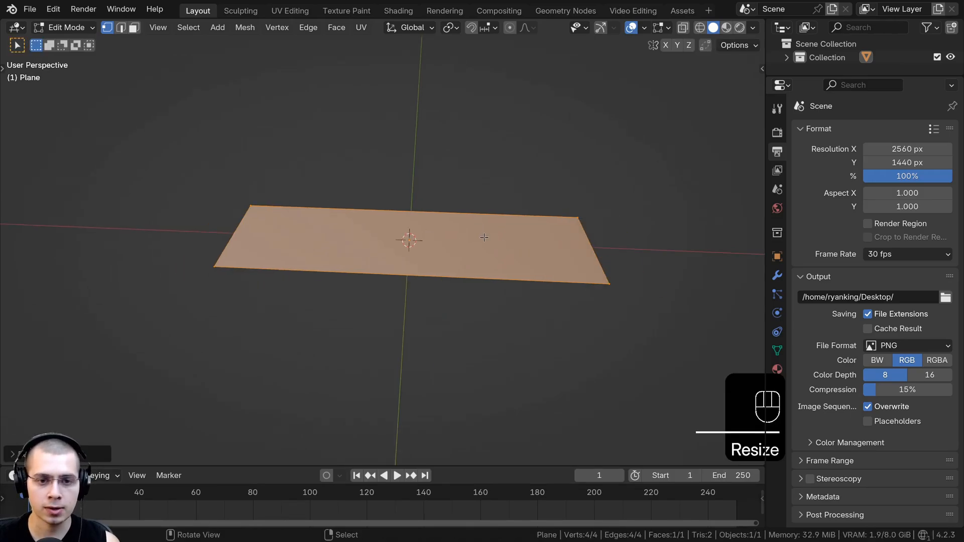
Add three evenly spaced loop cuts across the length of the strip.
key("ctrl+r")
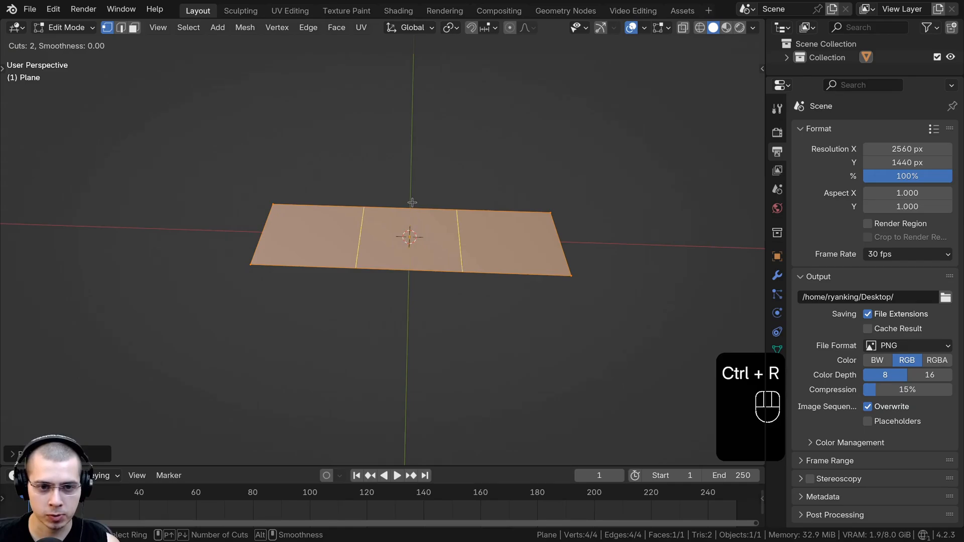
scroll(412, 202, "down", 1)
left_click(448, 203)
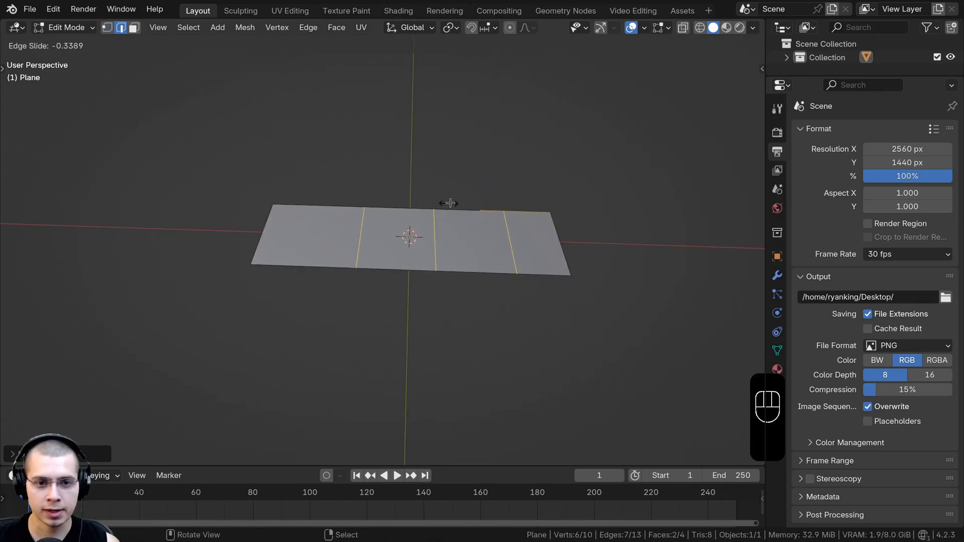
right_click(510, 303)
Lower the three cut edges in the strip's middle by about 0.008 m along Z.
middle_click_drag(510, 304, 484, 196)
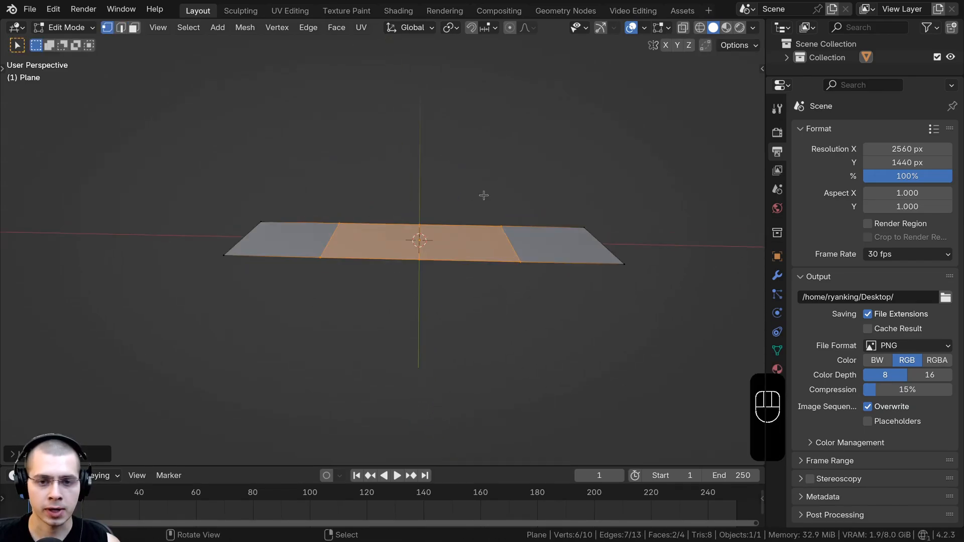
key("g")
key("z")
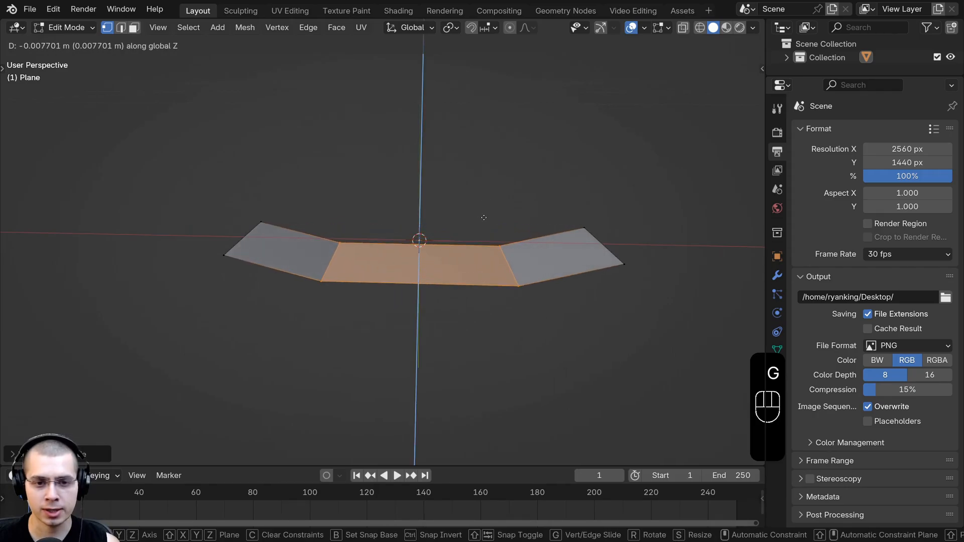
left_click(482, 218)
Lower only the strip's centre edge by about 0.004 m along Z to form a curve, and return to Object Mode.
left_click(121, 29)
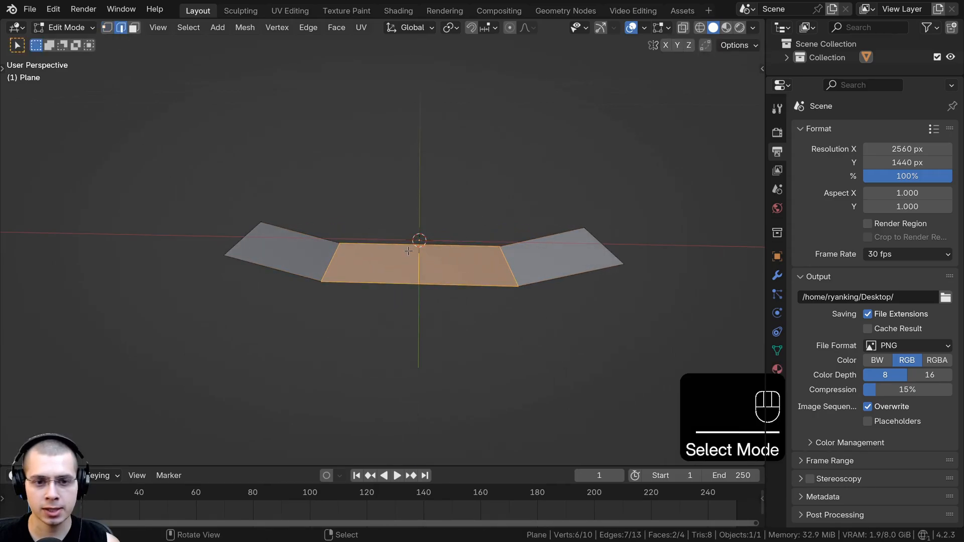
left_click(422, 259)
key("g")
key("z")
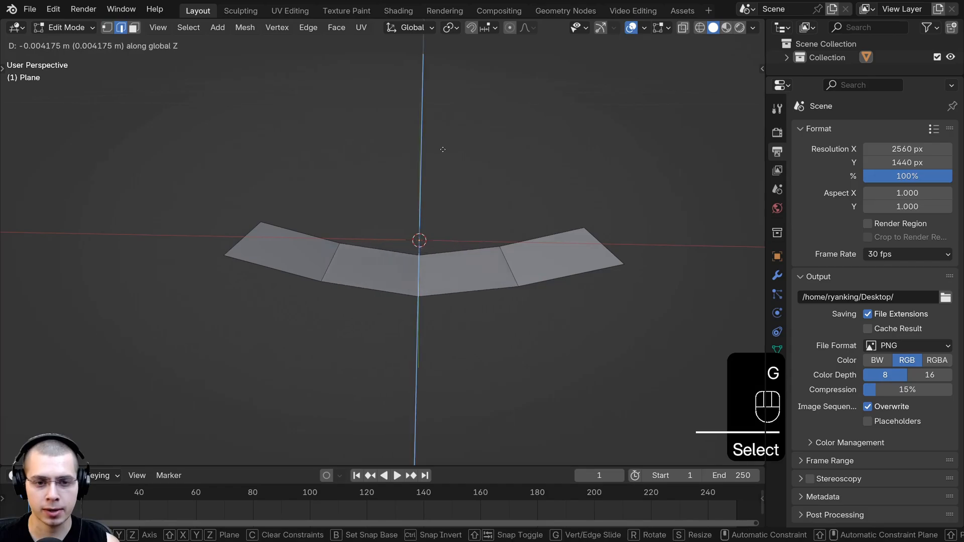
left_click(329, 286)
middle_click_drag(330, 286, 269, 213)
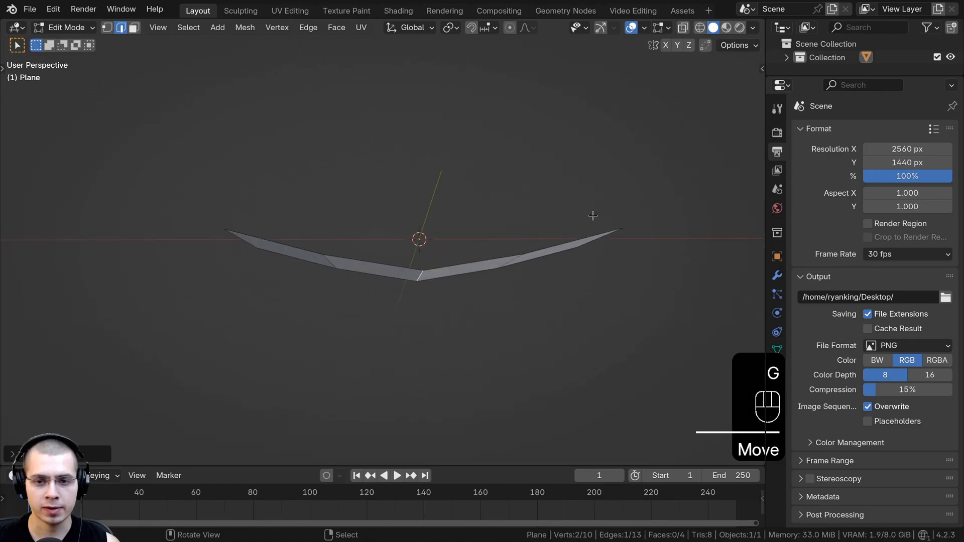
middle_click_drag(345, 248, 195, 304)
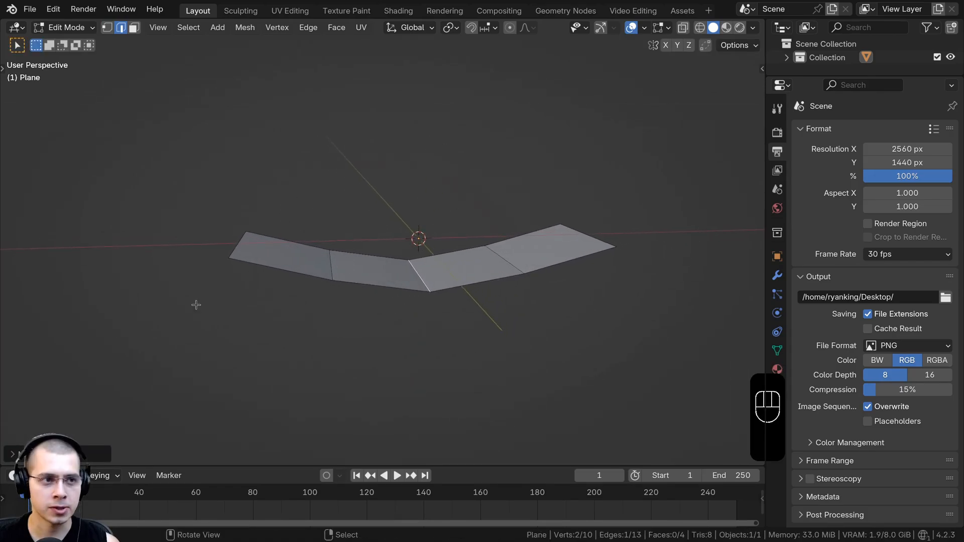
key("Tab")
Save the project as Exploding Confetti.blend in the Confetti/V3 folder.
left_click(31, 10)
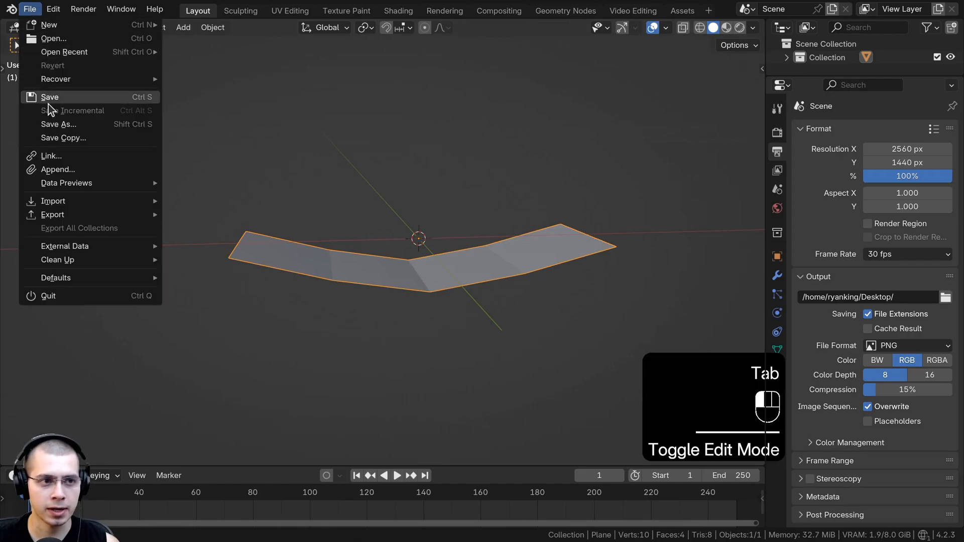
left_click(76, 102)
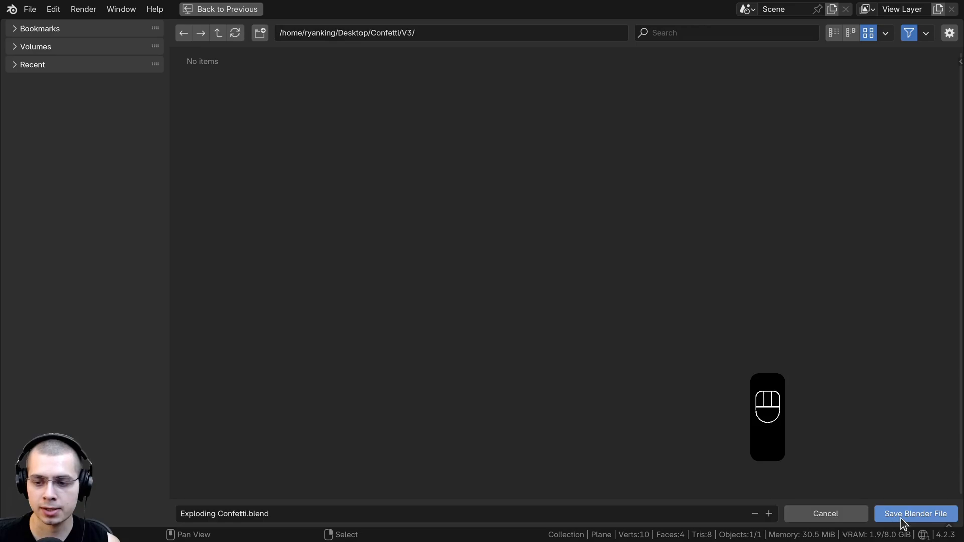
left_click(915, 514)
Apply Shade Smooth to the curved confetti strip.
middle_click_drag(420, 316, 415, 310, "shift")
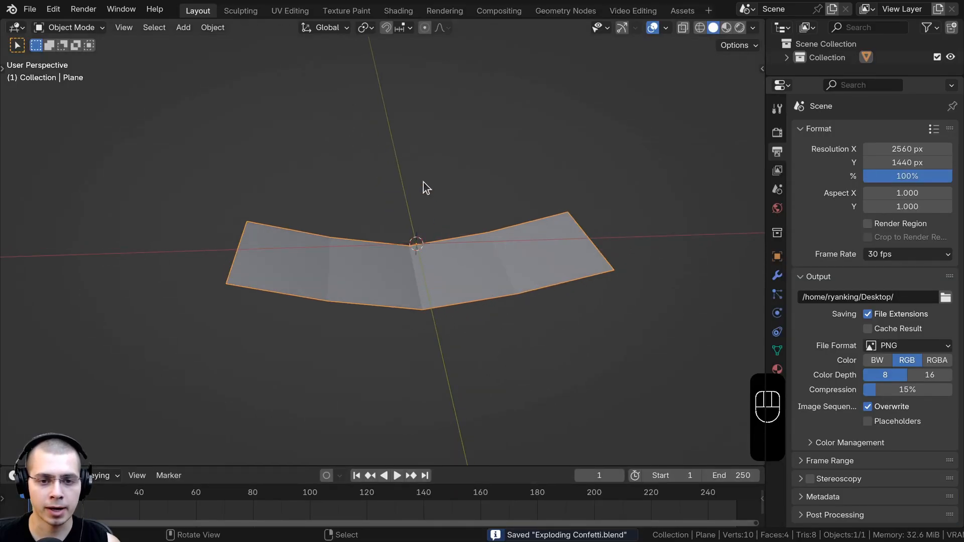
key("w")
left_click(344, 176)
scroll(408, 213, "down", 4)
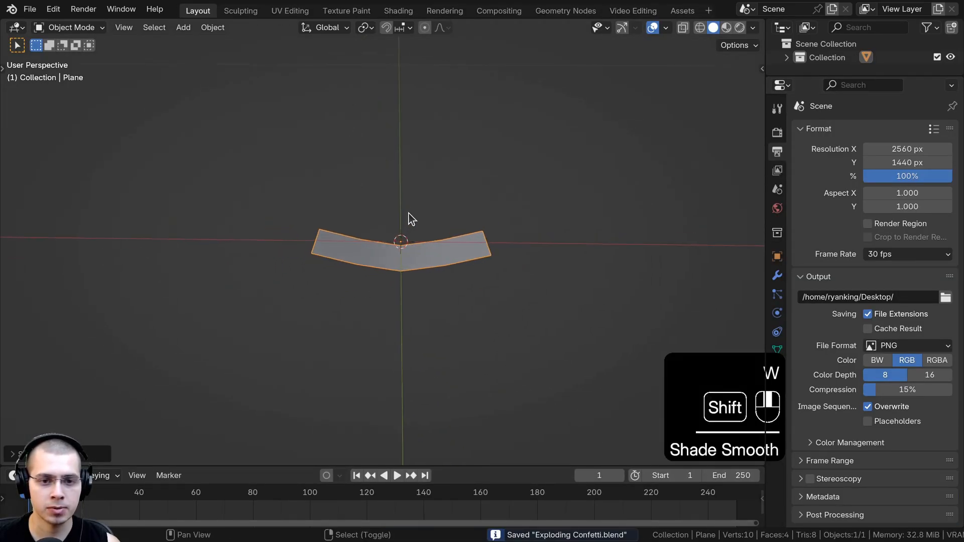
Raise the strip's whole mesh by about 0.009 m along Z so it sits around its origin point.
scroll(419, 215, "up", 1)
key("Tab")
scroll(371, 257, "up", 3)
key("a")
key("a")
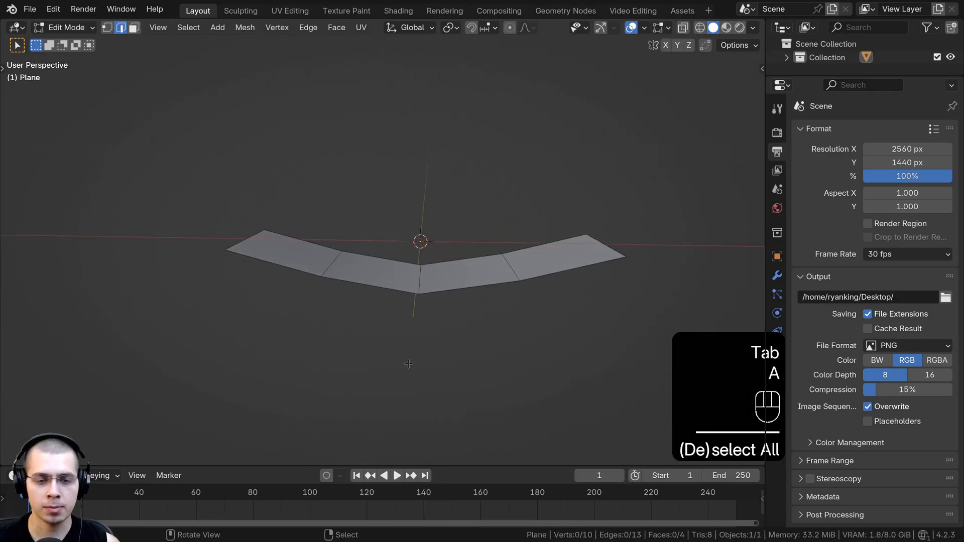
key("g")
key("z")
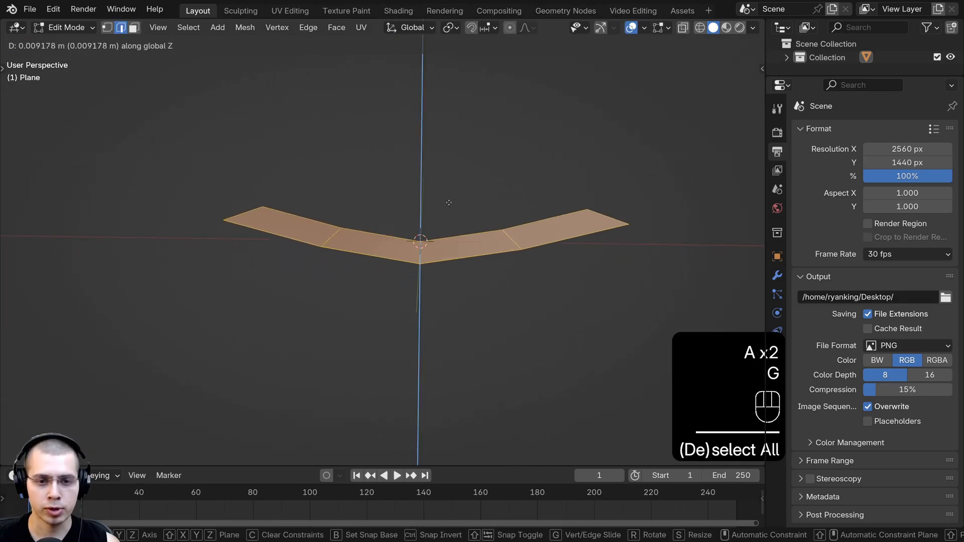
left_click(419, 259)
key("Tab")
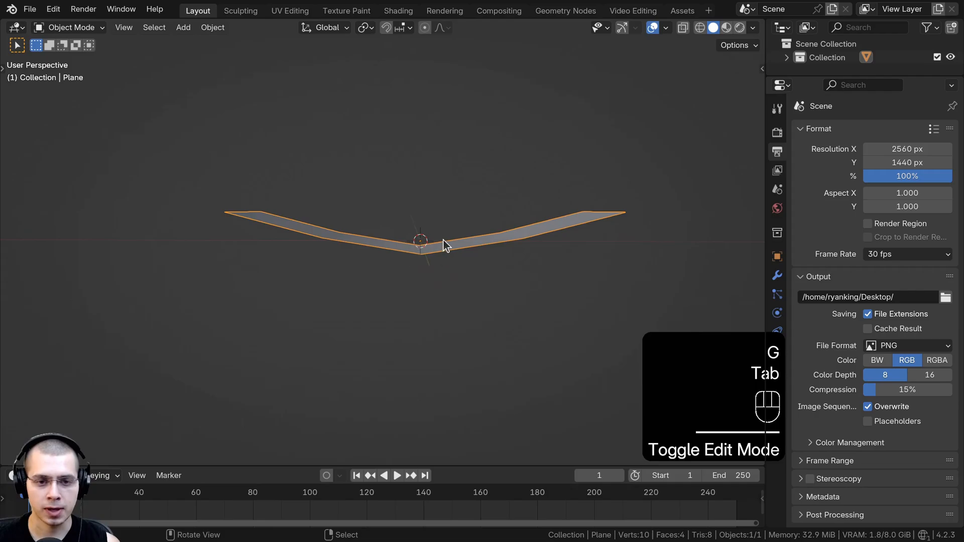
Duplicate the confetti strip and place the copy beside the original along the Y axis.
key("r")
left_click(444, 272)
middle_click_drag(444, 272, 518, 301, "shift")
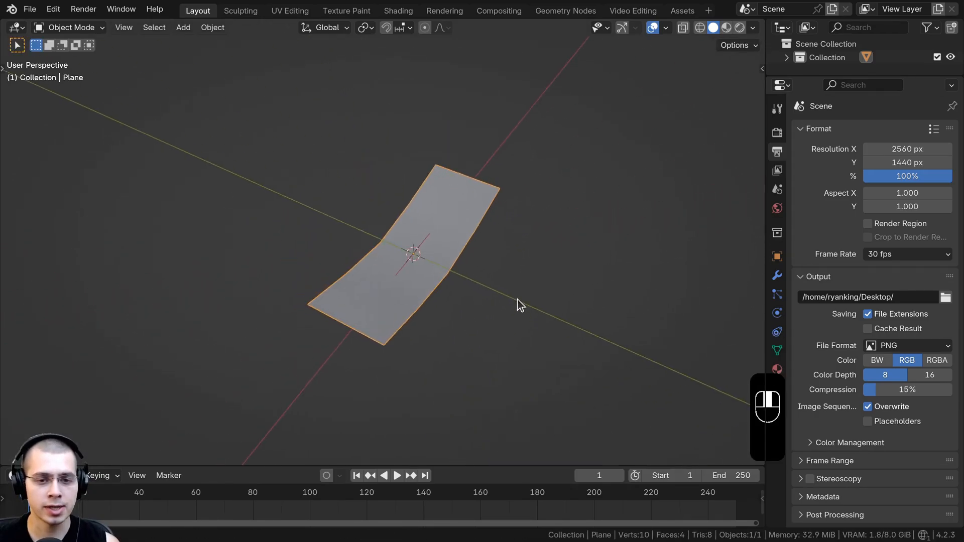
key("shift+d")
left_click(382, 271)
middle_click_drag(381, 271, 505, 308, "shift")
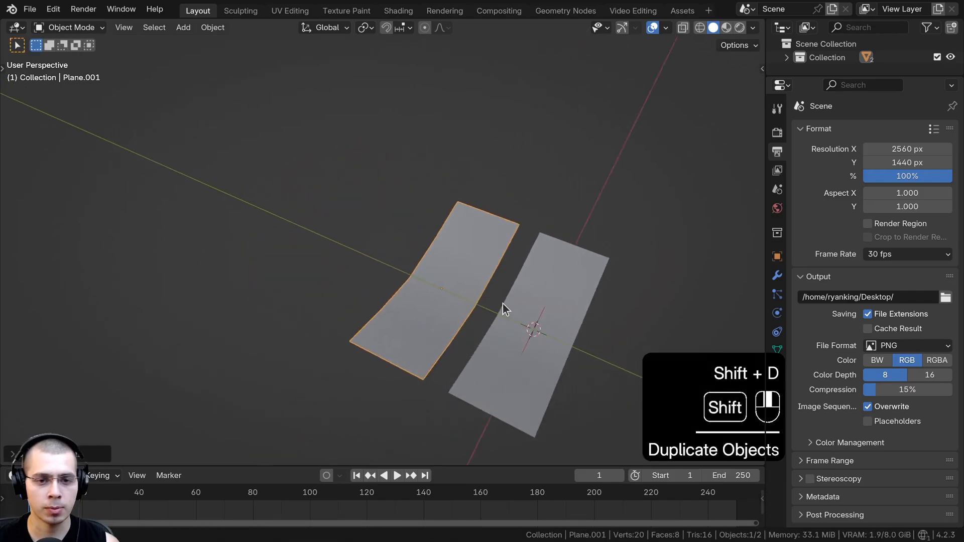
Duplicate the second confetti strip and place the new copy beside it along the Y axis.
key("shift+d")
key("y")
left_click(437, 295)
middle_click_drag(437, 295, 379, 281)
Delete three of the third strip's four faces, keeping only one inner face beside the strip's middle.
key("Tab")
middle_click_drag(379, 282, 368, 275)
scroll(368, 275, "up", 3)
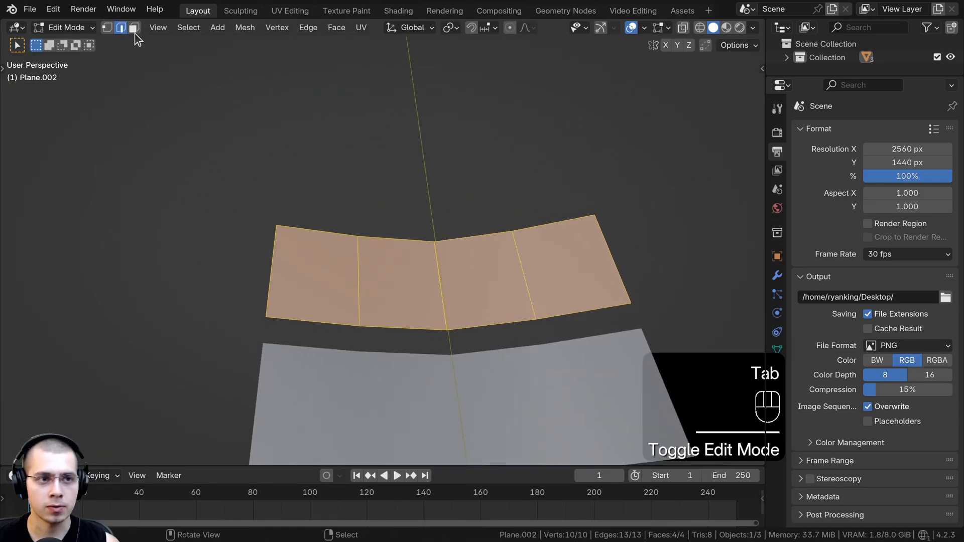
scroll(270, 138, "down", 1)
left_click(329, 239)
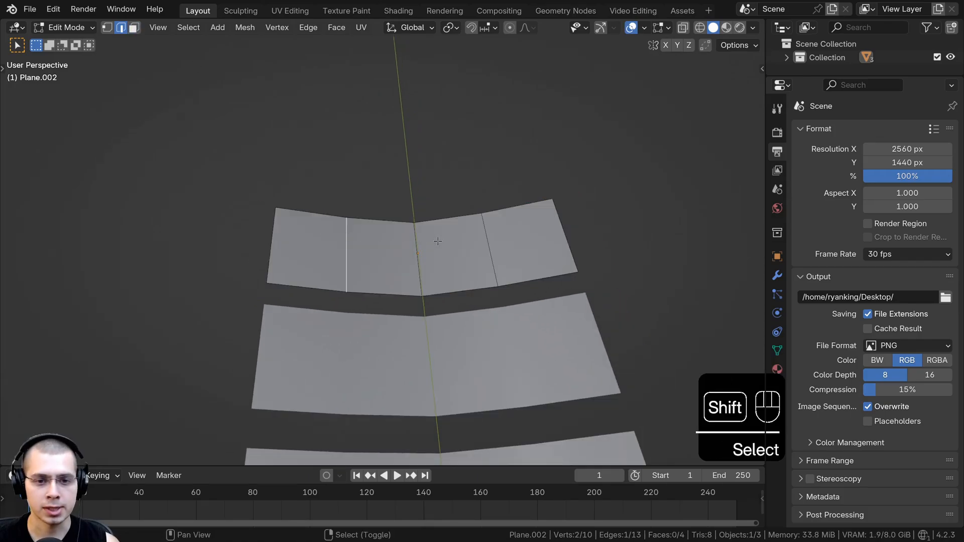
left_click(135, 28)
left_click(321, 242)
left_click(457, 254, "shift")
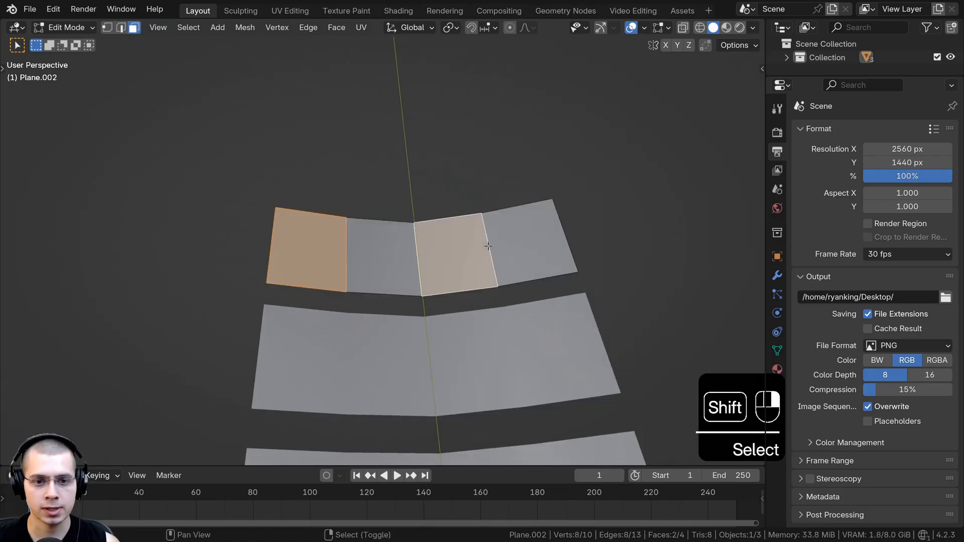
left_click(507, 251, "shift")
key("x")
left_click(442, 267)
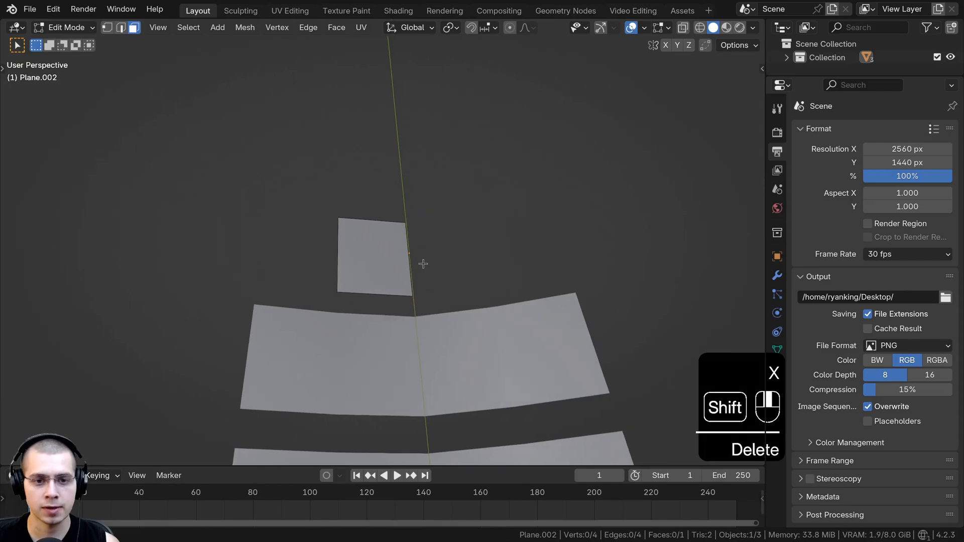
Widen the remaining face along X and shift it about 0.014 m along X to centre it on its origin.
key("a")
key("s")
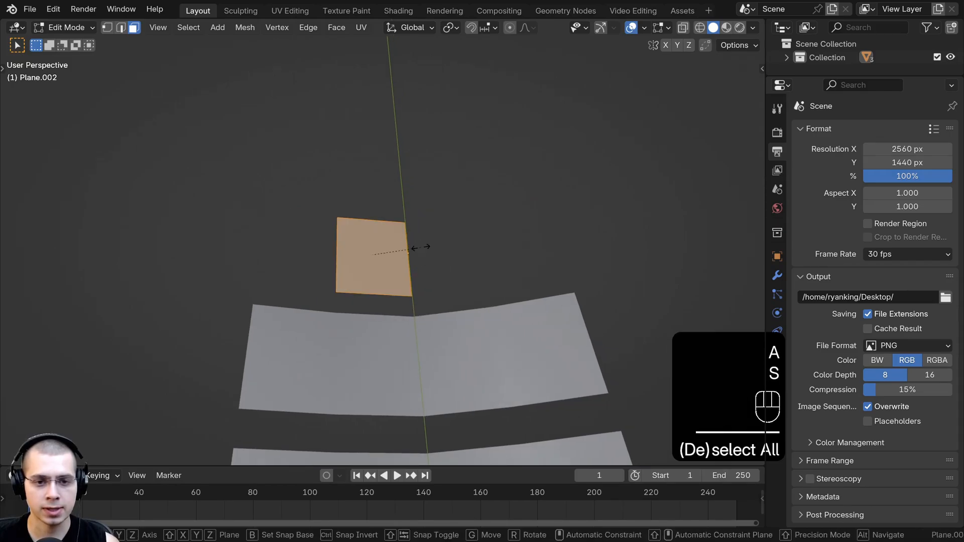
key("x")
left_click(437, 249)
key("g")
key("x")
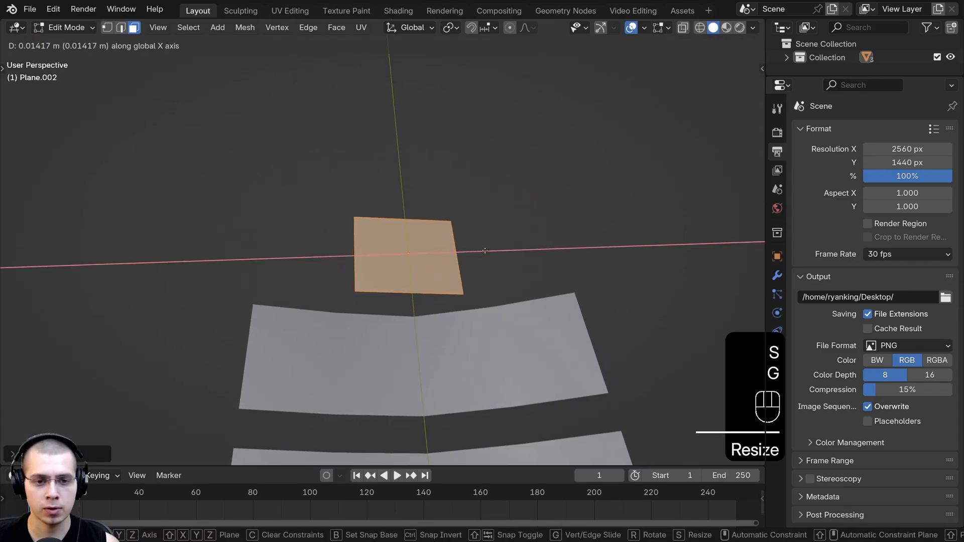
left_click(485, 251)
Scale the square piece along Z, raise its mesh along Z to its origin point, and leave Edit Mode.
middle_click_drag(532, 226, 493, 392)
key("s")
key("z")
left_click(578, 198)
key("g")
key("g")
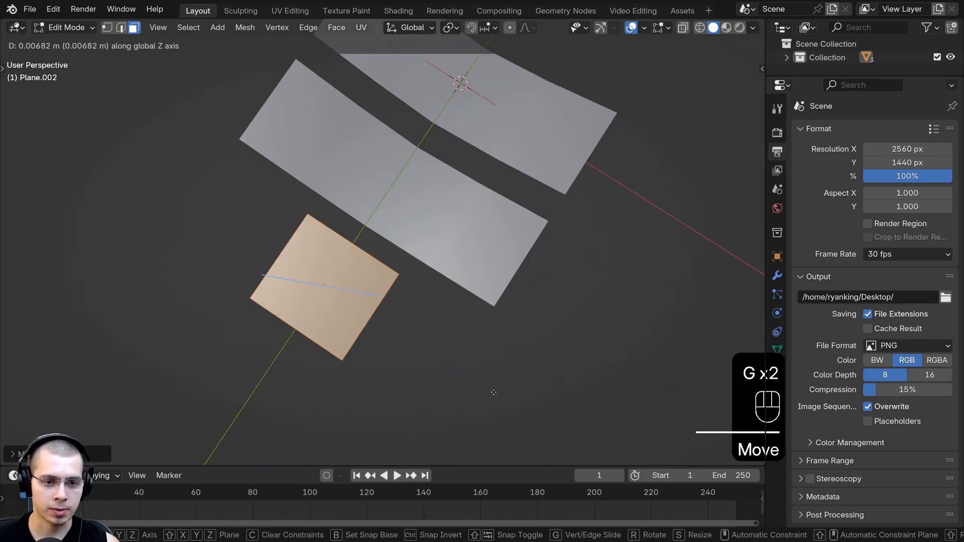
key("g")
left_click(484, 344)
middle_click_drag(484, 344, 407, 275)
key("Tab")
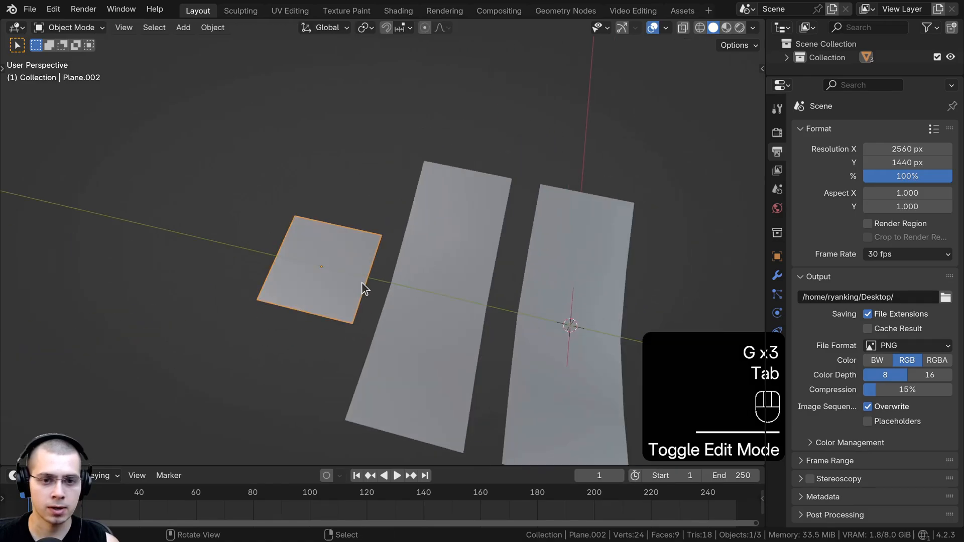
Delete two adjacent faces on one side of the middle strip, leaving a two-face piece.
middle_click_drag(527, 278, 442, 244)
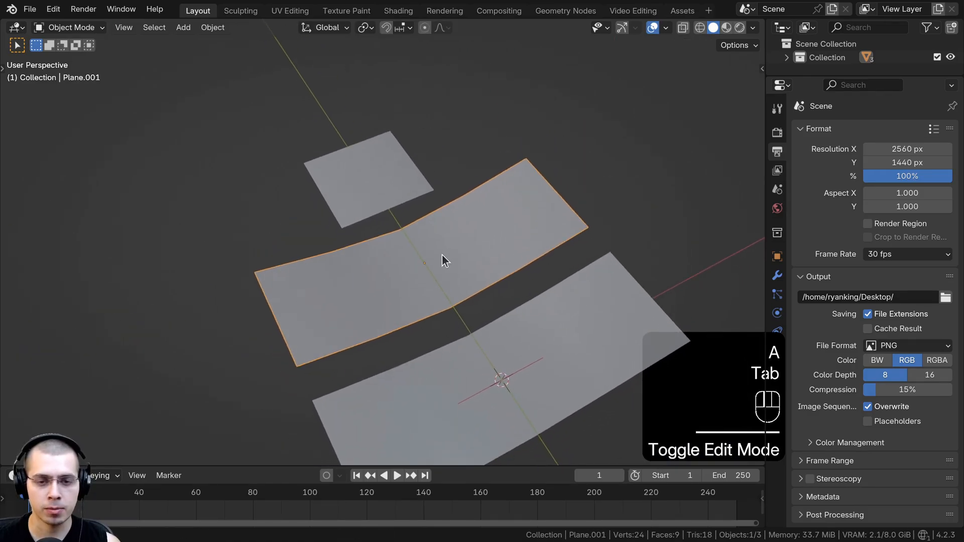
key("Tab")
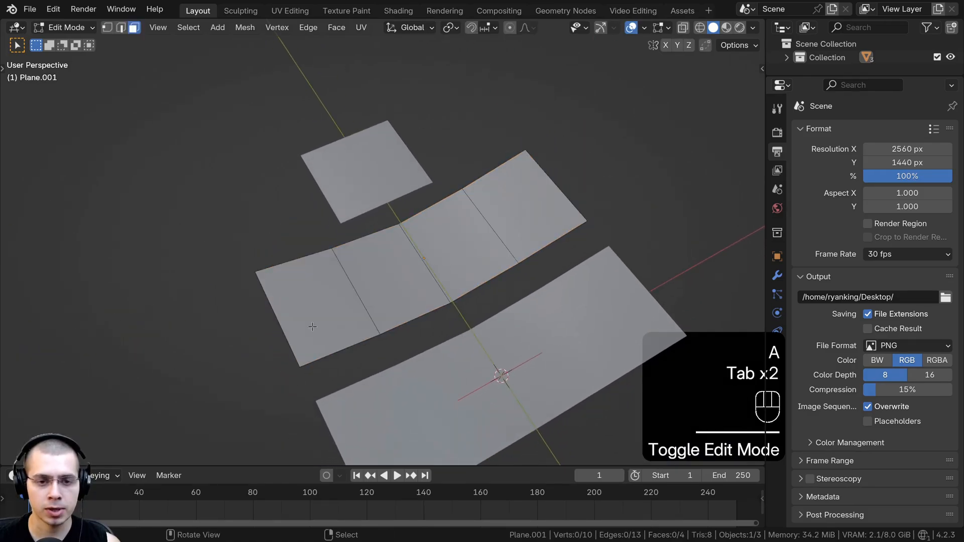
left_click(364, 263)
left_click(331, 266, "shift")
key("x")
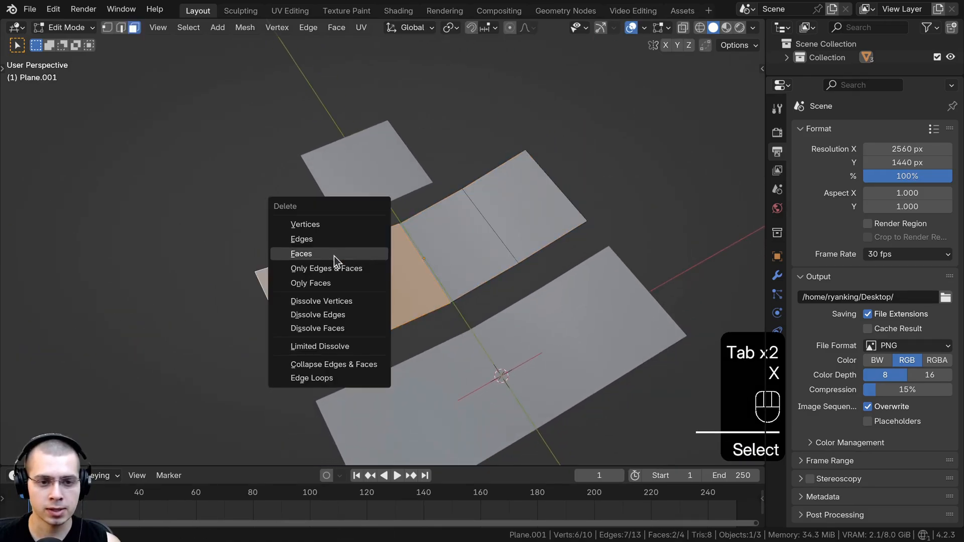
left_click(301, 254)
Move the middle piece's remaining two faces along X and Z to centre them around the origin point.
middle_click_drag(334, 260, 496, 239)
key("a")
mouse_move(586, 251)
middle_mouse_down()
mouse_move(570, 237)
mouse_move(603, 243)
middle_mouse_up()
key("g")
middle_click(501, 256)
left_click(505, 258)
middle_click_drag(505, 257, 468, 191)
key("g")
key("z")
left_click(468, 197)
Scale the two-face piece by about 1.4 along Z and lower its middle edge along Z for a sharper bend.
key("s")
key("z")
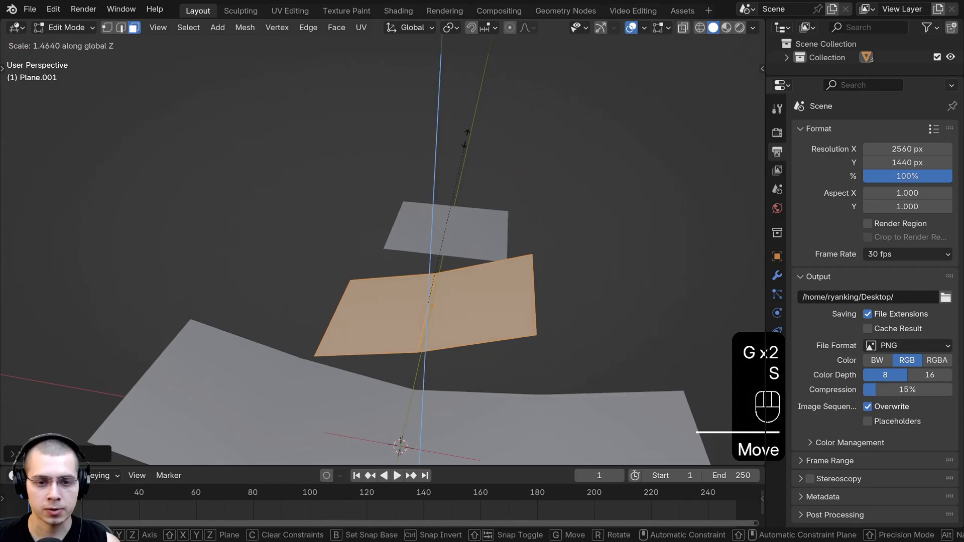
left_click(463, 150)
middle_click_drag(463, 150, 197, 56)
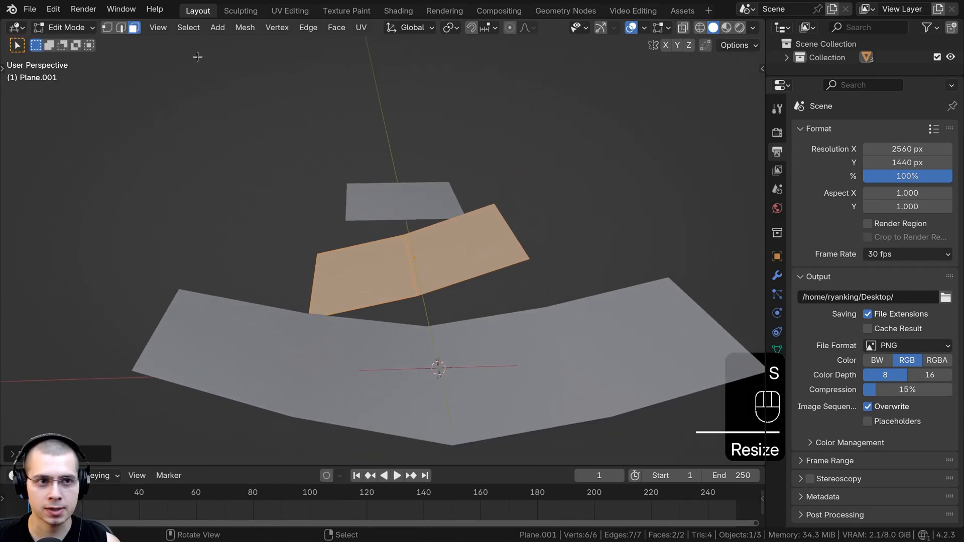
left_click(120, 28)
left_click(409, 265)
key("g")
key("z")
left_click(439, 262)
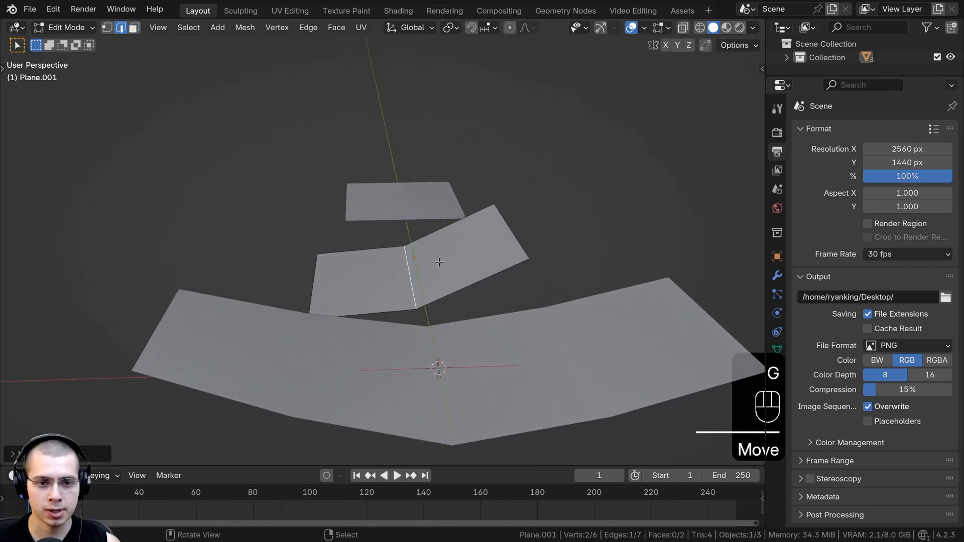
Move the whole two-face mesh along Z to sit around its origin point and leave Edit Mode.
key("a")
middle_click_drag(439, 262, 370, 294)
key("g")
key("z")
left_click(447, 228)
key("Tab")
Select all three confetti pieces and apply their object transform.
scroll(413, 269, "down", 3)
left_click(412, 204)
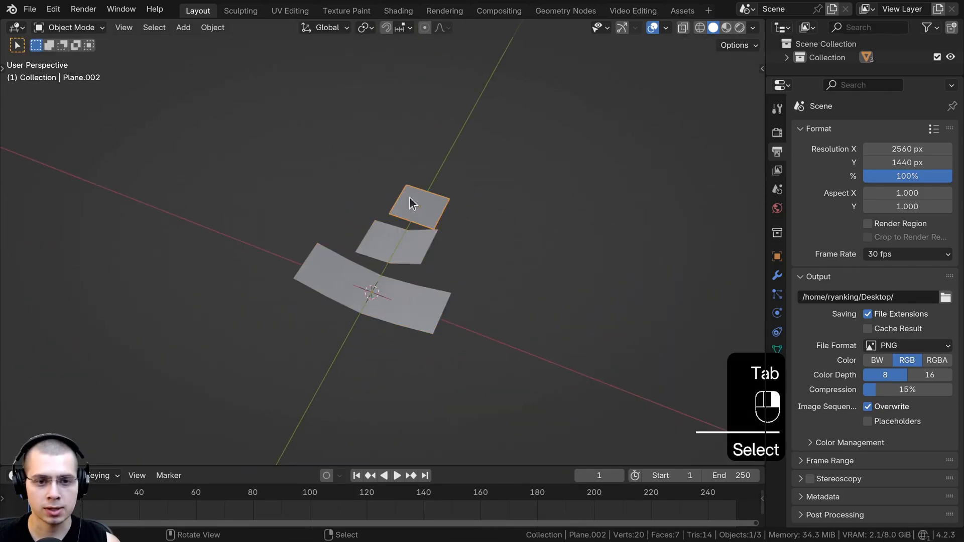
middle_click_drag(410, 198, 482, 241)
key("a")
left_click_drag(492, 149, 271, 284)
middle_click_drag(360, 276, 354, 296)
scroll(372, 251, "up", 3)
mouse_move(388, 219)
middle_mouse_down("shift")
mouse_move(382, 213)
mouse_move(392, 222)
mouse_move(391, 212)
middle_mouse_up("shift")
left_click(387, 213, "shift")
key("n")
key("n")
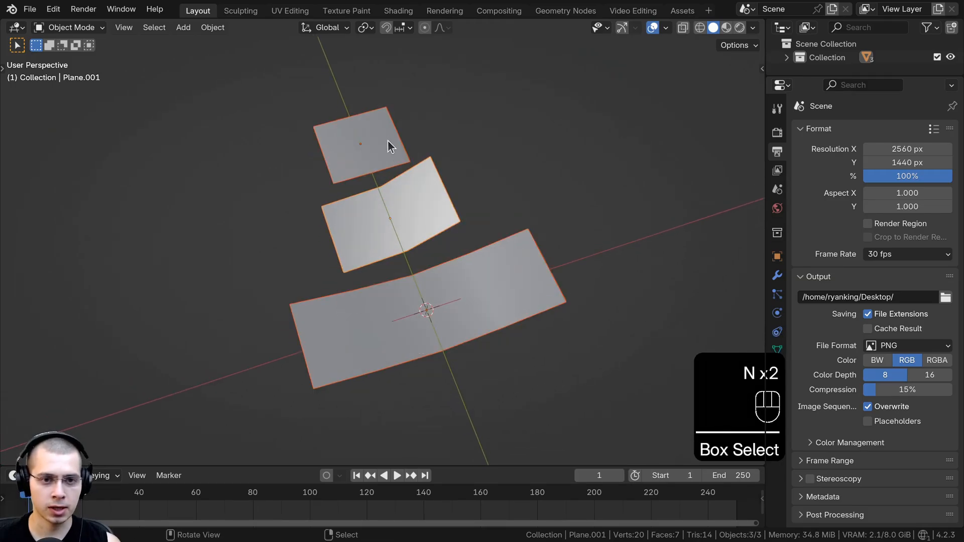
key("ctrl+a")
left_click(326, 141)
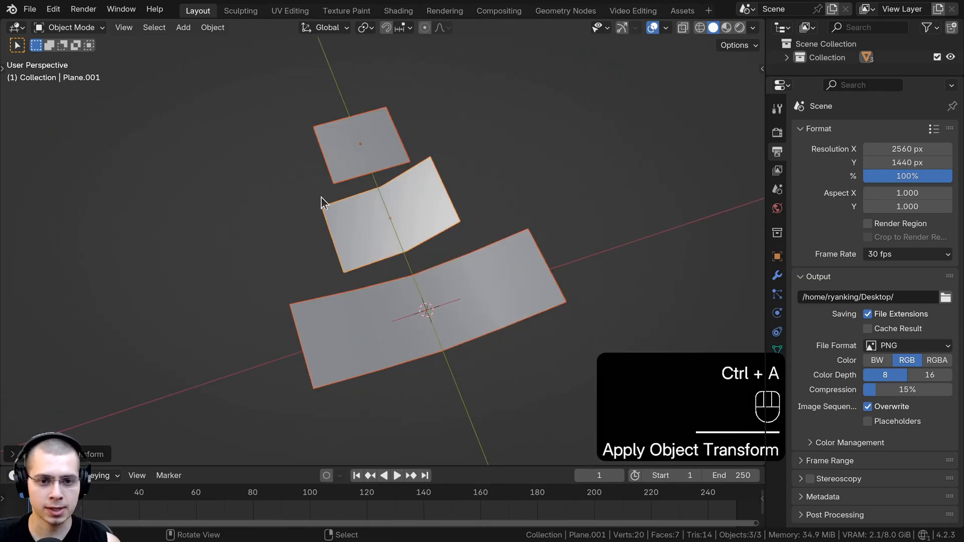
Move all three confetti pieces into a new collection named Confetti.
middle_click_drag(321, 197, 496, 179)
key("a")
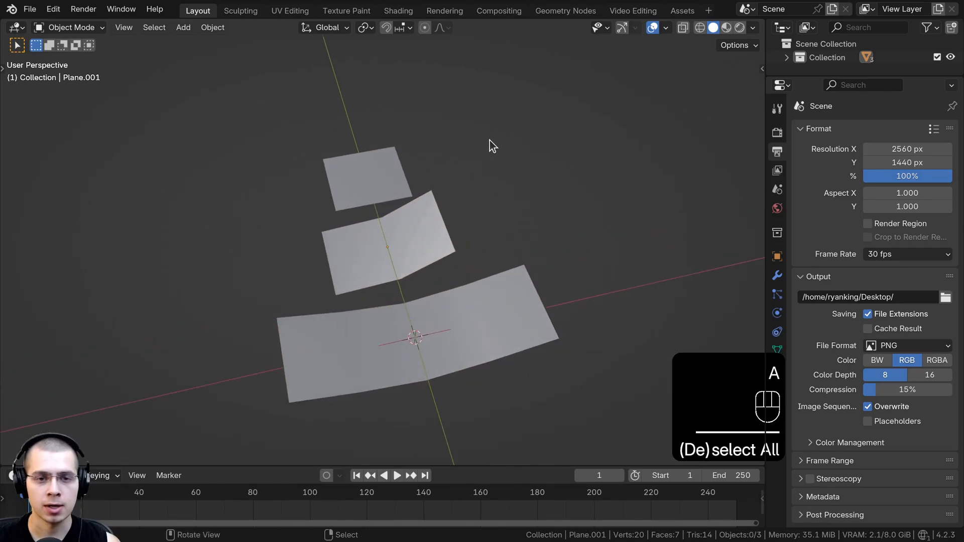
left_click_drag(500, 124, 381, 321)
middle_click_drag(411, 228, 393, 194, "shift")
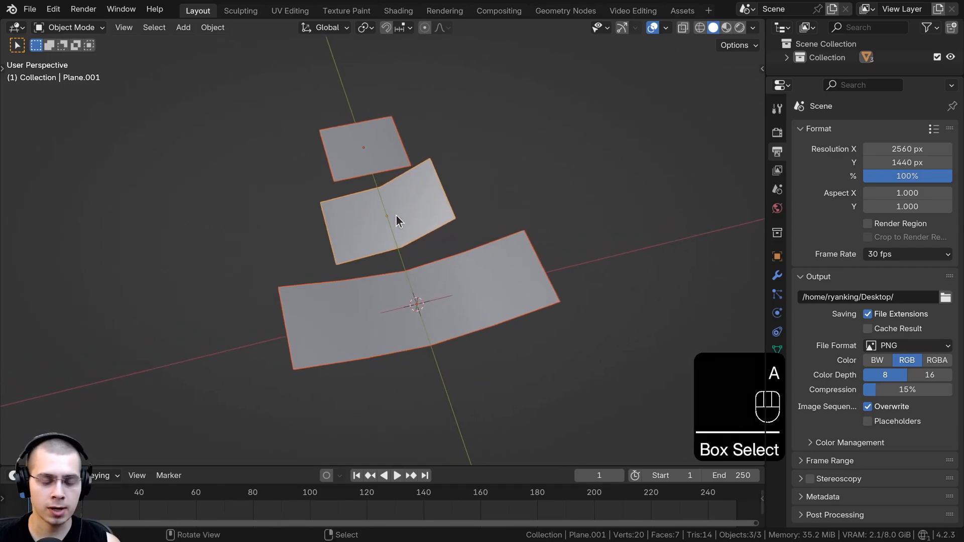
key("m")
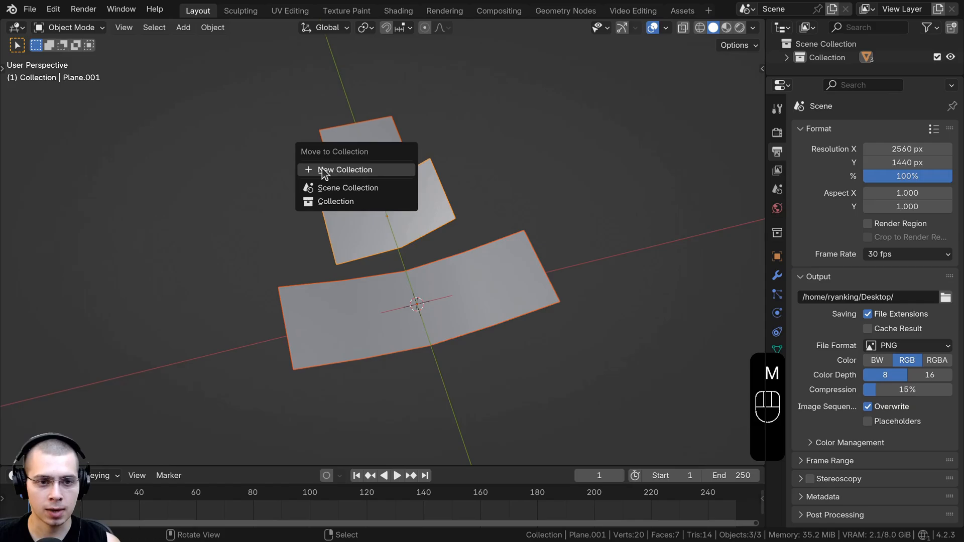
left_click(346, 171)
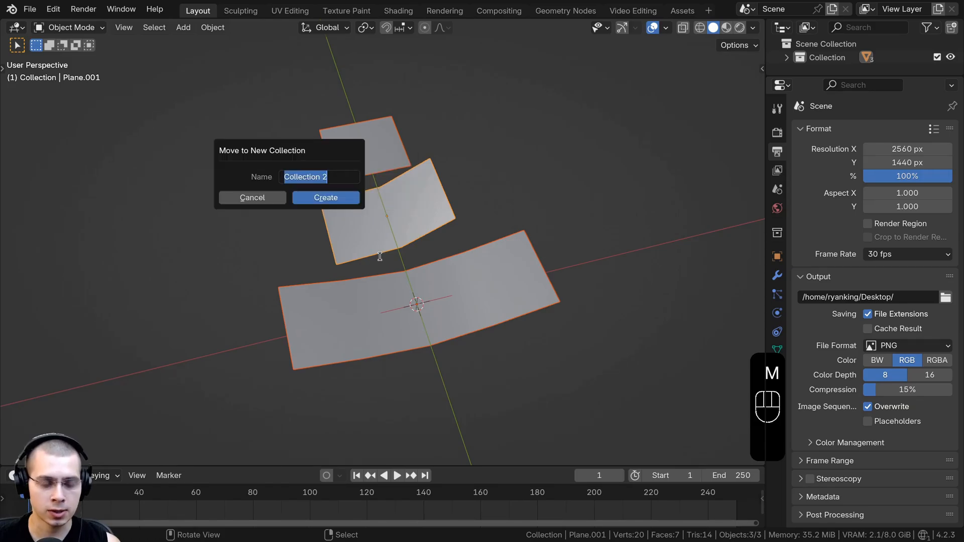
key("Return")
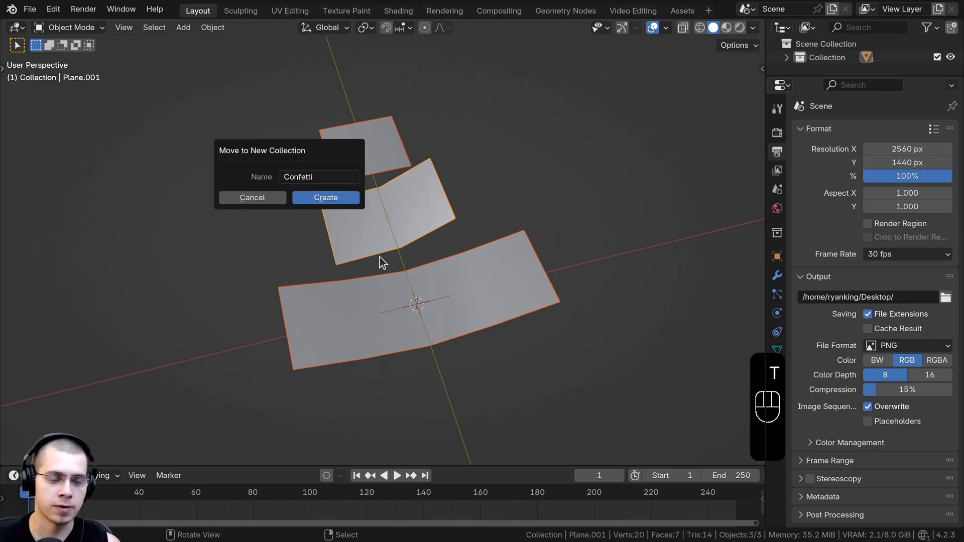
left_click(324, 198)
Expand the Confetti collection and rename its three objects Confetti 1, Confetti 2 and Confetti 3.
left_click(786, 71)
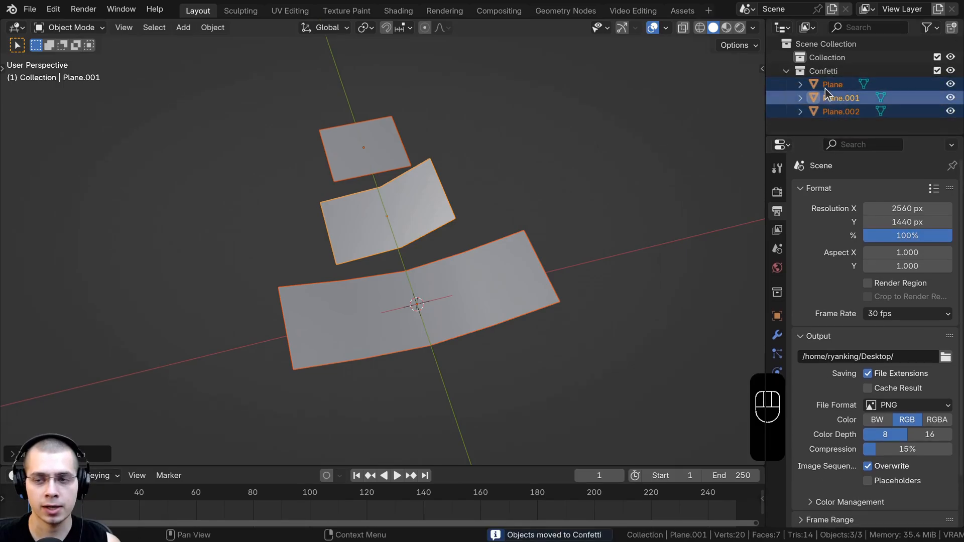
middle_click_drag(391, 190, 647, 154)
left_click(823, 71)
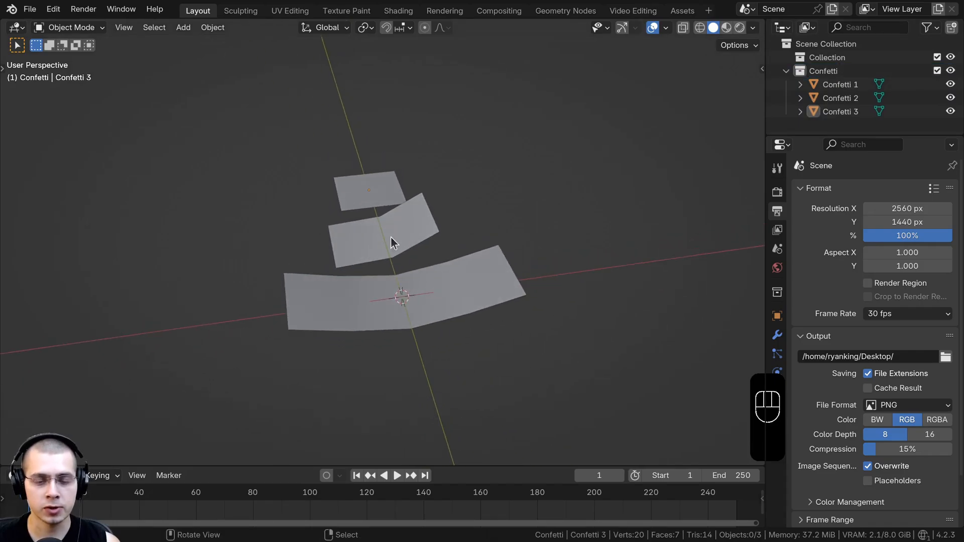
middle_click_drag(391, 237, 378, 261)
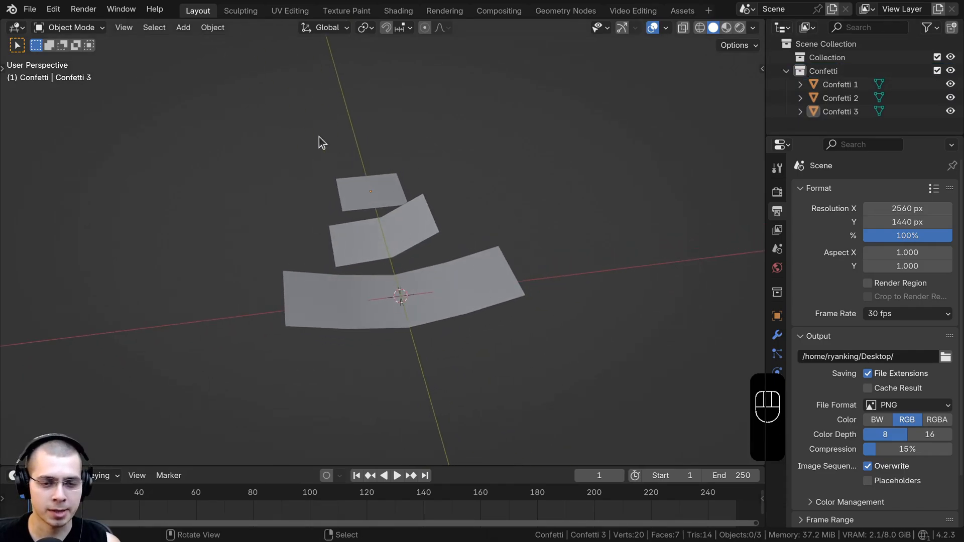
middle_click_drag(318, 136, 445, 226)
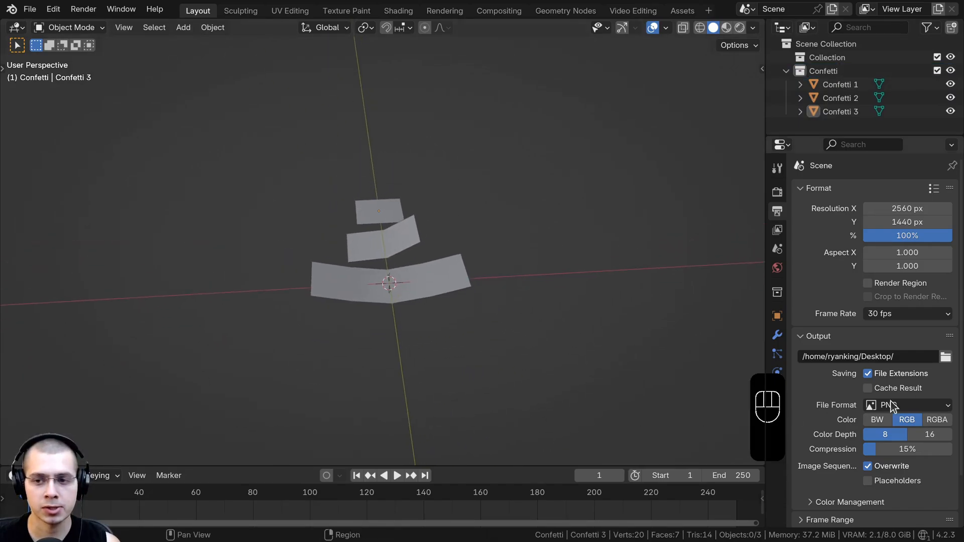
Give the world background an Environment Texture using aerodynamics_workshop_1k.hdr from the Poly Haven HDRI/1K folder.
left_click(777, 268)
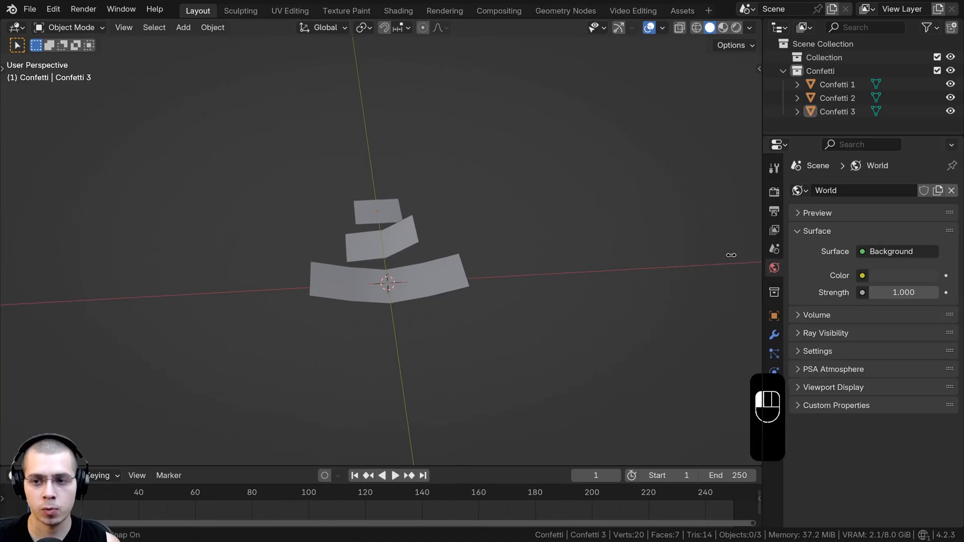
left_click_drag(766, 254, 694, 254)
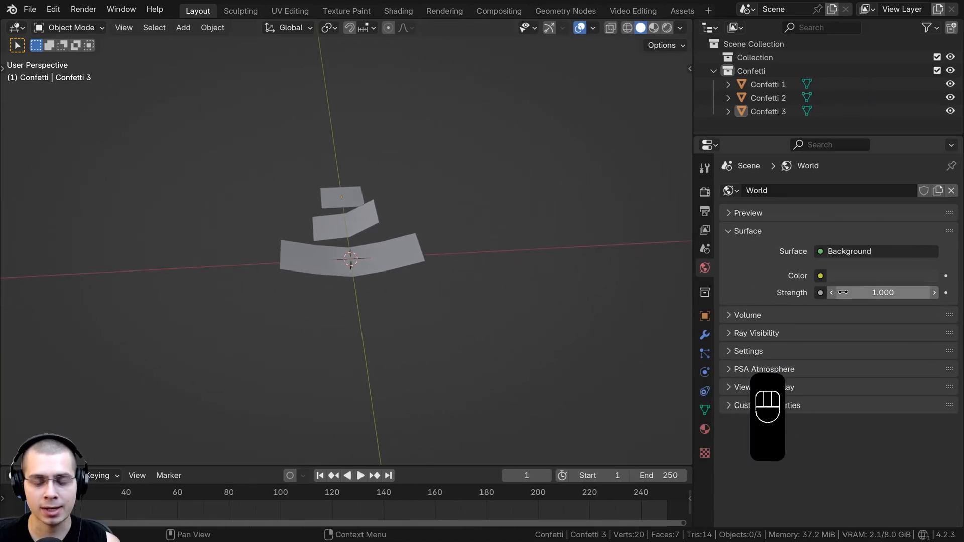
left_click(821, 276)
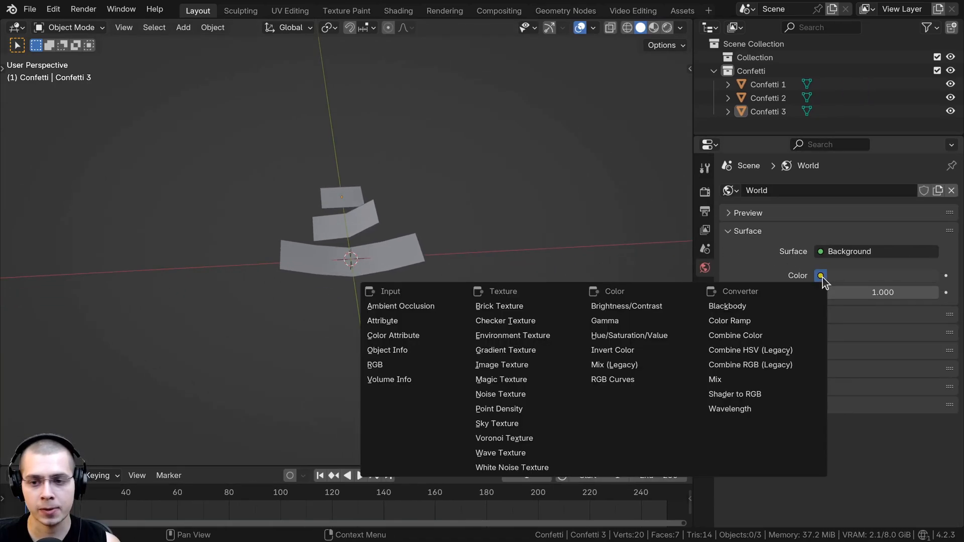
left_click(482, 336)
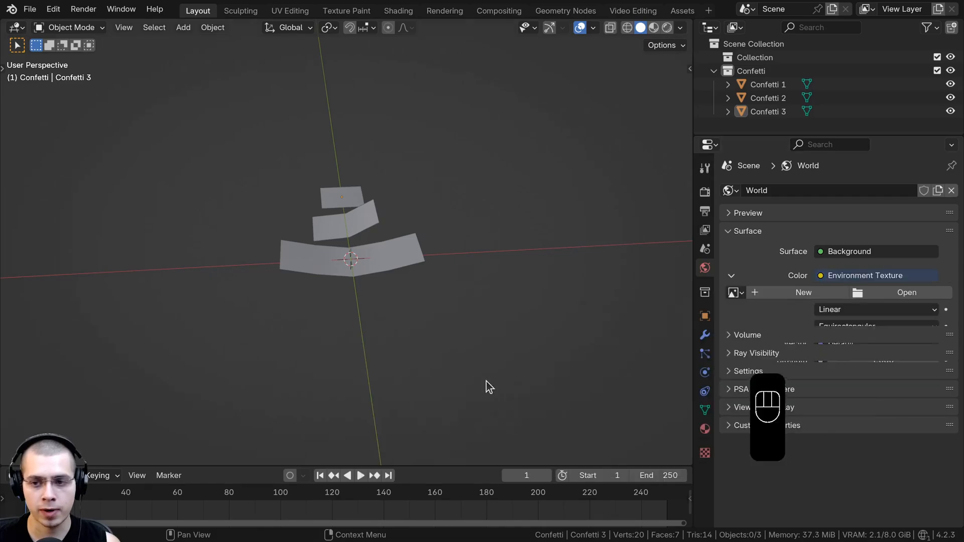
left_click(906, 292)
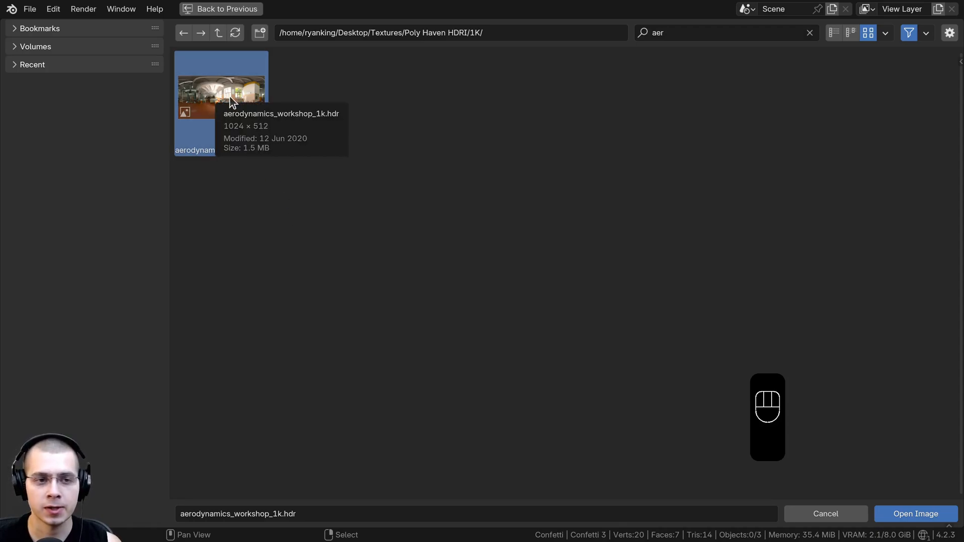
left_click(887, 514)
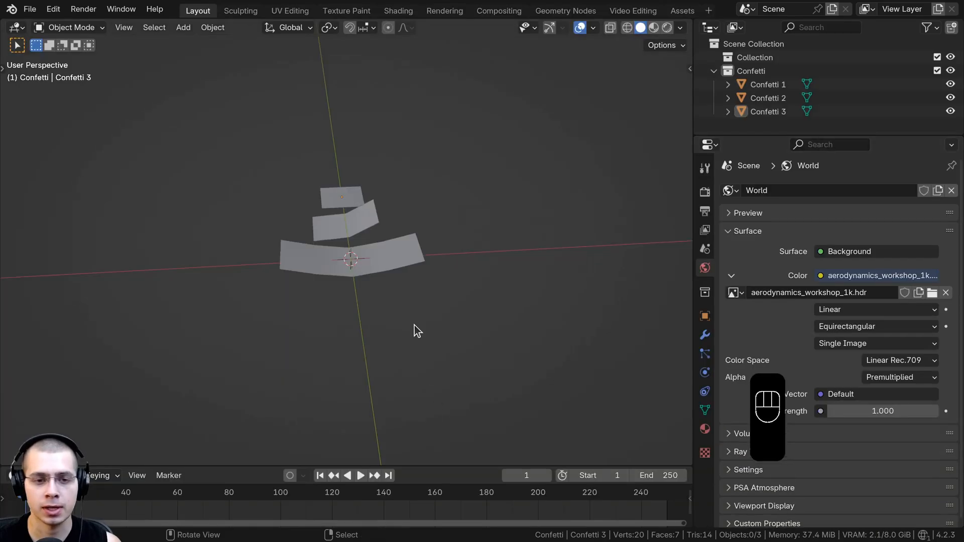
Show the viewport in Rendered shading and choose Cycles as the render engine.
key("z")
left_click(704, 192)
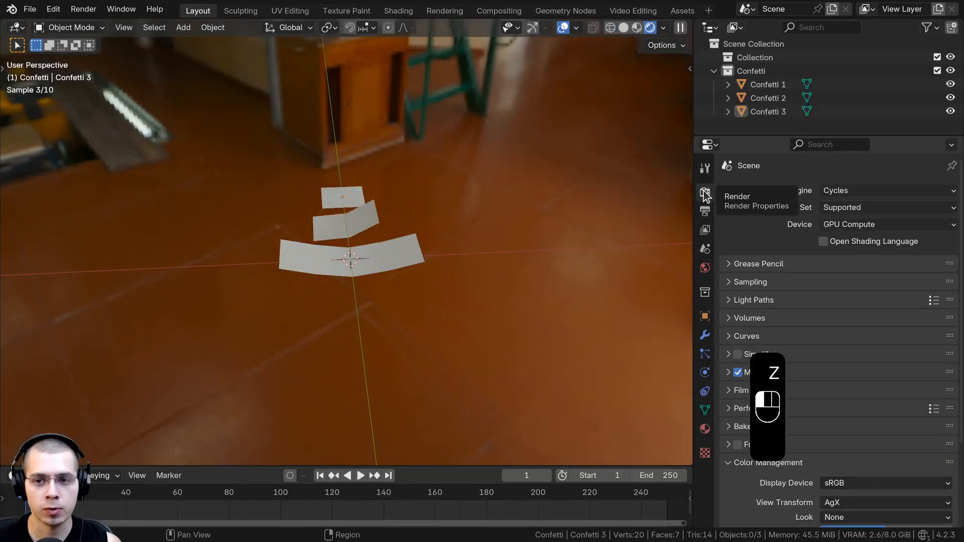
left_click(845, 190)
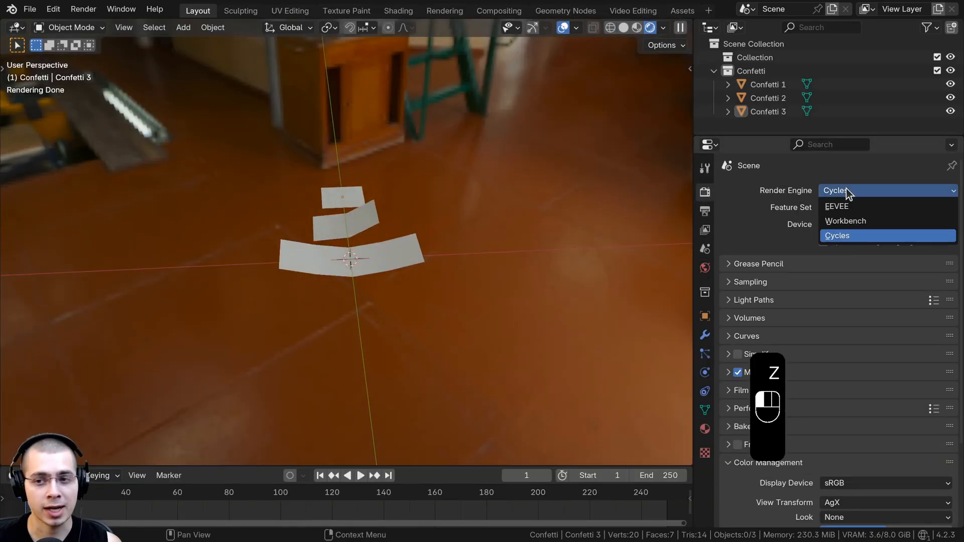
left_click(843, 237)
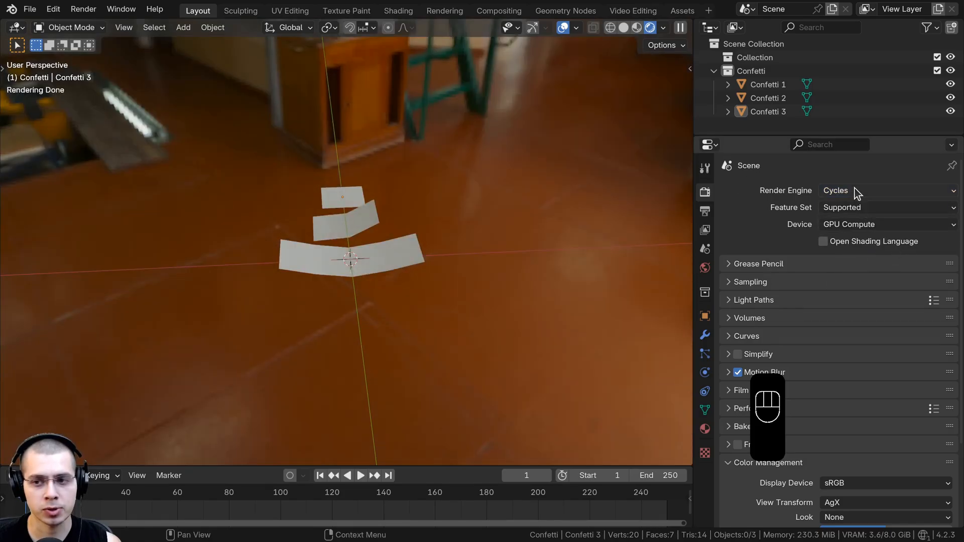
left_click(855, 189)
left_click(855, 192)
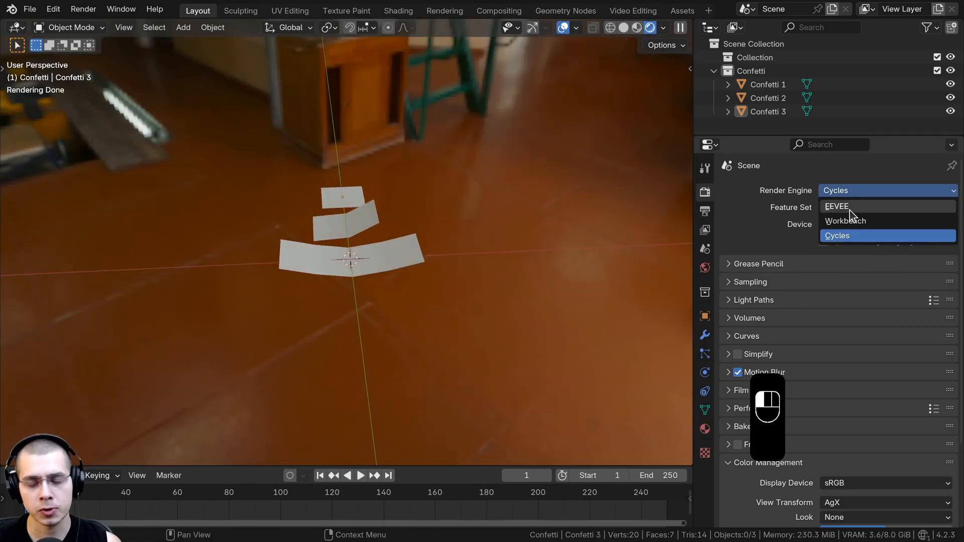
middle_click_drag(452, 225, 444, 258, "shift")
Expand the Film render settings and enable the Transparent background.
scroll(811, 209, "down", 5)
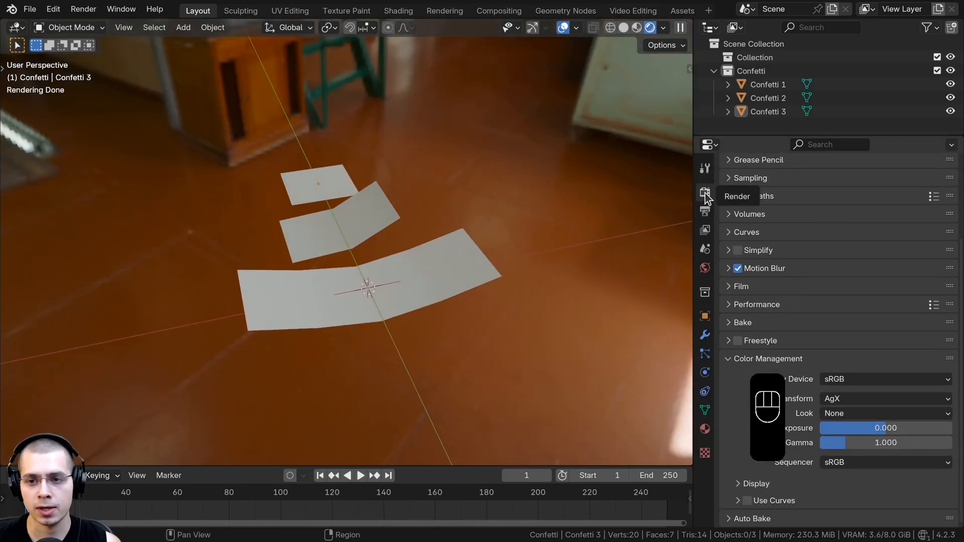
left_click(729, 285)
scroll(720, 360, "down", 5)
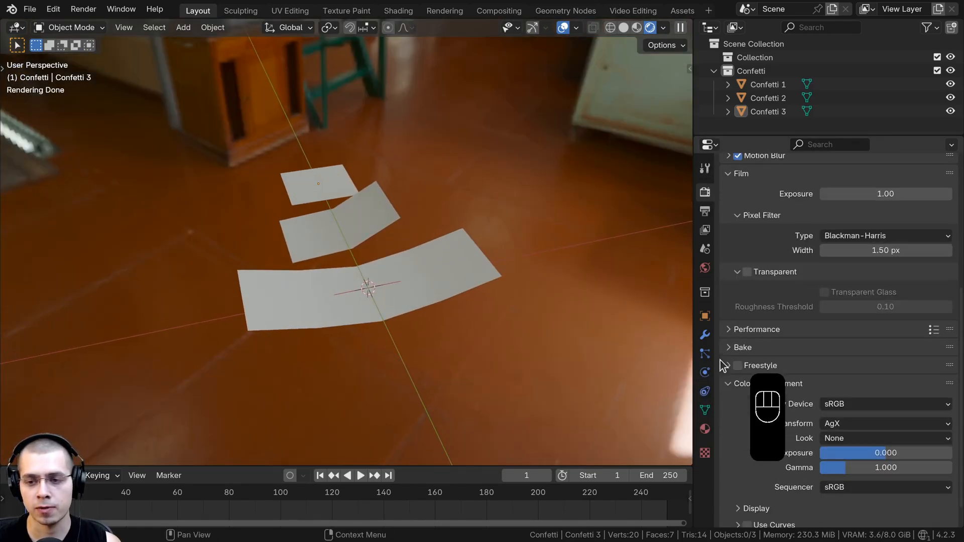
left_click(747, 272)
middle_click_drag(506, 343, 401, 281)
scroll(396, 263, "up", 3)
scroll(829, 239, "down", 1)
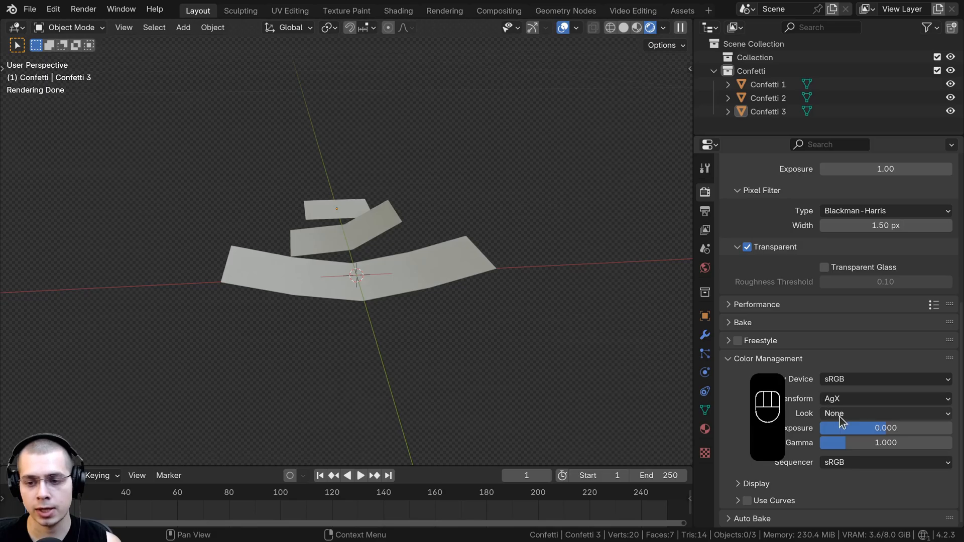
Set the color management Look to High Contrast.
left_click_drag(837, 413, 864, 328)
left_click(863, 324)
middle_click_drag(392, 223, 380, 233)
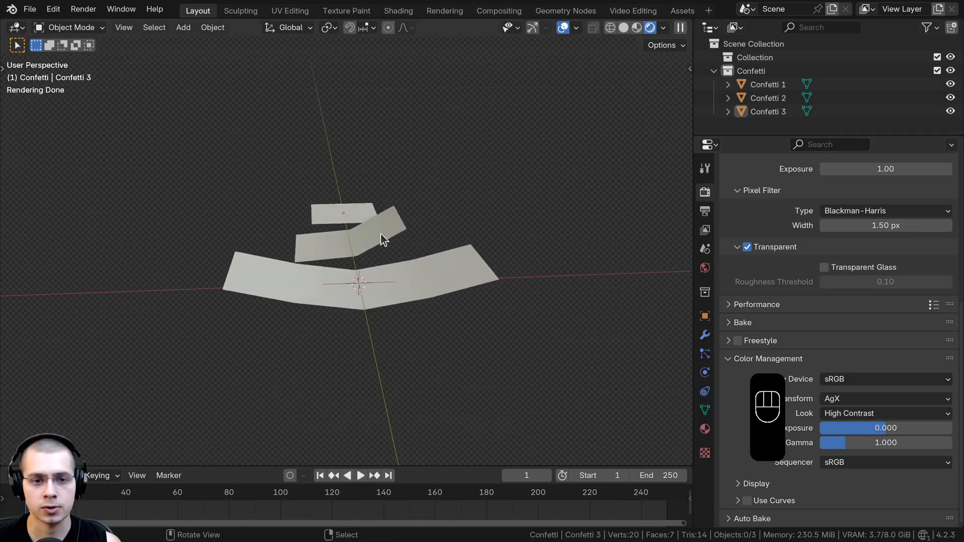
Add a sun light to the scene.
scroll(381, 233, "down", 10)
middle_click_drag(209, 269, 238, 287)
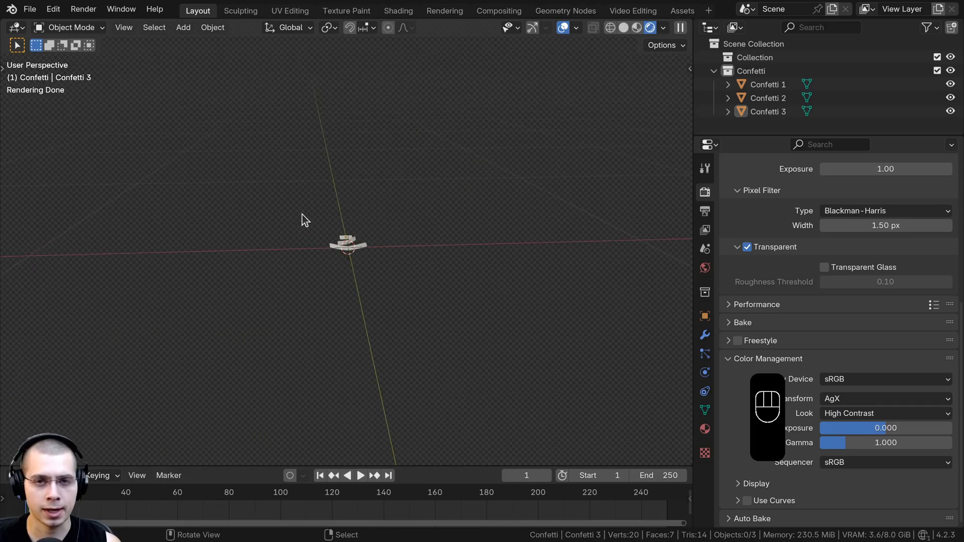
middle_click_drag(302, 215, 351, 276)
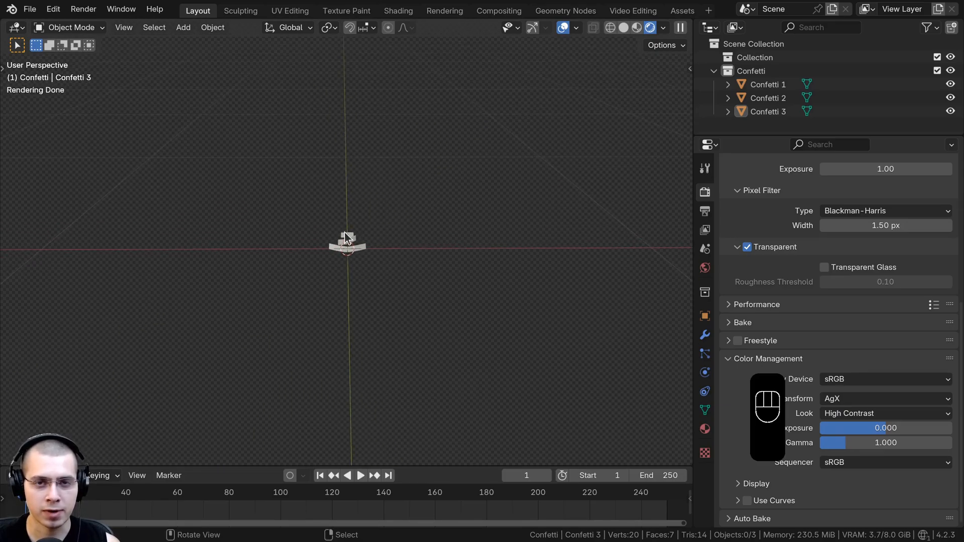
middle_click_drag(345, 237, 303, 189)
key("shift+a")
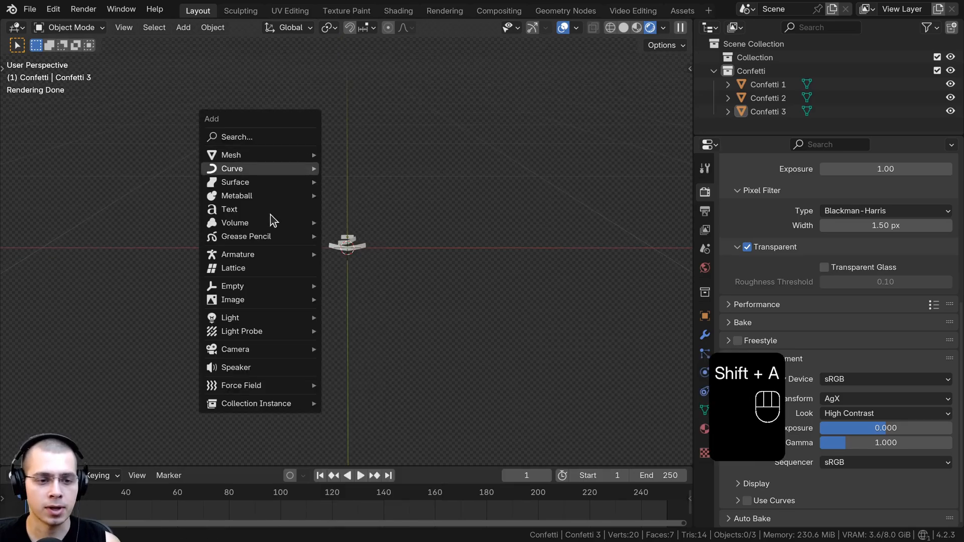
mouse_move(242, 317)
left_click(386, 335)
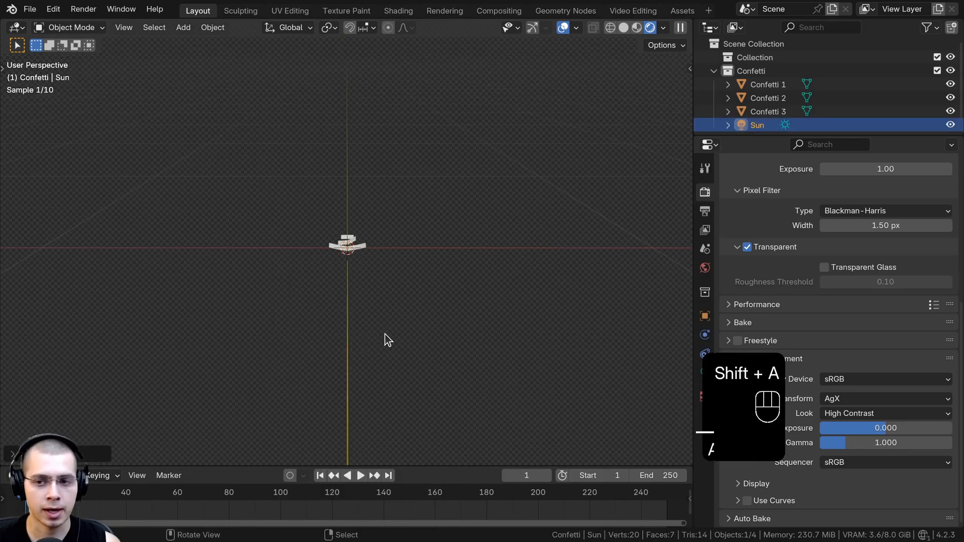
Open the sun light's data properties and set its strength to 5.
left_click(704, 373)
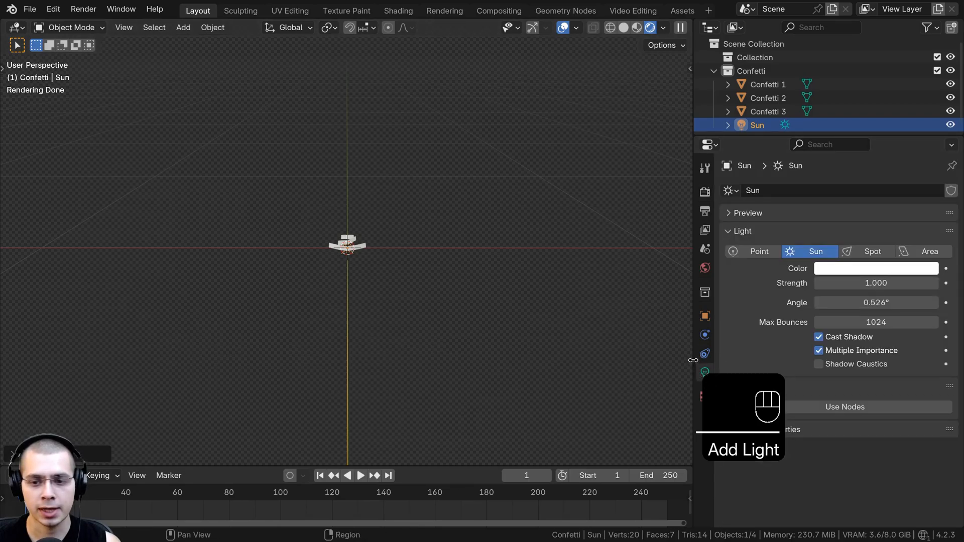
left_click_drag(692, 360, 678, 360)
left_click(871, 282)
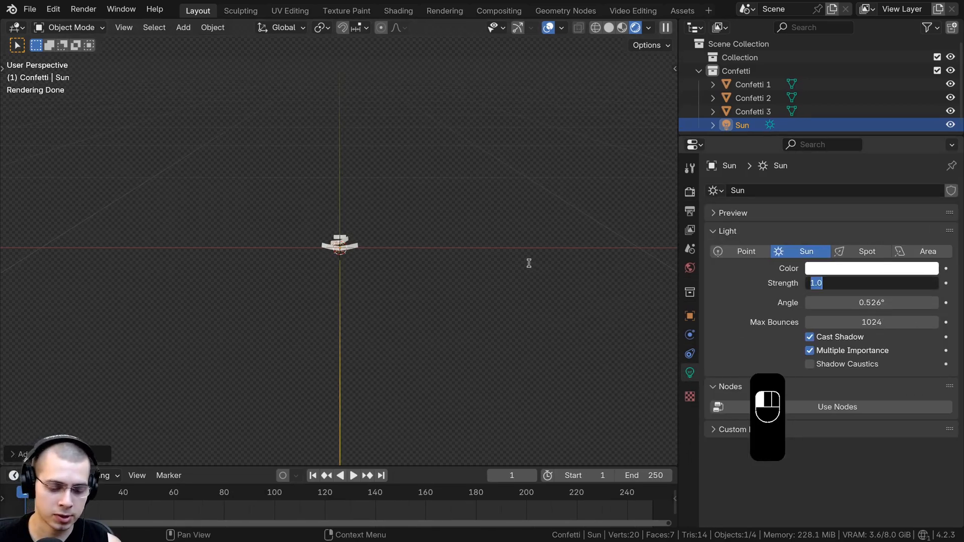
type("5")
key("Return")
Rotate the sun light so it shines diagonally upward and move it away to one side of the confetti.
middle_click_drag(484, 288, 402, 273)
key("r")
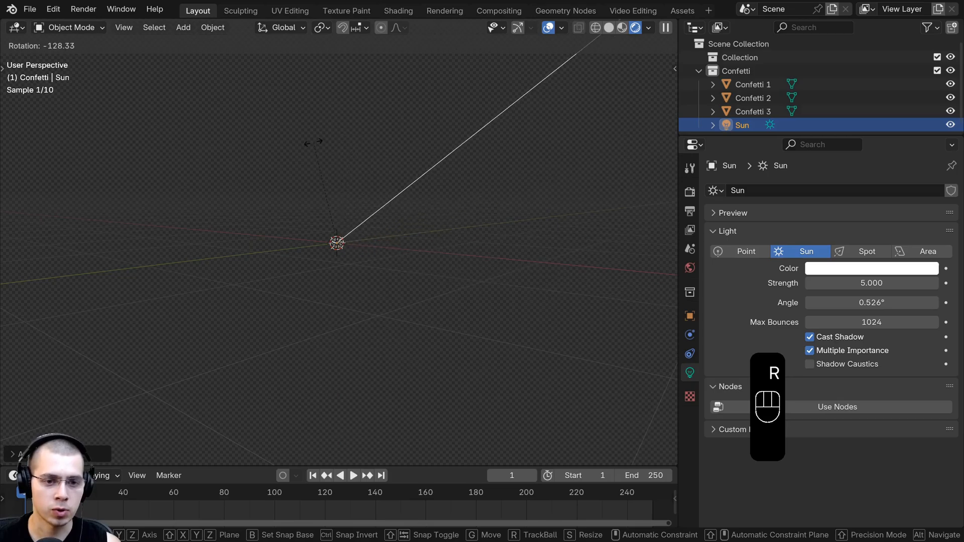
left_click(356, 208)
key("g")
left_click(161, 221)
key("r")
left_click(346, 185)
middle_click_drag(331, 201, 512, 232)
key("r")
left_click(537, 277)
key("g")
left_click(552, 307)
middle_click_drag(444, 263, 289, 231)
key("g")
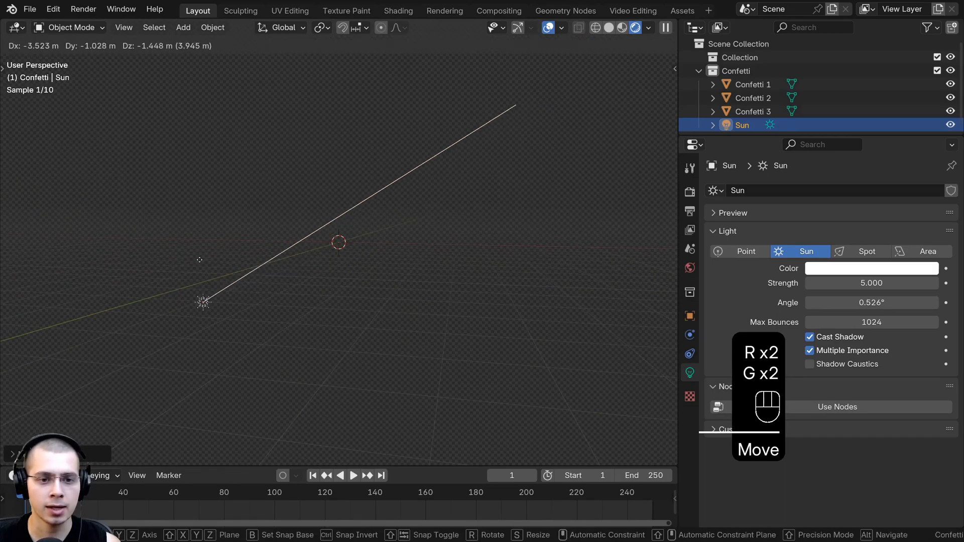
left_click(211, 261)
Duplicate the sun light, then rotate and move the copy so it shines from above on another side of the confetti.
key("shift+d")
left_click(482, 209)
middle_click_drag(483, 209, 516, 190)
key("r")
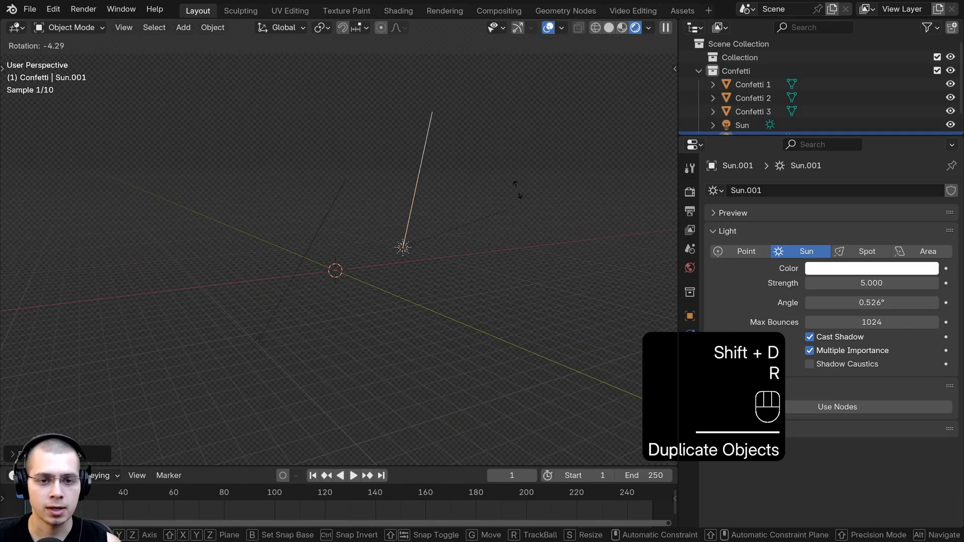
left_click(398, 146)
middle_click_drag(398, 146, 452, 150)
key("r")
left_click(499, 129)
key("g")
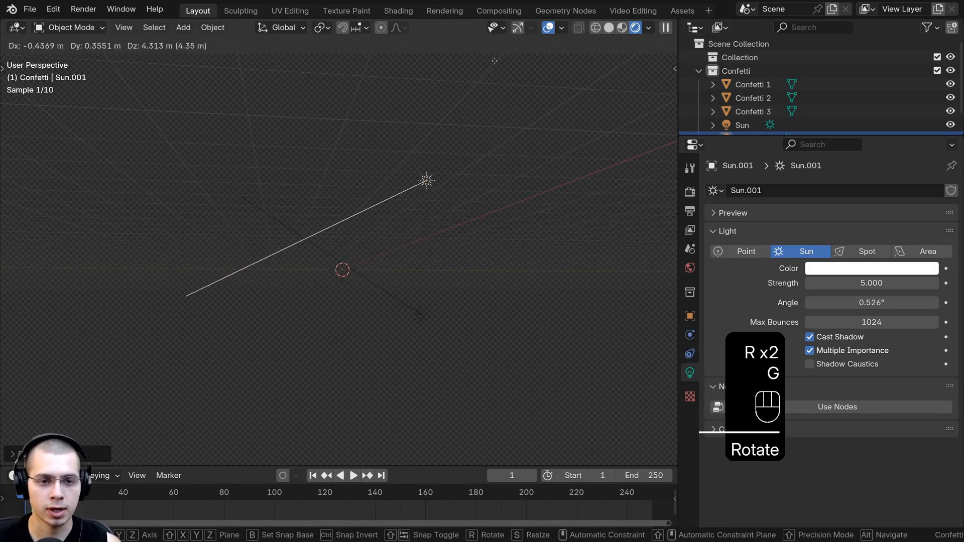
left_click(495, 63)
middle_click_drag(495, 65, 376, 235)
key("g")
key("r")
left_click(487, 153)
key("g")
left_click(492, 164)
Refine the sun lighting by moving the original sun and adjusting a sun light's angle and position, leaving nothing selected.
right_click(320, 337)
key("g")
left_click(307, 345)
key("g")
left_click(381, 238)
key("a")
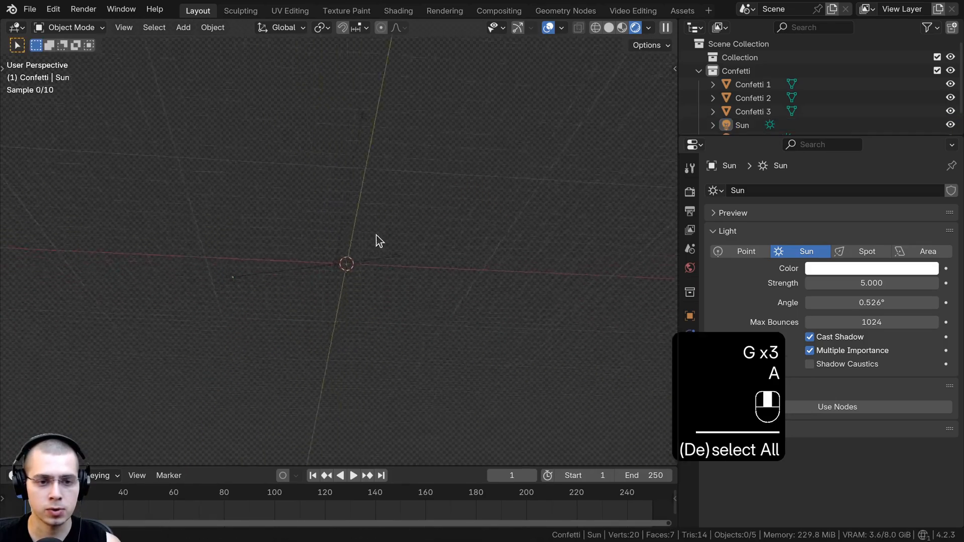
right_click(358, 206)
key("r")
left_click(372, 214)
key("g")
left_click(434, 238)
key("a")
Select Confetti 1 and switch to the Shading workspace, framing the piece in the viewport with Rendered shading.
middle_click_drag(434, 239, 411, 391)
right_click(428, 264)
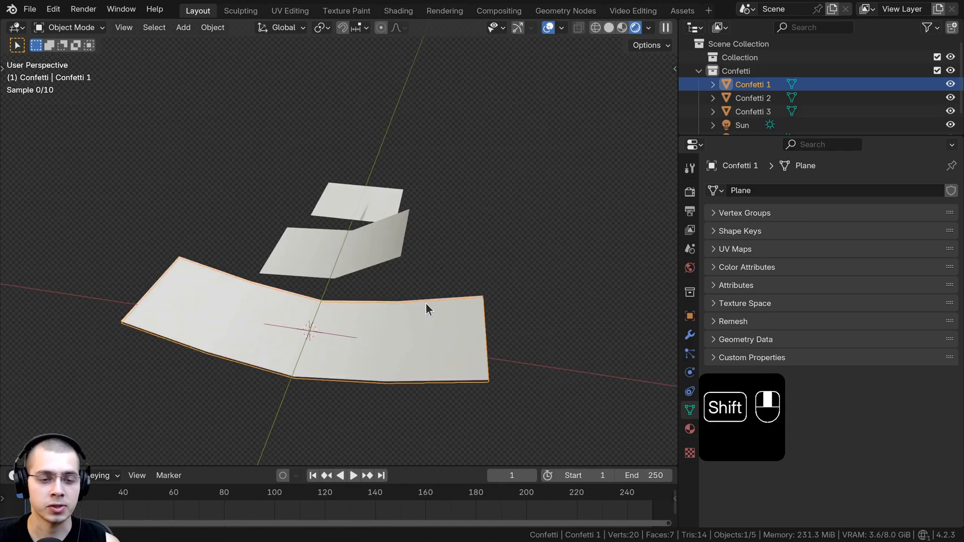
middle_click_drag(426, 302, 420, 294, "shift")
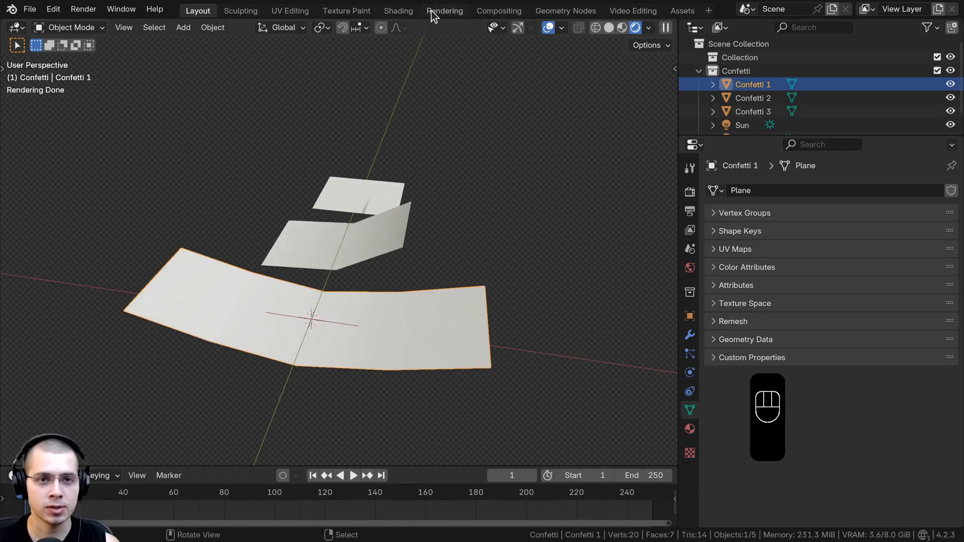
left_click(401, 14)
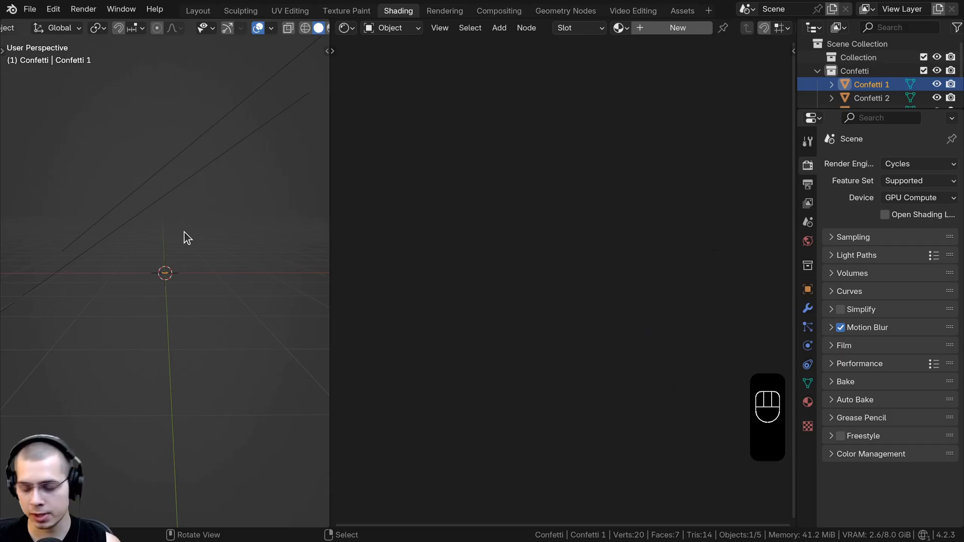
key("KP_Decimal")
key("z")
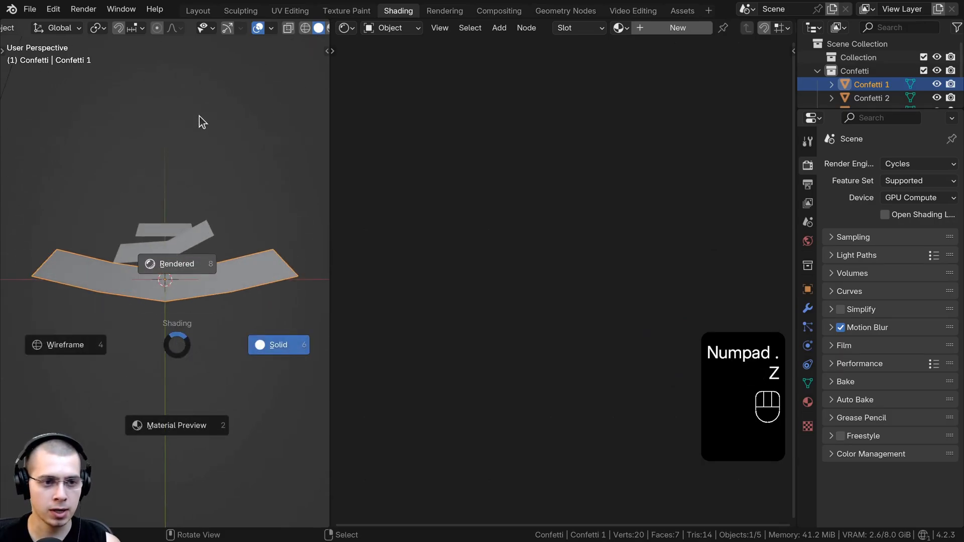
left_click(200, 166)
middle_click_drag(200, 166, 158, 252)
Create a new material for Confetti 1 and name it Confetti.
left_click(675, 28)
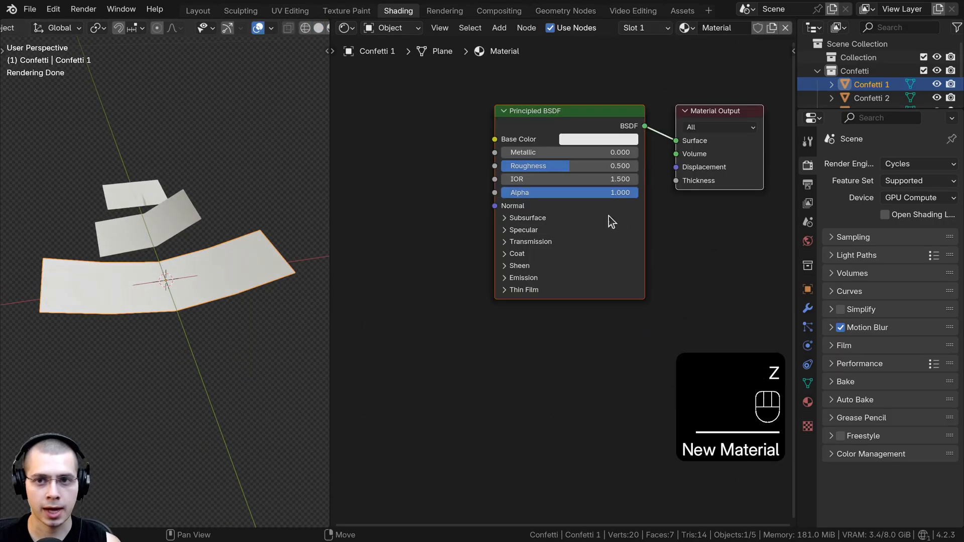
type("Confetti")
key("Return")
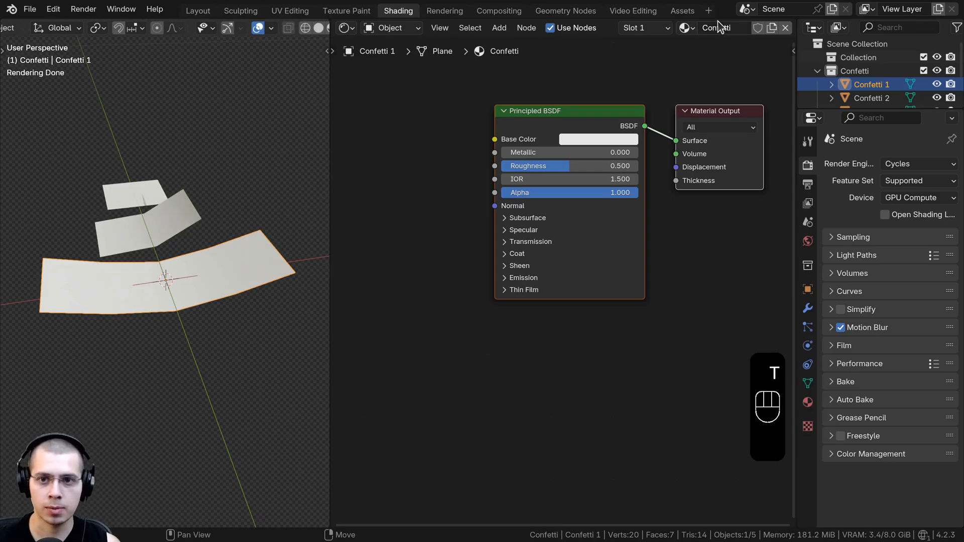
Tidy the node layout and set the Principled BSDF's Metallic value to 1.000.
middle_click_drag(548, 151, 549, 209)
key("a")
left_click_drag(549, 169, 568, 165)
middle_click_drag(528, 221, 514, 221)
scroll(174, 257, "up", 1)
scroll(173, 257, "up", 1)
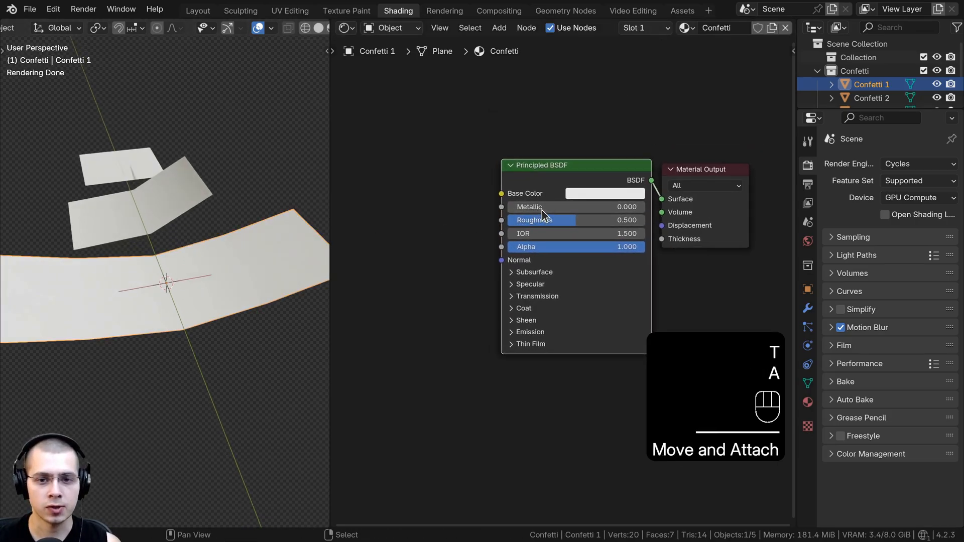
left_click_drag(532, 207, 639, 213)
middle_click_drag(223, 318, 208, 296, "shift")
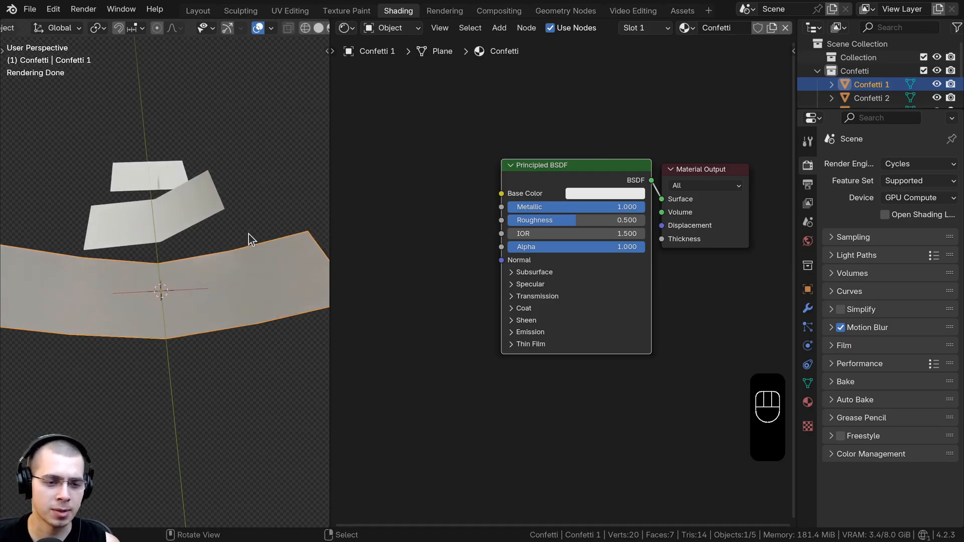
middle_click_drag(236, 222, 157, 240, "shift")
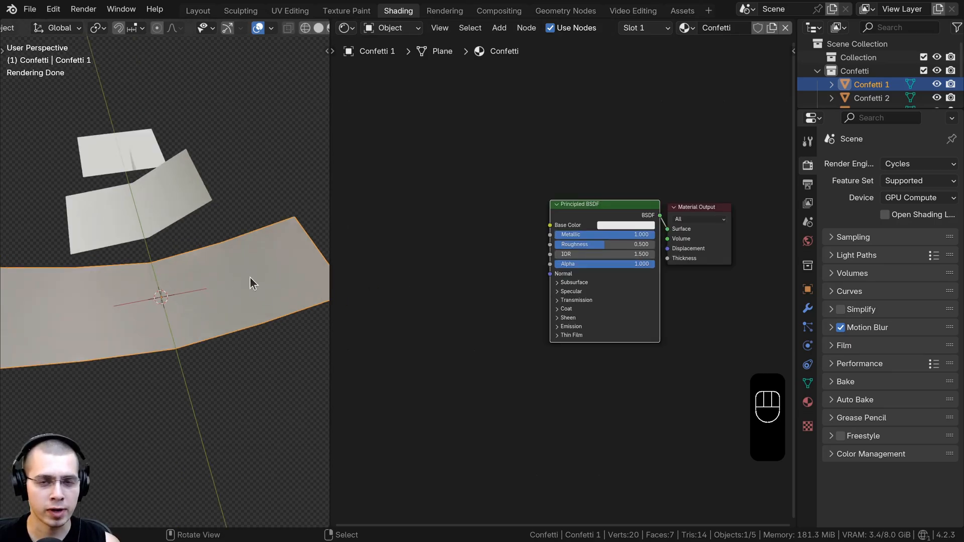
Set the Principled BSDF's Roughness to 0.16.
middle_click_drag(487, 258, 494, 261)
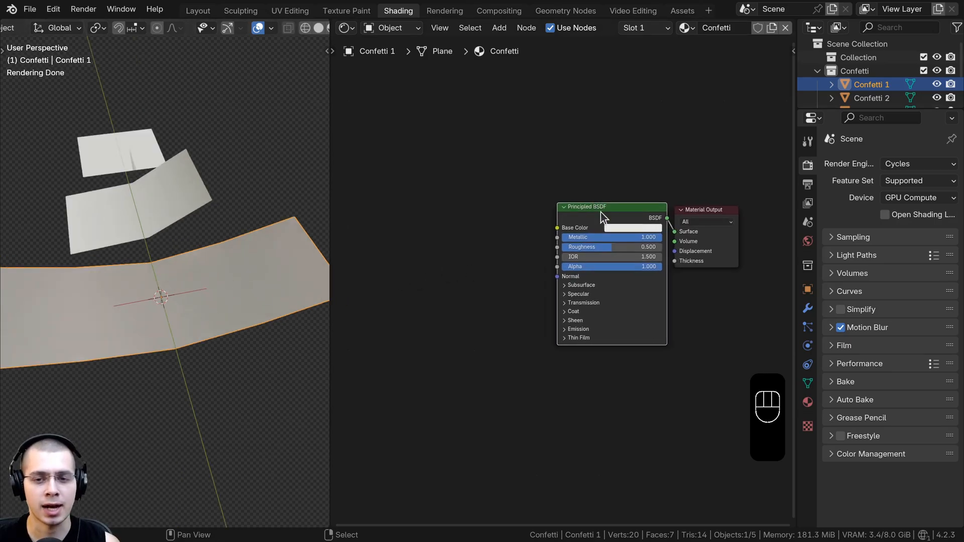
left_click_drag(601, 212, 598, 212)
middle_click_drag(449, 290, 456, 288)
scroll(579, 239, "up", 2)
left_click(633, 232)
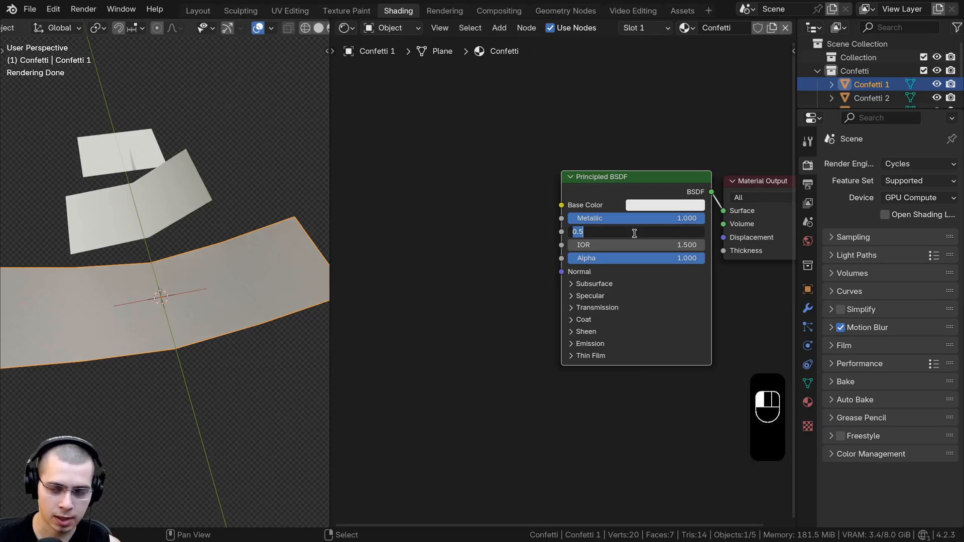
key("BackSpace")
type(".16")
left_click(634, 233)
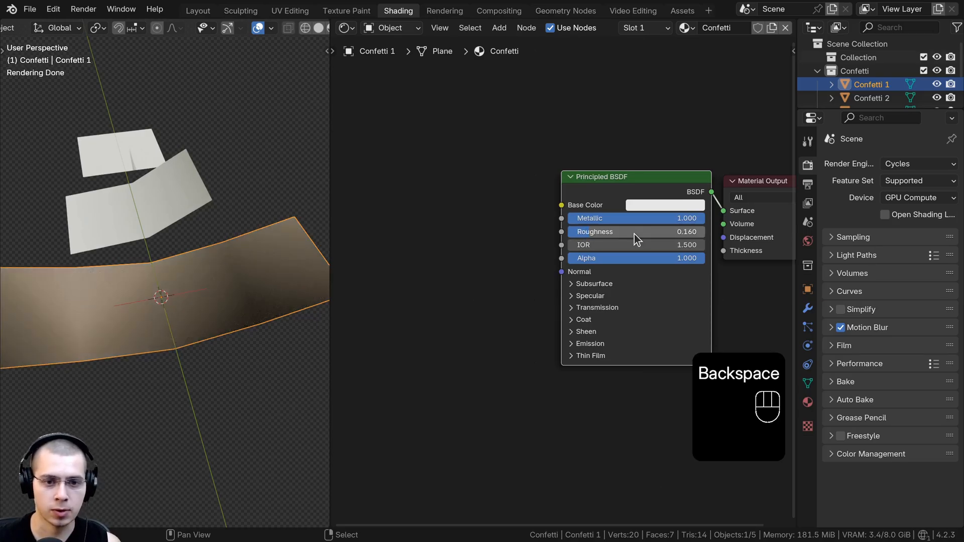
Add an Object Info node and place it before the Principled BSDF.
middle_click_drag(281, 271, 173, 235)
left_click(179, 231)
left_click(185, 294)
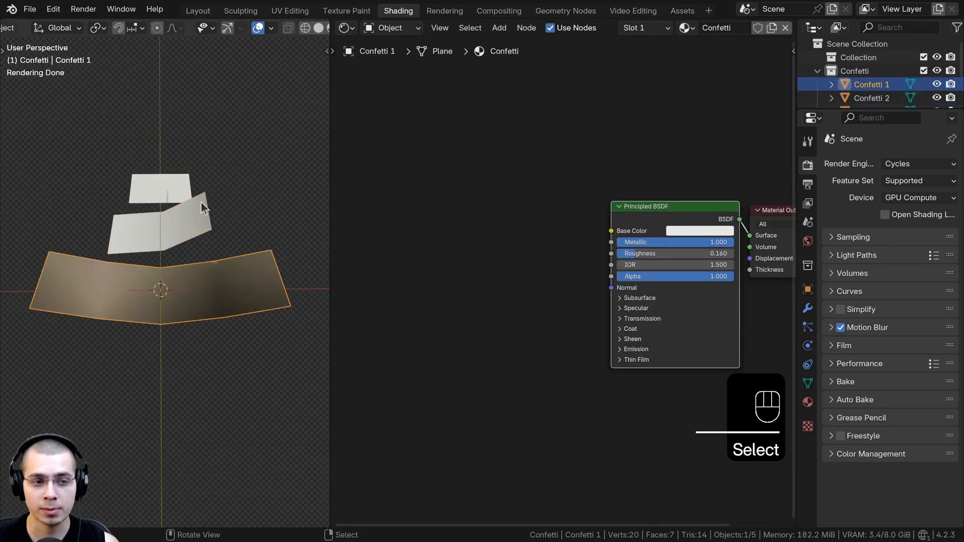
key("shift+a")
left_click(431, 141)
type("obj")
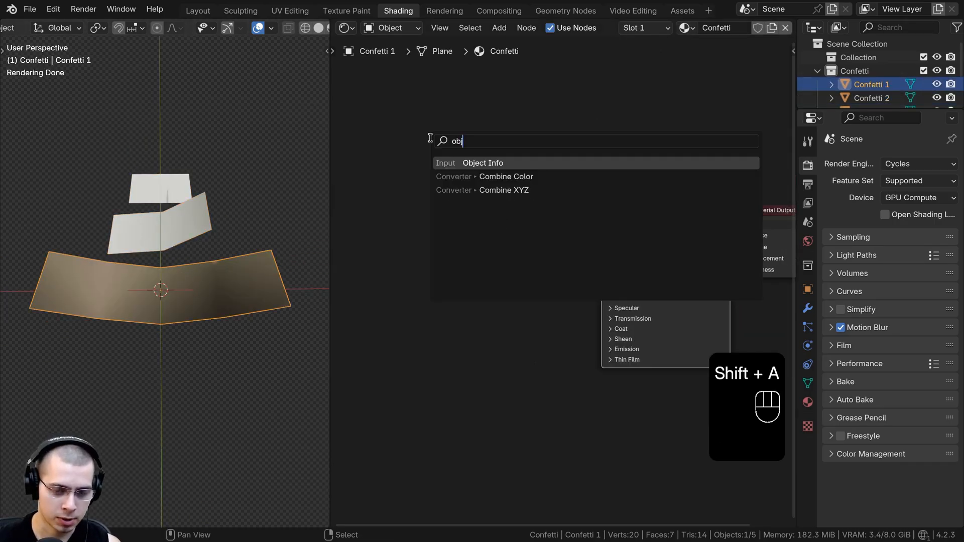
type("e")
left_click(454, 162)
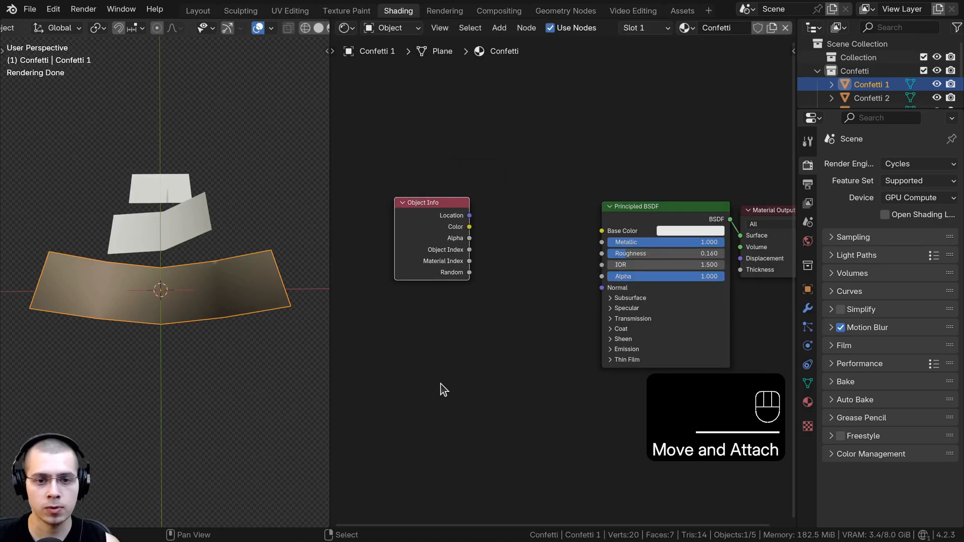
scroll(408, 256, "up", 1)
left_click(407, 256)
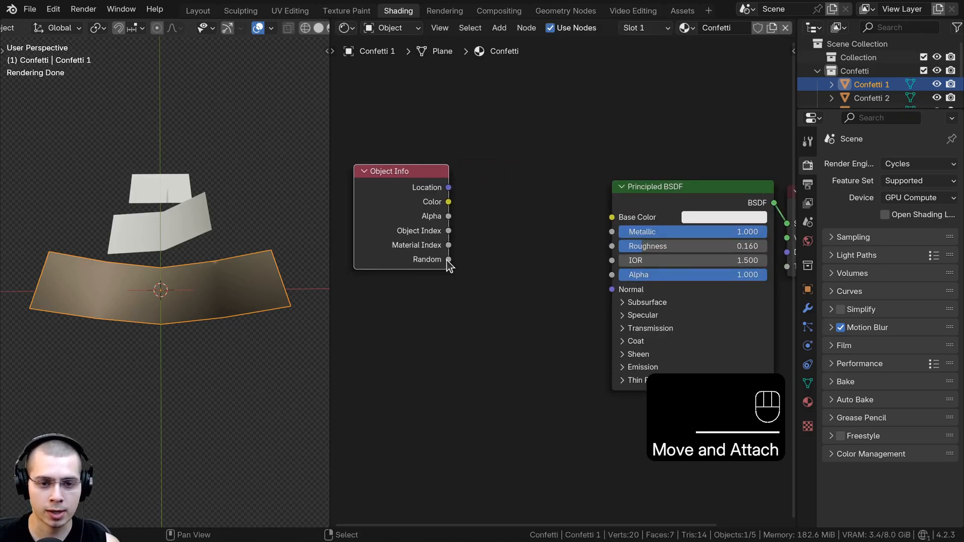
Link the Object Info node's Random output to the Principled BSDF's Base Color.
left_click_drag(448, 260, 565, 140)
left_click_drag(607, 216, 609, 217)
left_click(643, 198)
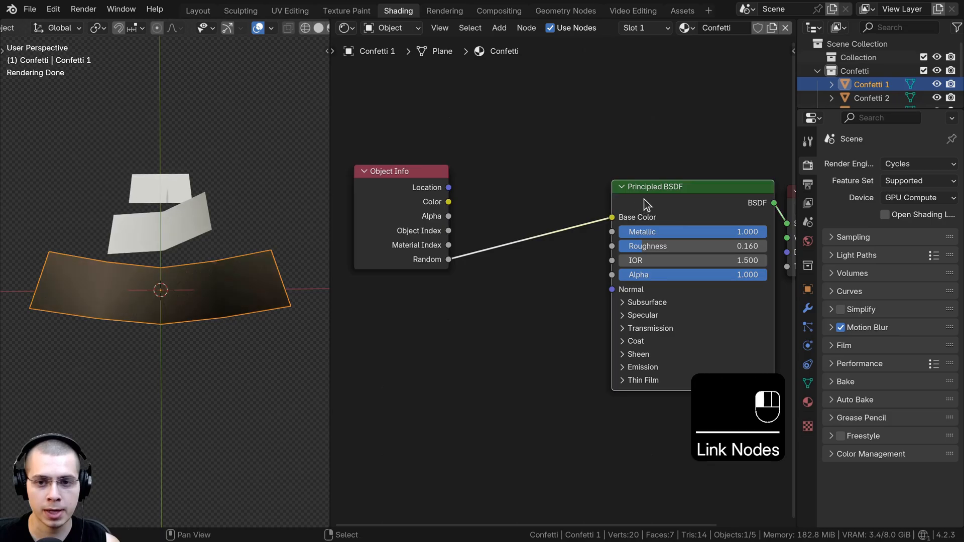
middle_click_drag(398, 239, 430, 226)
left_click(431, 226)
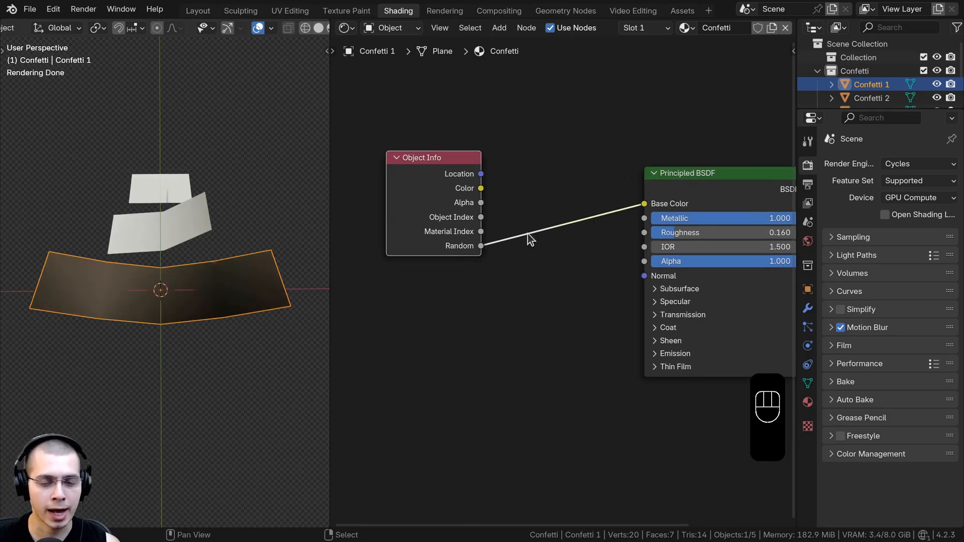
Assign the existing Confetti material to the Confetti 2 and Confetti 3 pieces.
middle_click_drag(165, 326, 157, 233)
left_click(158, 233)
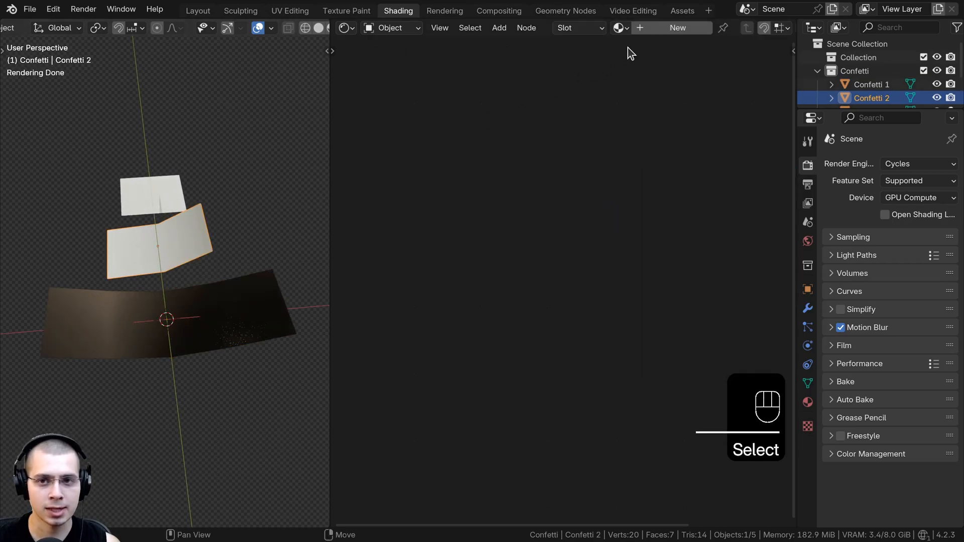
left_click(621, 27)
left_click(623, 49)
left_click(173, 194)
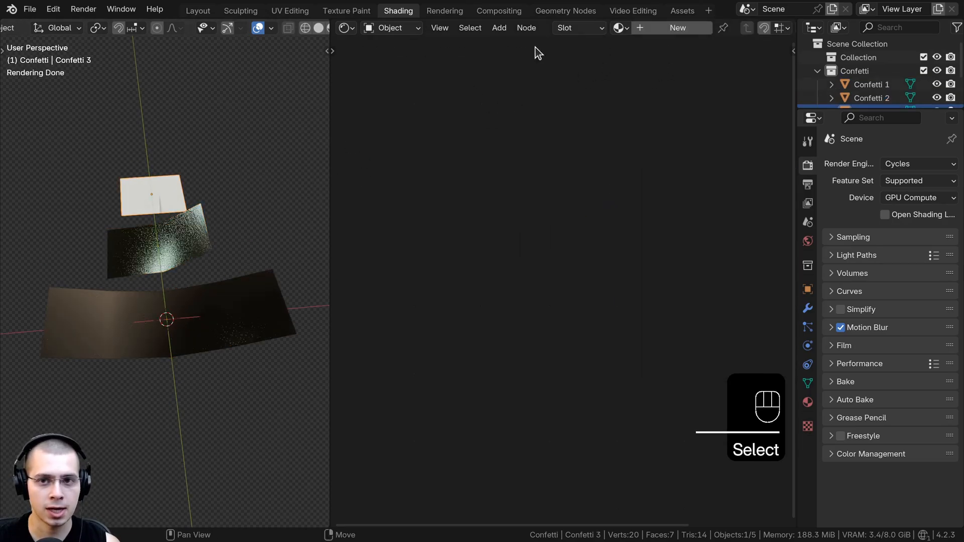
left_click(622, 28)
left_click(628, 50)
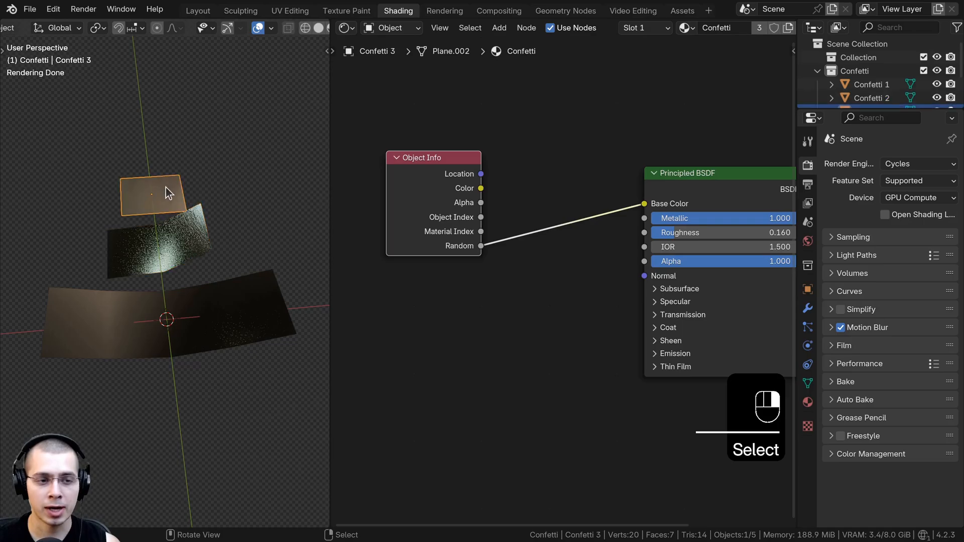
Compare the material's shade on each of the three confetti pieces.
left_click(176, 230)
left_click(207, 299)
left_click(180, 241)
left_click(164, 196)
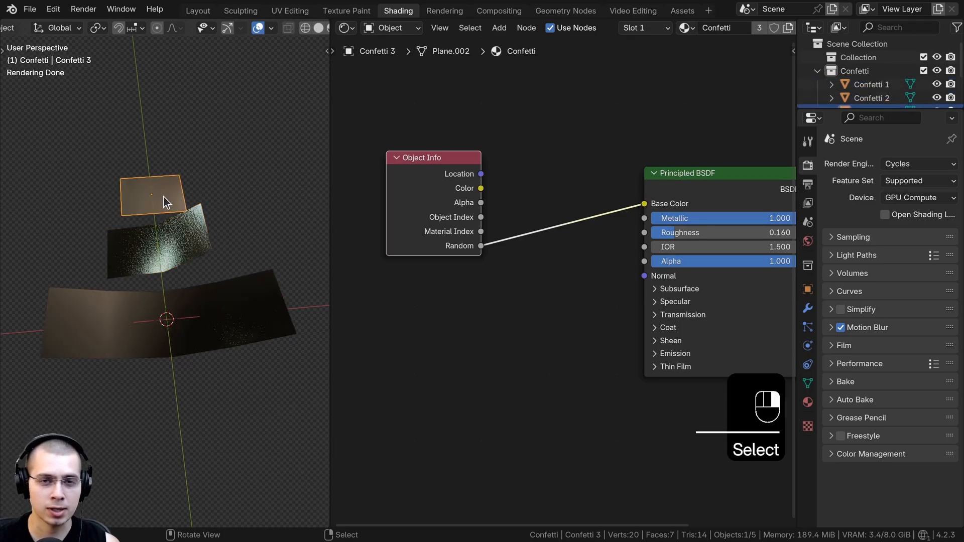
left_click(177, 241)
On Confetti 1, insert a Color Ramp node between Object Info's Random output and the Principled BSDF's Base Color.
left_click(190, 299)
left_click_drag(449, 207, 387, 229)
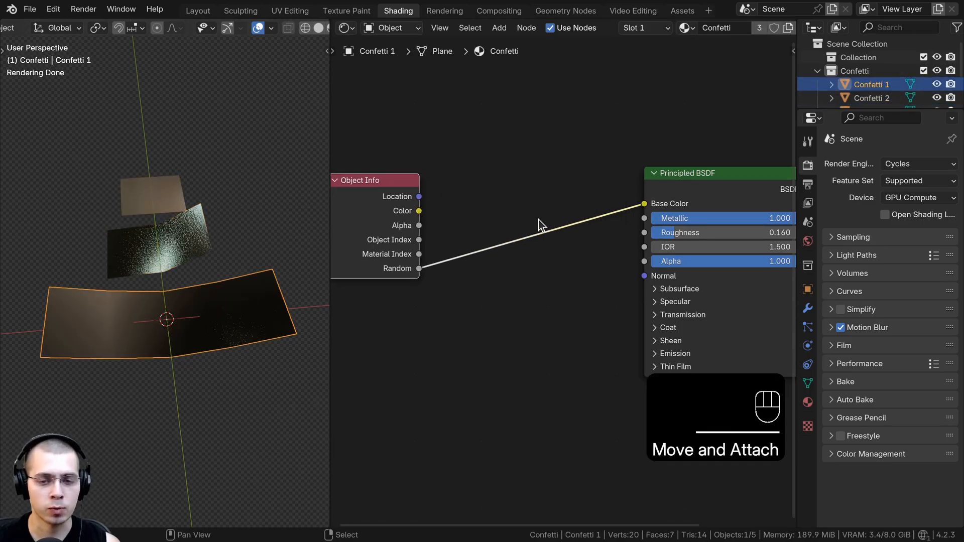
key("shift+a")
type("col")
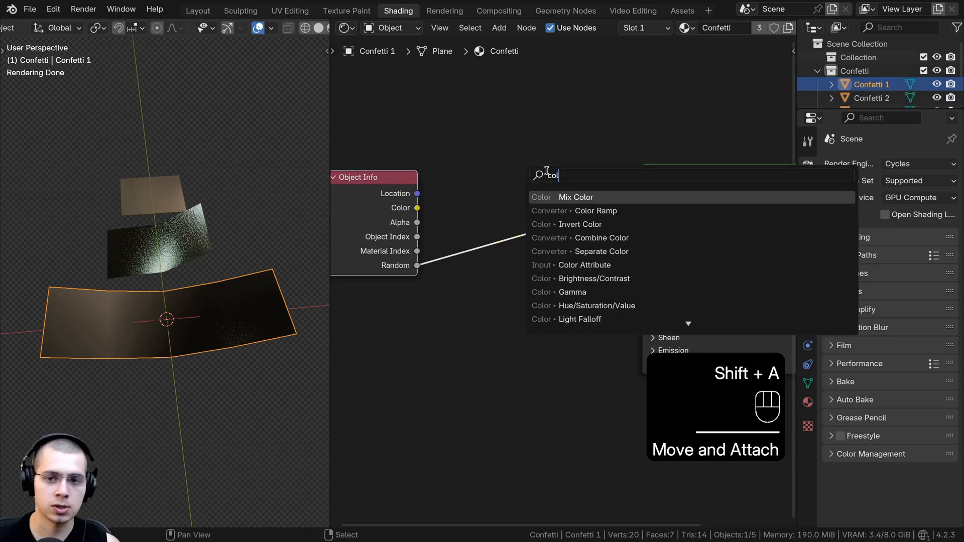
left_click(577, 211)
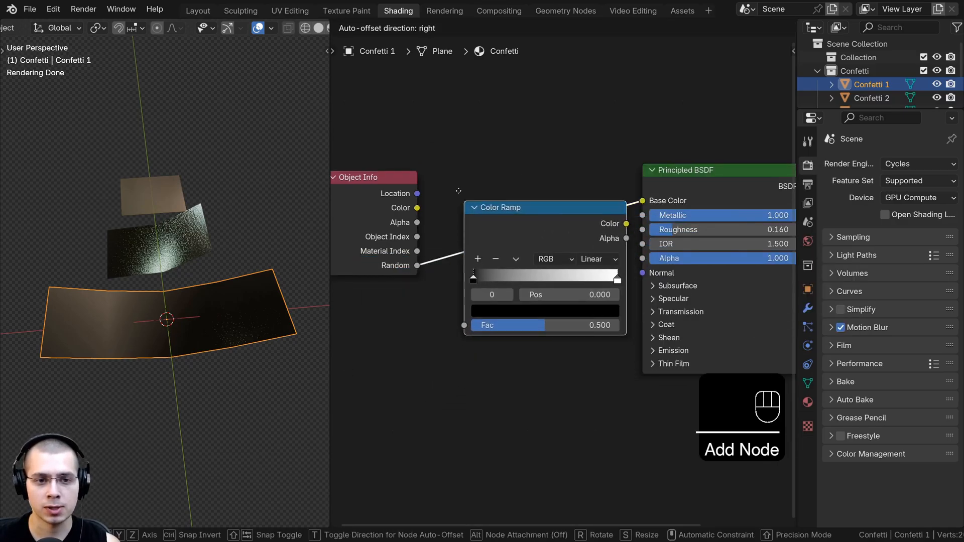
left_click(449, 162)
scroll(437, 332, "up", 3)
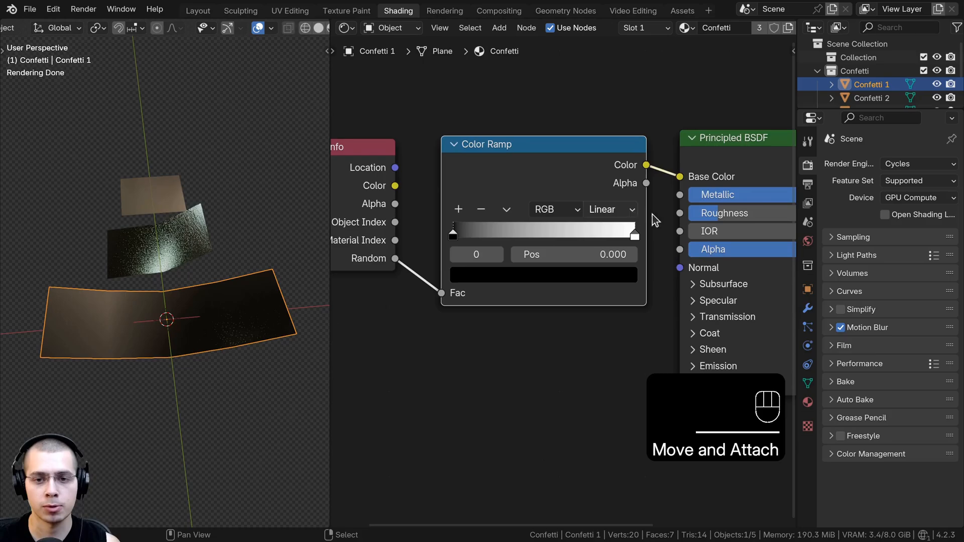
Set the Color Ramp's interpolation to Constant and give it magenta, blue, green, yellow and red stops.
left_click(612, 215)
left_click(614, 321)
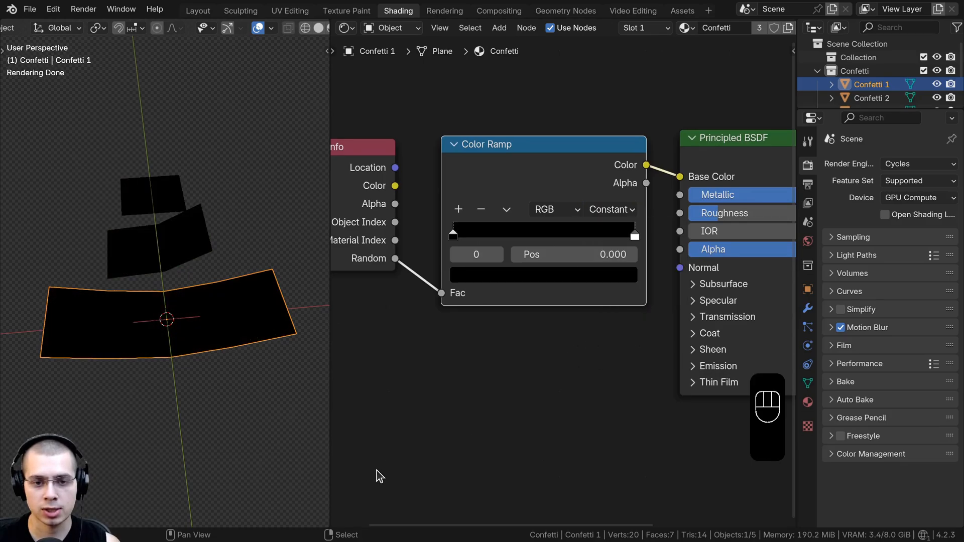
left_click_drag(634, 236, 497, 235)
scroll(516, 226, "down", 1)
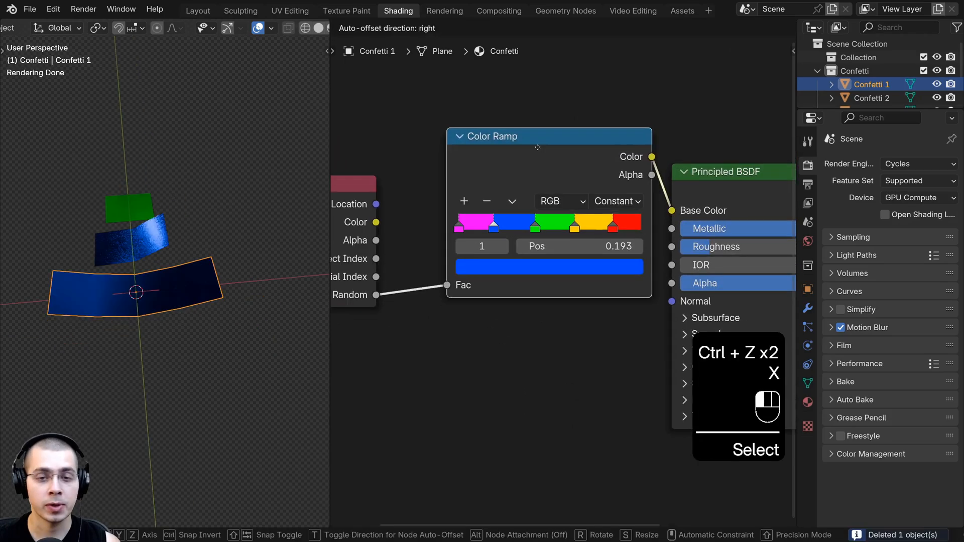
scroll(452, 238, "up", 1)
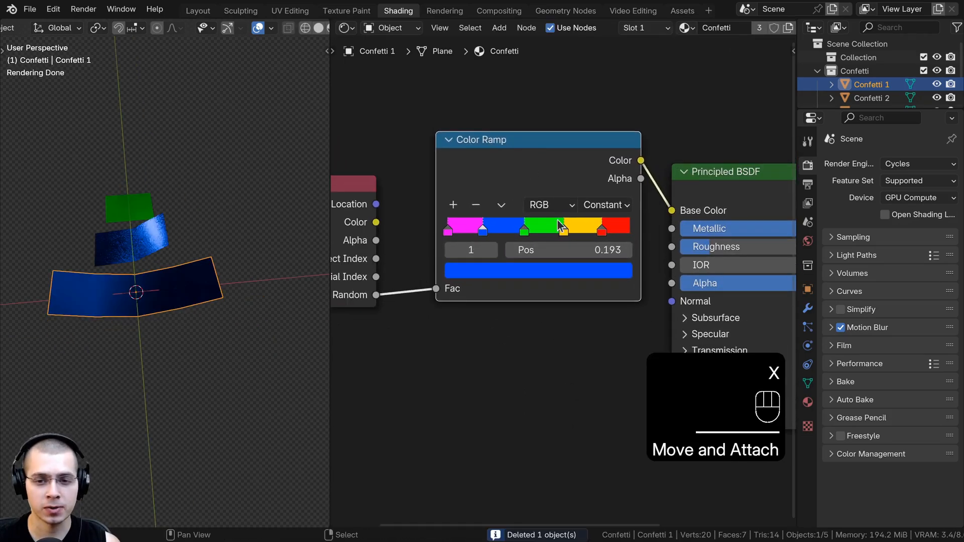
scroll(447, 331, "up", 1)
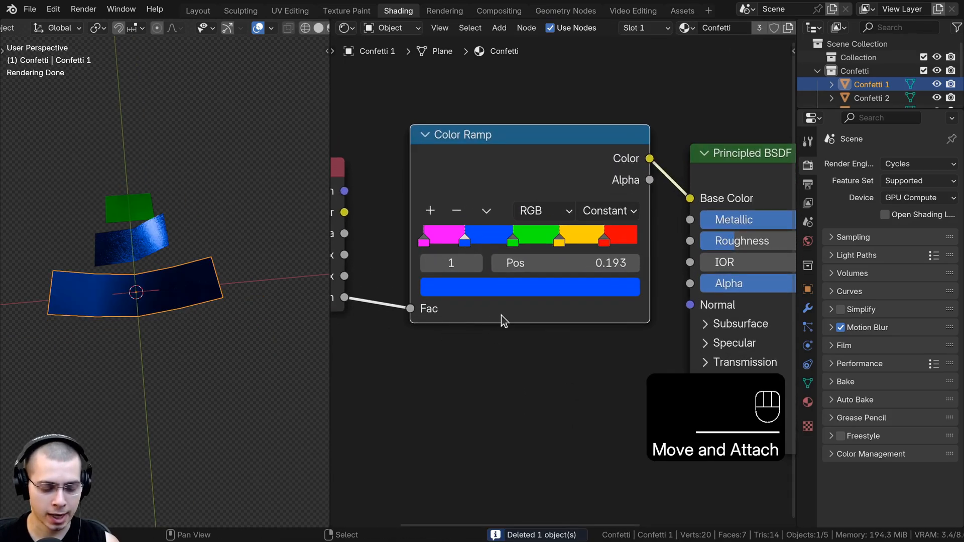
Try adding extra stops within the ramp's blue and green bands, recoloring the new blue one light blue, then red.
left_click(487, 236, "ctrl")
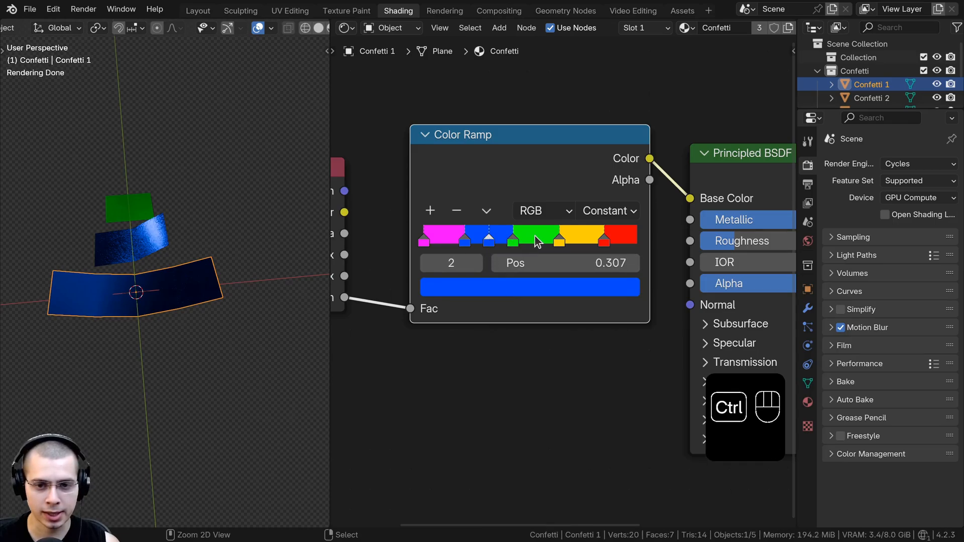
left_click(538, 242, "ctrl")
left_click(489, 242)
left_click_drag(490, 245, 489, 242)
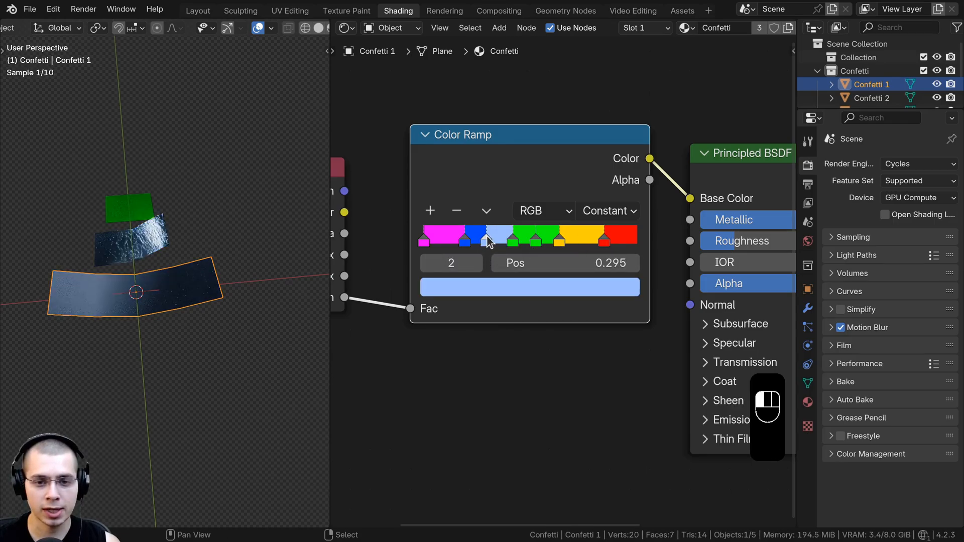
left_click(462, 292)
left_click_drag(534, 75, 528, 194)
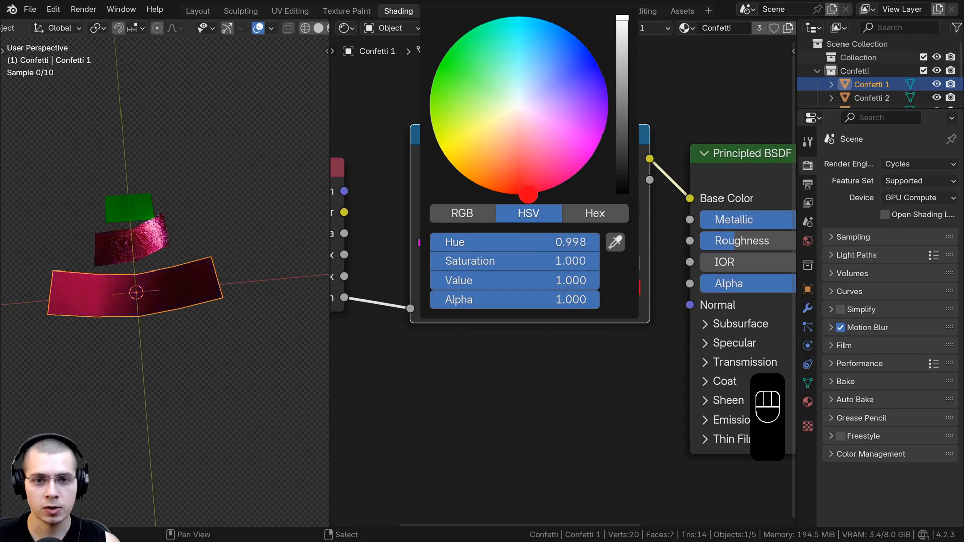
Undo the extra Color Ramp stops and their color changes.
key("ctrl+z")
key("ctrl+z")
key("ctrl+z")
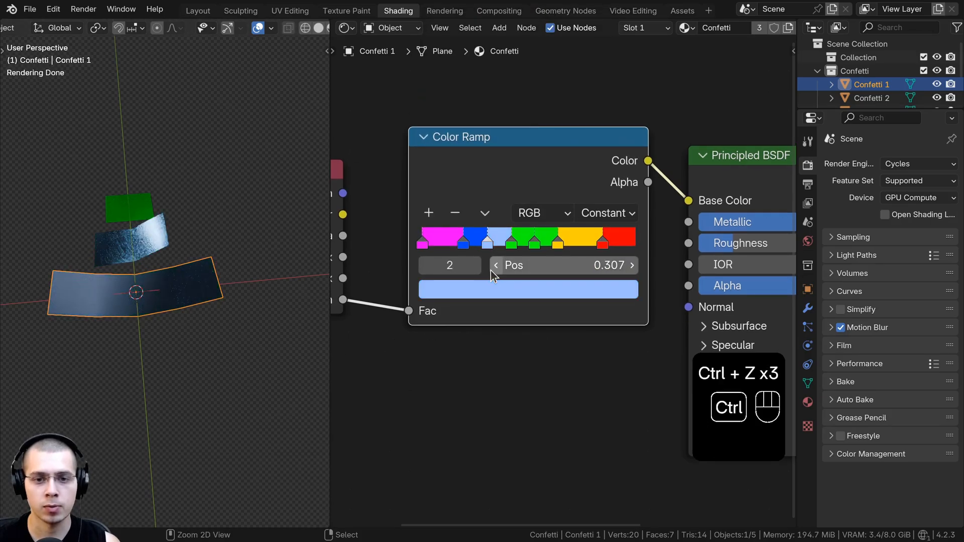
key("ctrl+z")
key("ctrl+z")
key("ctrl+z")
key("ctrl+z")
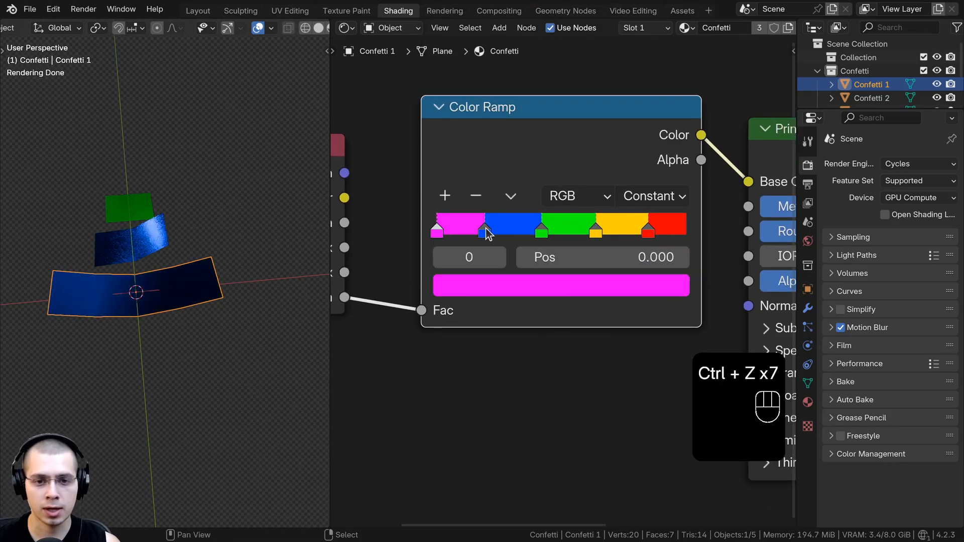
Check the blue, green, yellow and red stops of the Color Ramp in turn.
left_click(485, 229)
left_click(541, 231)
left_click(595, 231)
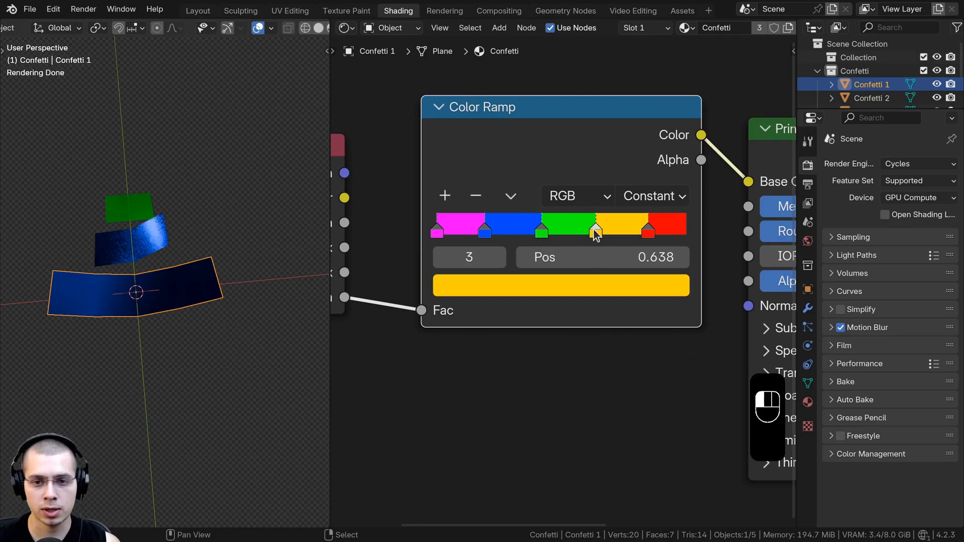
left_click(647, 232)
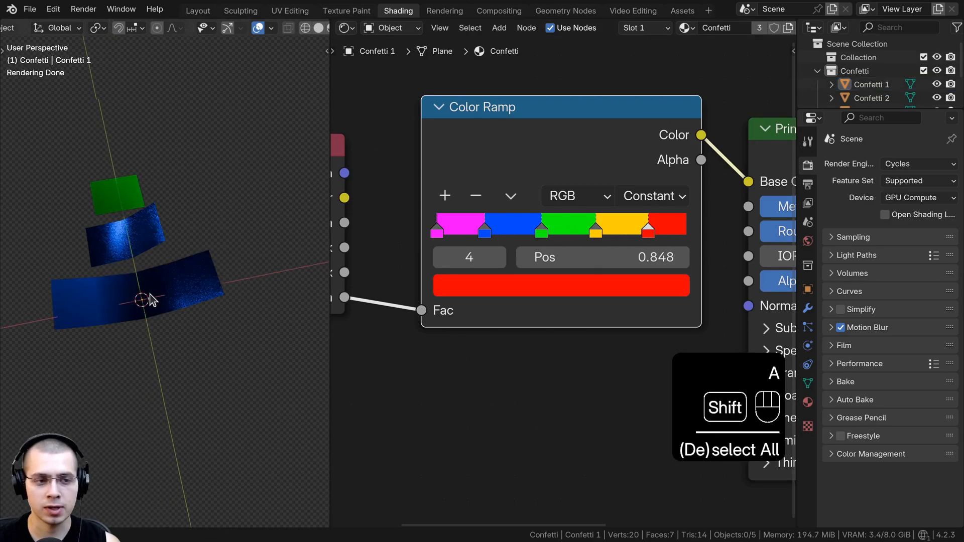
Duplicate the large confetti piece five times around the scene to test the random coloring.
middle_click_drag(151, 296, 219, 265)
key("shift+d")
left_click(233, 173)
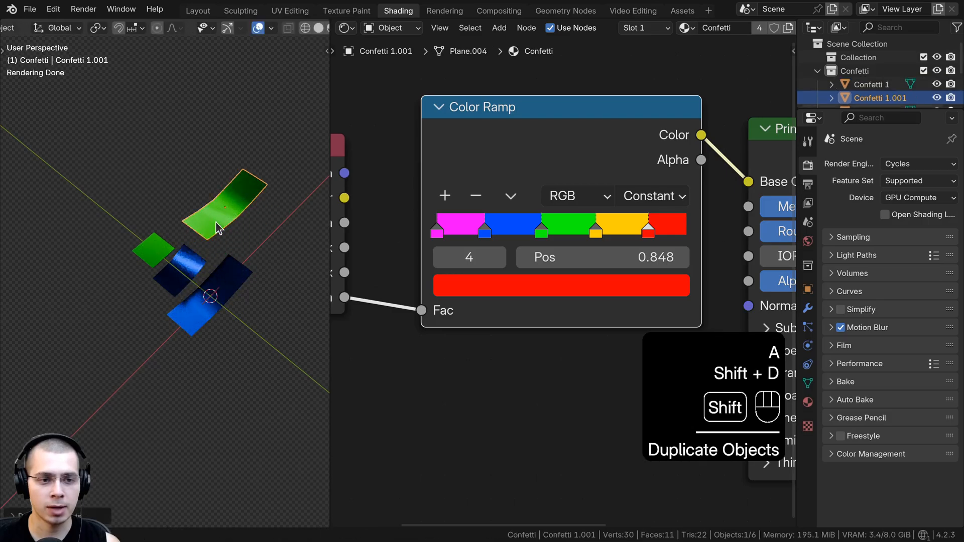
key("shift+d")
middle_click_drag(216, 224, 206, 257, "shift")
left_click(193, 219)
key("shift+d")
left_click(199, 175)
key("shift+d")
left_click(170, 103)
key("shift+d")
left_click(158, 75)
Undo the test duplicates of the large confetti piece.
key("ctrl+z")
key("ctrl+z")
key("ctrl+z")
key("ctrl+z")
key("ctrl+z")
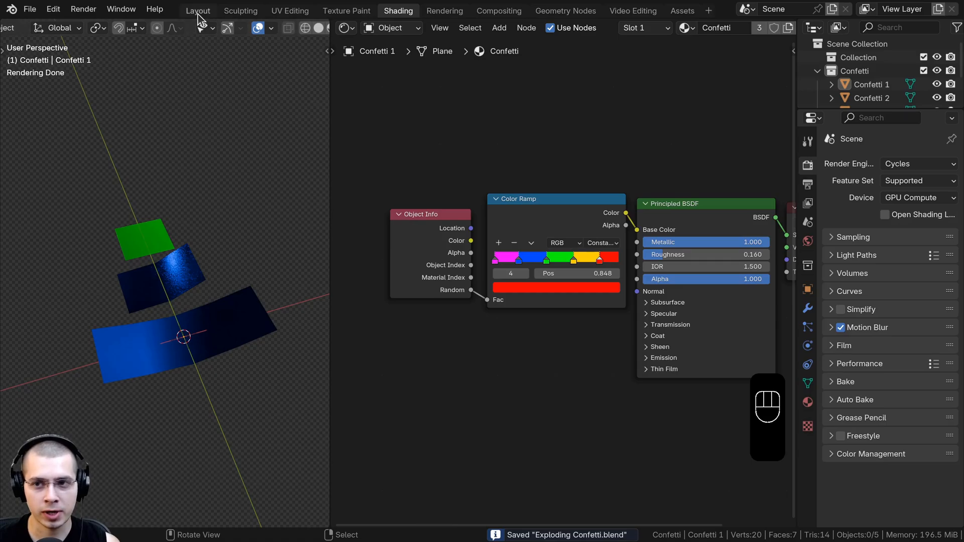
Switch to the Layout workspace and set the viewport shading to Solid.
left_click(199, 11)
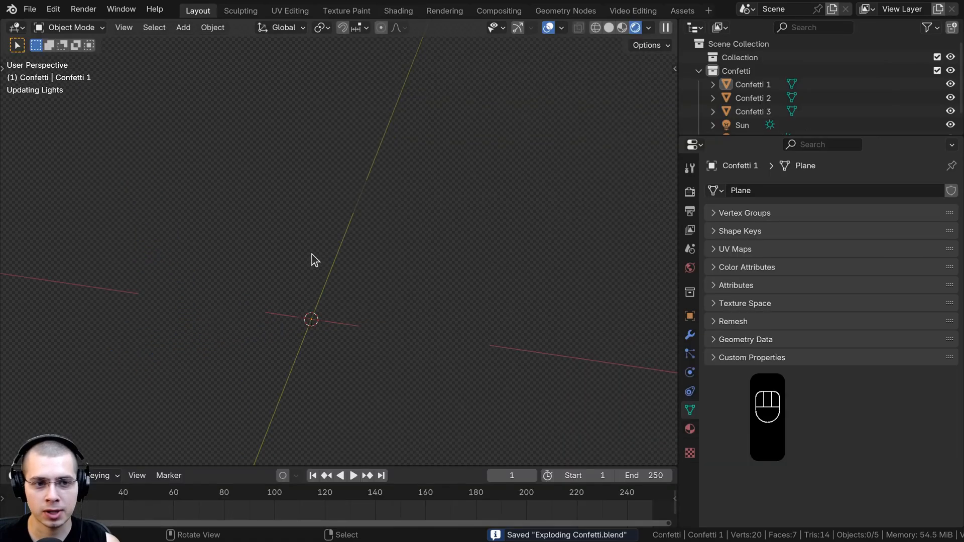
scroll(316, 257, "down", 5)
key("z")
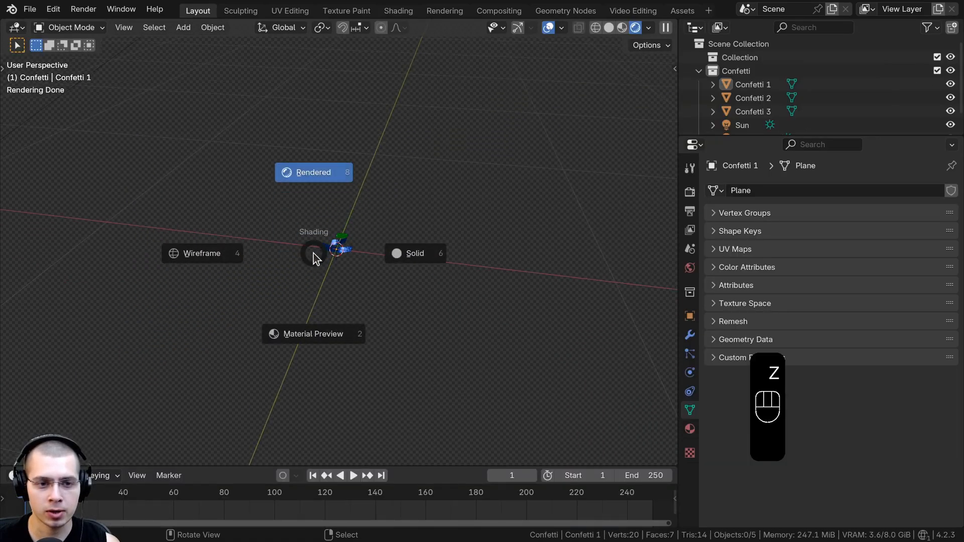
left_click(570, 241)
middle_click_drag(572, 224, 446, 317)
Move the lights Sun and Sun.001 from the Confetti collection into Collection and collapse that collection.
left_click_drag(754, 138, 753, 166)
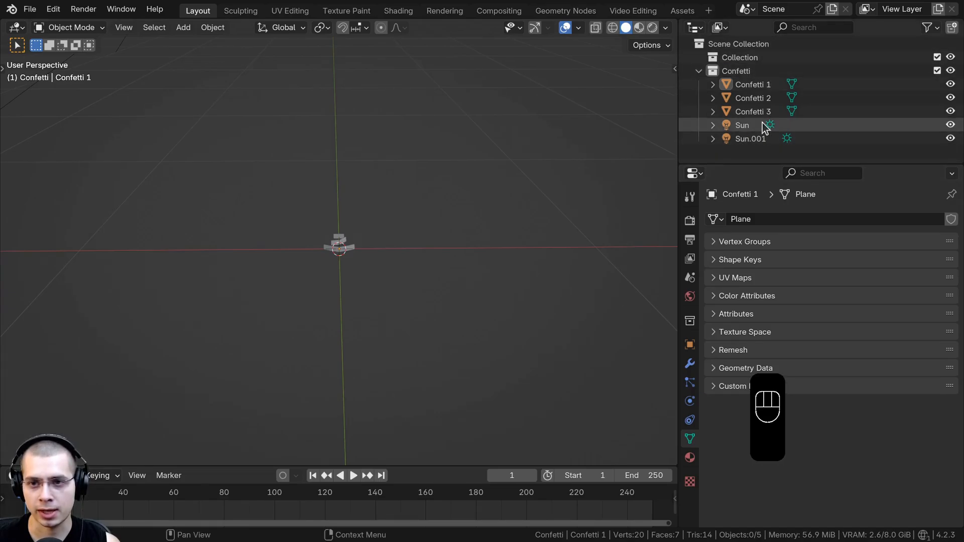
left_click_drag(763, 126, 728, 56)
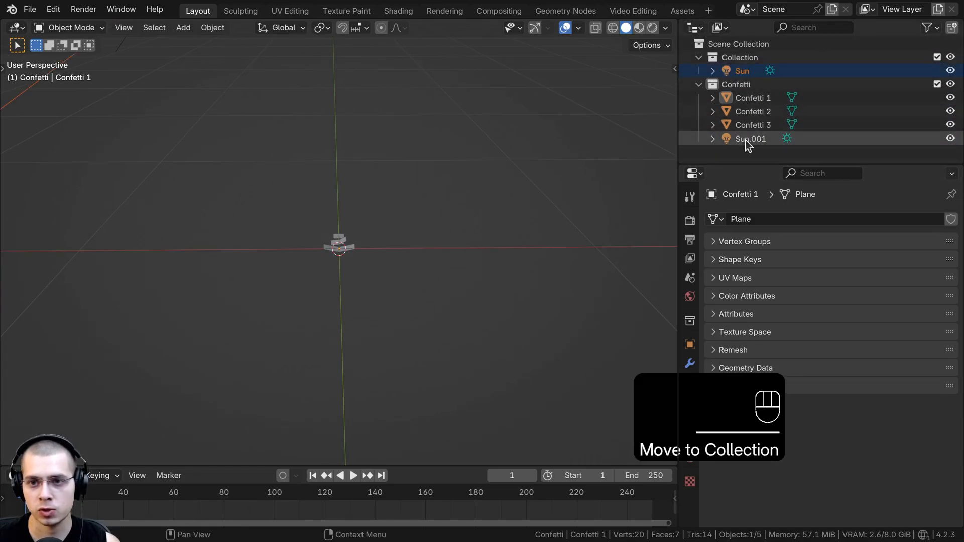
left_click_drag(745, 139, 746, 59)
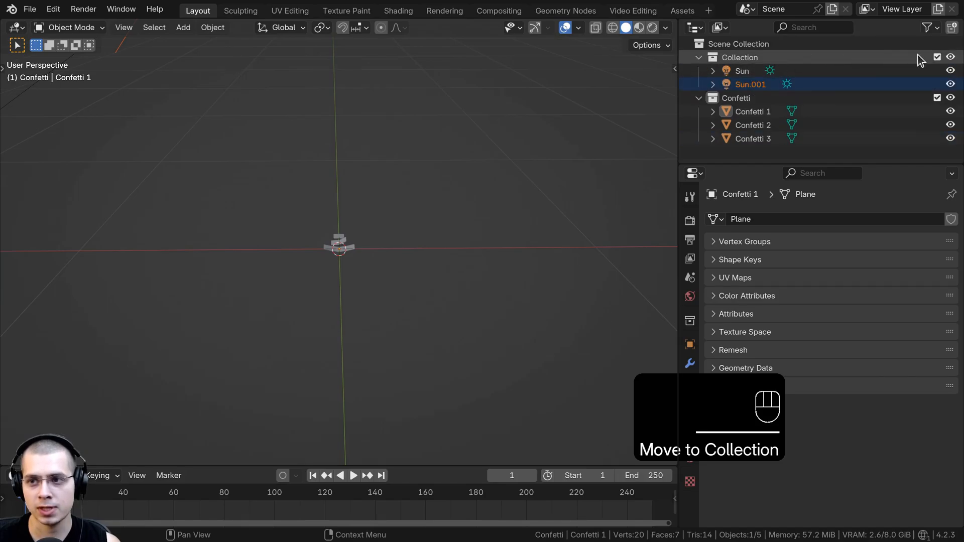
left_click(698, 57)
left_click(738, 57)
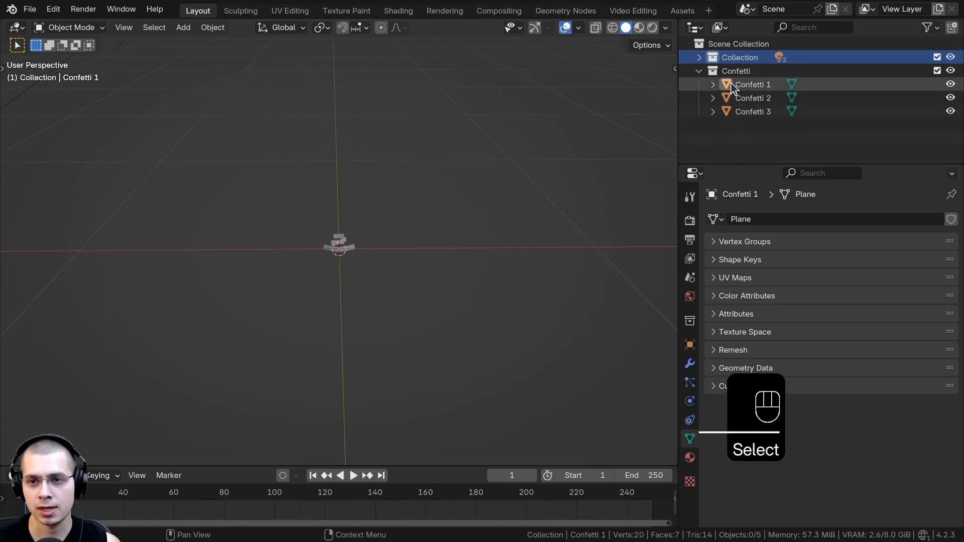
Collapse the Confetti collection and exclude it from the view layer.
left_click(720, 72)
left_click(698, 71)
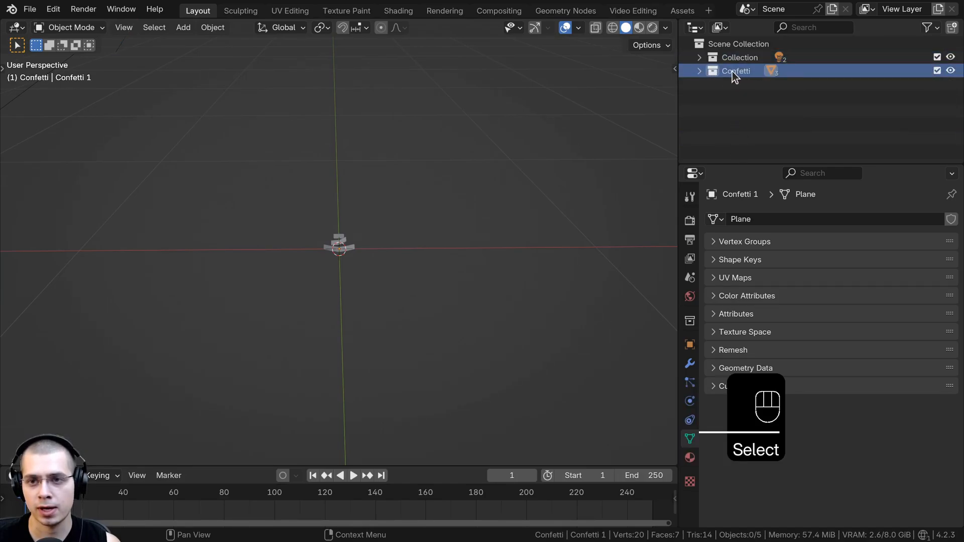
left_click(937, 71)
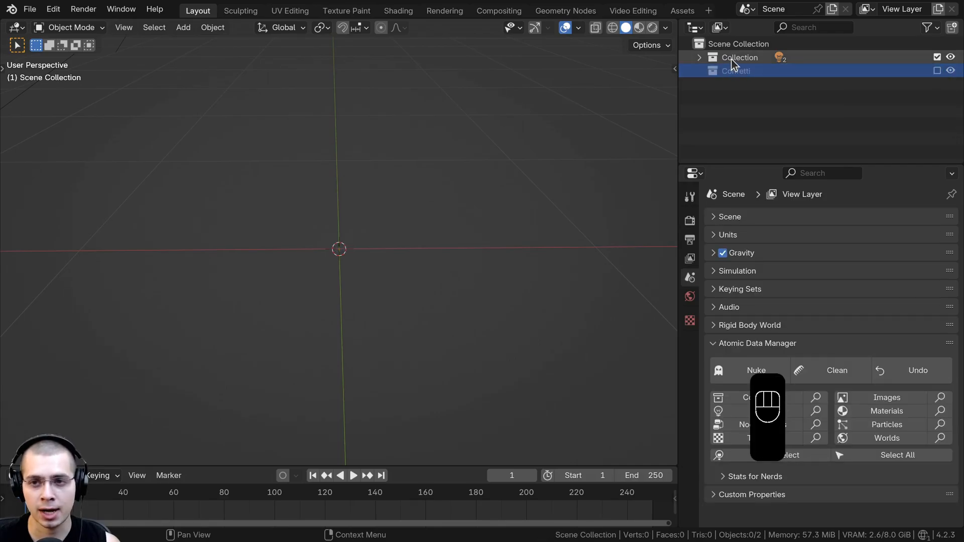
Make Collection active, add a UV sphere at the world origin and expand its creation settings.
left_click(724, 58)
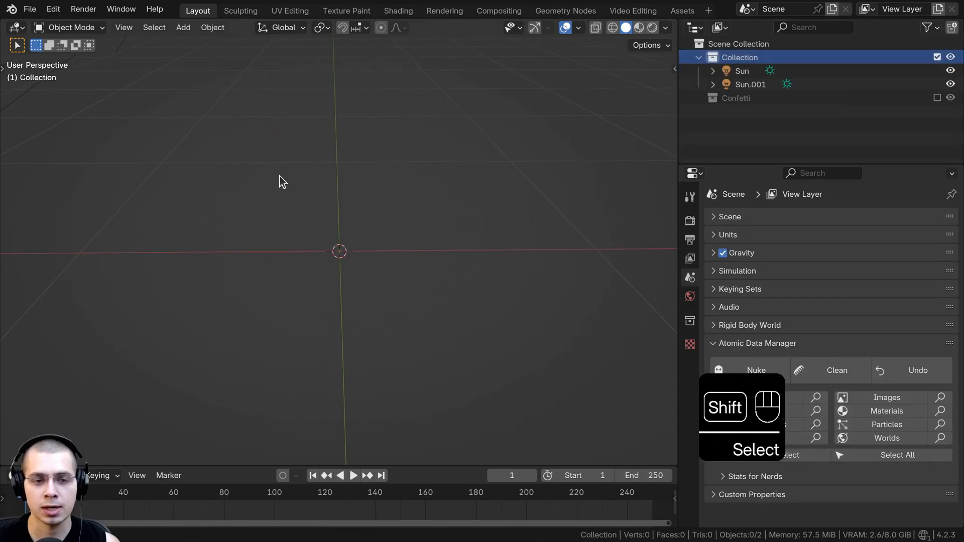
middle_click_drag(335, 248, 340, 216, "shift")
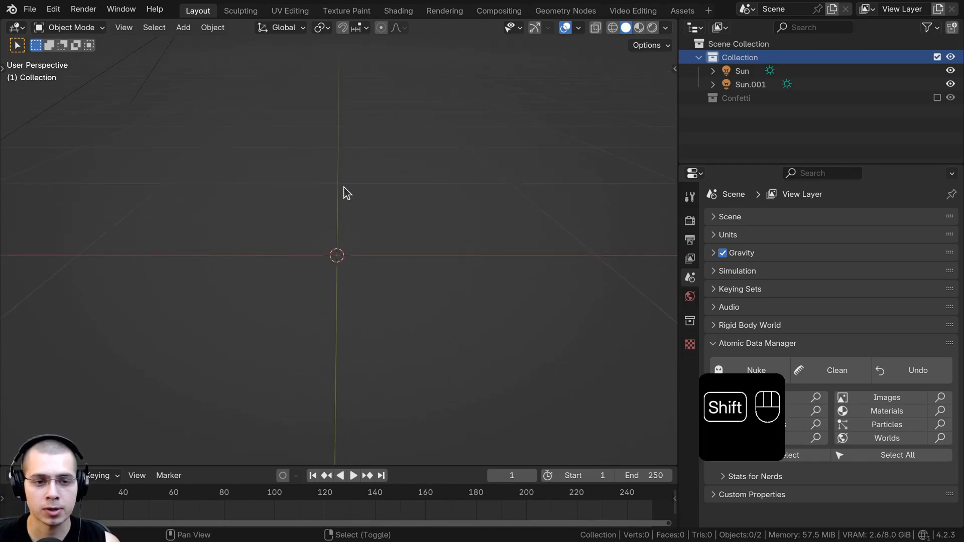
key("shift+c")
key("shift+a")
mouse_move(277, 55)
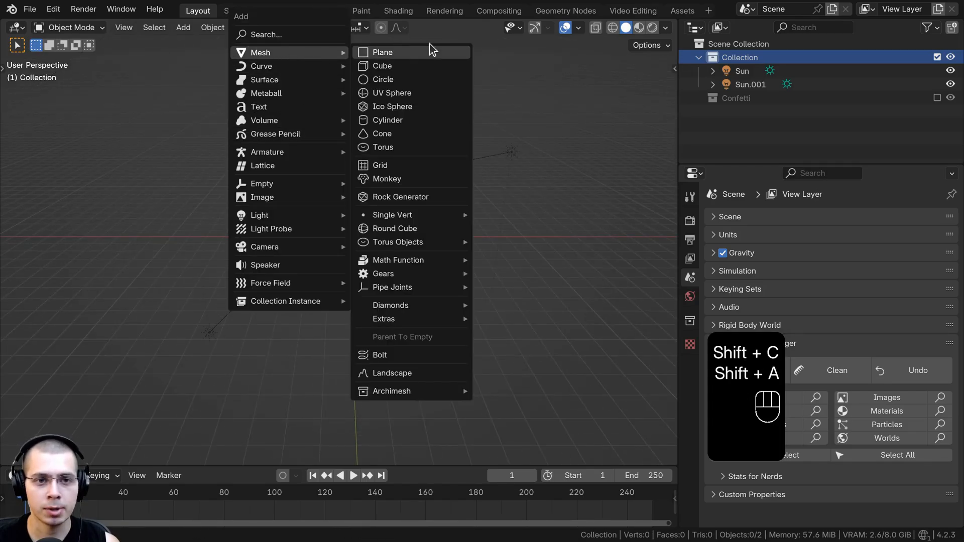
left_click(405, 96)
scroll(396, 211, "up", 6)
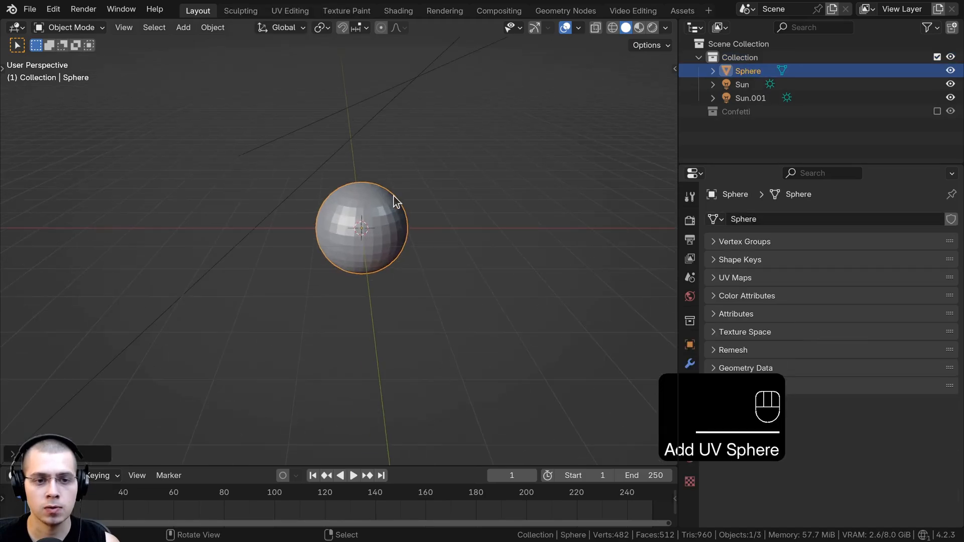
left_click(20, 453)
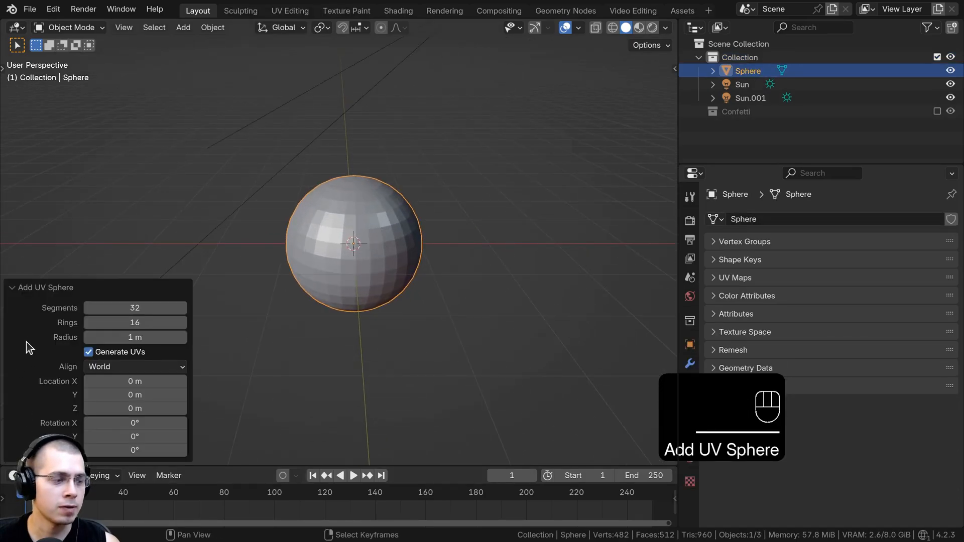
scroll(351, 291, "up", 2)
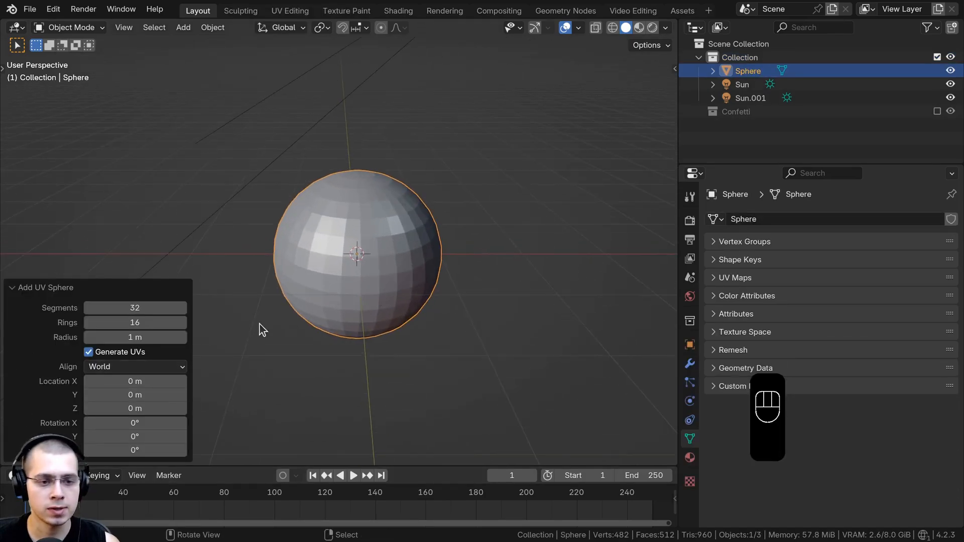
Set the new UV sphere to 60 segments and 120 rings.
left_click(144, 310)
type("60")
key("Return")
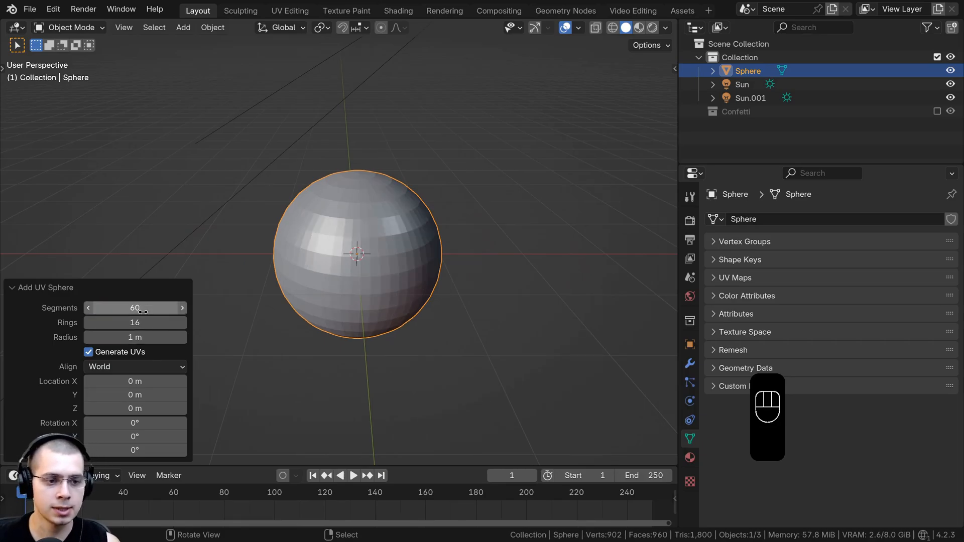
left_click(142, 324)
type("120")
key("Return")
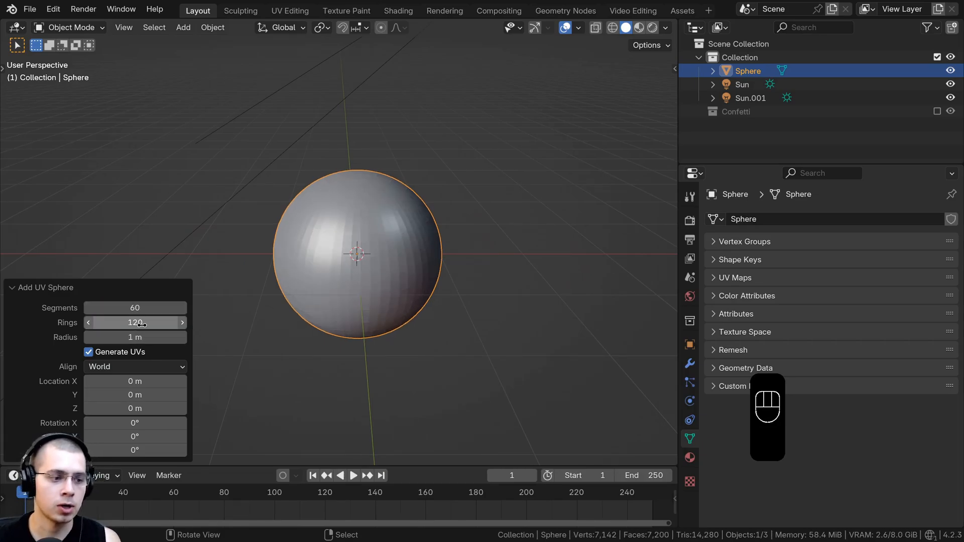
Scale the sphere by 0.05 and apply its scale.
key("KP_Decimal")
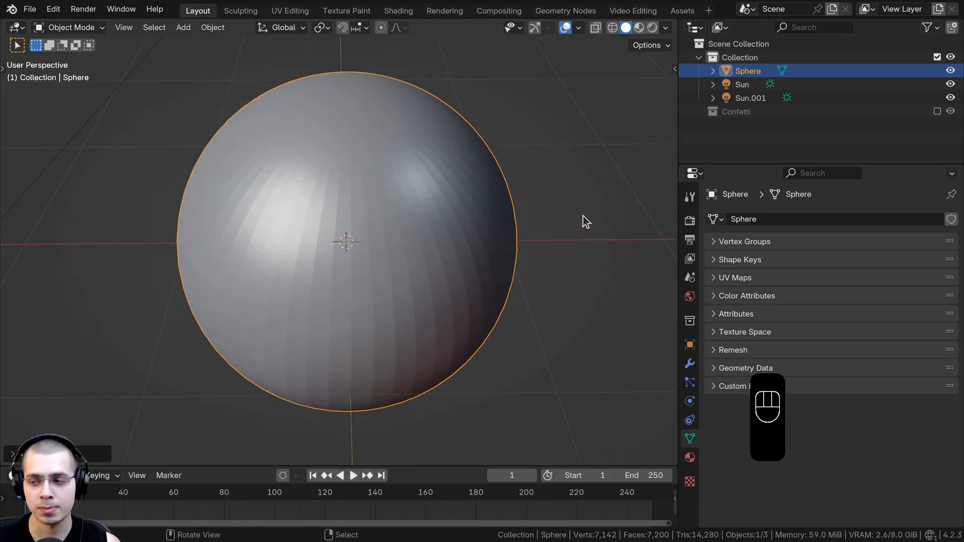
key("s")
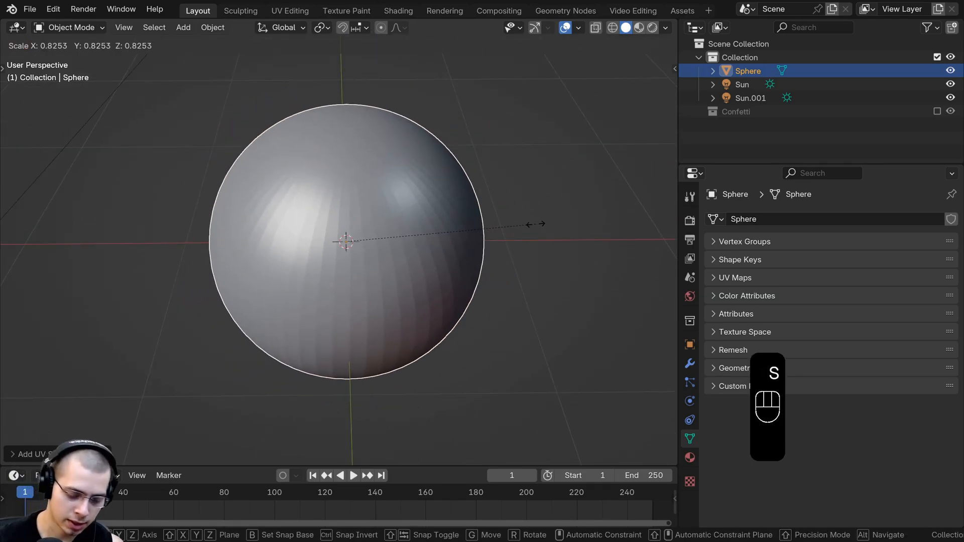
type(".05")
key("Return")
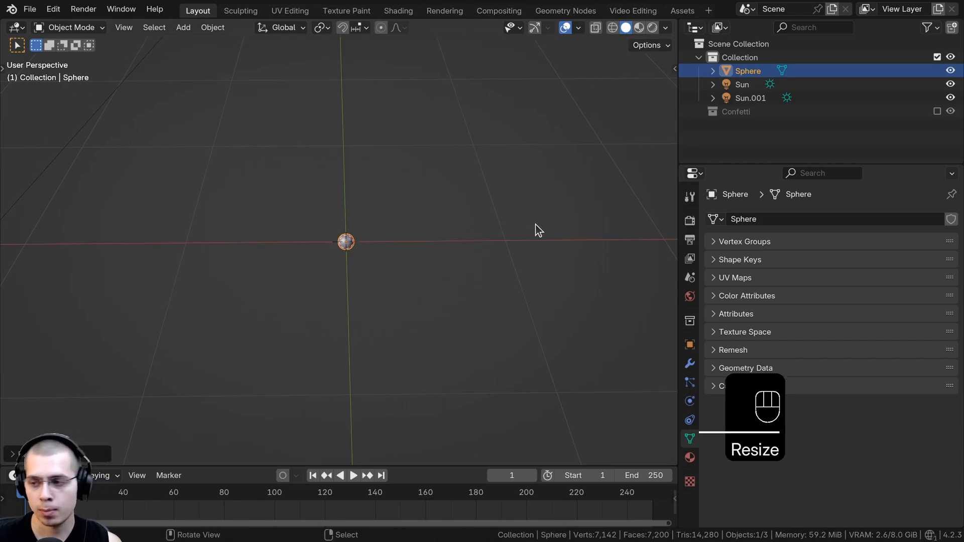
key("KP_Decimal")
key("ctrl+a")
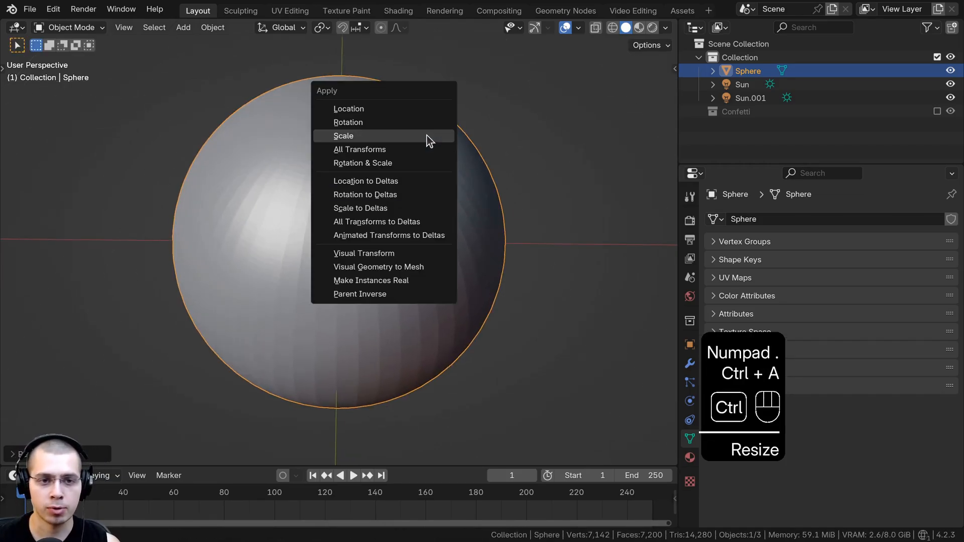
left_click(426, 137)
Shade the sphere smooth.
key("w")
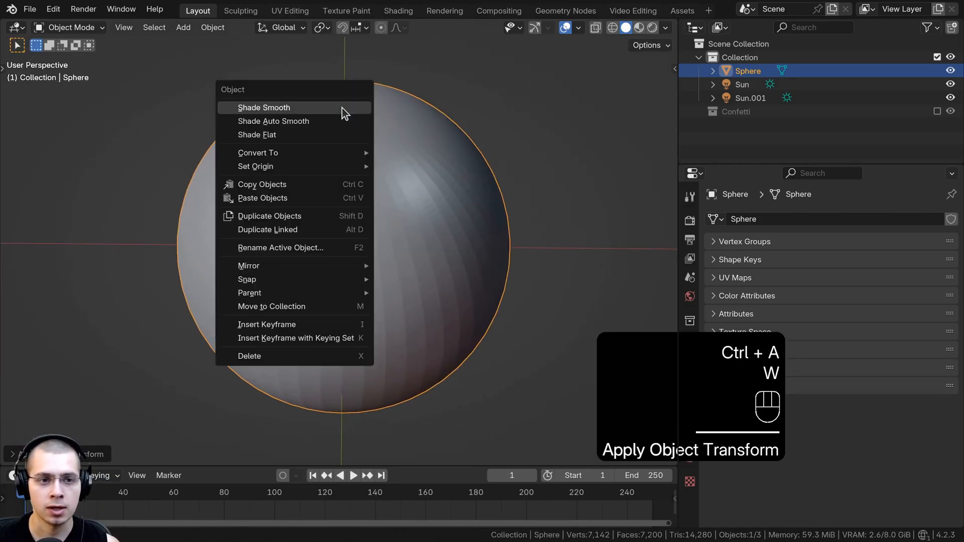
left_click(276, 110)
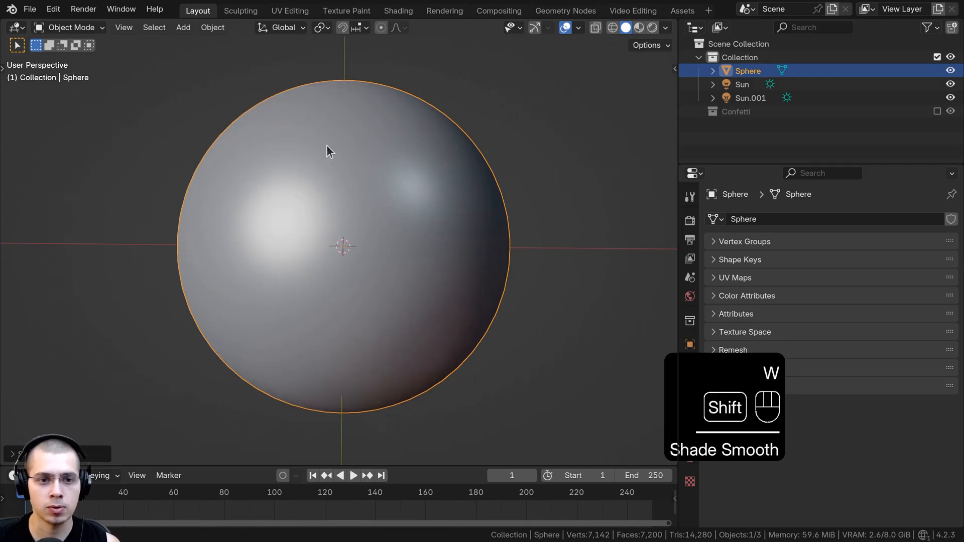
middle_click_drag(471, 305, 480, 308, "shift")
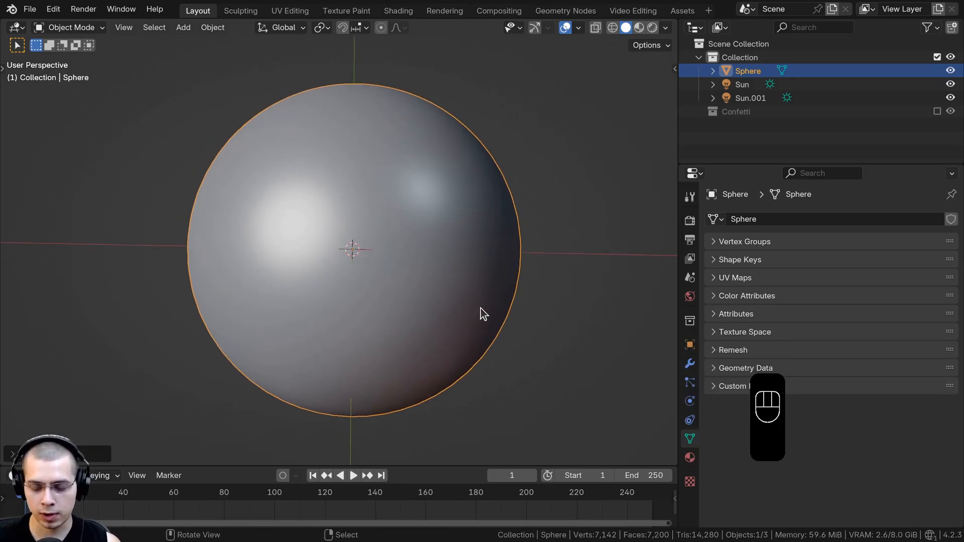
Show the sphere from the front in wireframe shading.
key("KP_1")
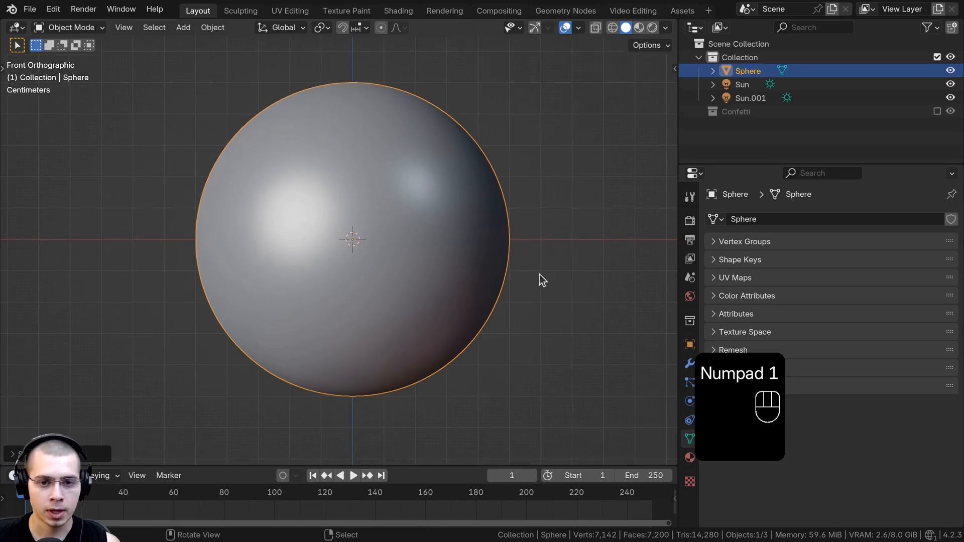
key("z")
left_click(430, 273)
middle_click_drag(295, 254, 320, 253, "shift")
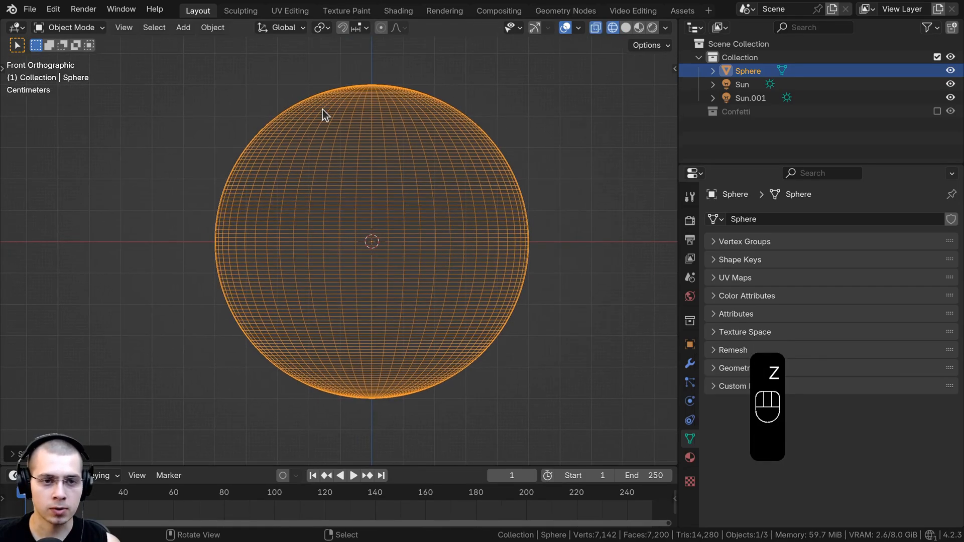
In Edit Mode with vertex selection, delete all vertices of the sphere below its shallow top cap.
key("Tab")
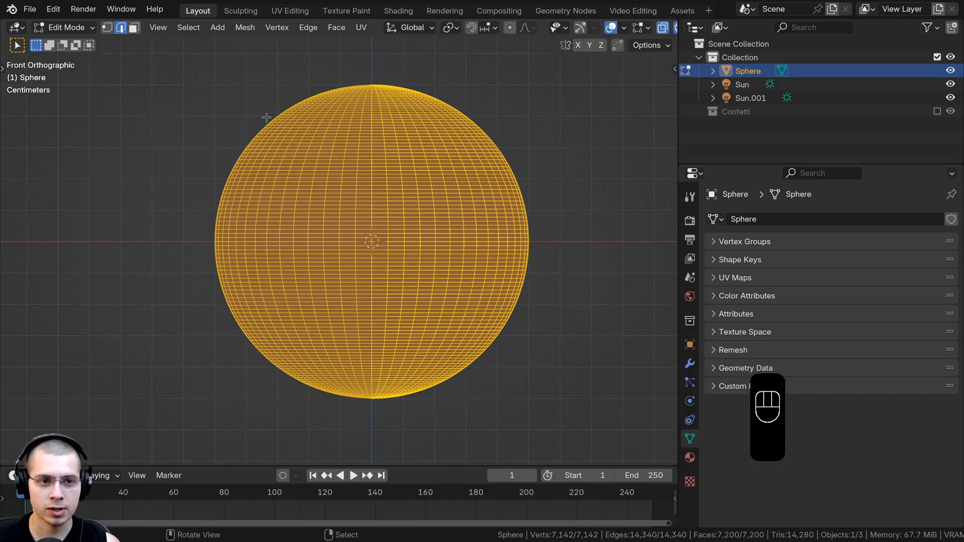
key("a")
key("a")
key("a")
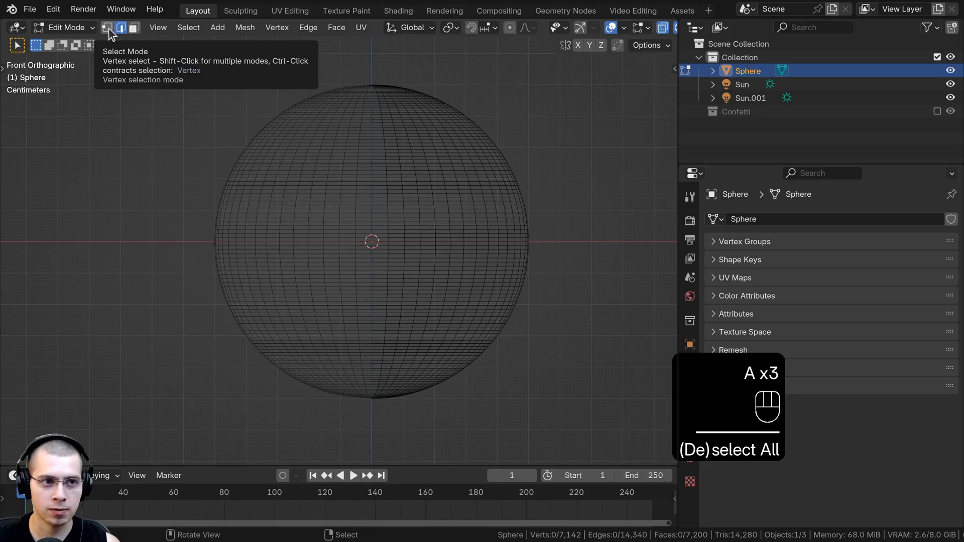
left_click(108, 29)
key("b")
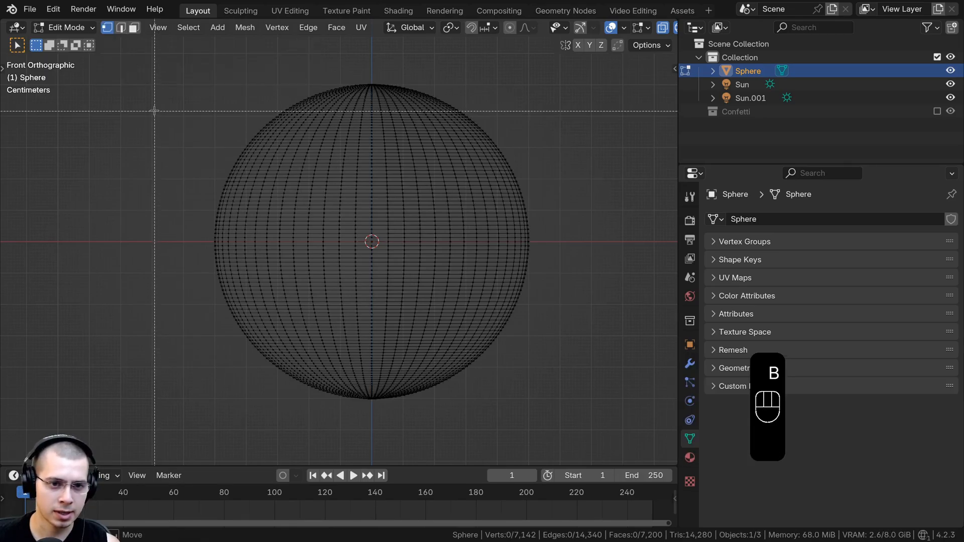
left_click_drag(154, 111, 748, 458)
scroll(458, 105, "up", 2)
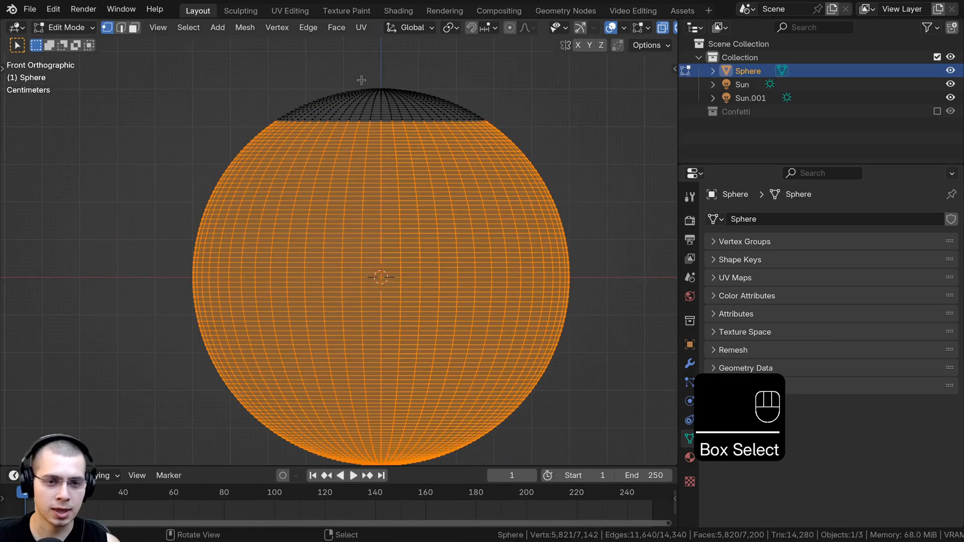
key("x")
left_click(312, 52)
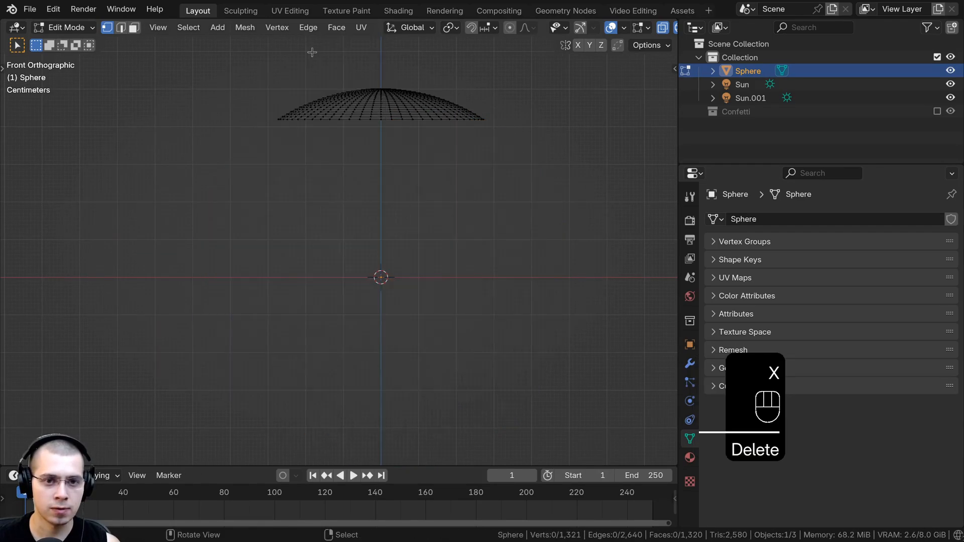
Move the entire remaining cap about 0.044 m down along the Z axis to the origin.
middle_click_drag(425, 151, 418, 266, "shift")
scroll(414, 261, "up", 4)
scroll(396, 214, "down", 6)
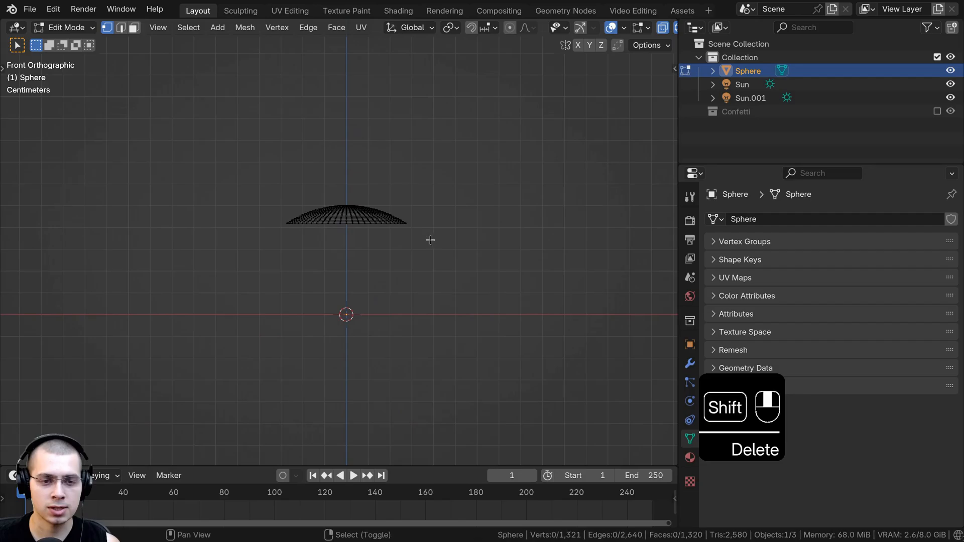
scroll(430, 237, "up", 3)
middle_click_drag(334, 144, 339, 103, "shift")
key("a")
key("g")
key("z")
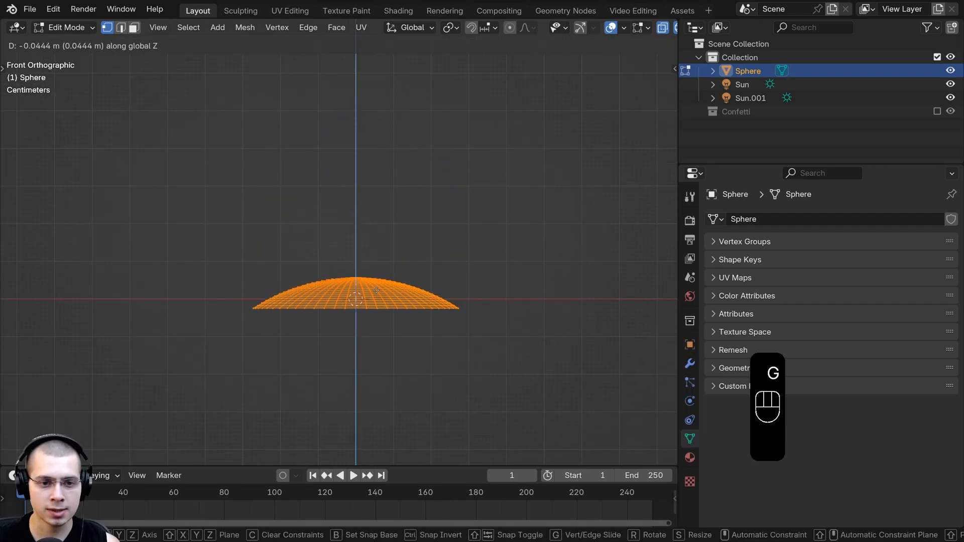
left_click(377, 288)
Flatten the cap by scaling it to 0.1 along the Z axis.
middle_click_drag(377, 288, 368, 246, "shift")
scroll(485, 324, "up", 2)
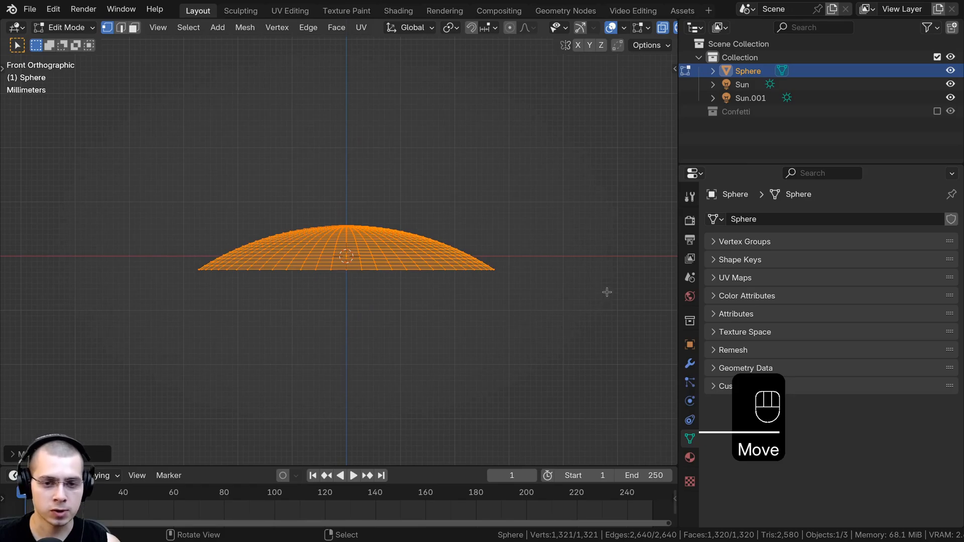
key("s")
key("z")
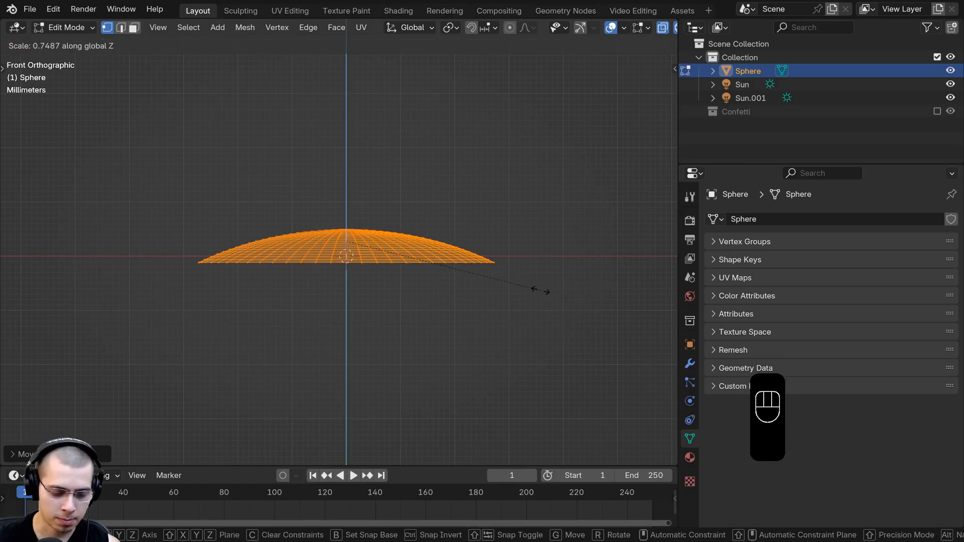
type("0.1")
key("Return")
Move the flattened cap down onto the world origin.
scroll(579, 215, "up", 3)
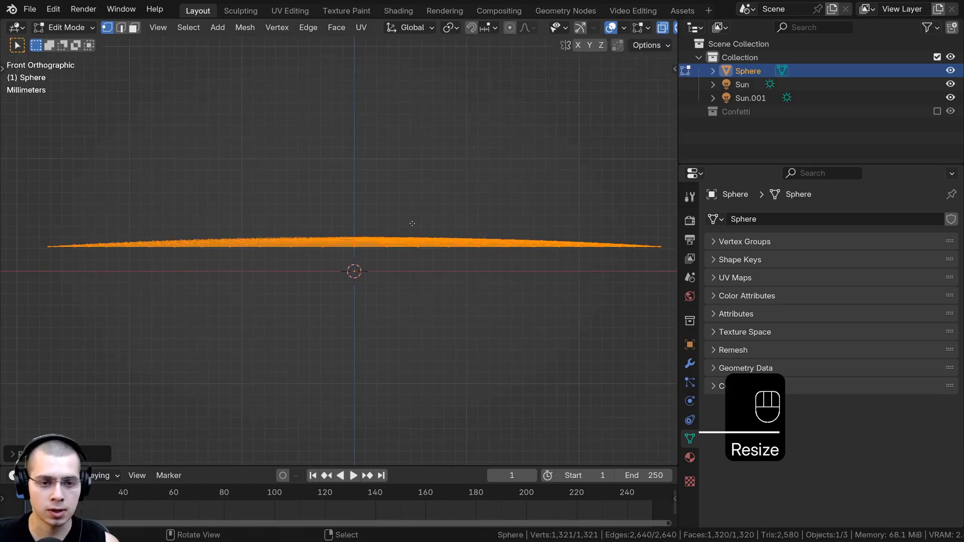
key("g")
left_click(414, 238)
middle_click_drag(413, 239, 431, 253)
key("KP_Decimal")
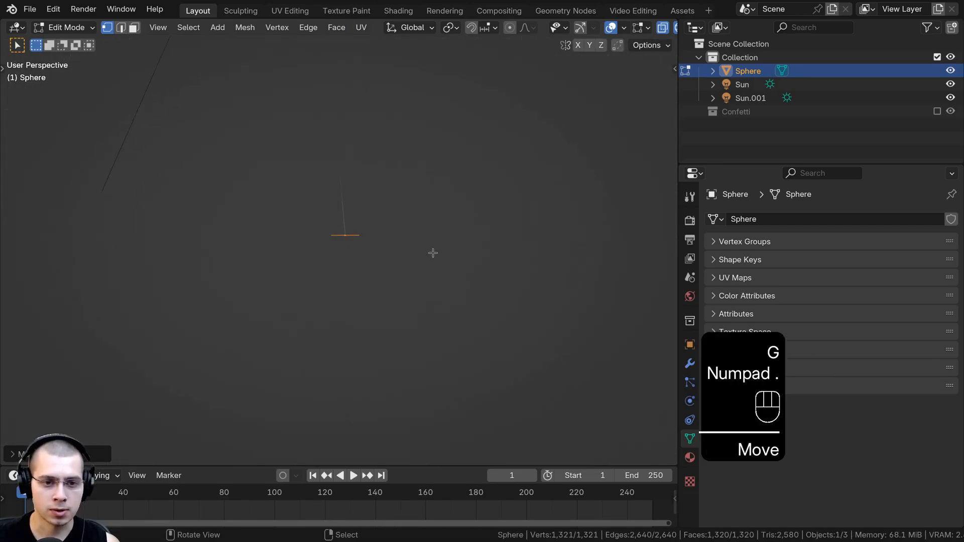
Return to Object Mode, set the viewport shading to Solid and use an orthographic view.
key("Tab")
key("z")
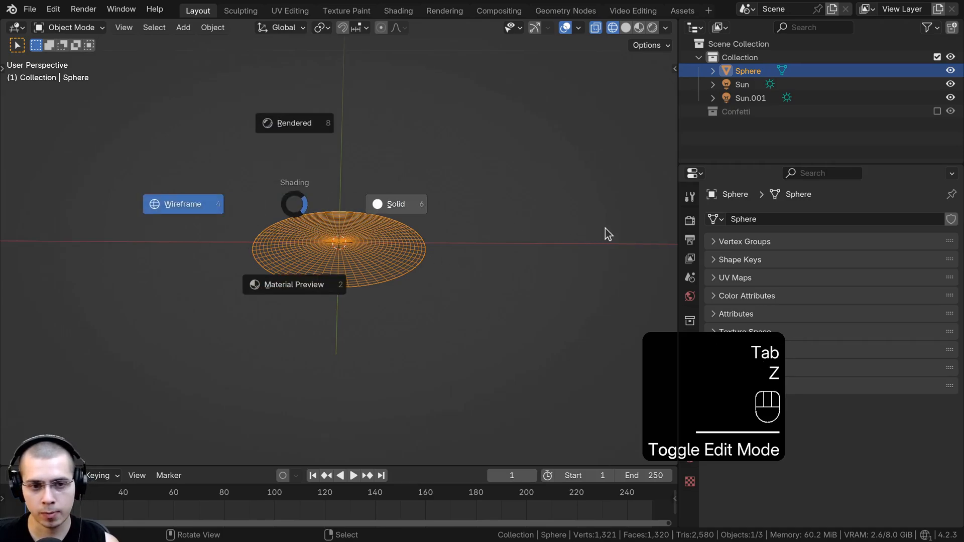
left_click(605, 232)
key("KP_5")
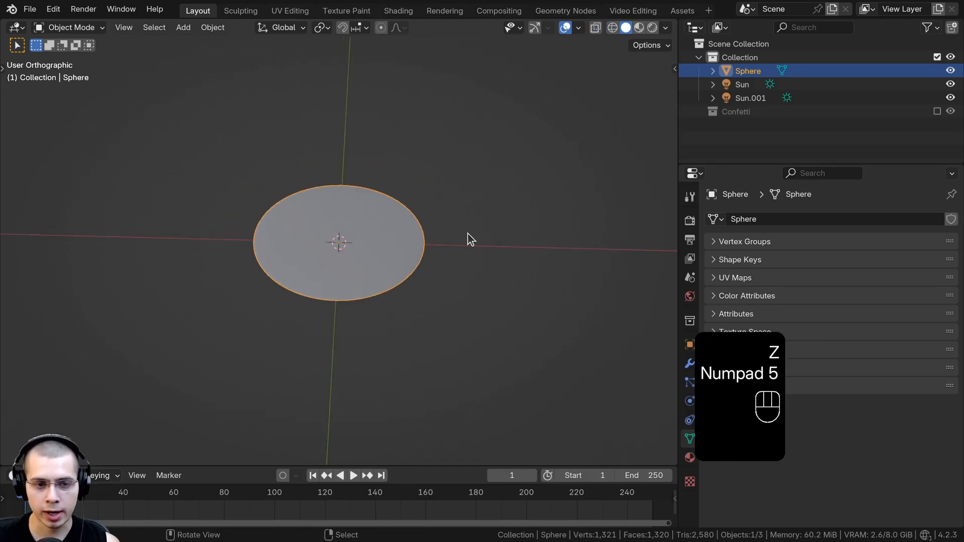
Examine the flattened disc's slight curvature from the side in Object Mode and Edit Mode.
middle_click_drag(467, 233, 340, 225)
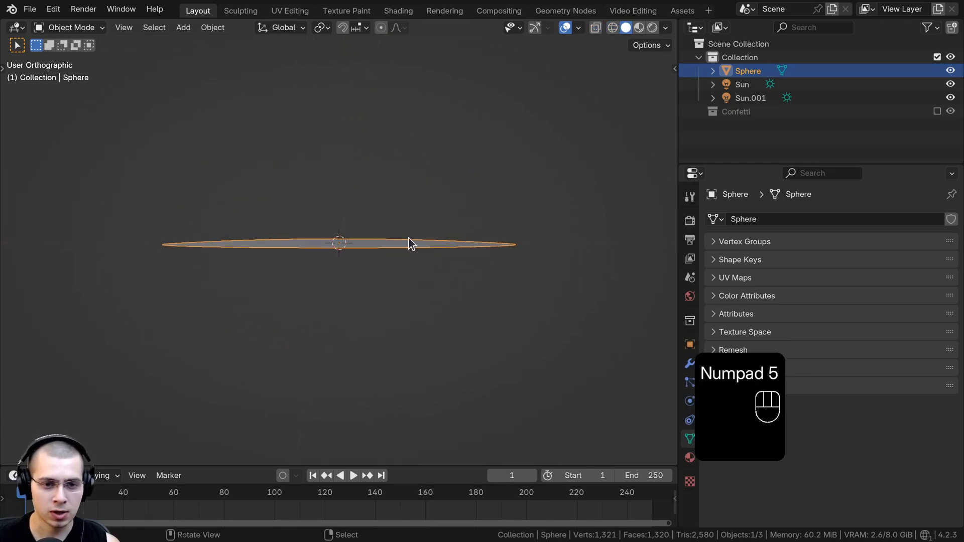
mouse_move(409, 243)
middle_mouse_down()
mouse_move(377, 230)
mouse_move(464, 239)
middle_mouse_up()
middle_click_drag(409, 227, 460, 124)
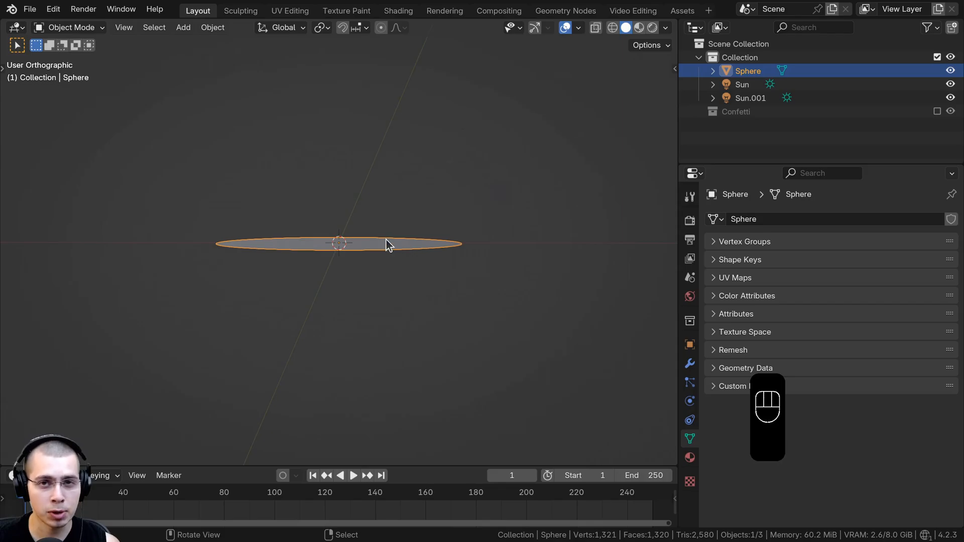
key("Tab")
middle_click_drag(415, 178, 364, 230)
scroll(364, 241, "up", 2)
scroll(404, 221, "down", 3)
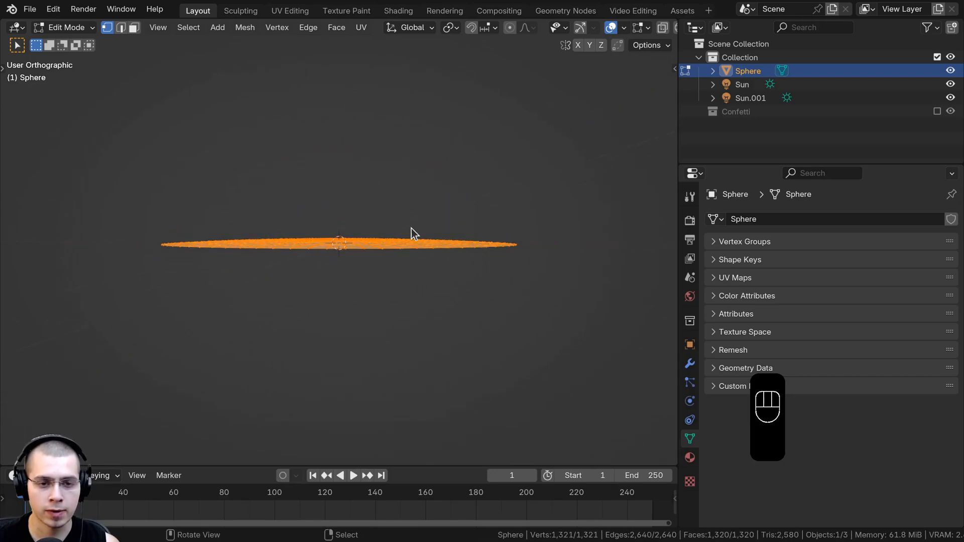
key("Tab")
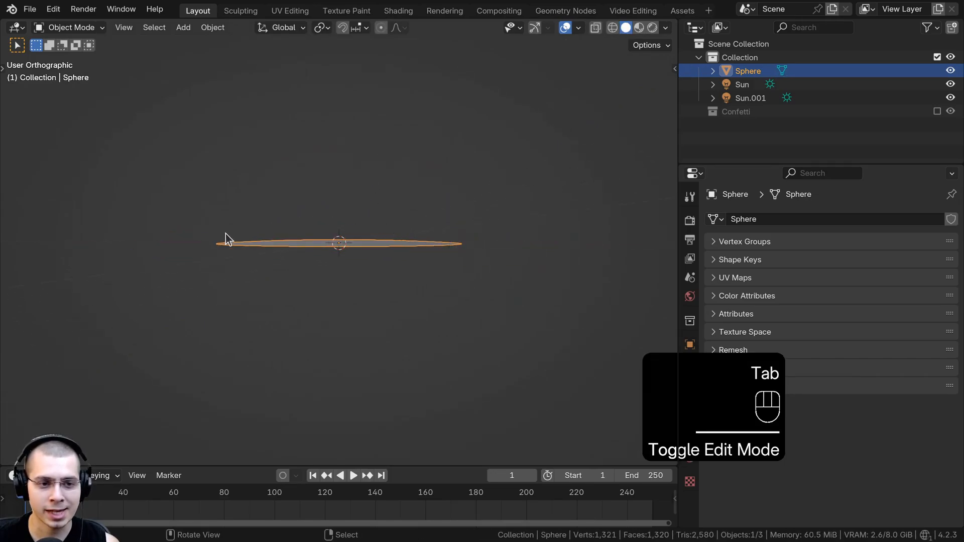
middle_click_drag(377, 213, 339, 242)
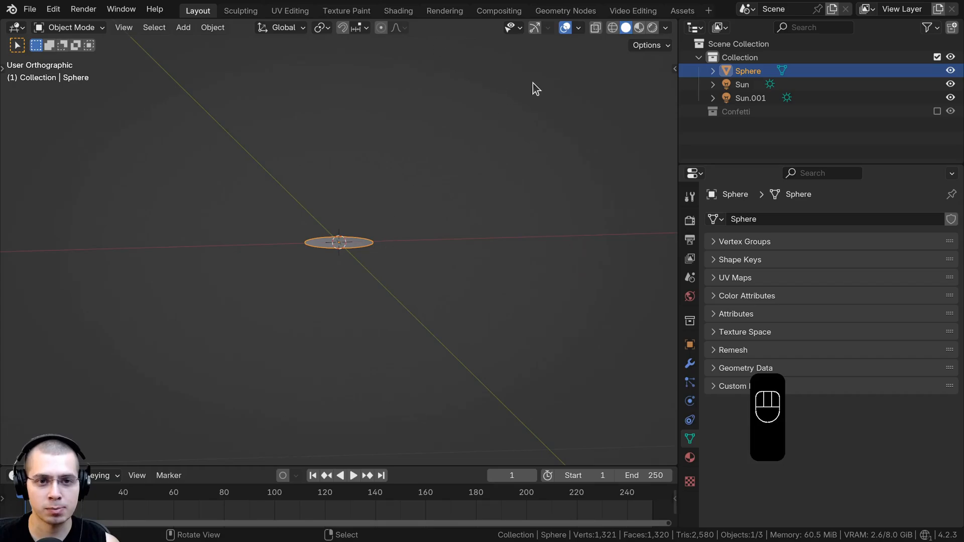
Add a new particle system to the flattened disc.
middle_click_drag(363, 183, 684, 366)
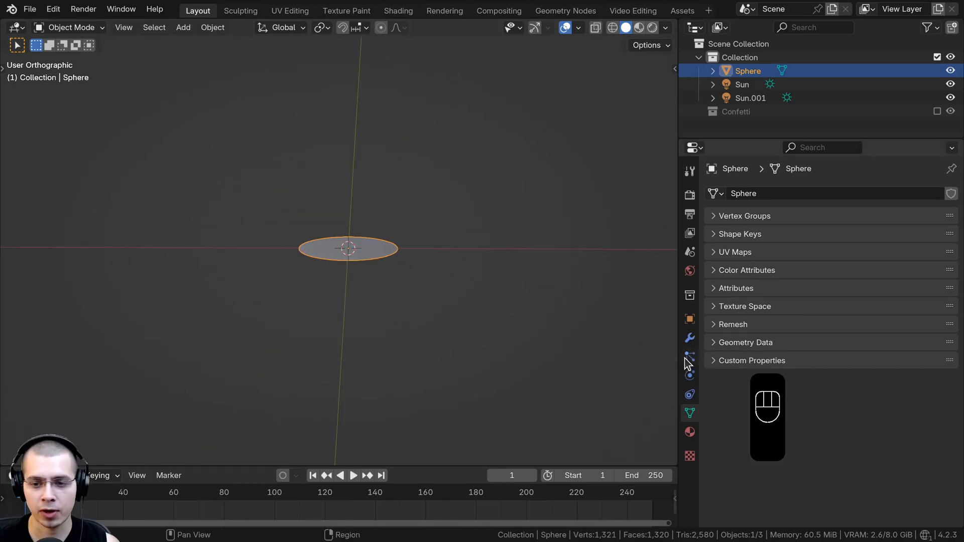
left_click(689, 382)
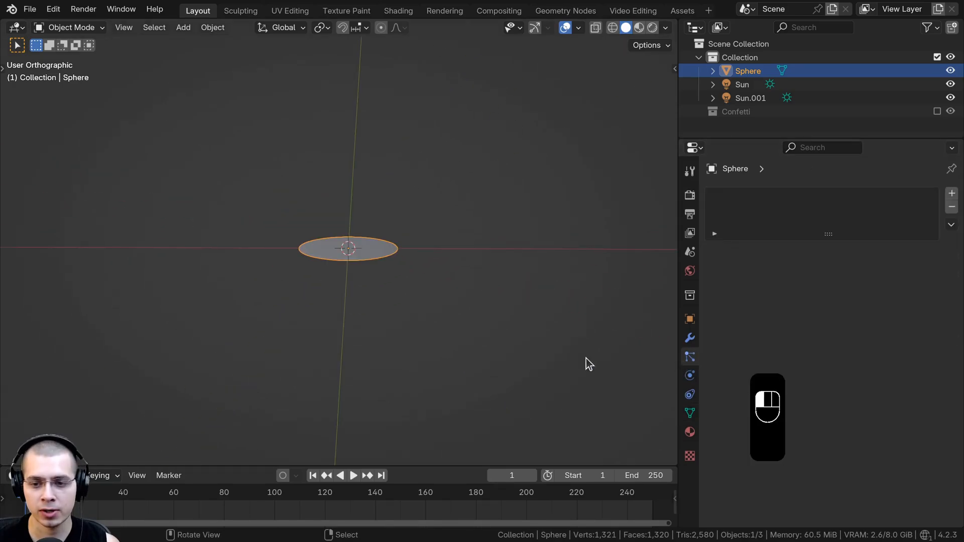
left_click(952, 194)
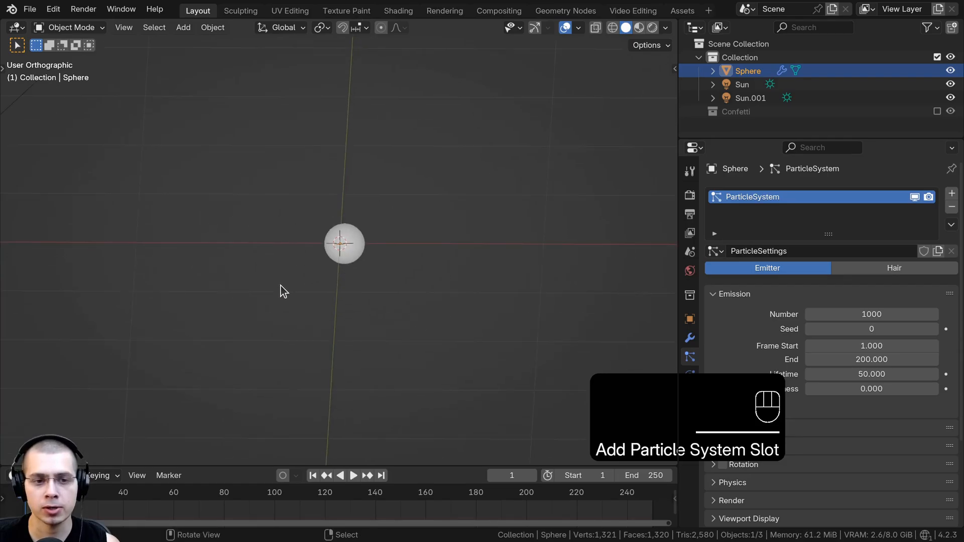
Play the animation to about frame 111, stop it and inspect the emitted particle stream.
key("space")
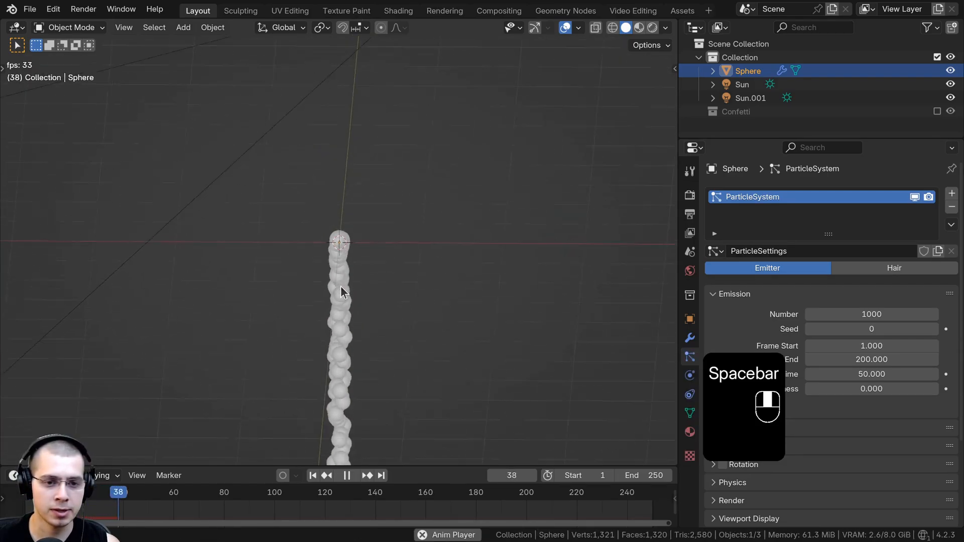
middle_click_drag(280, 292, 369, 317)
key("space")
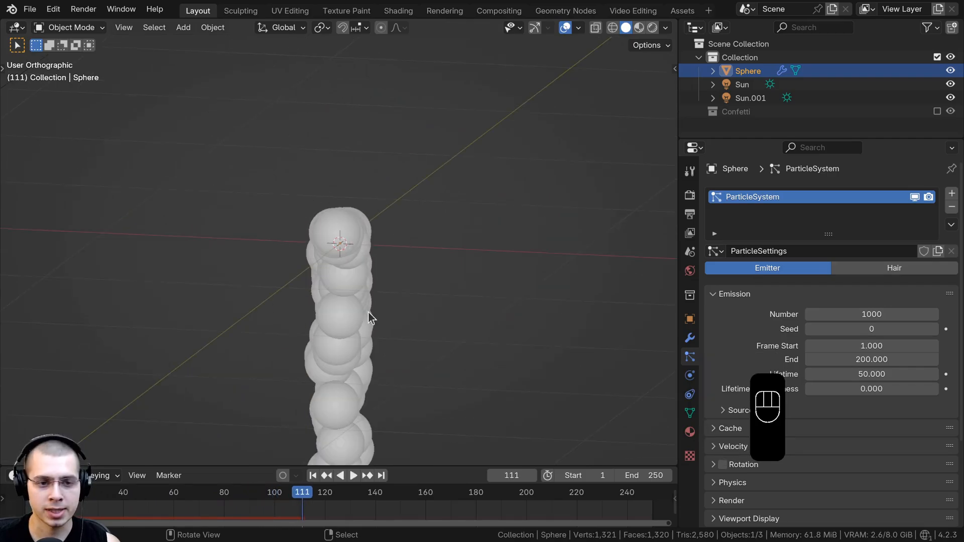
middle_click_drag(375, 272, 401, 301)
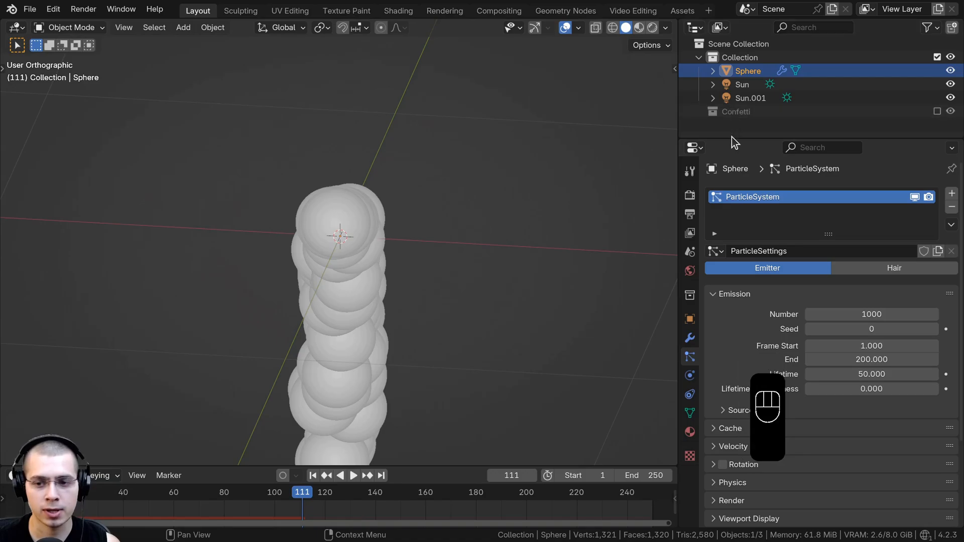
Render the disc's particles as a Collection, with Confetti as the instance collection.
middle_click_drag(510, 254, 512, 253, "shift")
scroll(791, 270, "down", 5)
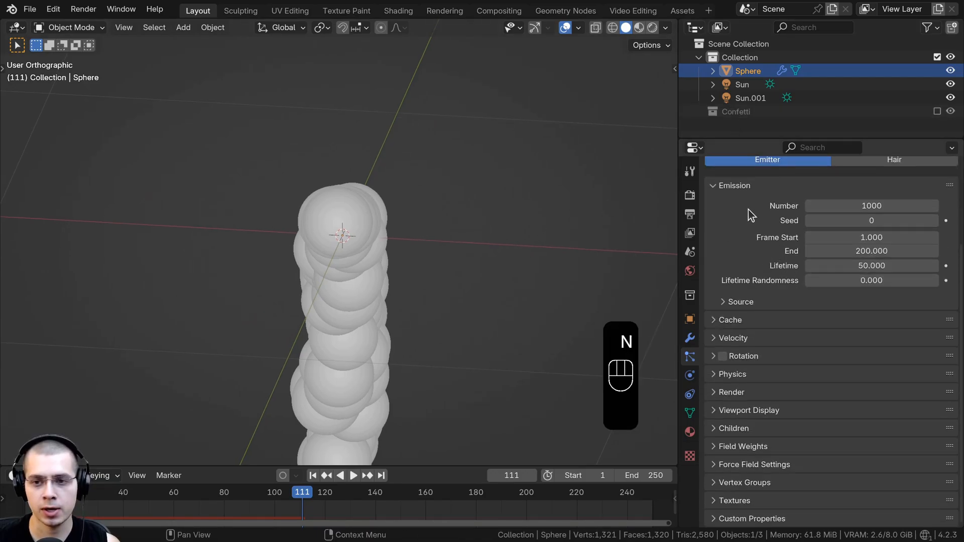
left_click(736, 186)
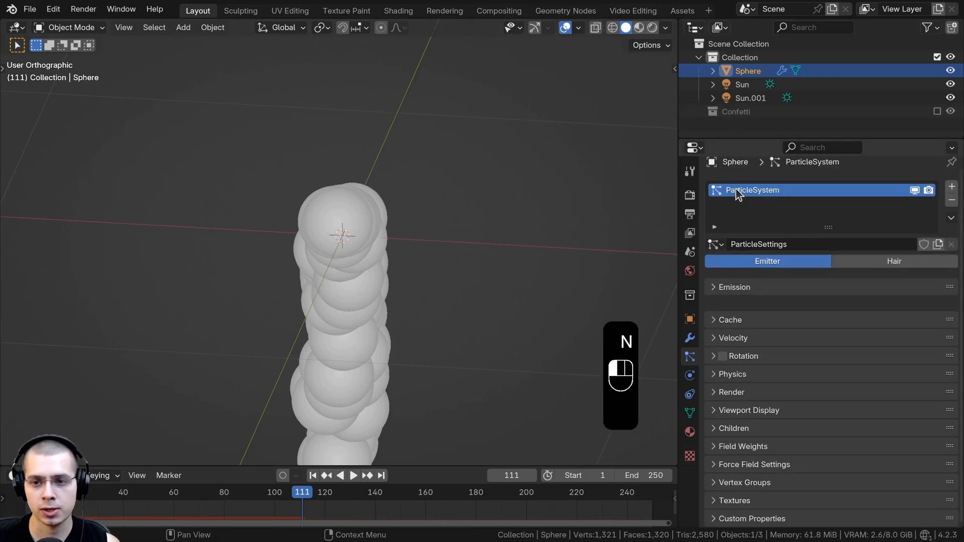
left_click(715, 385)
scroll(716, 389, "down", 5)
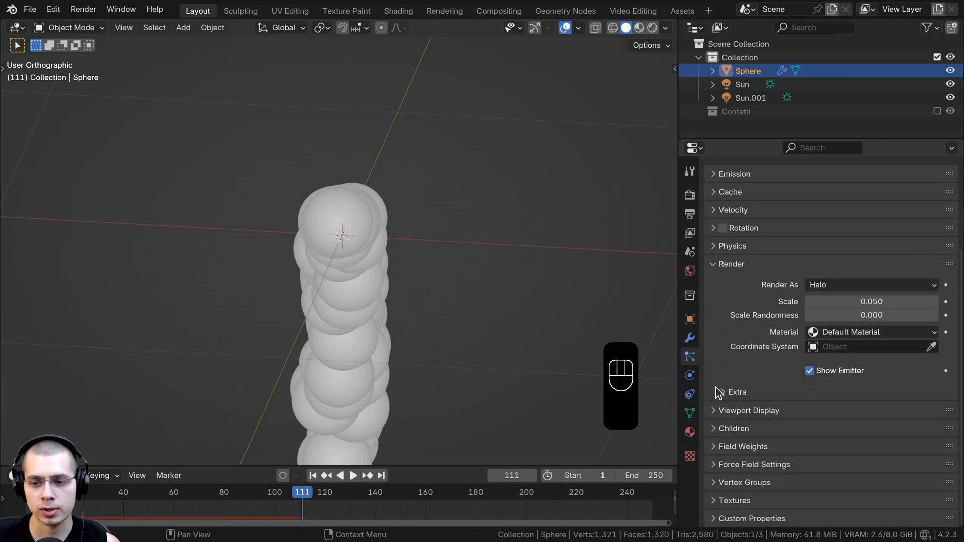
left_click(850, 285)
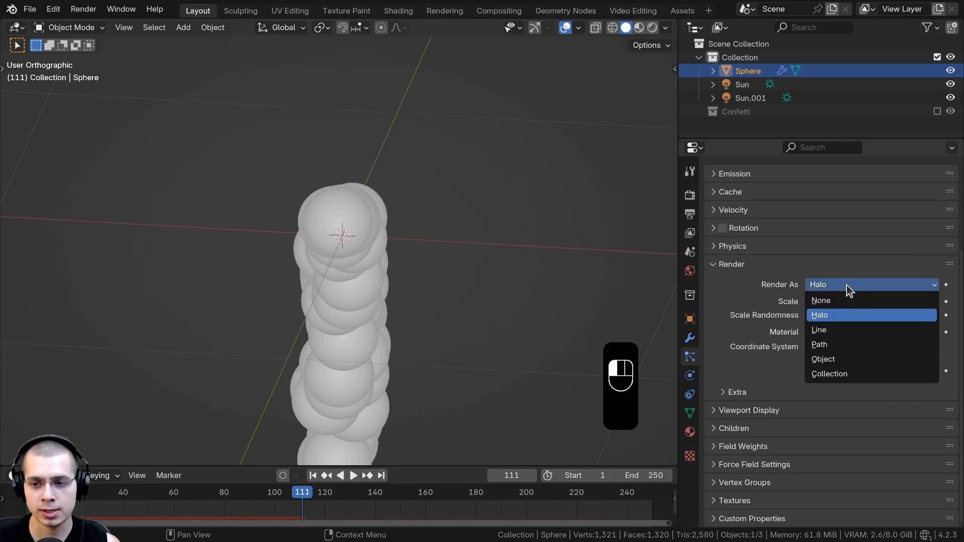
left_click(830, 374)
left_click(820, 385)
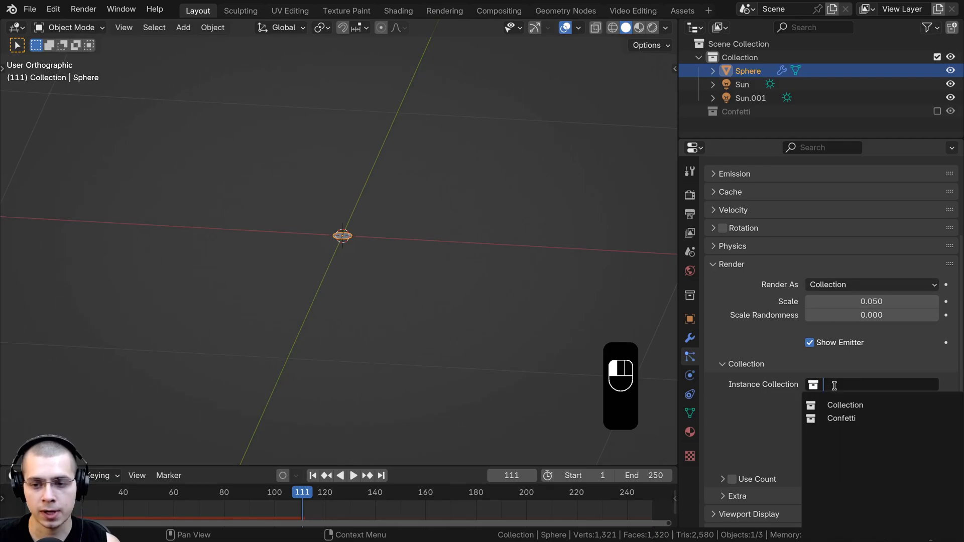
left_click(831, 418)
Play the animation from frame 111 to about frame 181 and inspect the size of the emitted confetti pieces.
key("space")
scroll(429, 192, "up", 6)
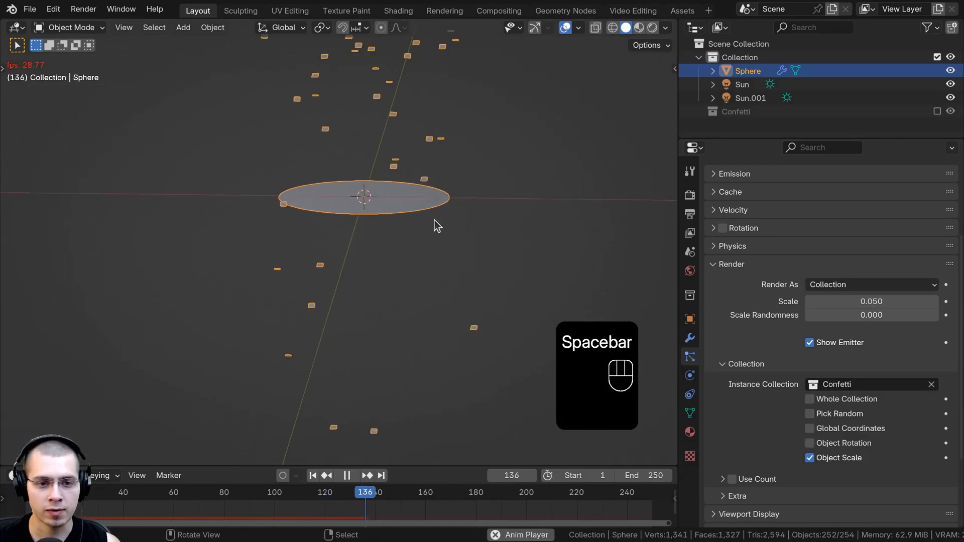
scroll(381, 123, "down", 5)
key("space")
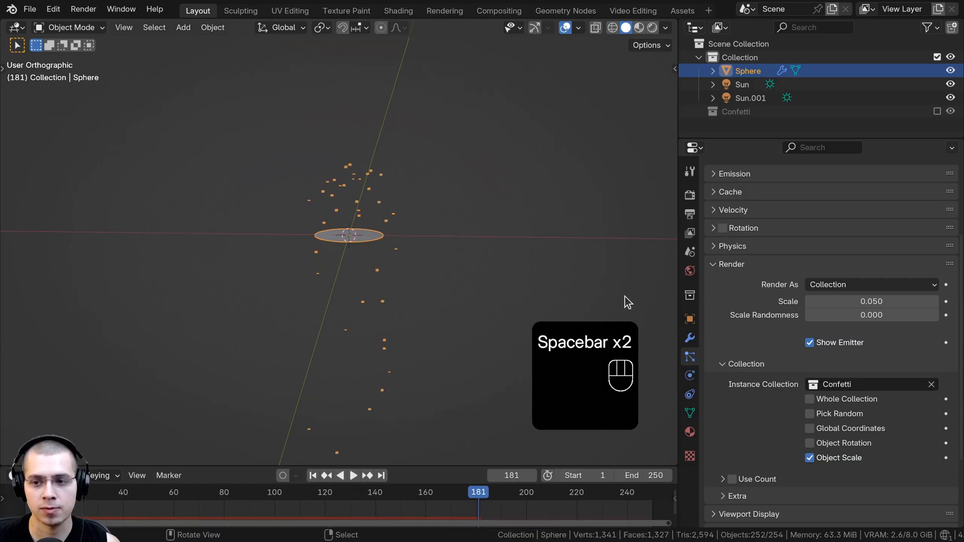
scroll(670, 379, "down", 2)
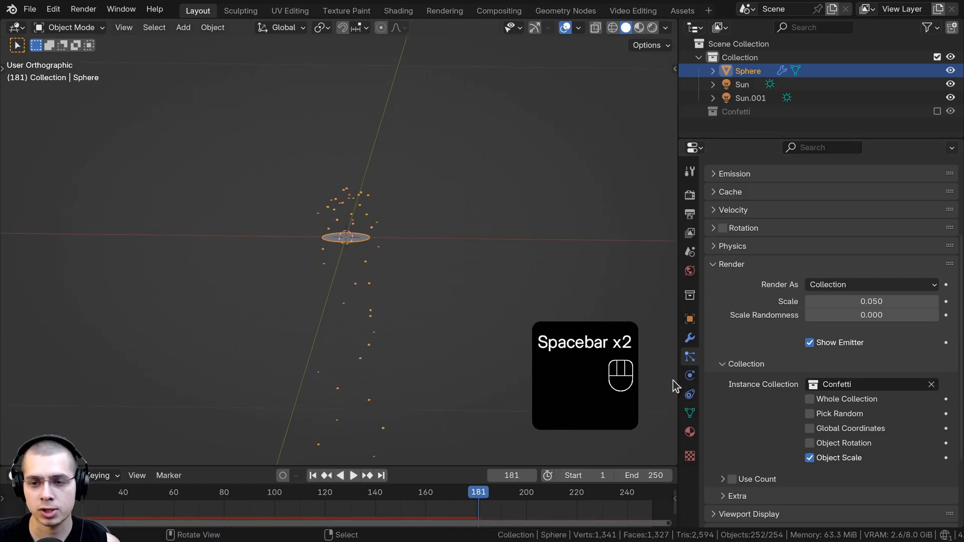
Set the particles' render scale to 2 and the scale randomness to 0.5.
left_click(876, 299)
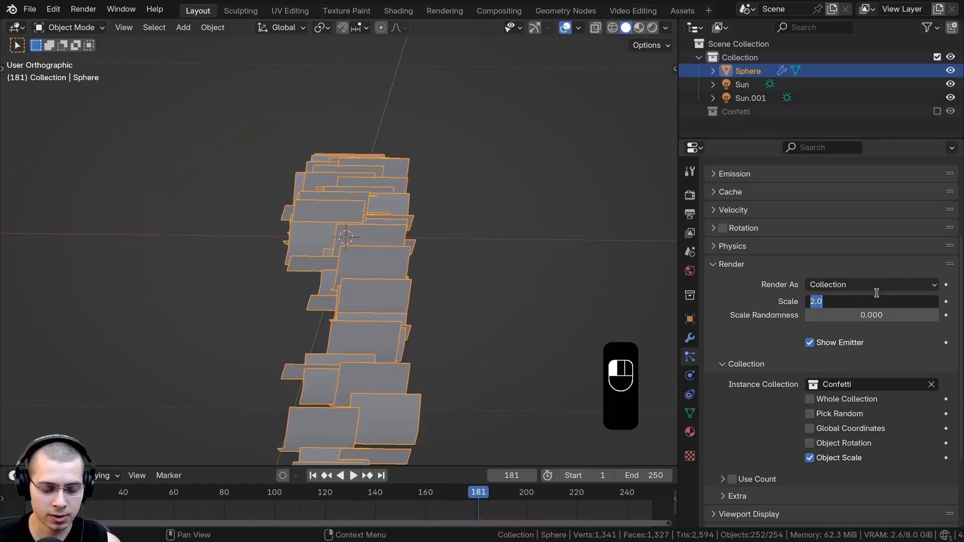
type("2")
key("Return")
left_click(875, 312)
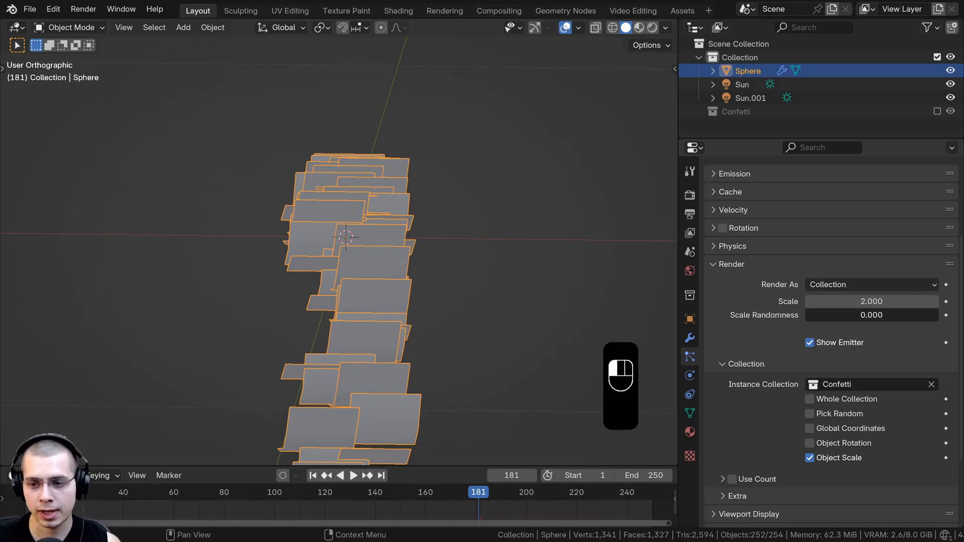
type(".")
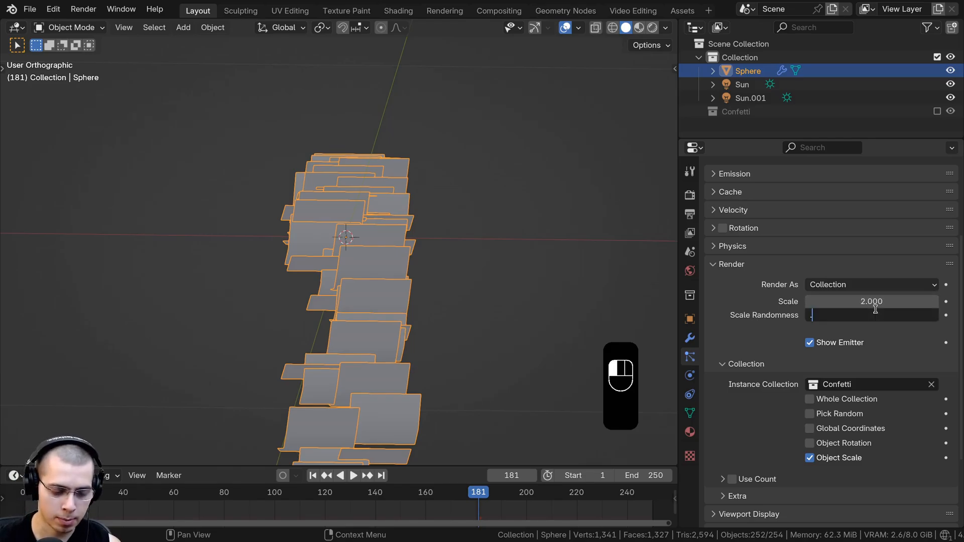
type("5")
key("Return")
Play the animation to about frame 200 and examine the enlarged confetti stream from several angles, including in Rendered shading.
scroll(387, 265, "down", 3)
key("space")
middle_click_drag(387, 265, 396, 254)
key("space")
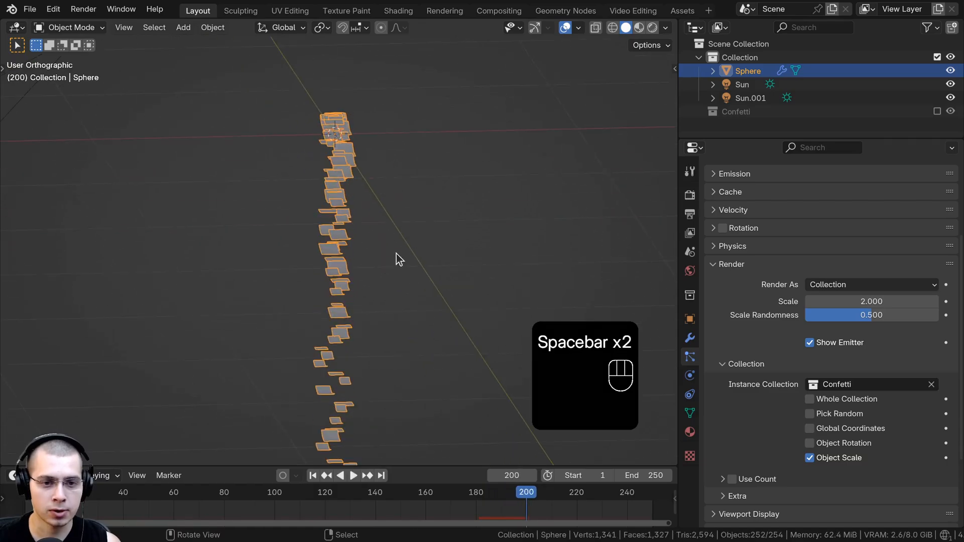
middle_click_drag(432, 188, 370, 191)
key("z")
left_click(409, 53)
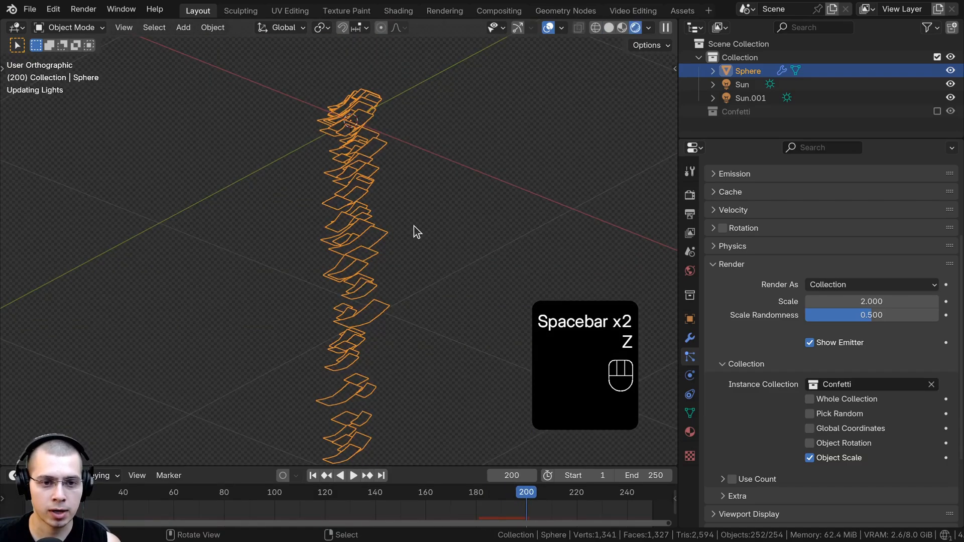
key("a")
Set the number of emitted particles to 100.
scroll(821, 303, "up", 5)
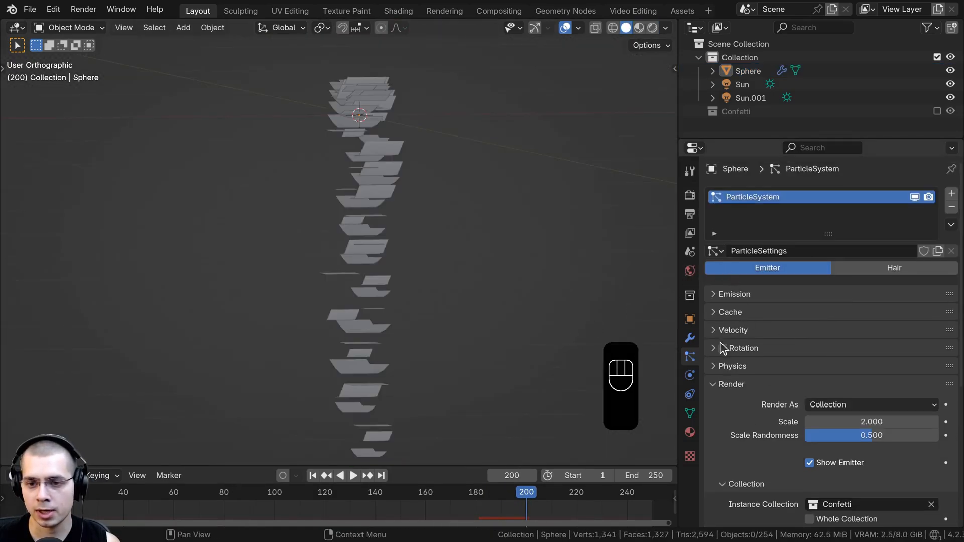
left_click(718, 381)
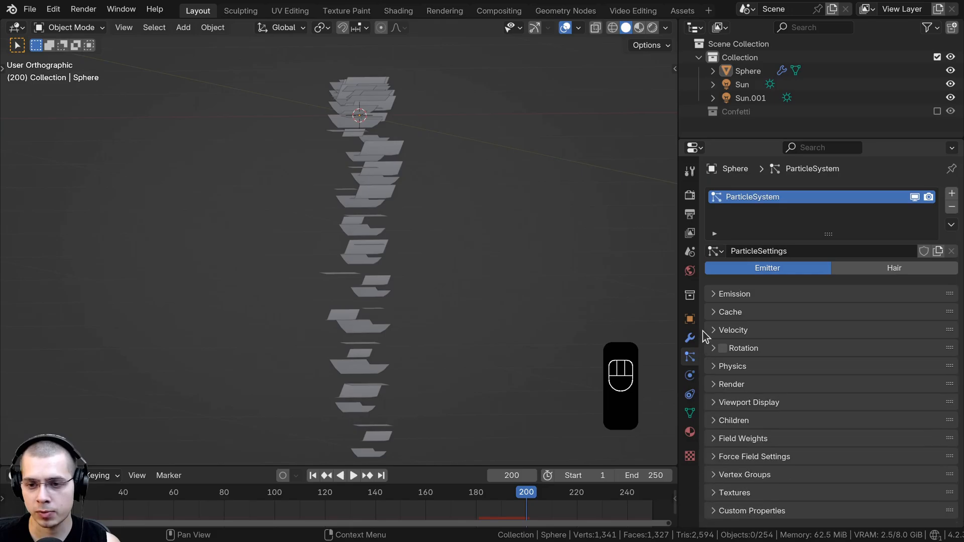
left_click(716, 294)
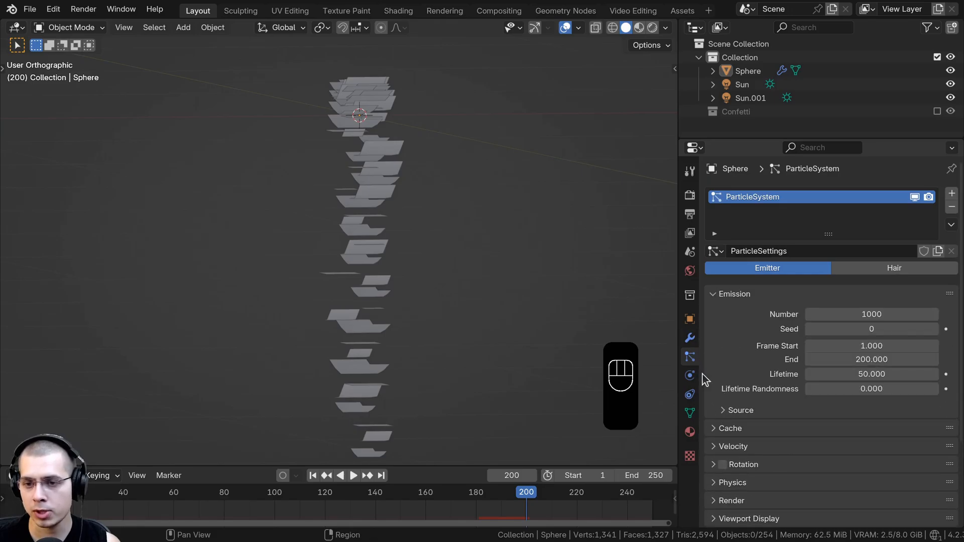
left_click(864, 314)
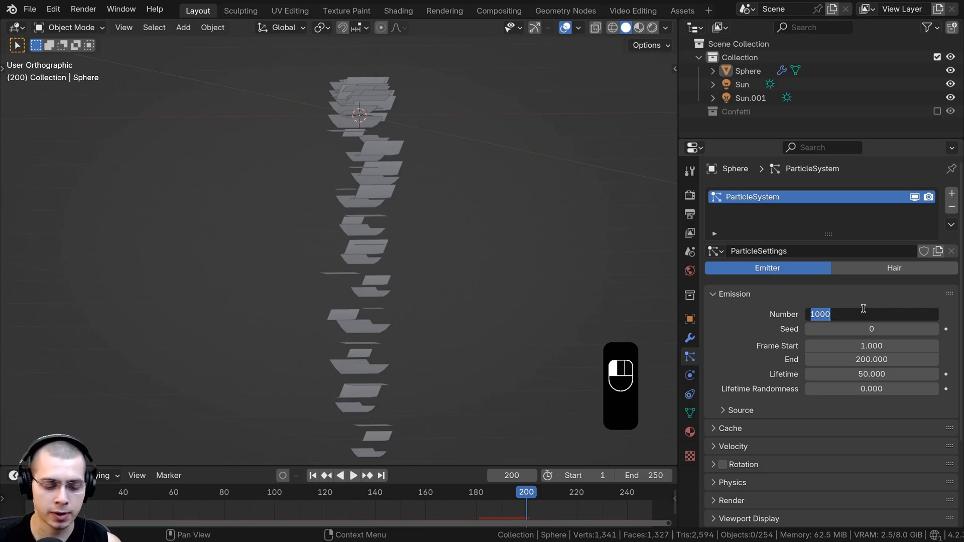
type("100")
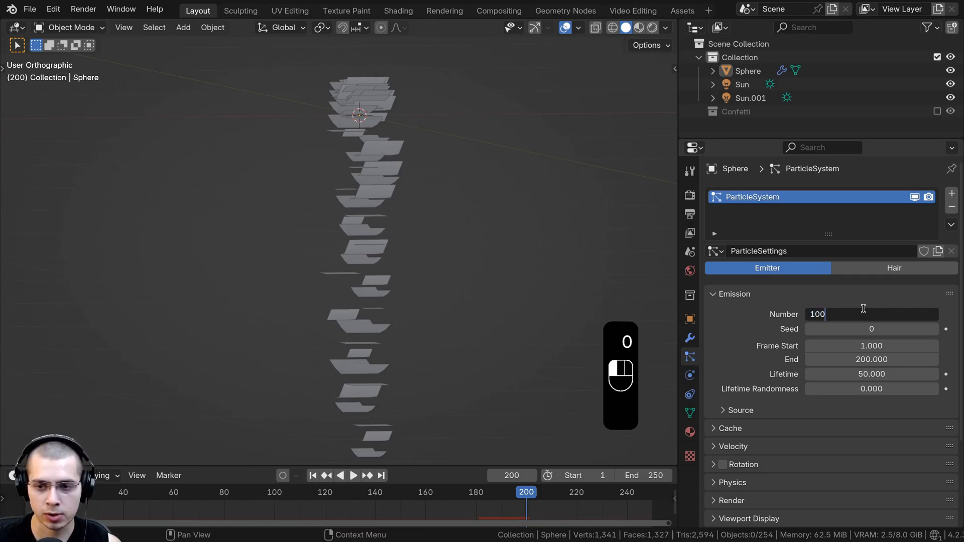
Play the reduced emission through a loop to about frame 168 and inspect how the pieces fall around the disc.
key("space")
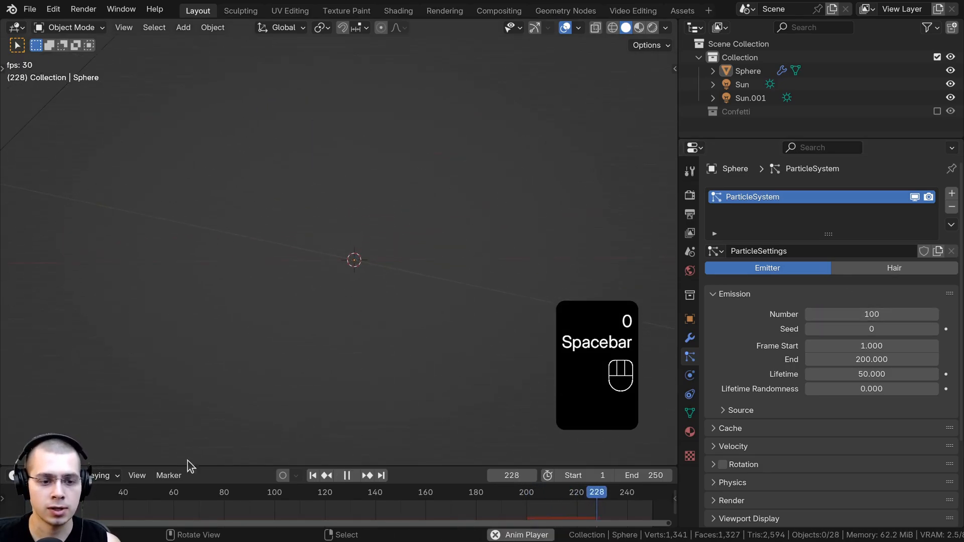
scroll(236, 498, "left", 5, "ctrl")
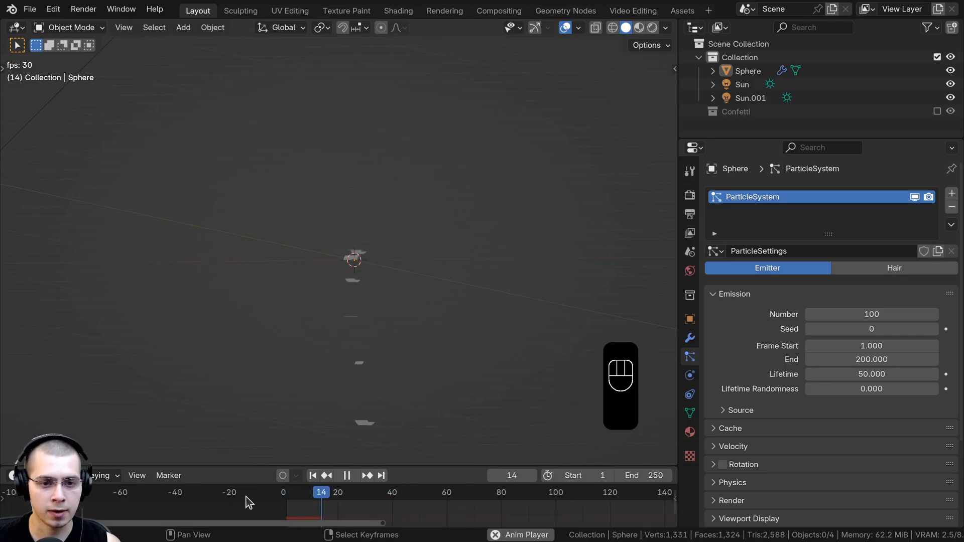
middle_click_drag(370, 323, 359, 211)
key("space")
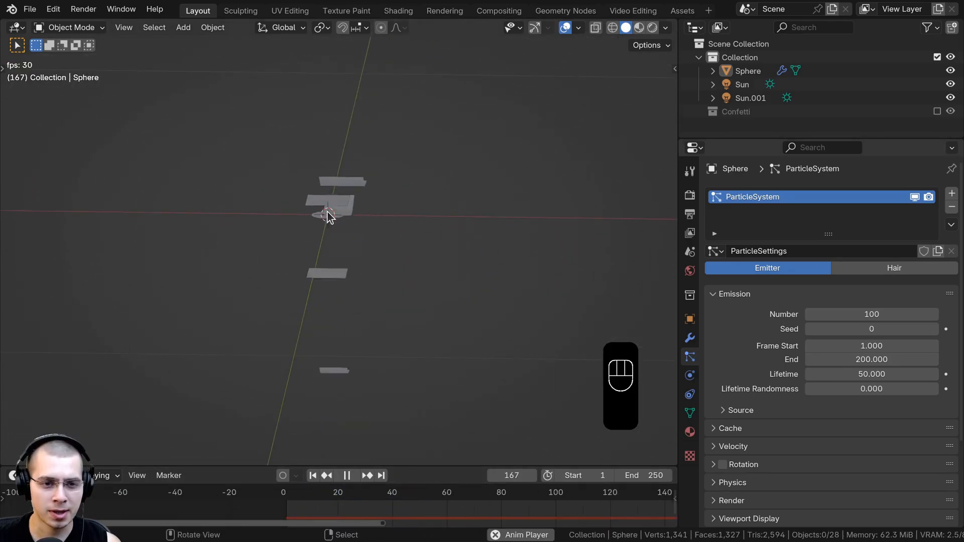
key("space")
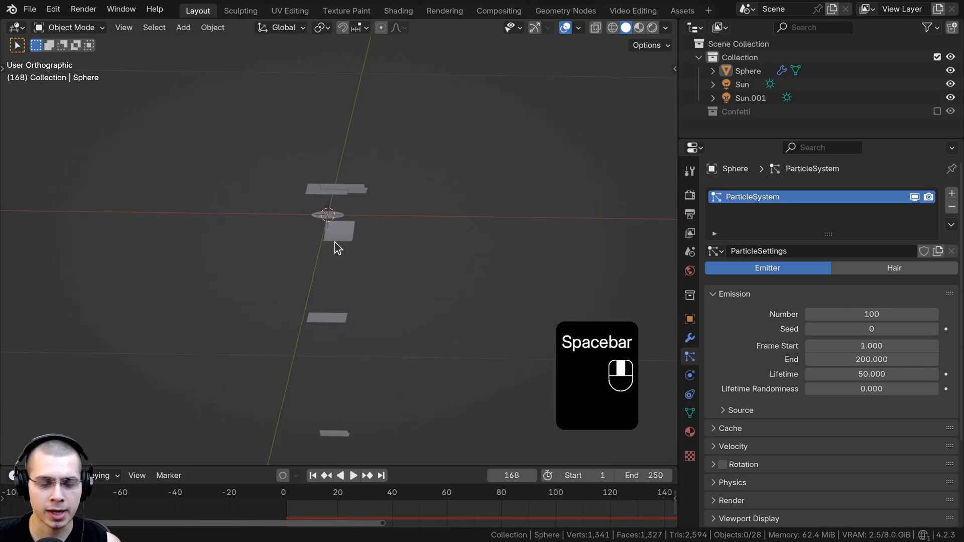
middle_click_drag(334, 244, 321, 263)
scroll(321, 263, "down", 5)
scroll(382, 179, "up", 8)
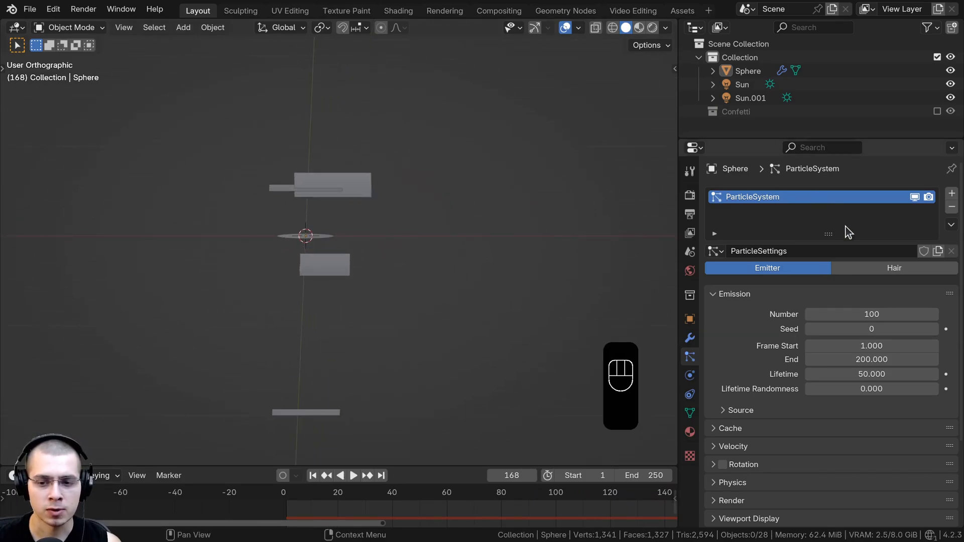
Set the particles' Normal velocity to 7 m/s.
scroll(803, 296, "down", 5)
scroll(766, 360, "up", 3)
left_click(723, 249)
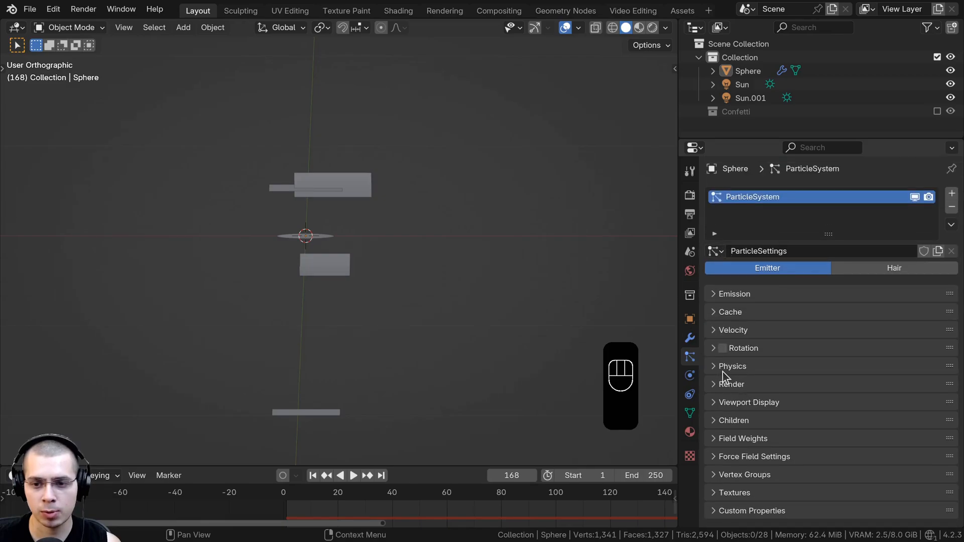
left_click(719, 331)
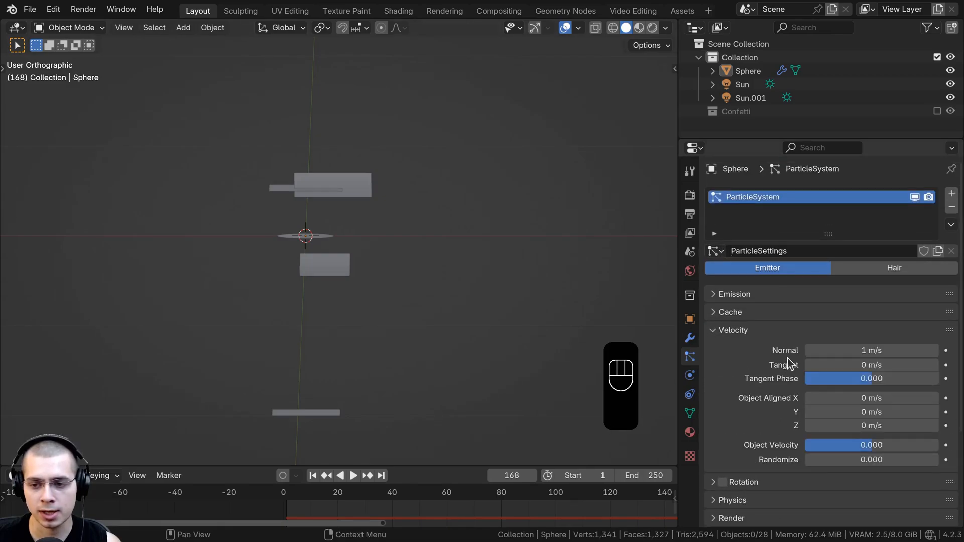
scroll(404, 269, "up", 1)
left_click(868, 351)
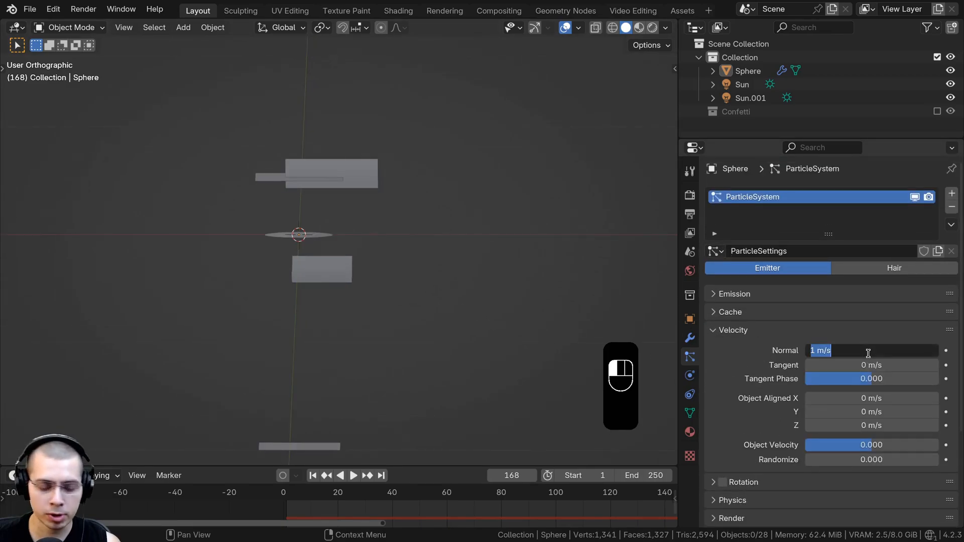
type("7")
key("Return")
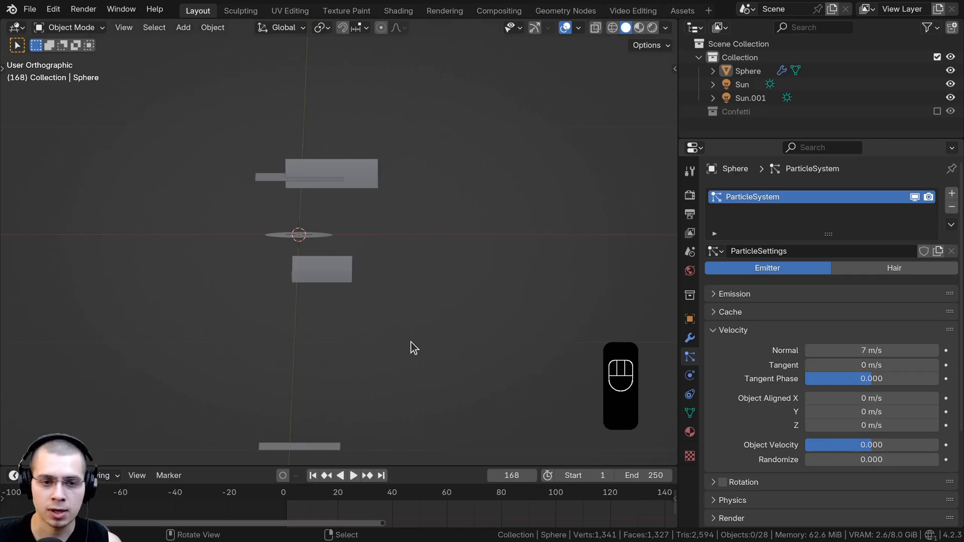
Select the disc, return to frame 0 and play to about frame 95 to check the upward burst.
middle_click_drag(335, 259, 351, 346)
left_click(318, 240)
left_click(206, 491)
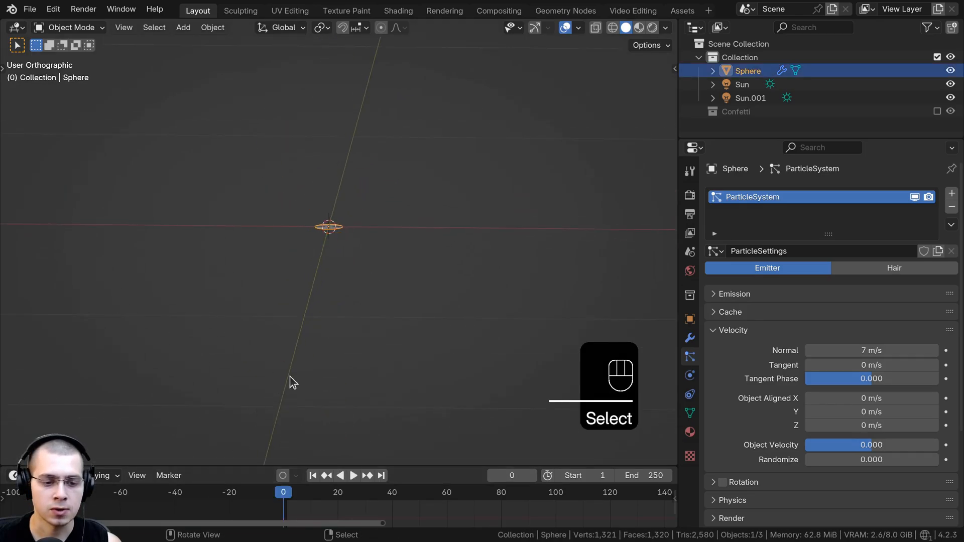
key("space")
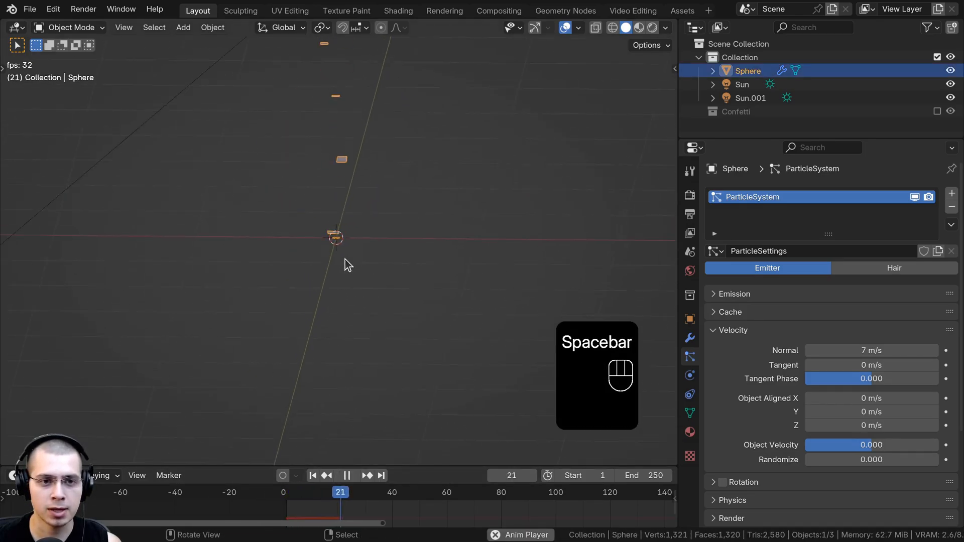
key("space")
middle_click_drag(345, 198, 371, 221)
key("space")
key("space")
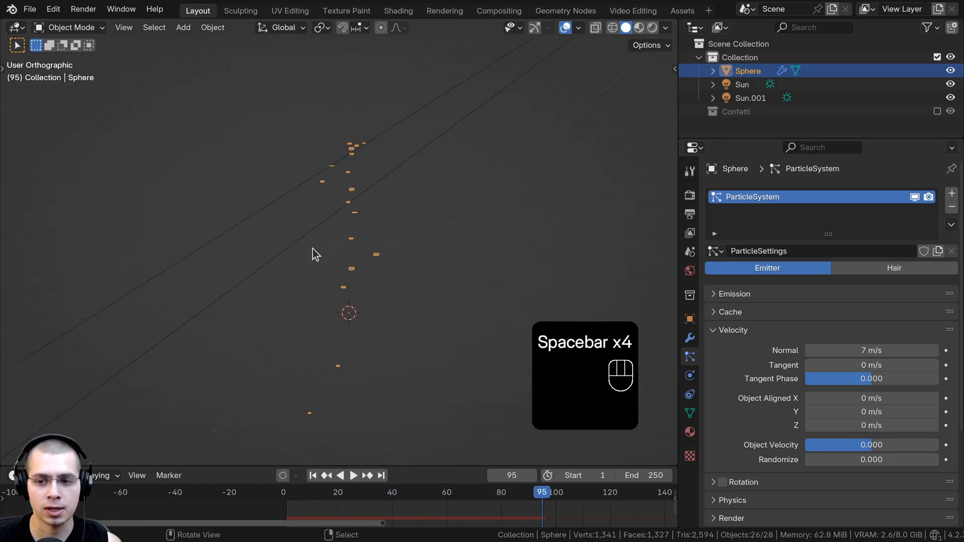
Set the particles' Tangent velocity to 1 m/s.
left_click(871, 365)
type("1")
left_click(527, 269)
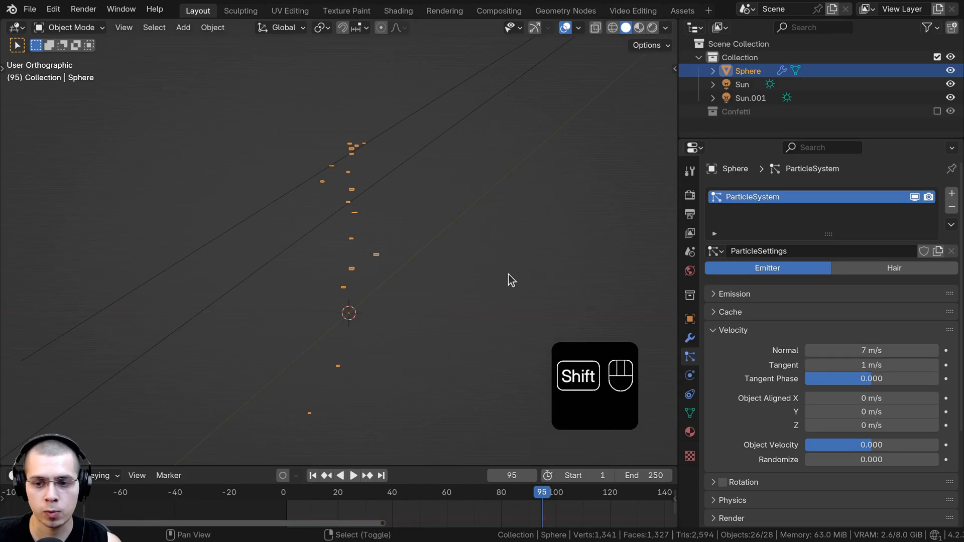
Play on to about frame 118, return to frame 0 and replay the animation to examine the confetti's sideways spread.
middle_click_drag(508, 273, 509, 269, "shift")
key("space")
key("space")
key("space")
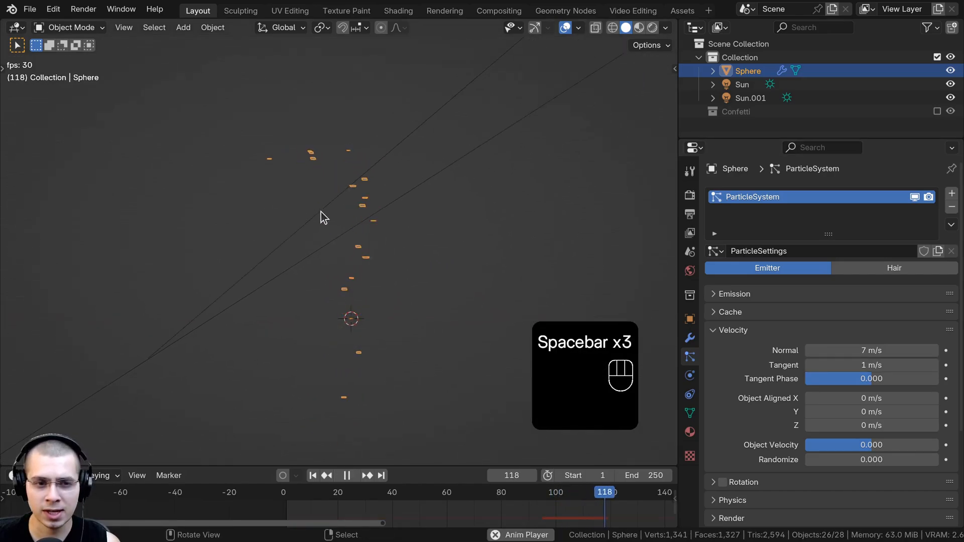
key("space")
key("shift+Left")
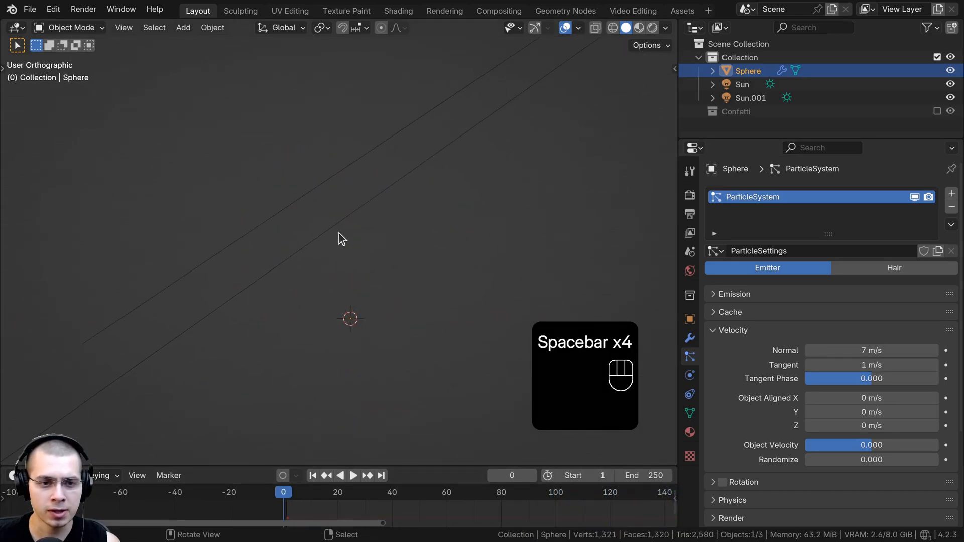
key("space")
key("space")
key("space")
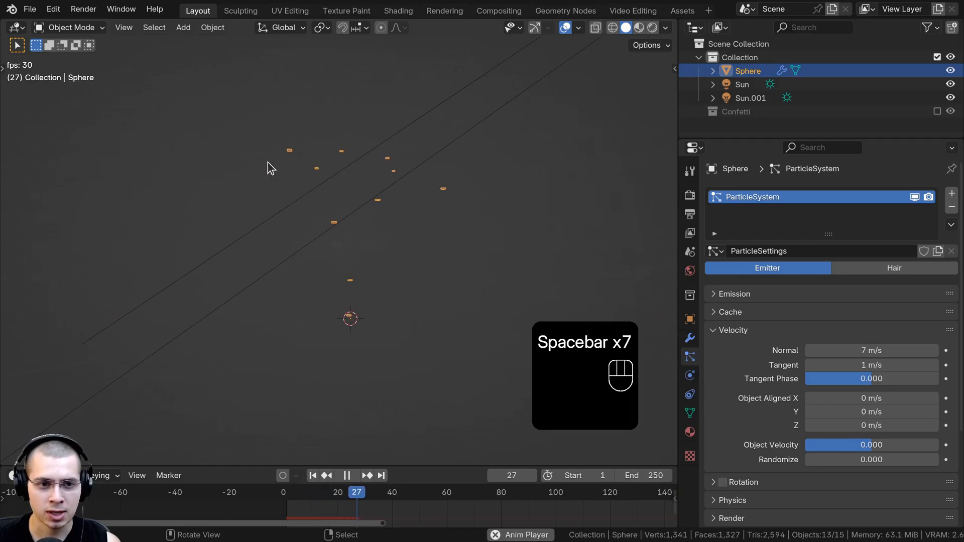
key("space")
key("space")
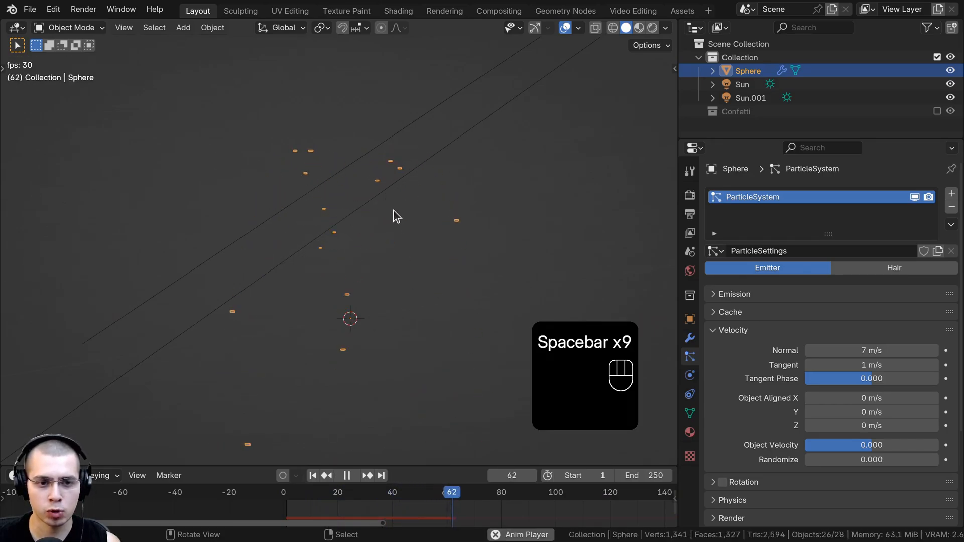
Continue playback to about frame 165, viewing the confetti's spread from another angle.
middle_click_drag(505, 213, 416, 276)
key("space")
key("space")
key("space")
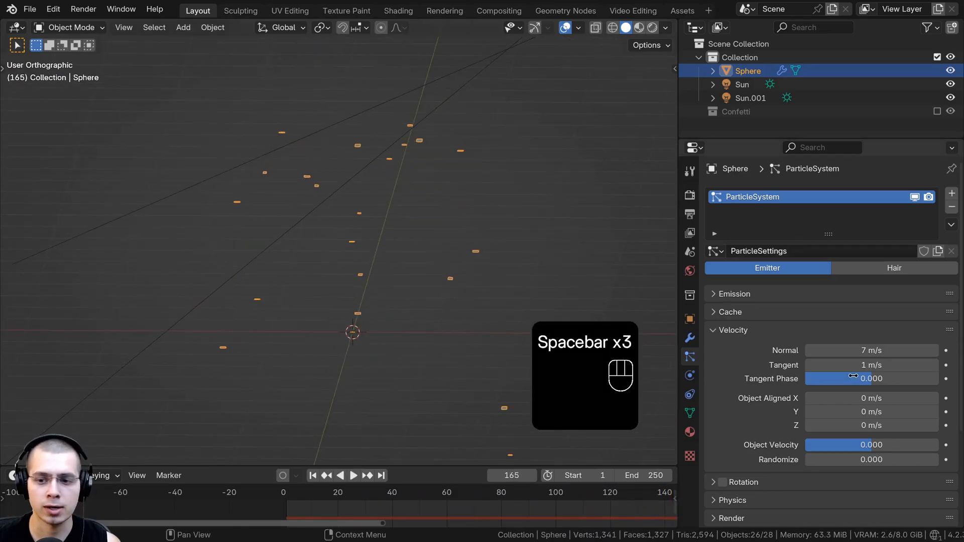
Set the particles' velocity Randomize to 2.
left_click(863, 459)
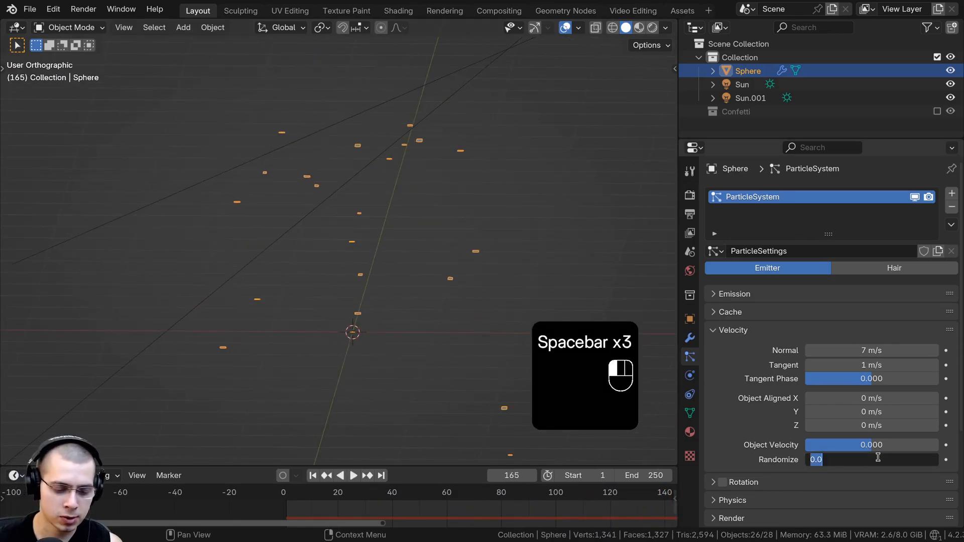
type("2")
key("Return")
Return to frame 0 and play to about frame 181 to check the randomized velocities from a changed angle.
left_click(232, 492)
key("space")
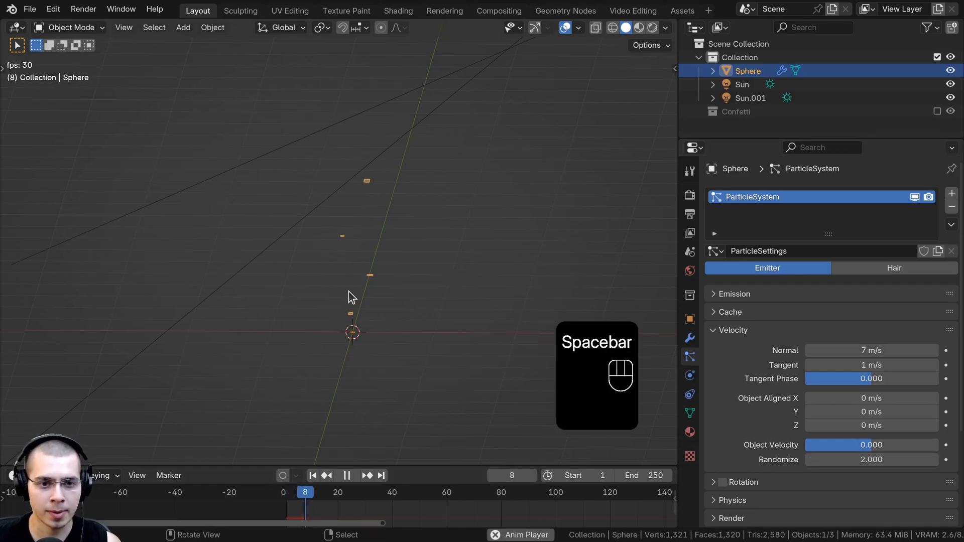
middle_click_drag(349, 291, 347, 198)
key("space")
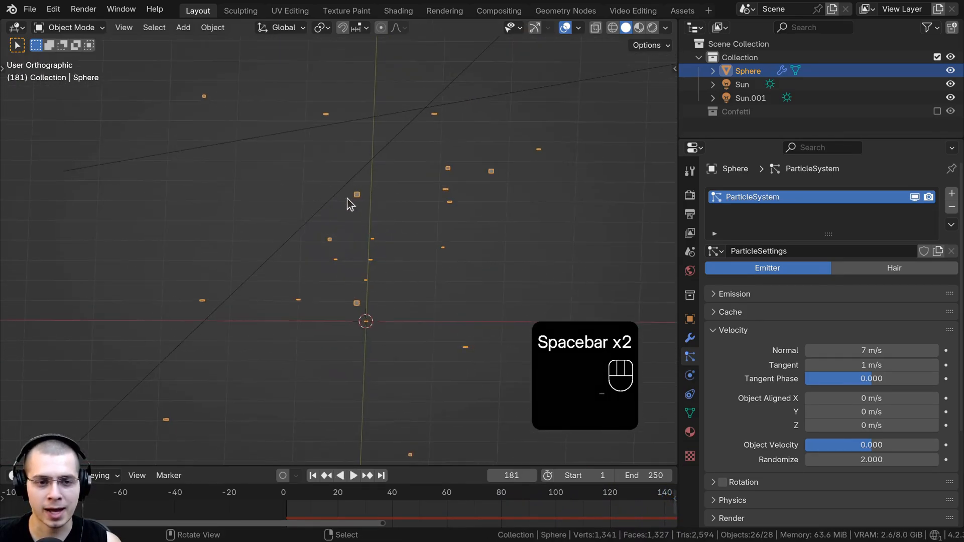
Enable rotation for the particles, with Randomize at 1 and Randomize Phase at 2.
left_click(728, 331)
left_click(722, 348)
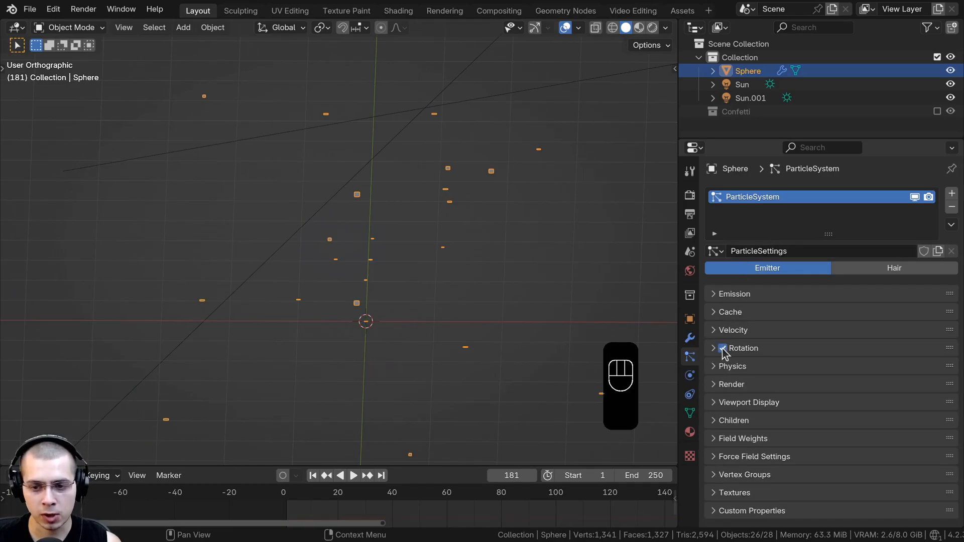
left_click(714, 349)
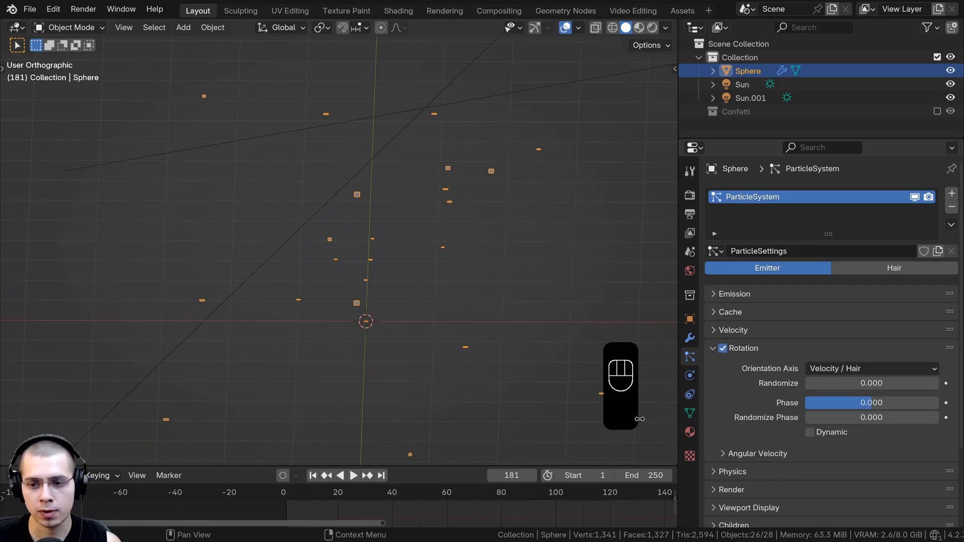
scroll(729, 378, "down", 3)
left_click(850, 326)
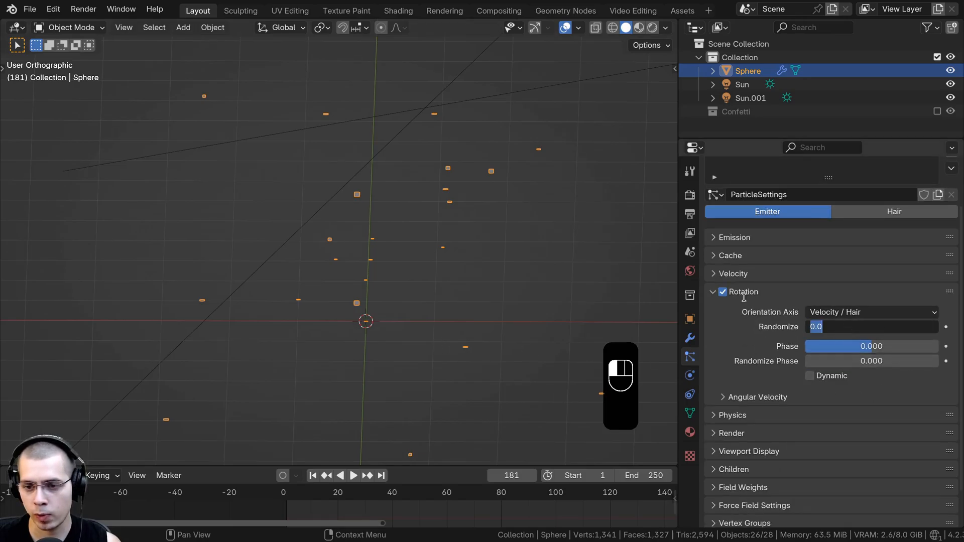
type("1")
key("Return")
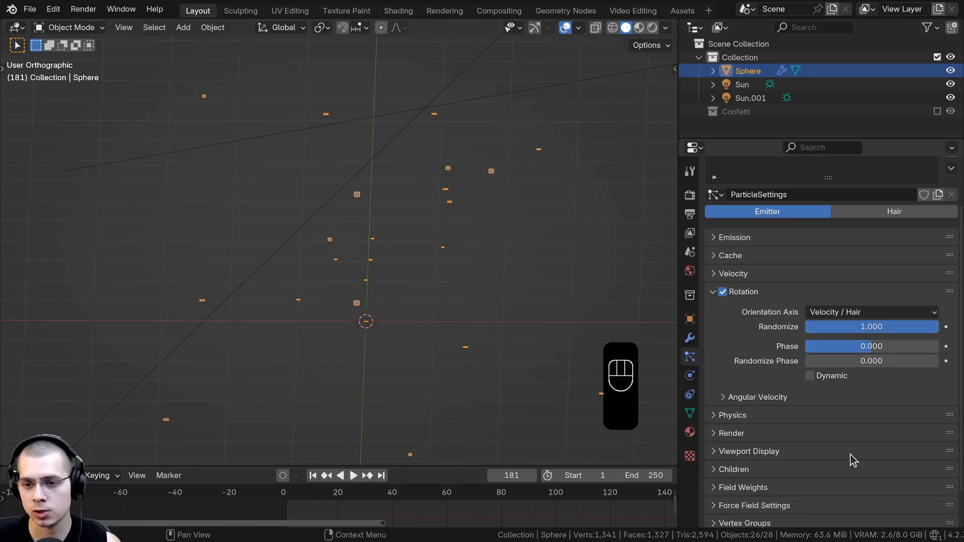
left_click(834, 357)
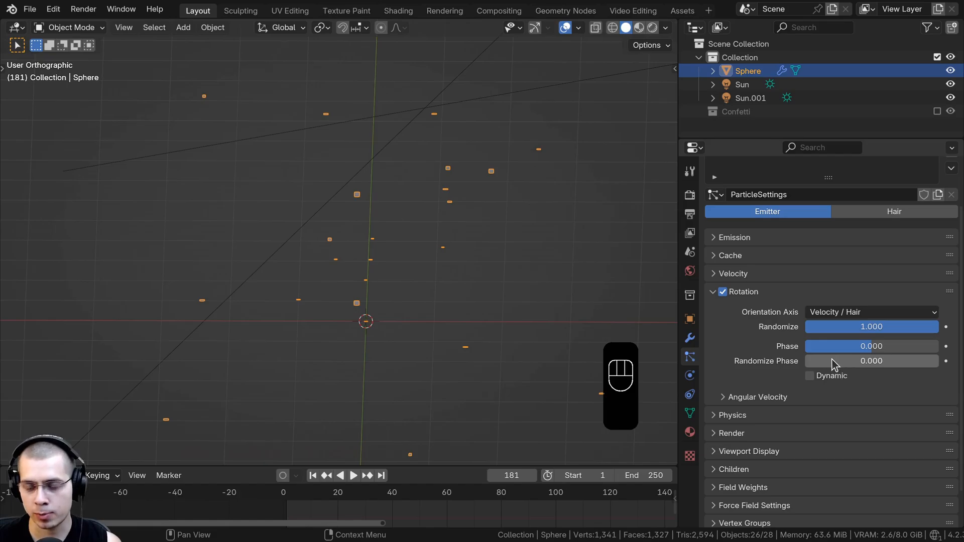
type("2")
key("Return")
Replay the burst from frame 0, pausing at about frames 37, 61 and 26 to examine the confetti's random orientations.
key("space")
middle_click_drag(651, 361, 629, 351)
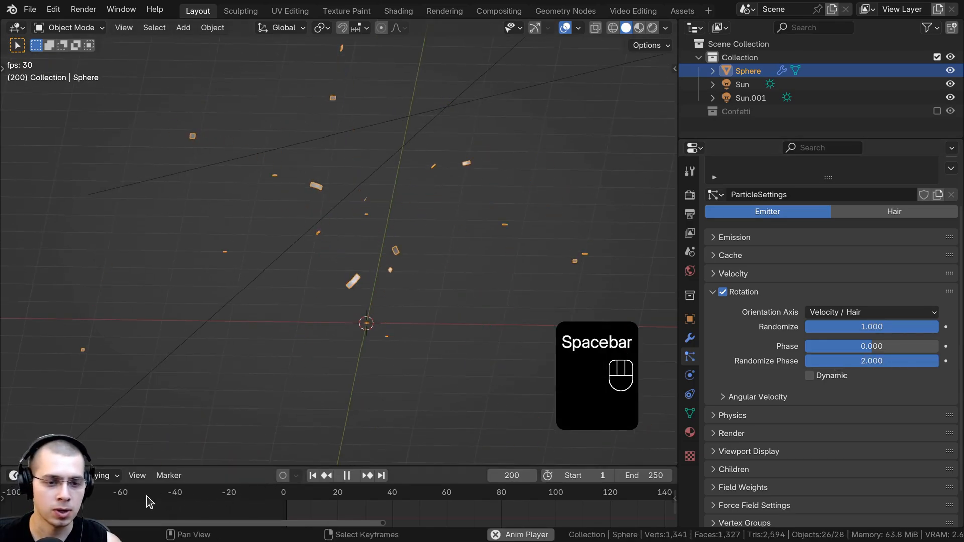
left_click(148, 494)
middle_click_drag(299, 296, 386, 150)
key("space")
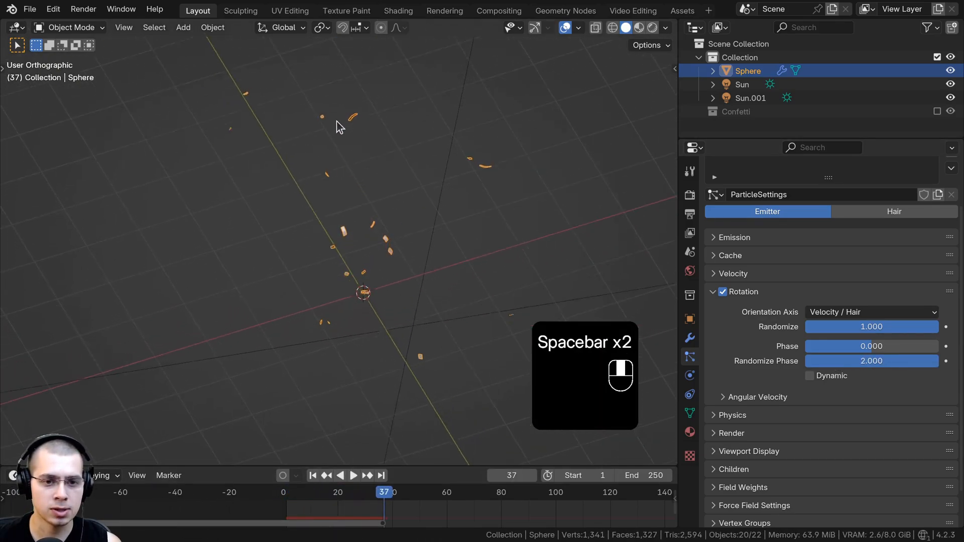
key("space")
key("space")
scroll(374, 253, "up", 2)
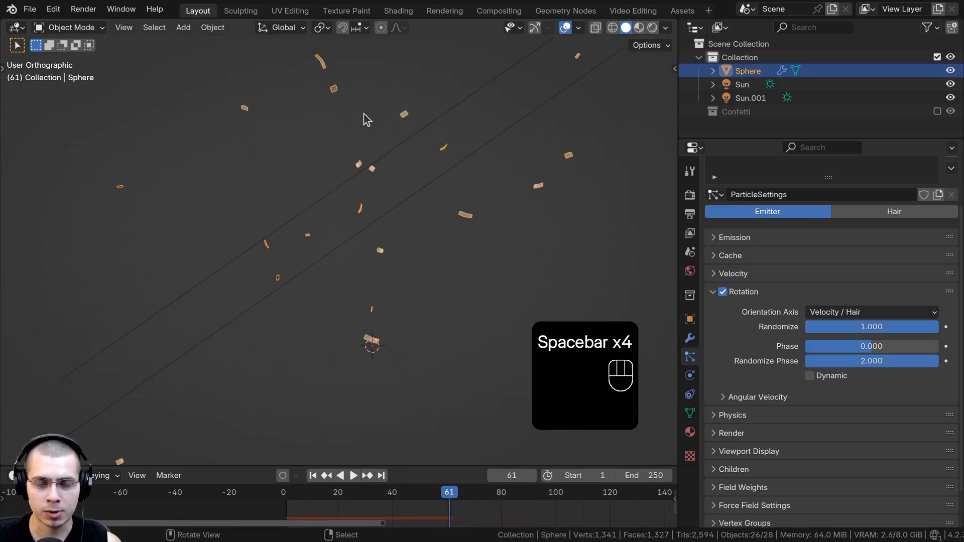
key("space")
scroll(363, 189, "down", 2)
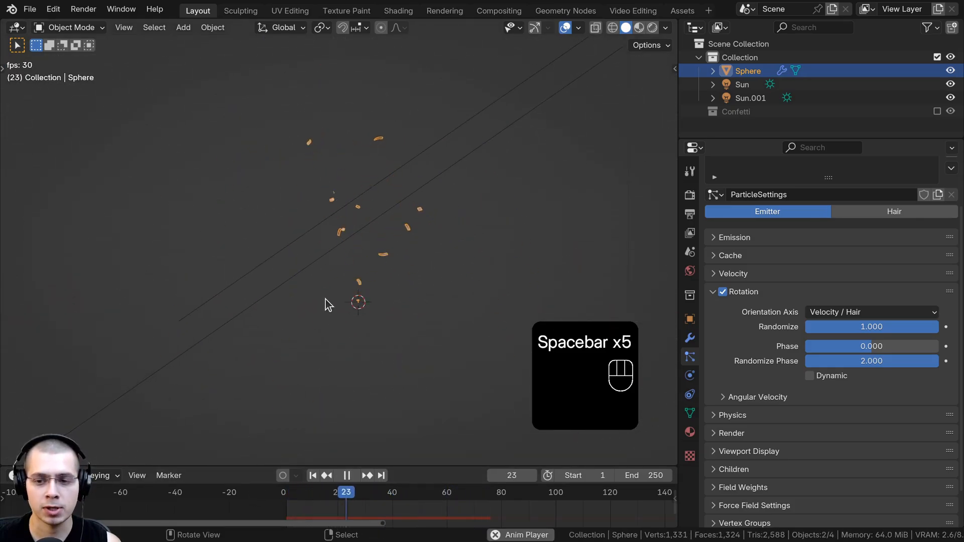
key("space")
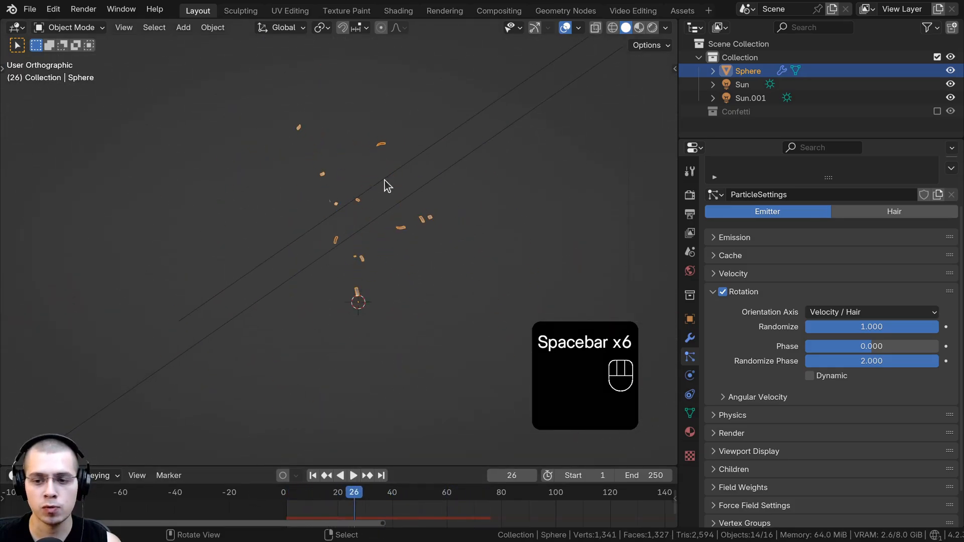
Make the particles' rotation dynamic and set the Angular Velocity amount to 20.
left_click(809, 376)
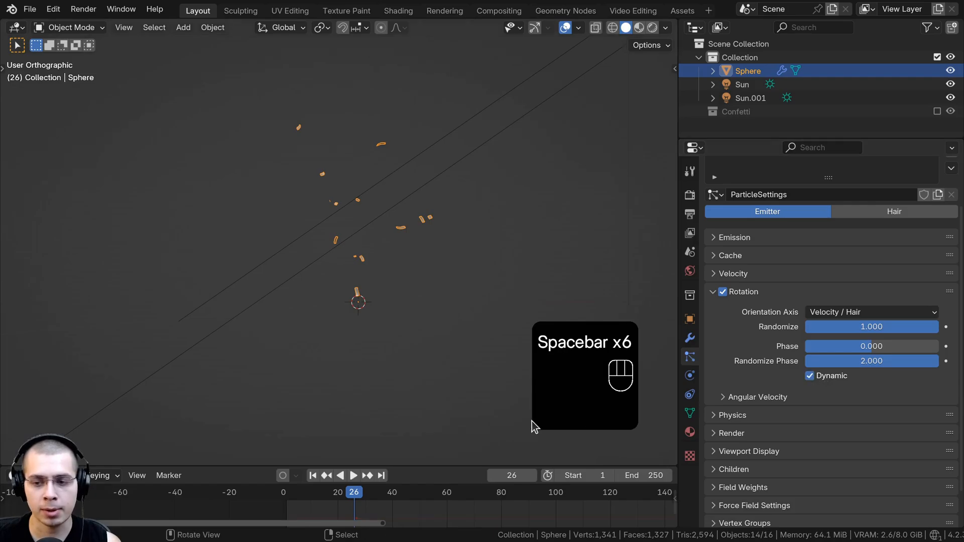
left_click(723, 397)
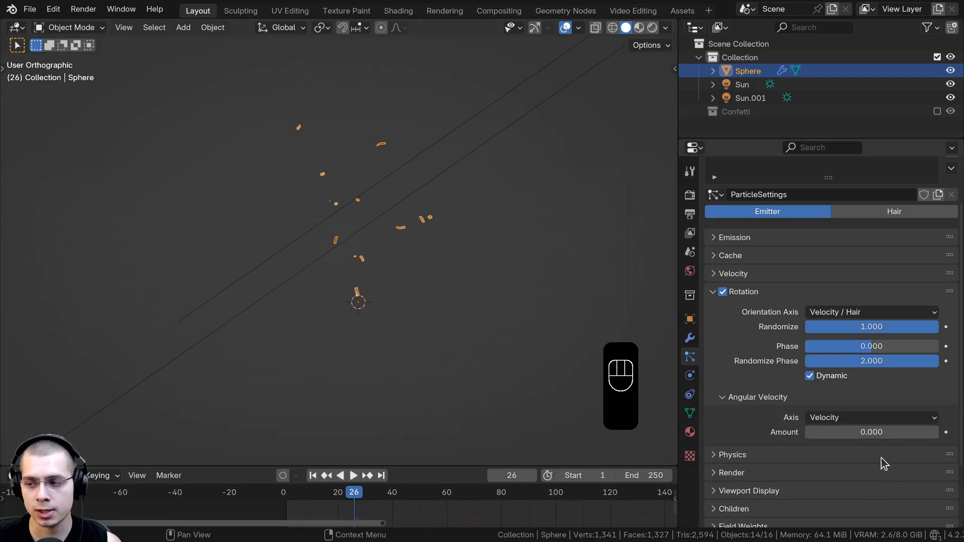
left_click(849, 427)
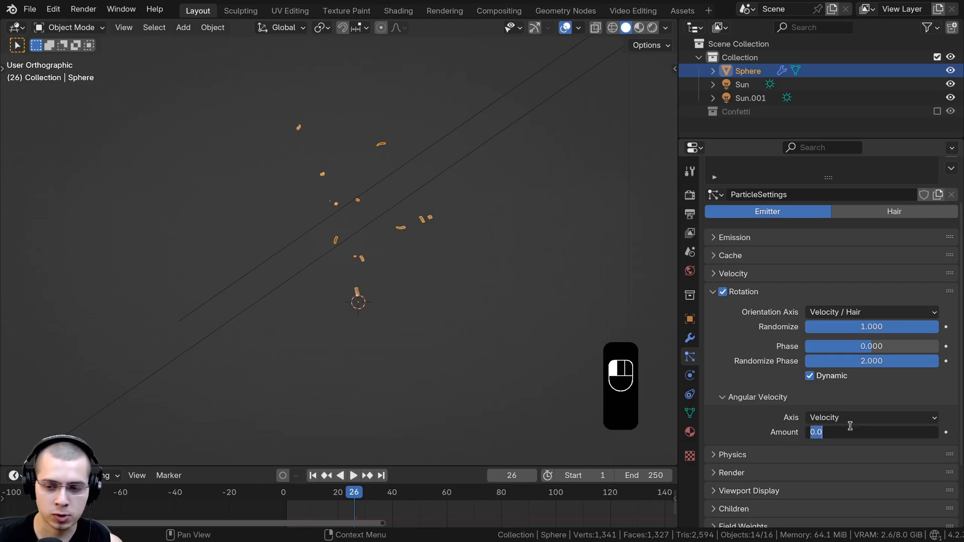
key("Return")
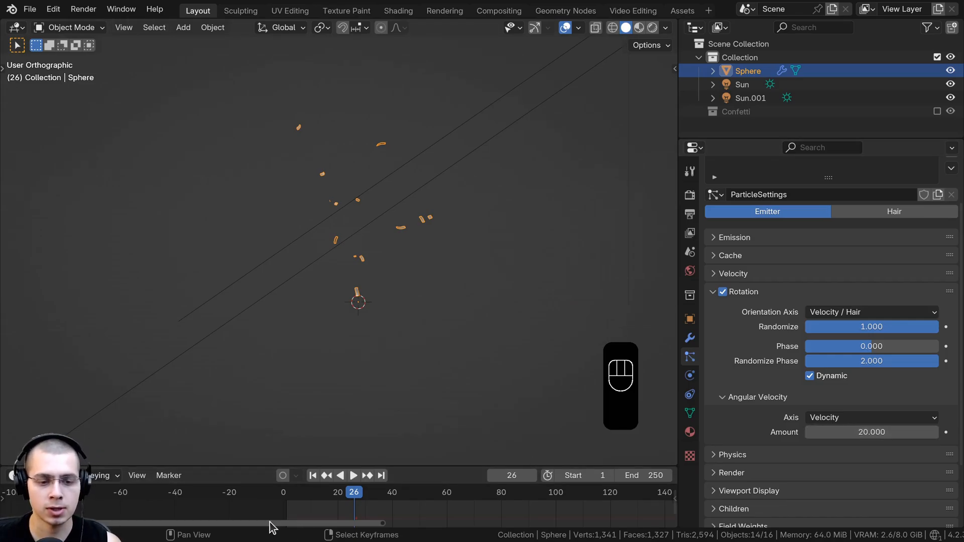
Return to frame 0 and replay the animation up close to check the confetti's spinning.
left_click(276, 493)
key("space")
scroll(374, 286, "up", 2)
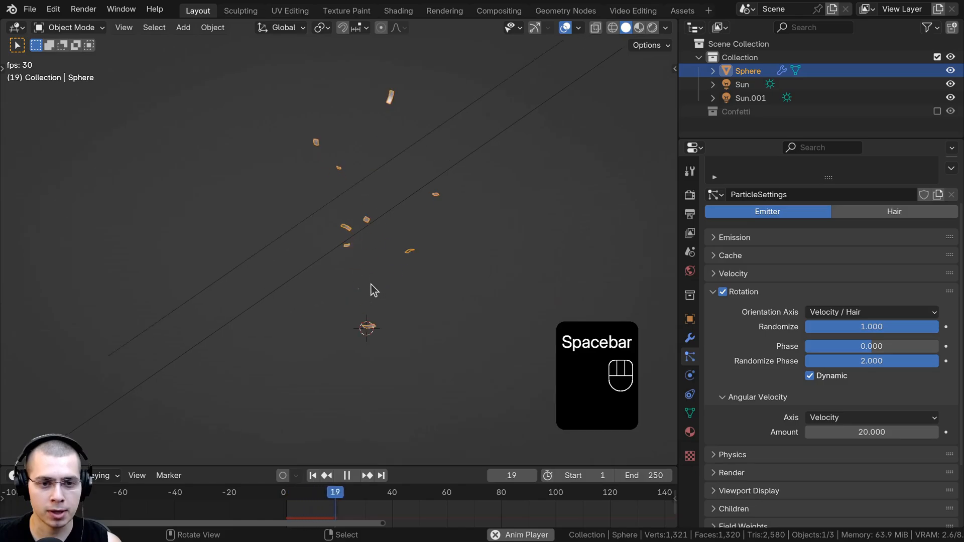
Set the scene's end frame to 43, restart playback and enlarge the timeline area.
key("space")
mouse_move(652, 475)
left_mouse_down()
mouse_move(592, 476)
mouse_move(652, 476)
left_mouse_up()
key("space")
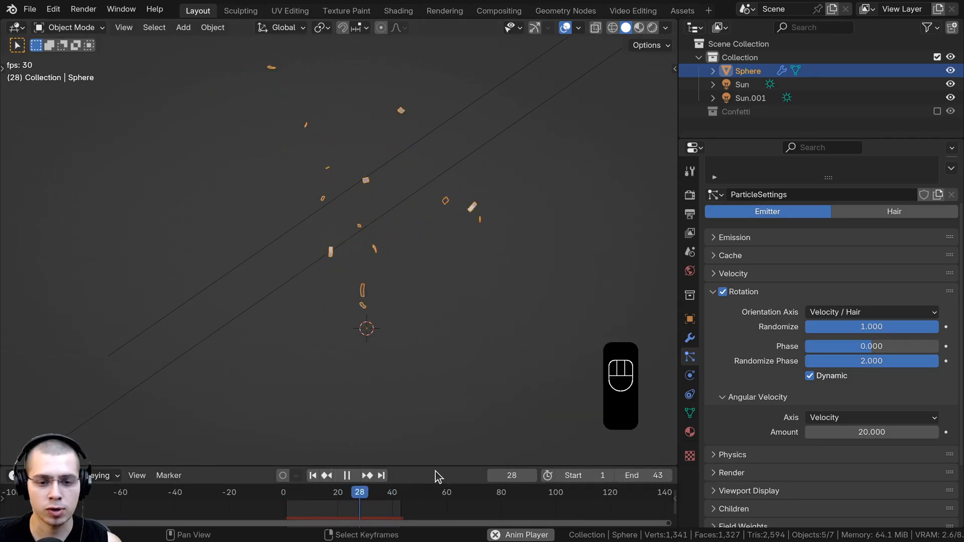
left_click_drag(435, 469, 434, 456)
Inspect the tumbling confetti particles from several viewing angles and distances during playback.
middle_click_drag(306, 284, 338, 172)
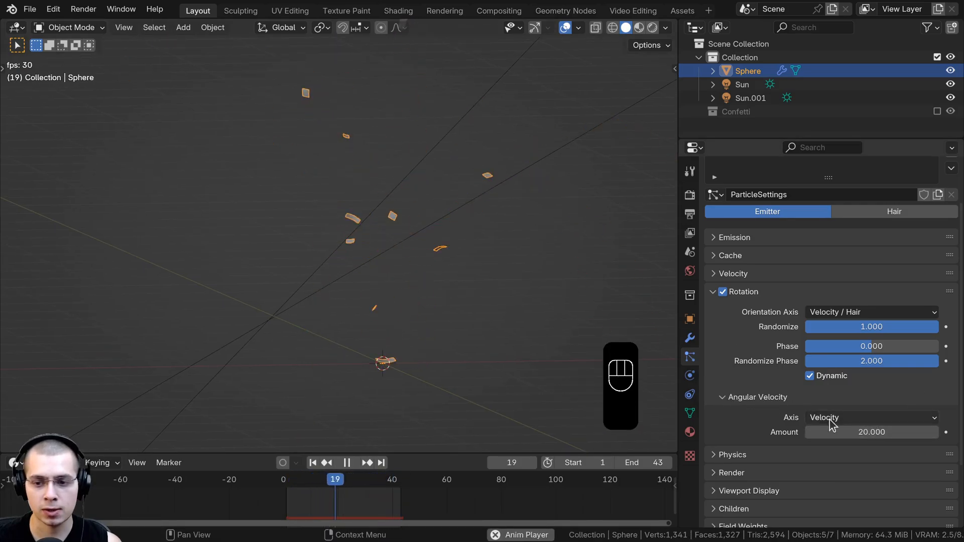
middle_click_drag(404, 227, 367, 177)
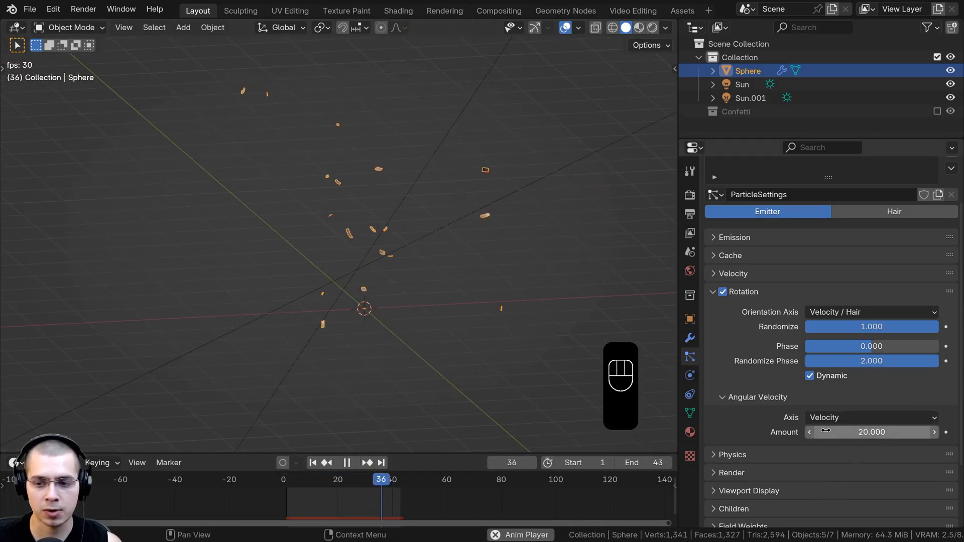
middle_click_drag(289, 297, 492, 317)
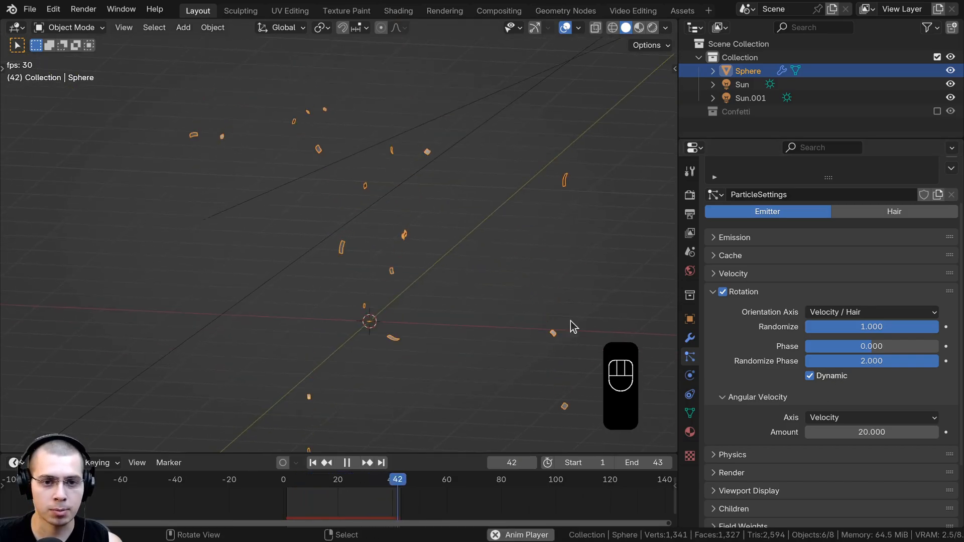
middle_click_drag(333, 200, 409, 299)
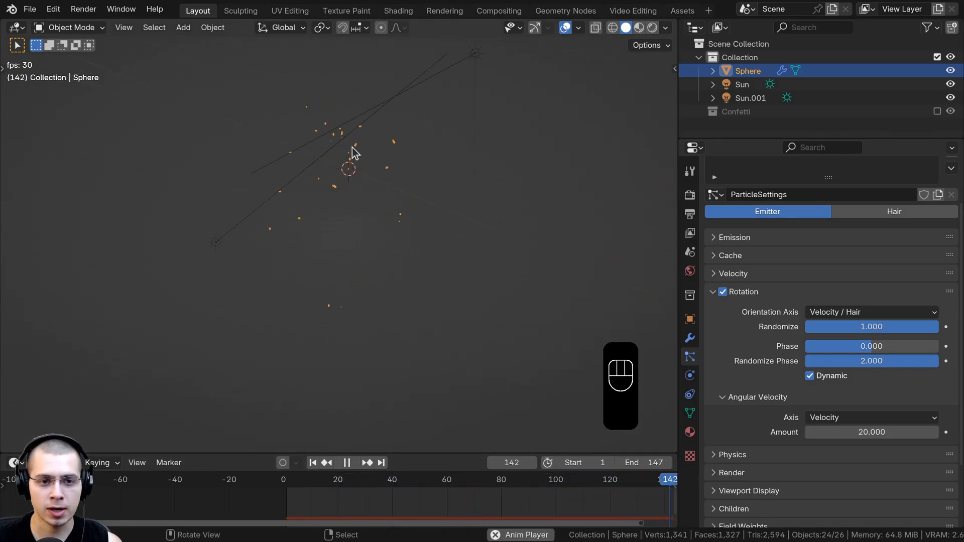
scroll(368, 281, "up", 3)
middle_click_drag(347, 170, 354, 254, "shift")
scroll(355, 246, "up", 4)
middle_click_drag(363, 203, 340, 224, "shift")
scroll(346, 223, "up", 1)
key("space")
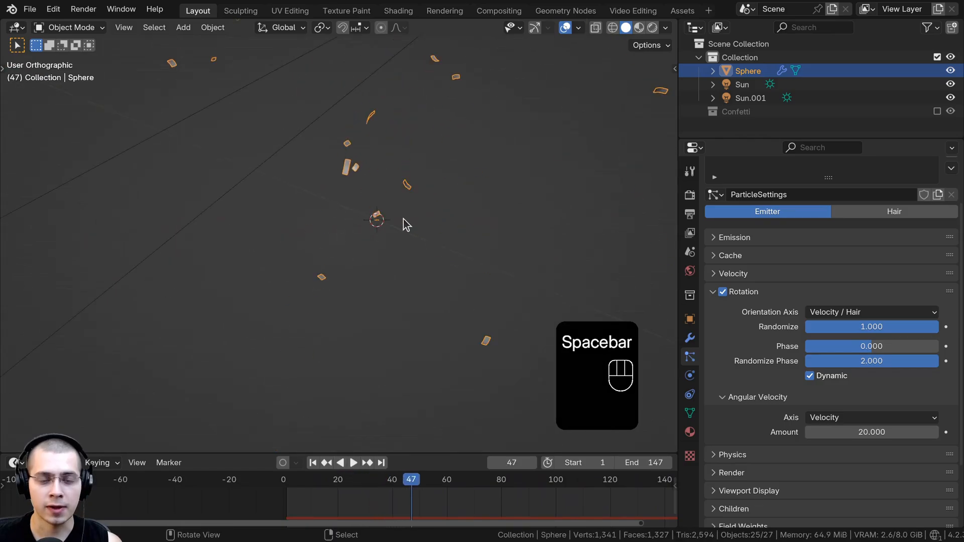
middle_click_drag(406, 224, 336, 267)
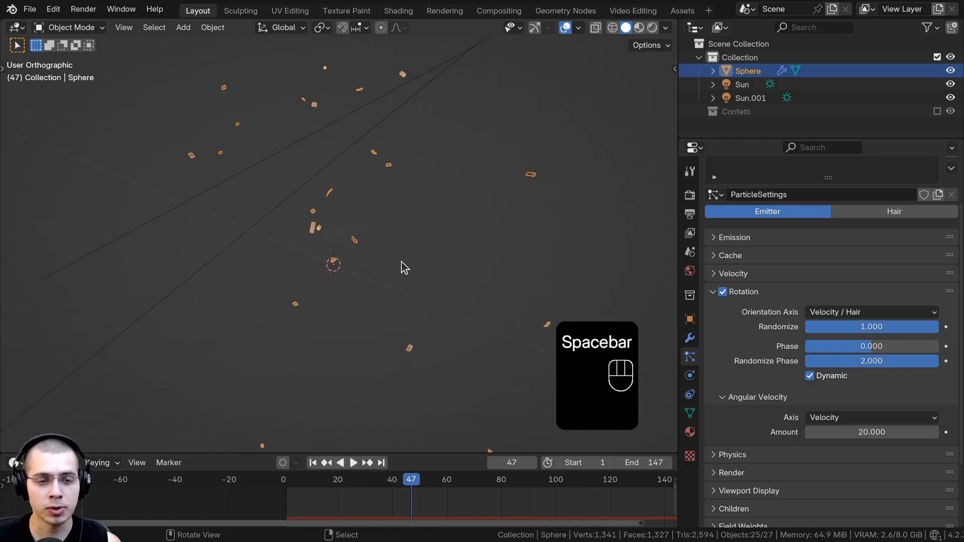
Replay and pause the particle animation repeatedly to examine how the confetti pieces rotate as they fly.
key("space")
key("space")
key("space")
key("space")
key("space")
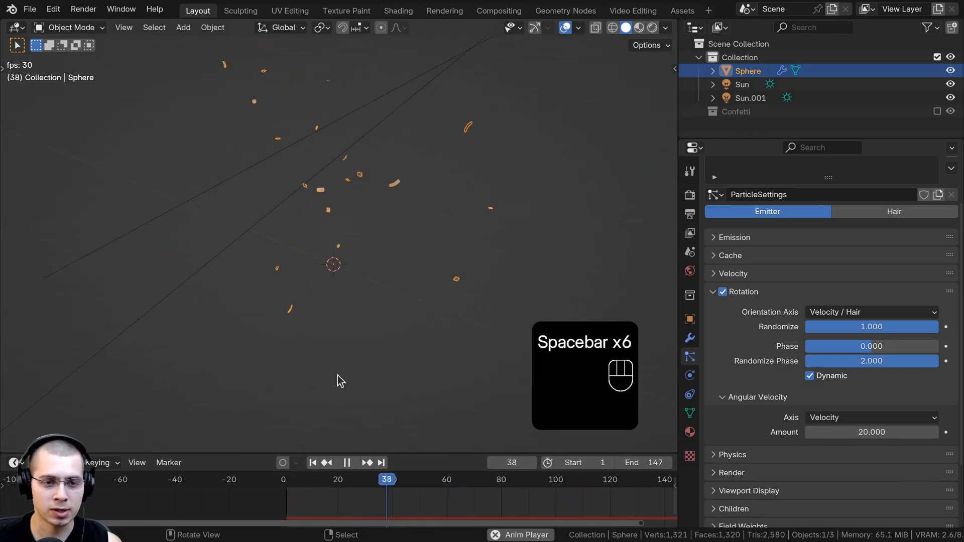
key("space")
key("space")
key("space")
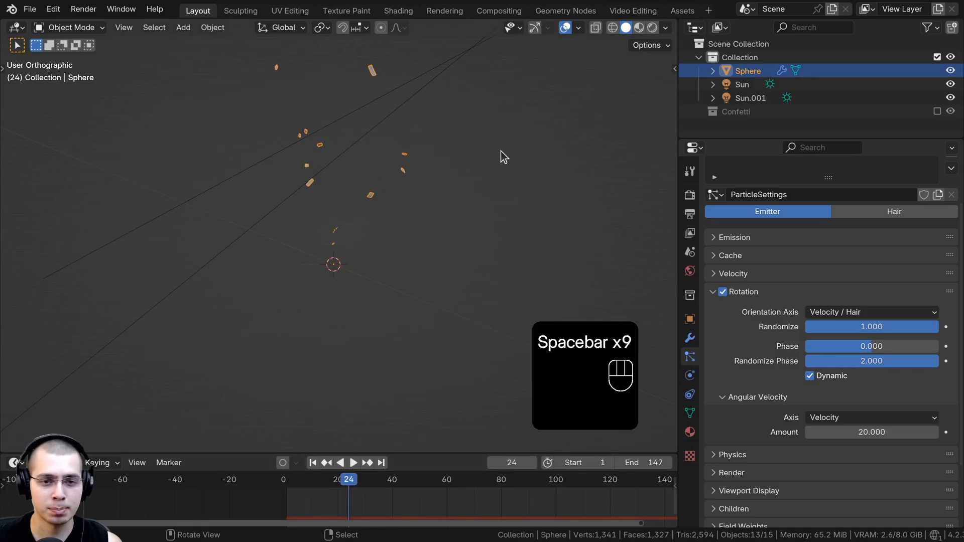
Set the particle emission's end frame to 1 and play back the resulting single burst.
left_click(713, 292)
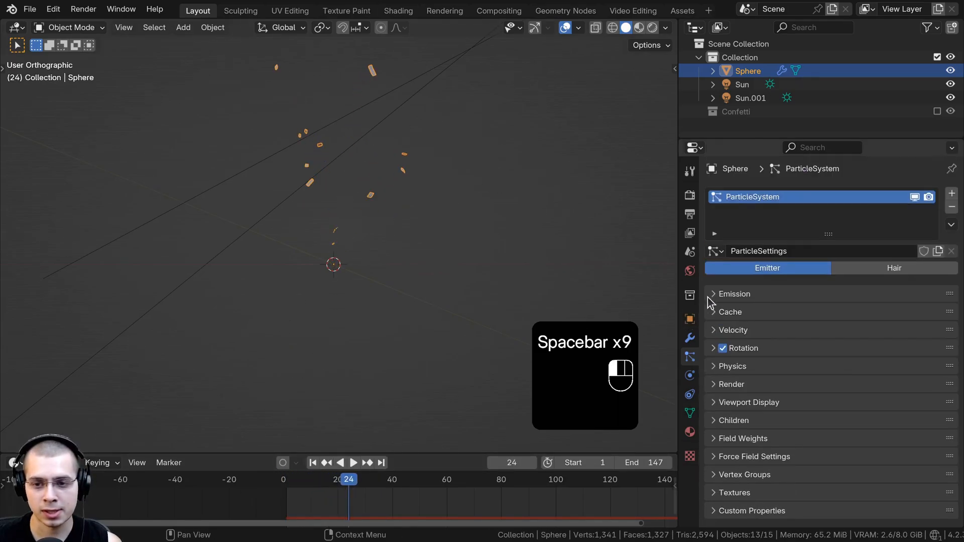
key("space")
left_click(721, 296)
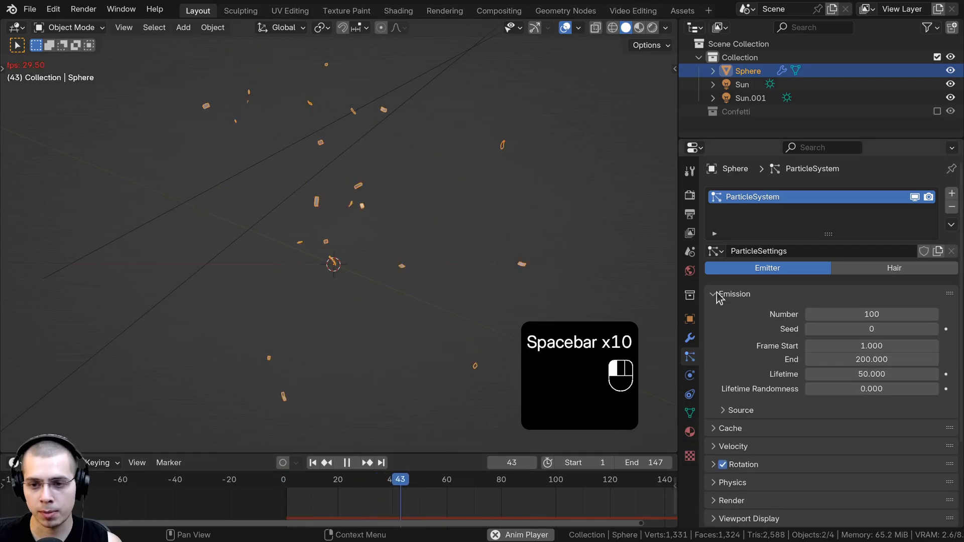
scroll(721, 297, "down", 2)
key("space")
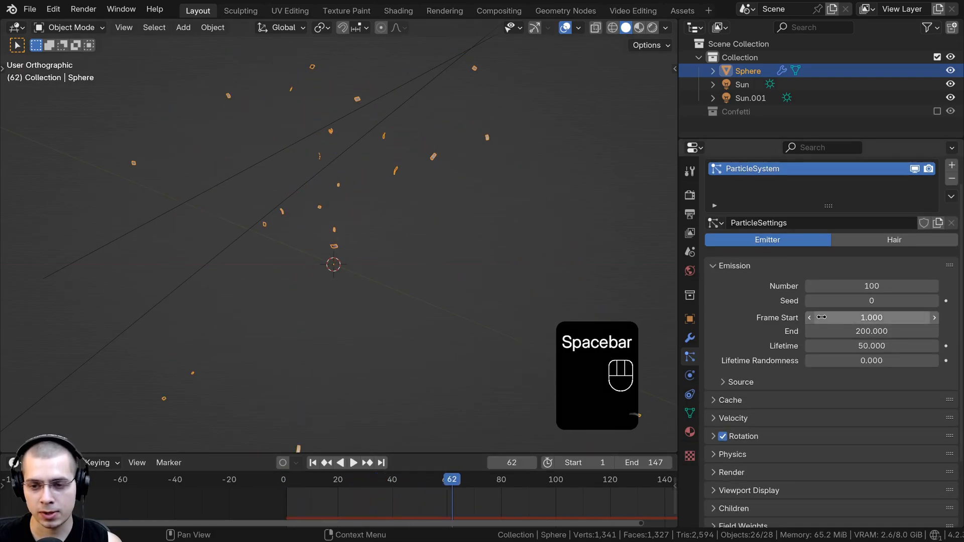
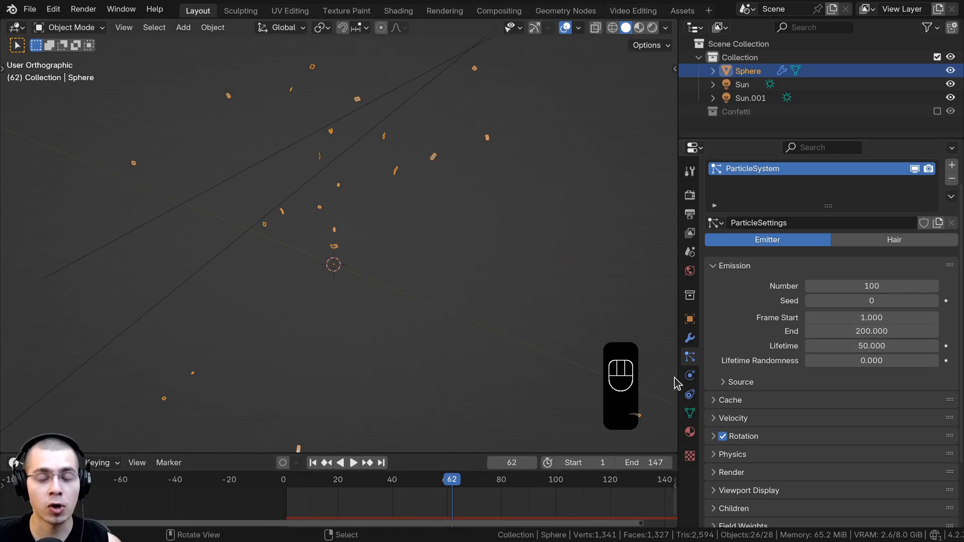
left_click(871, 332)
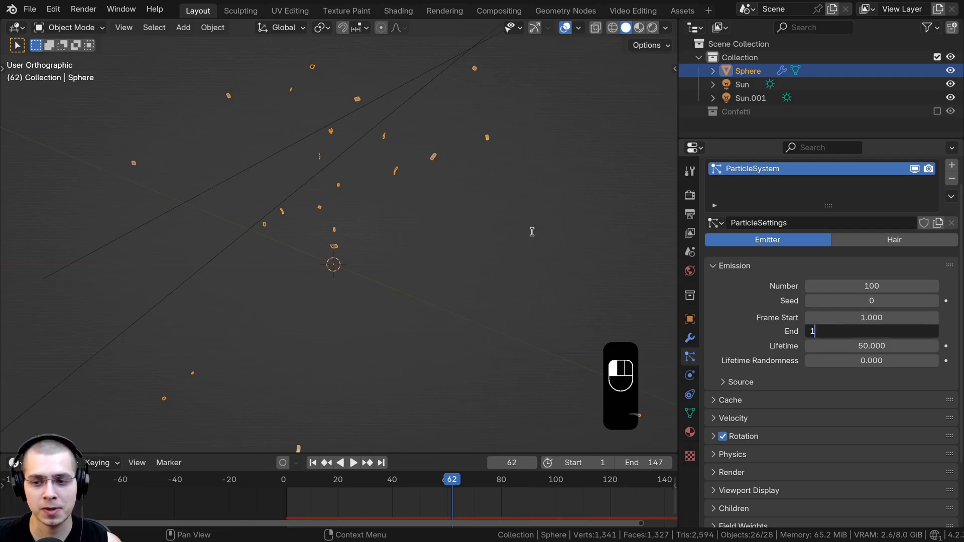
key("Return")
key("space")
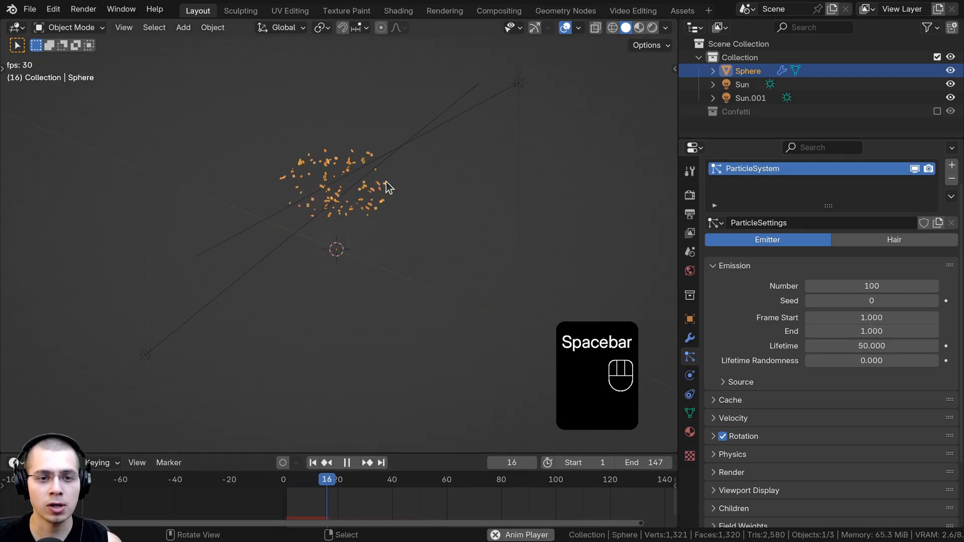
key("space")
key("space")
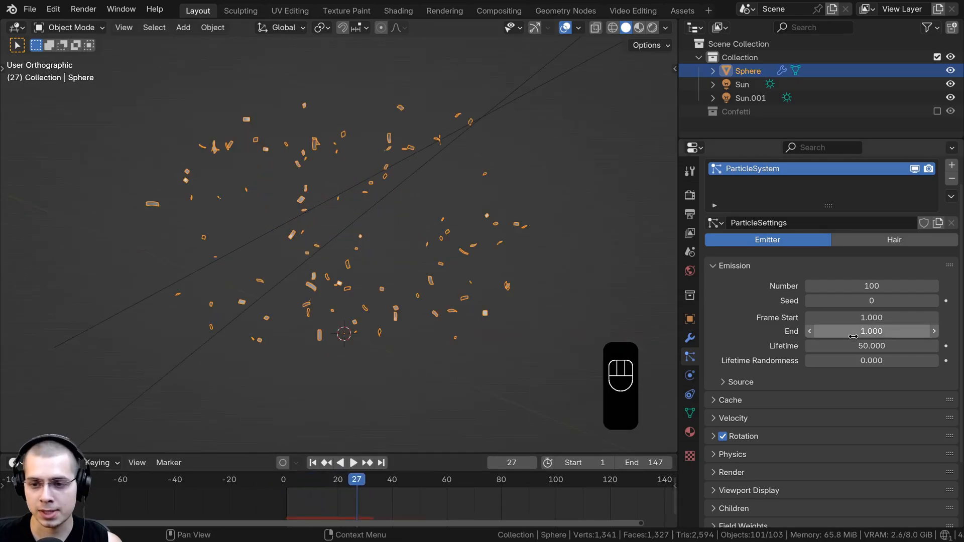
Set the particle lifetime to 100 frames and play the confetti burst from the start.
left_click(853, 347)
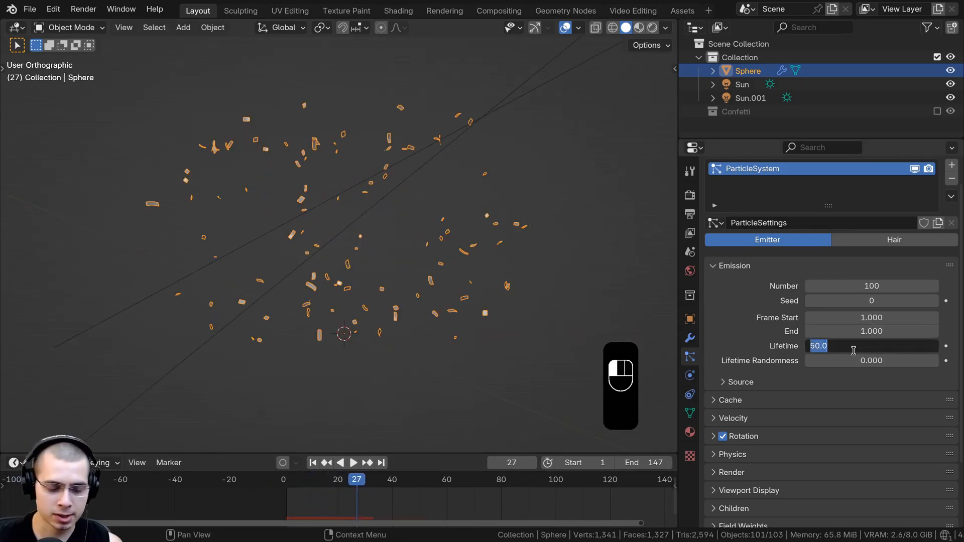
type("100")
key("Return")
key("space")
scroll(486, 247, "down", 5)
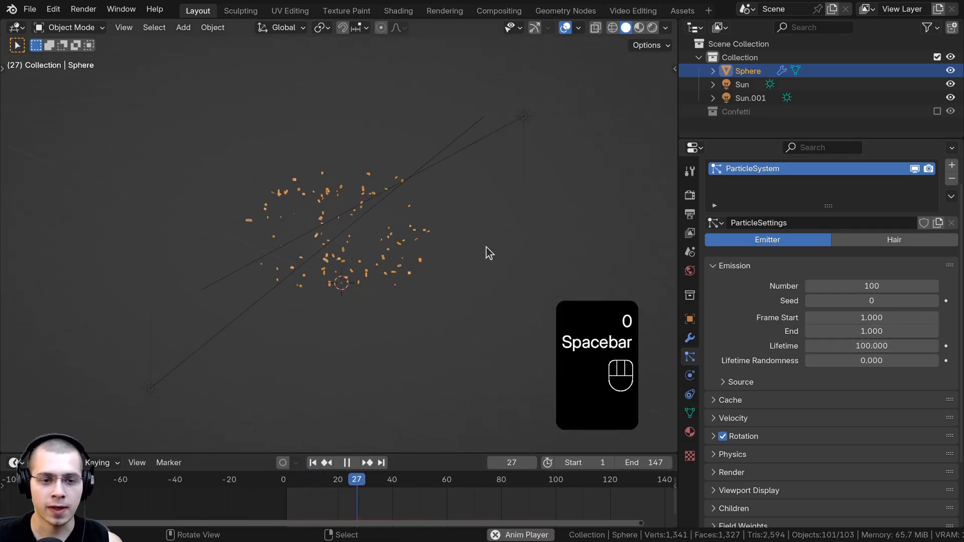
left_click(284, 512)
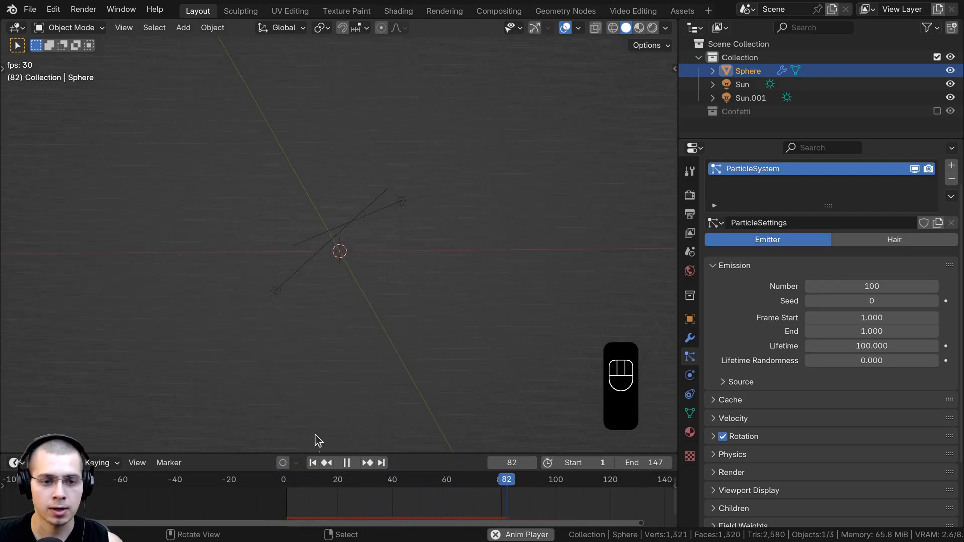
left_click(289, 497)
mouse_move(346, 336)
middle_mouse_down()
mouse_move(354, 299)
mouse_move(338, 254)
mouse_move(429, 389)
mouse_move(429, 288)
mouse_move(455, 251)
mouse_move(356, 261)
middle_mouse_up()
key("space")
key("space")
Switch the viewport to Rendered shading, move in close to the emitter sphere and select it.
key("z")
left_click(435, 182)
key("a")
scroll(429, 289, "up", 5)
scroll(458, 253, "up", 4)
key("space")
left_click(419, 274)
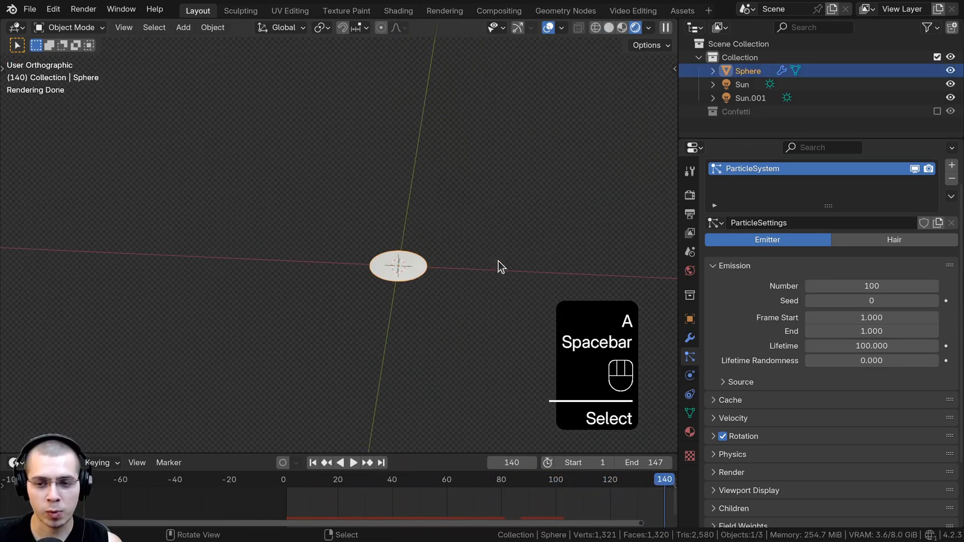
Turn off Show Emitter in the particle system's viewport display settings and replay the animation from the first frame.
left_click(713, 266)
left_click(715, 403)
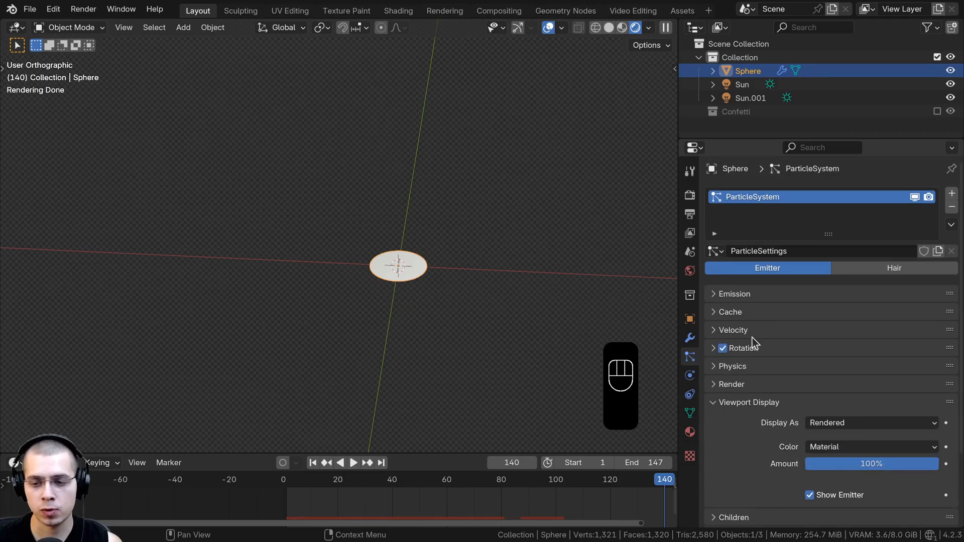
scroll(837, 480, "down", 4)
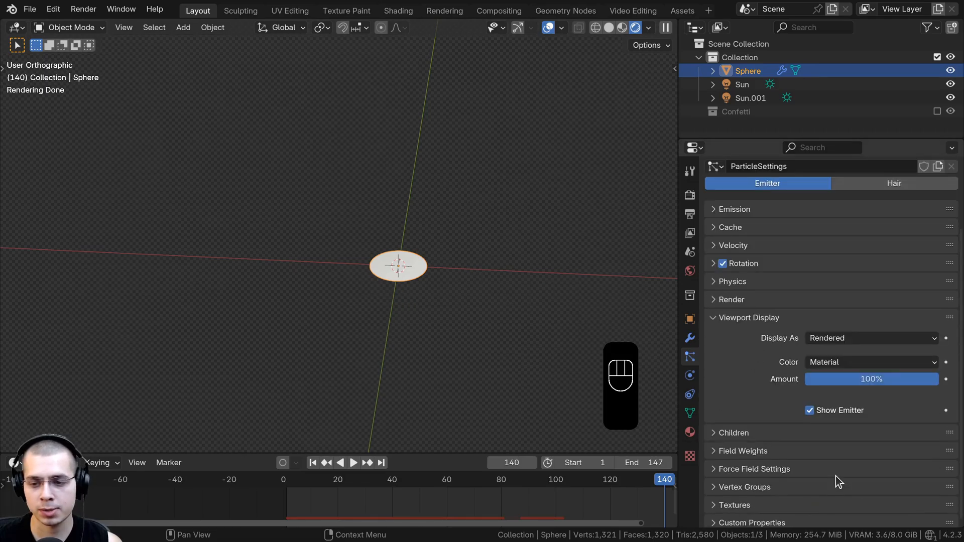
left_click(808, 412)
key("shift+Left")
key("space")
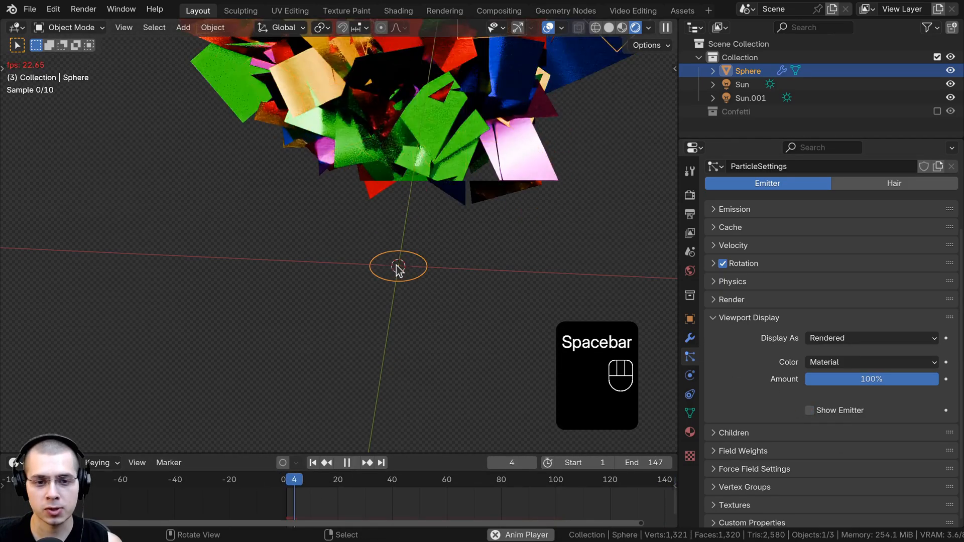
key("space")
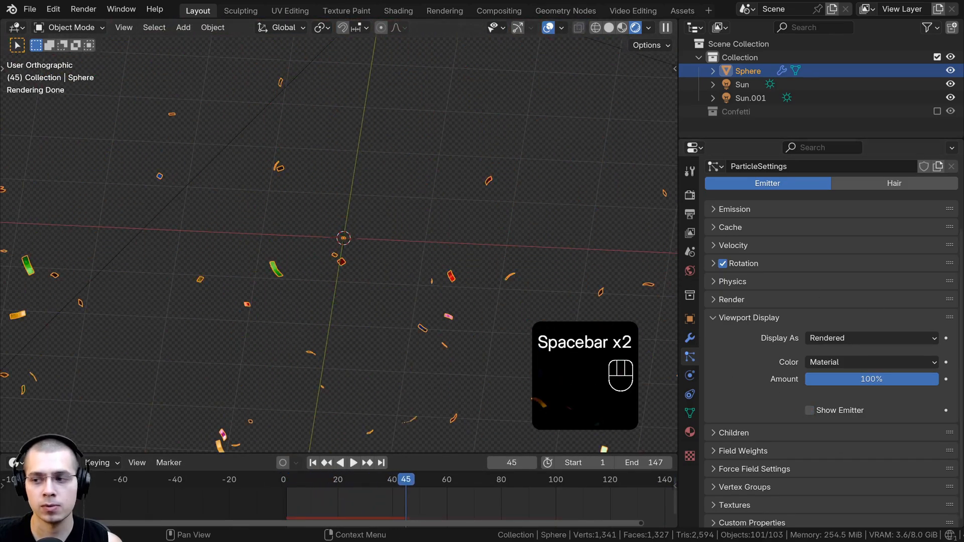
Return the viewport to solid shading and replay the confetti burst from the start of the timeline.
key("space")
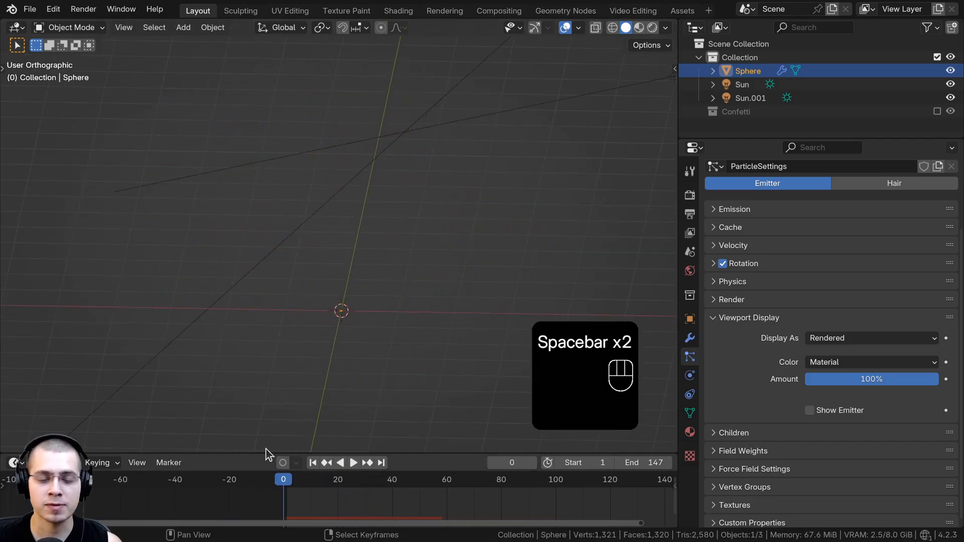
key("space")
key("space")
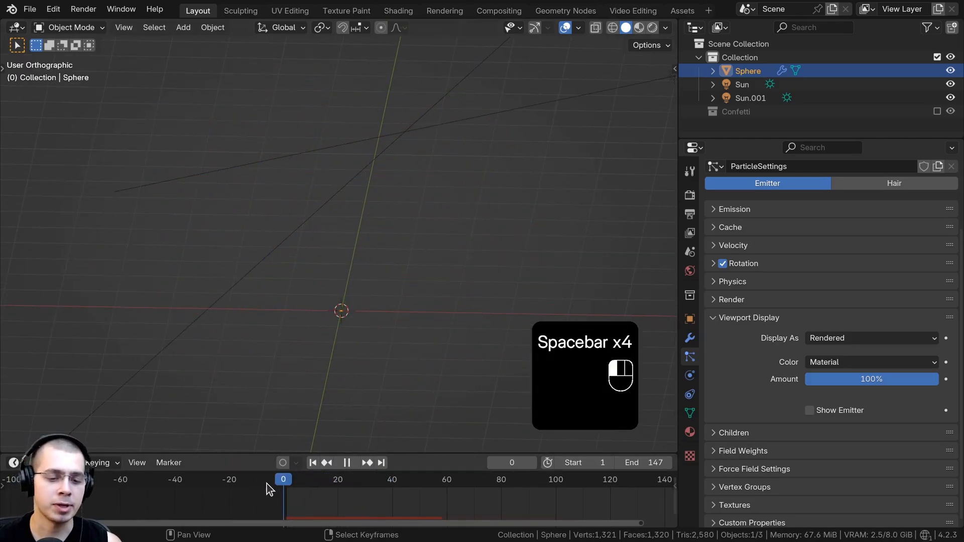
key("space")
left_click(256, 484)
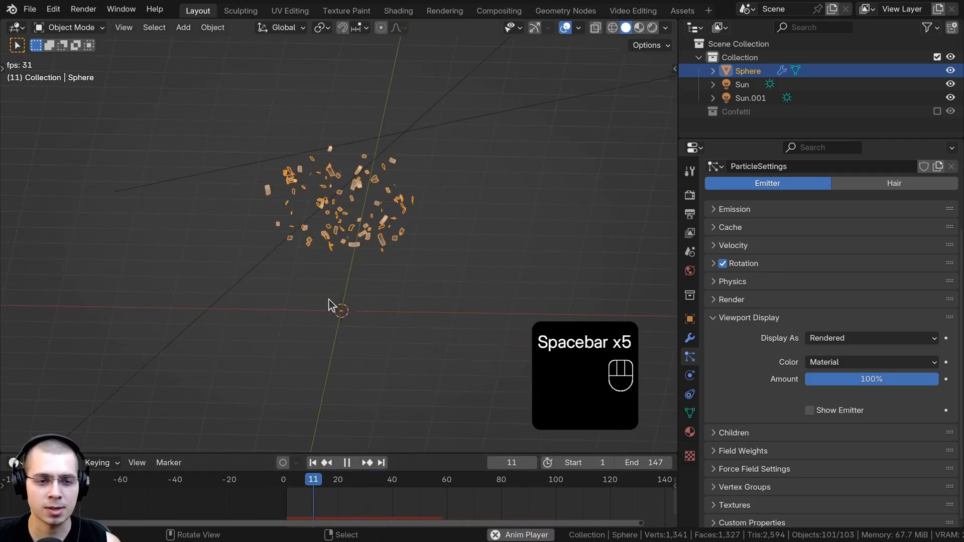
key("space")
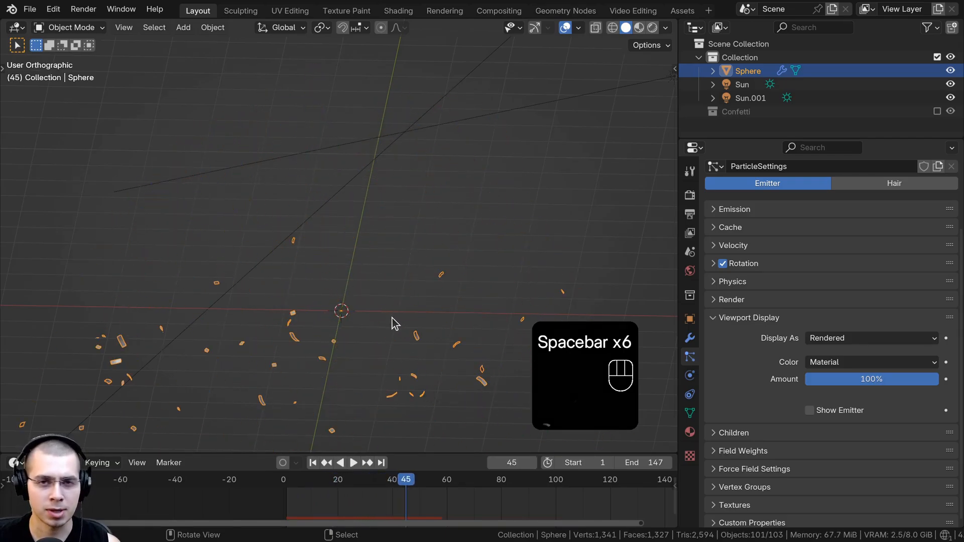
Bake the particle system's cache and play back the baked confetti animation from the start.
left_click(711, 319)
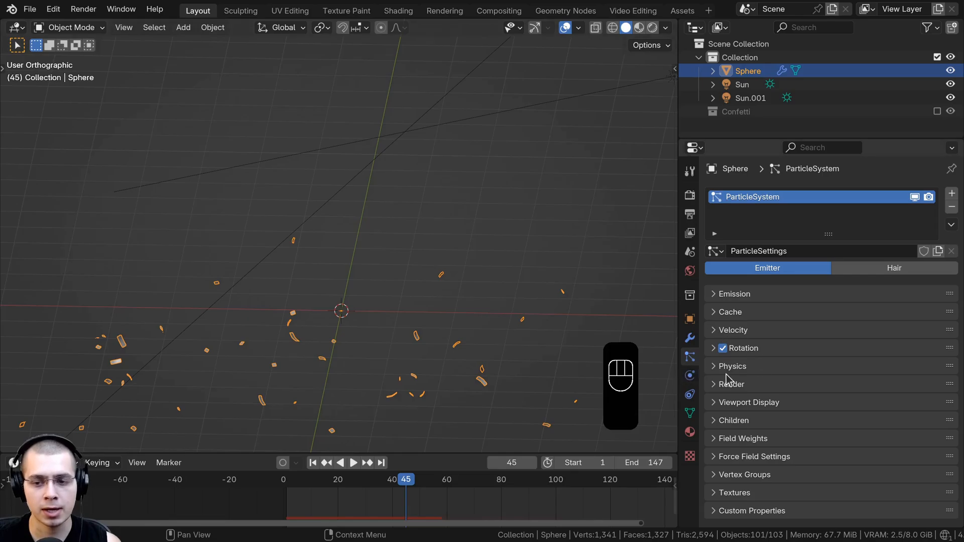
left_click(716, 314)
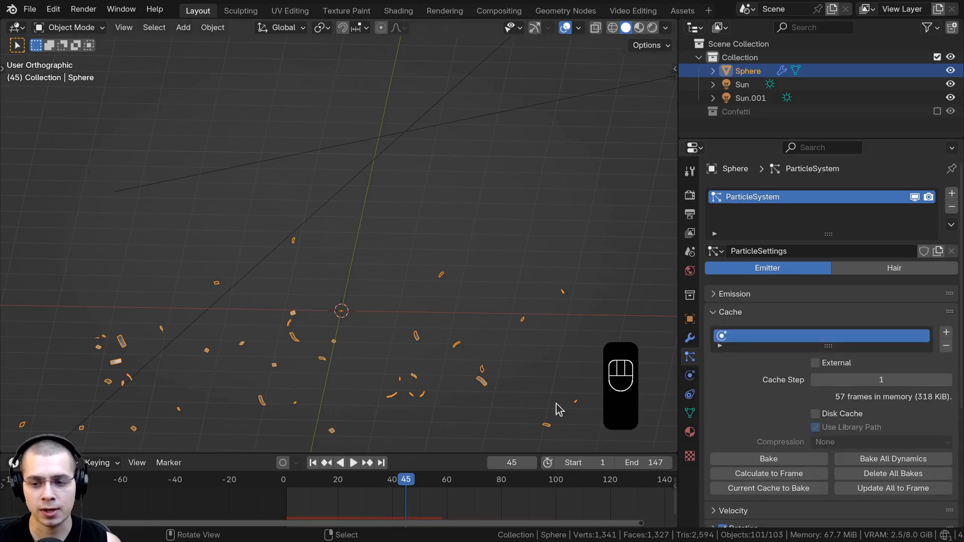
left_click(742, 459)
left_click(288, 498)
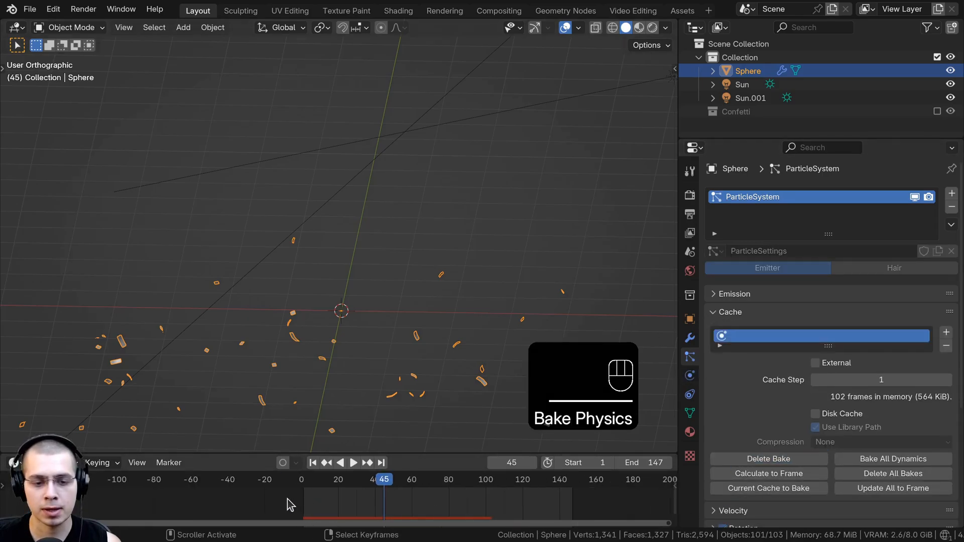
key("space")
key("space")
scroll(828, 326, "down", 2)
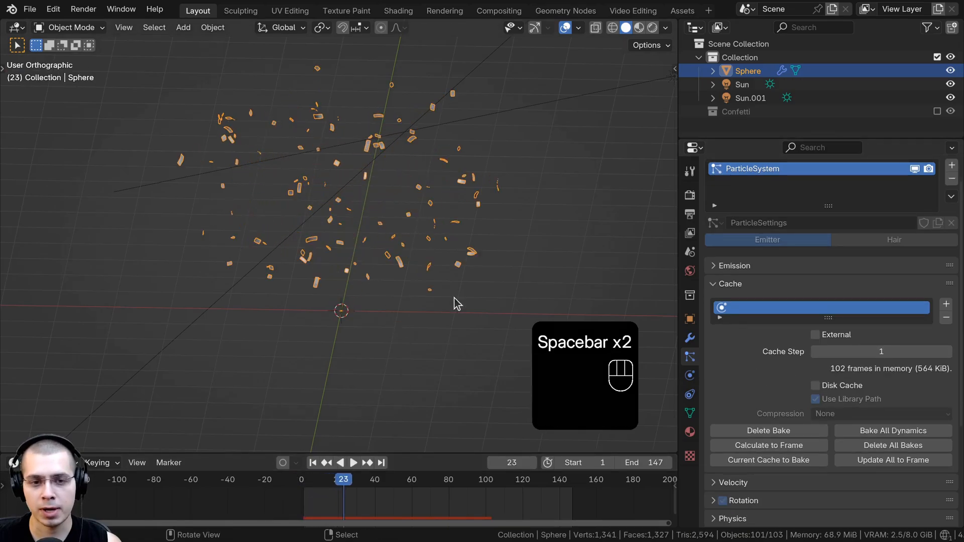
Delete the particle bake, review the emission settings, bake the cache again and scrub the timeline back to frame 3.
left_click(750, 430)
left_click(713, 265)
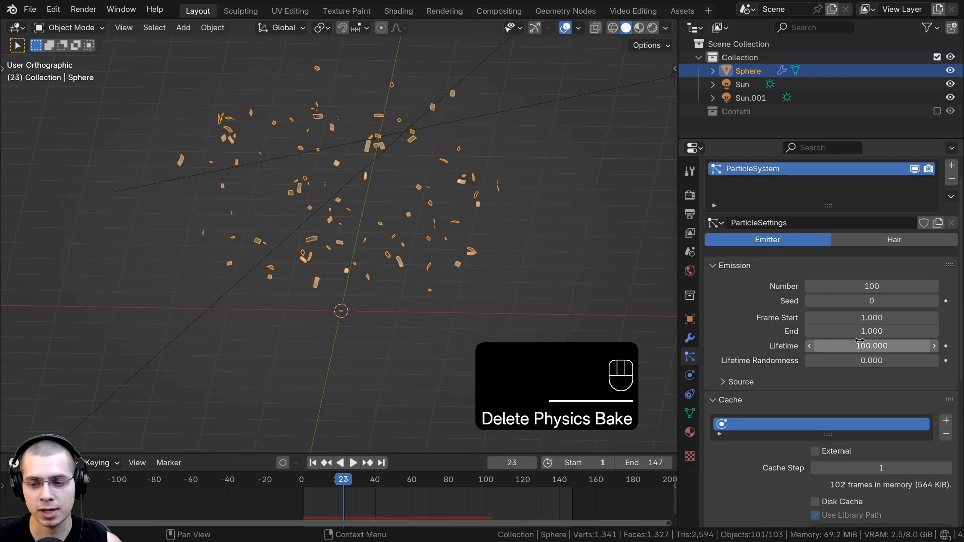
left_click(728, 265)
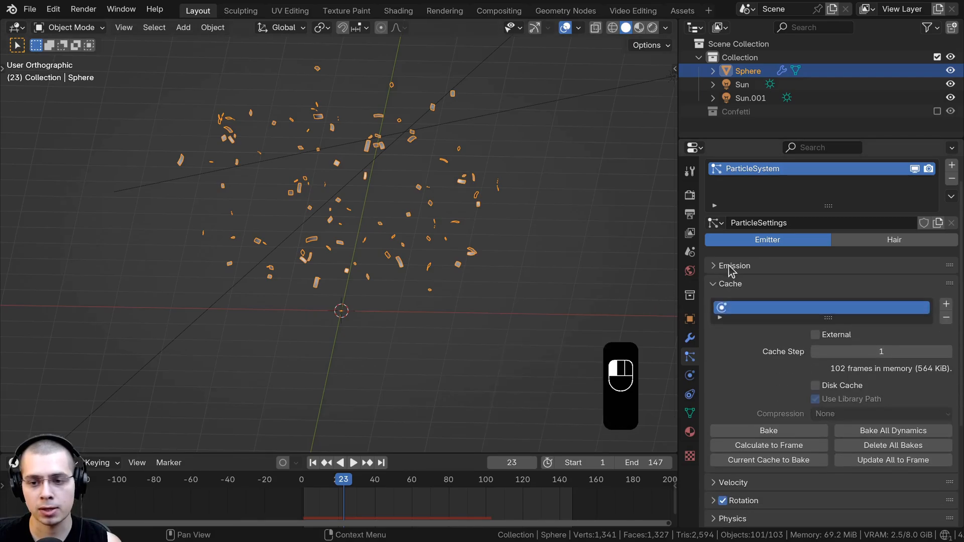
left_click(768, 430)
left_click_drag(457, 490, 307, 492)
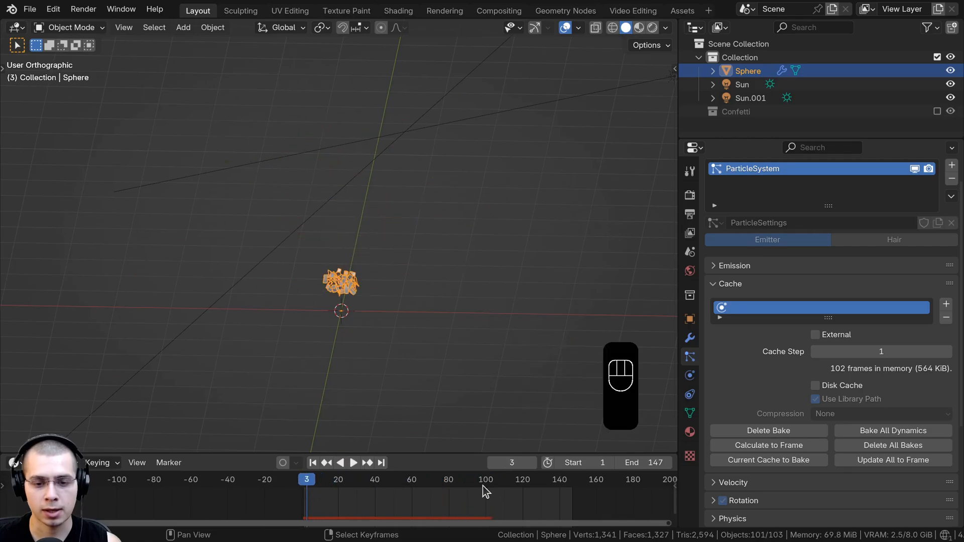
Play back the baked confetti burst and pause it around frame 43.
key("space")
key("space")
key("space")
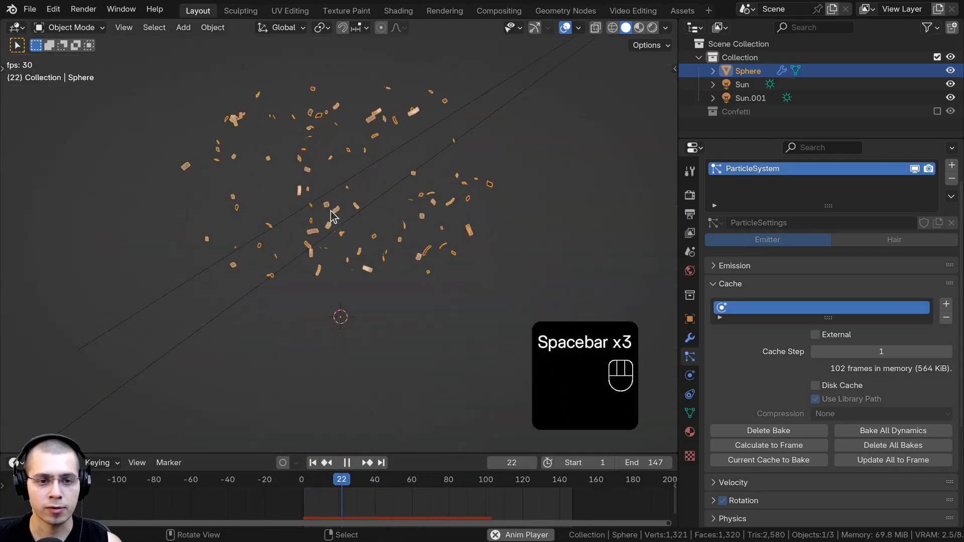
left_click(279, 517)
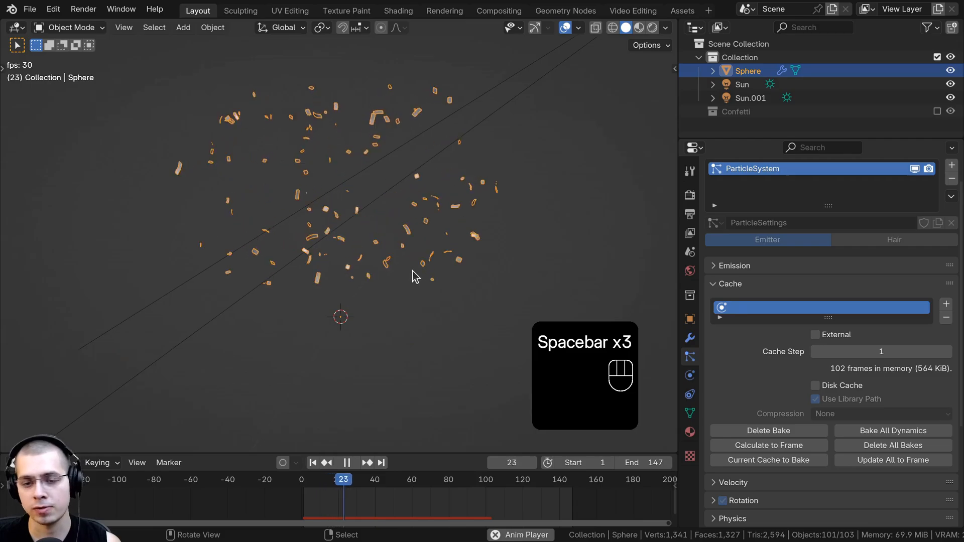
key("space")
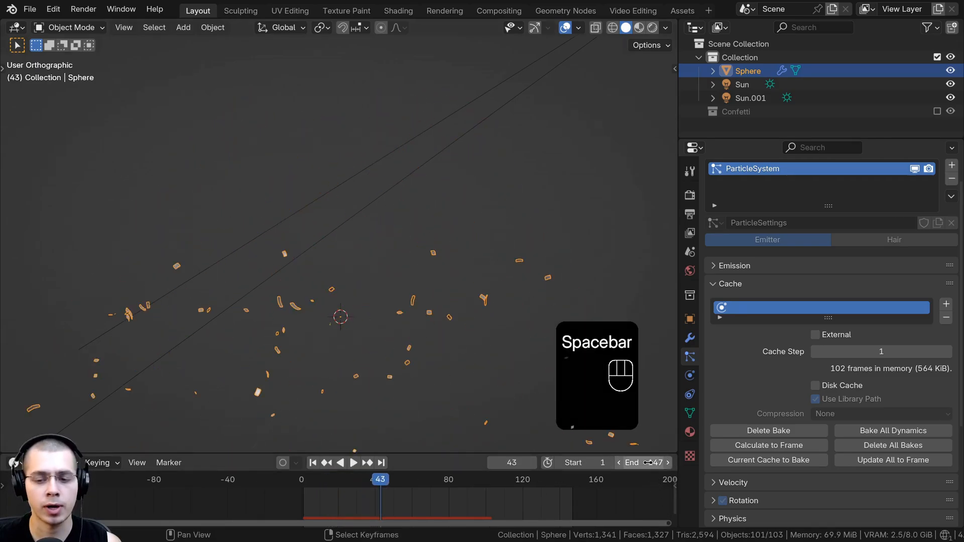
Set the scene's end frame to 55 and play back the shortened confetti animation.
type("500")
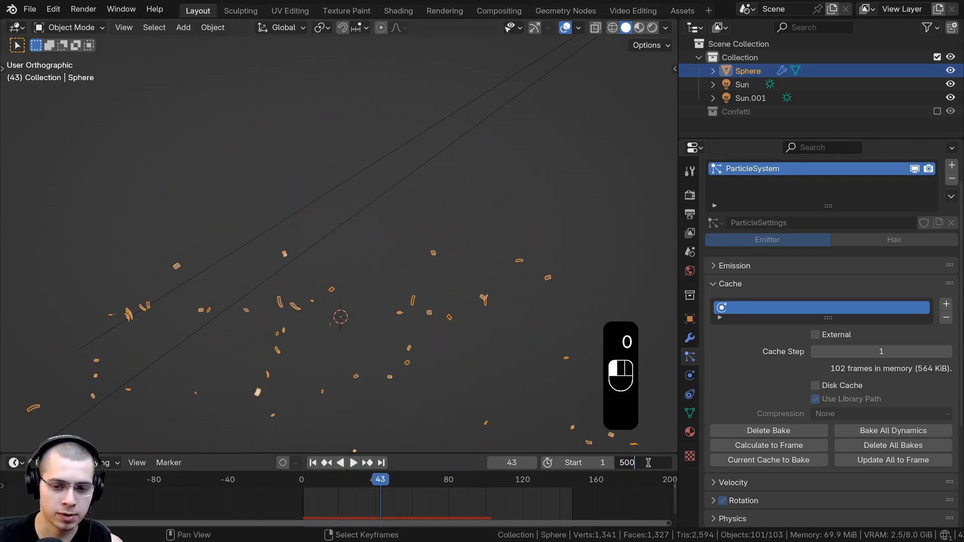
key("BackSpace")
key("space")
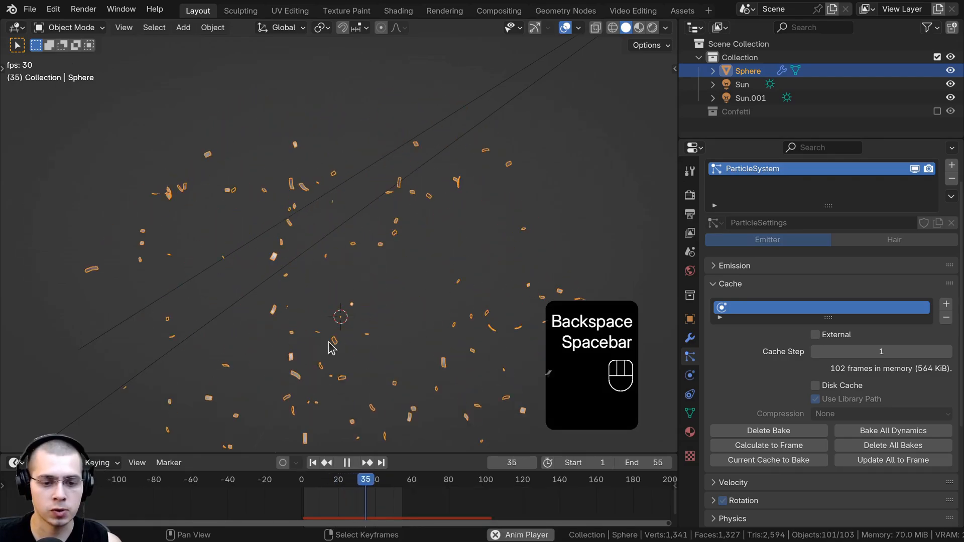
middle_click_drag(361, 264, 371, 243)
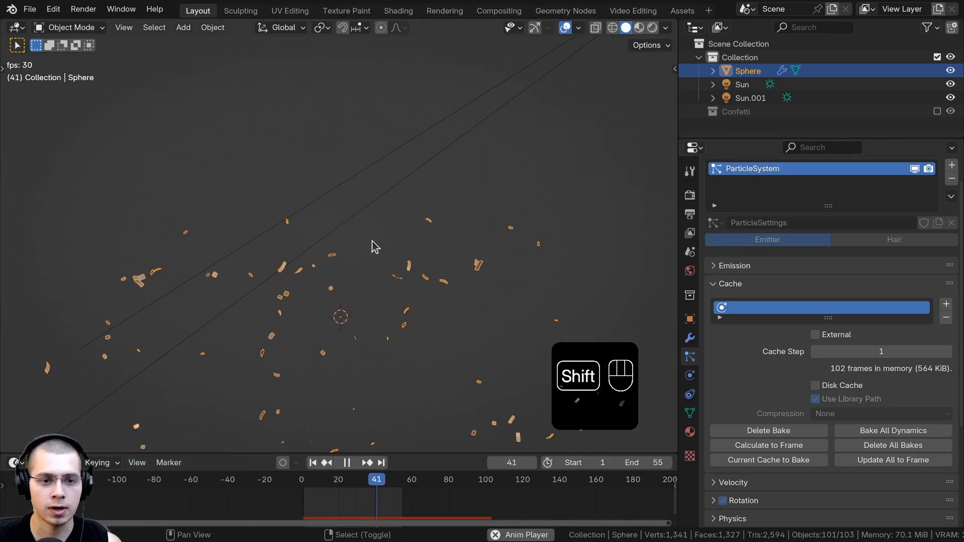
key("space")
Add a camera from the front view and align it to the current view above the emitter.
key("KP_1")
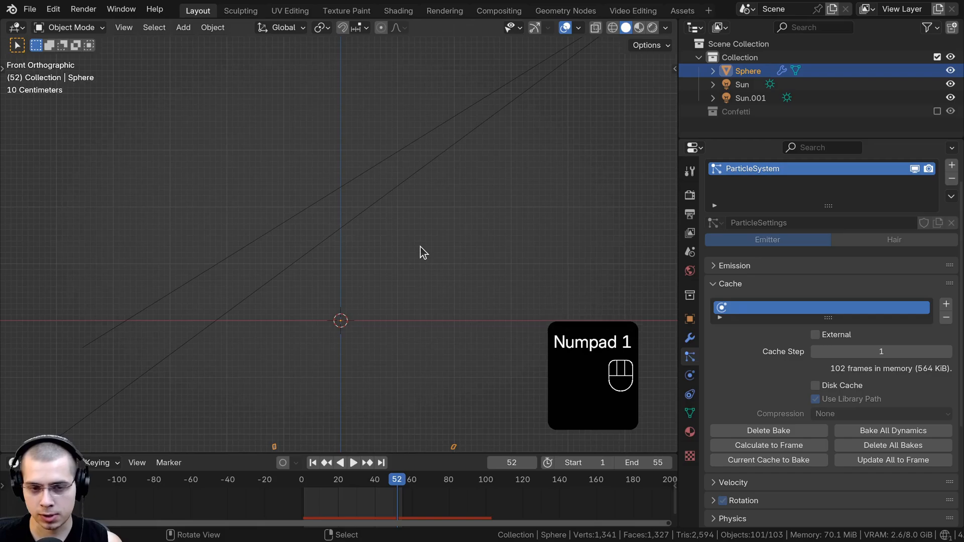
key("shift+a")
mouse_move(422, 441)
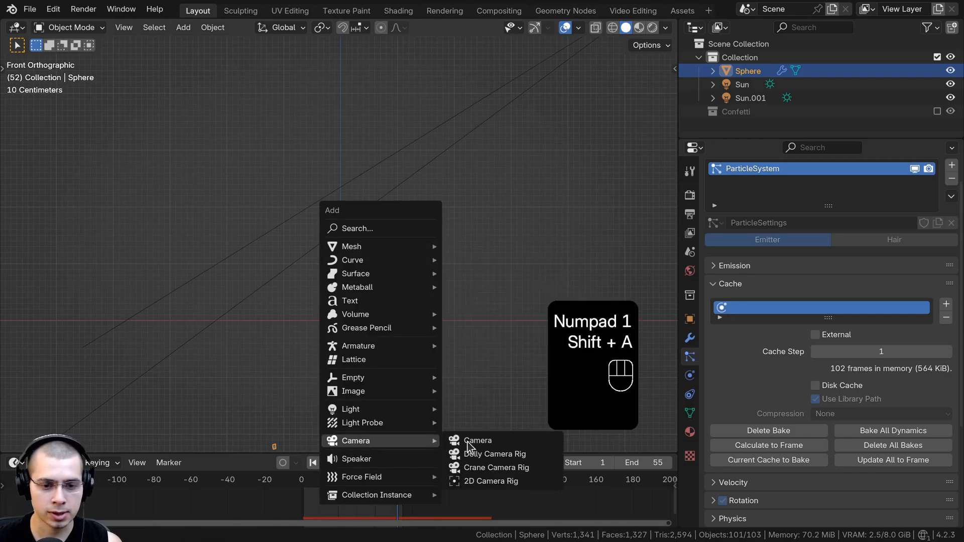
left_click(469, 444)
middle_click_drag(431, 312, 454, 249, "shift")
middle_click_drag(337, 115, 346, 236, "shift")
scroll(346, 236, "up", 2)
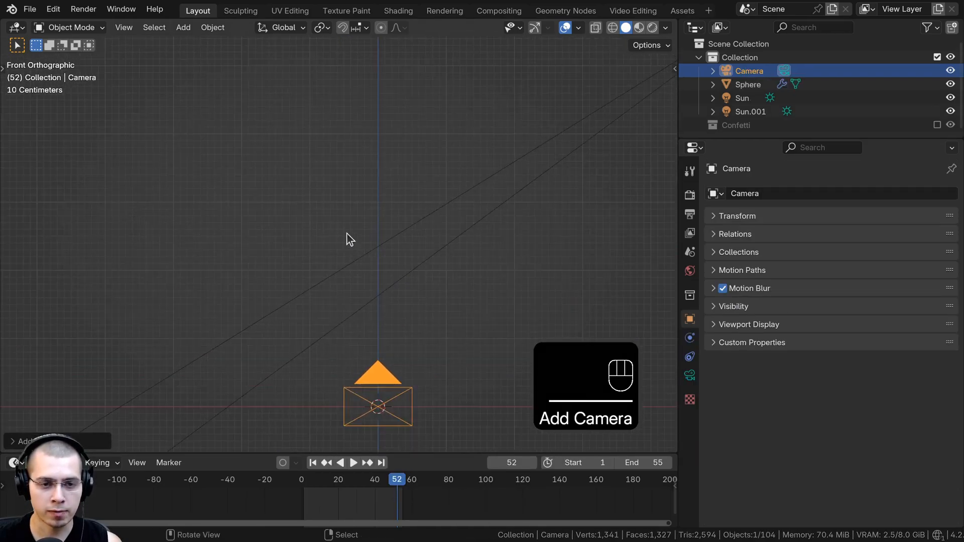
middle_click_drag(379, 321, 364, 245, "shift")
key("ctrl+alt+KP_0")
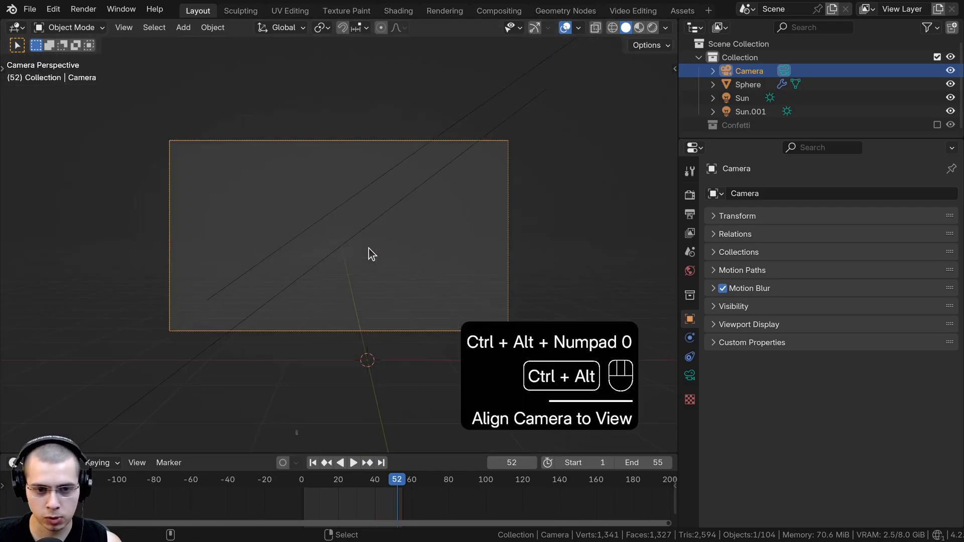
Move the camera within its view plane to centre the emitter horizontally just below the camera frame.
key("g")
left_click(359, 171)
key("a")
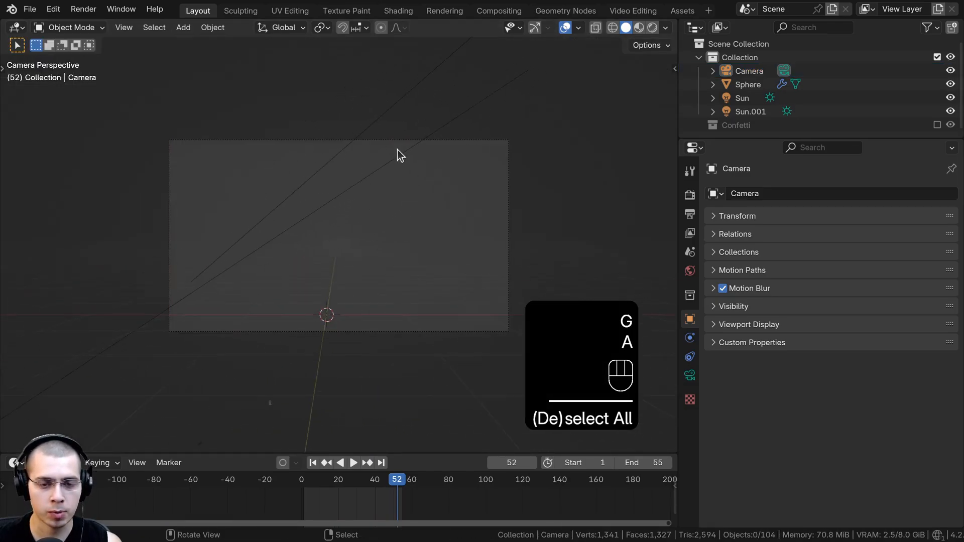
left_click(423, 127)
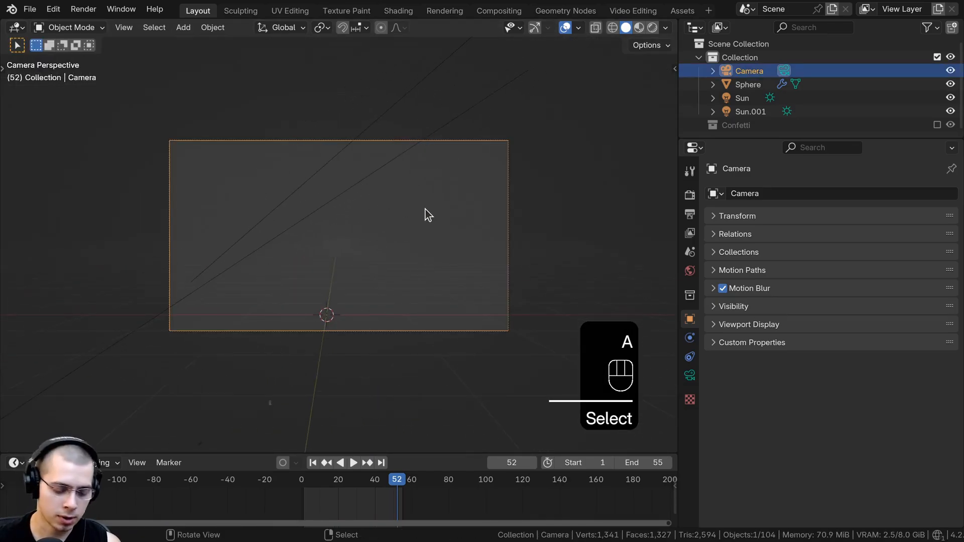
key("g")
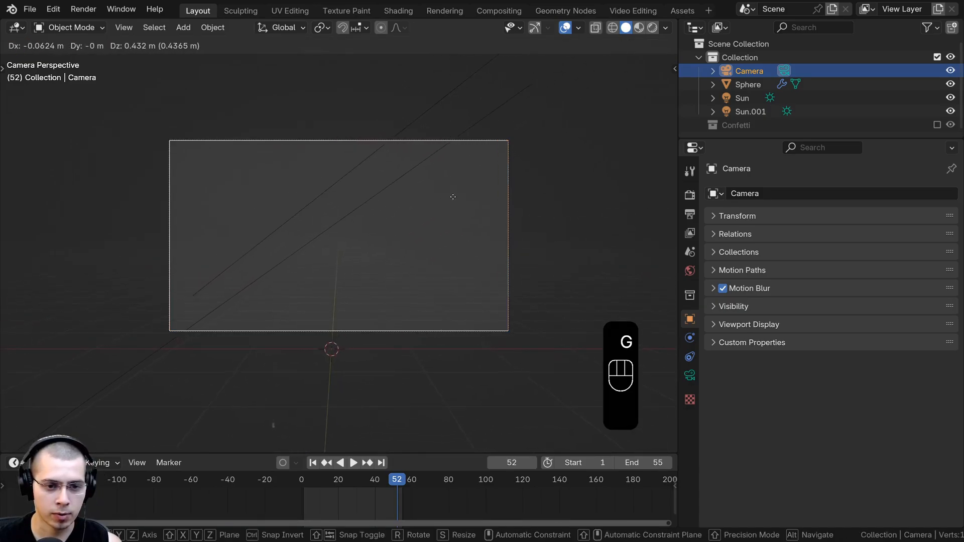
left_click(393, 125)
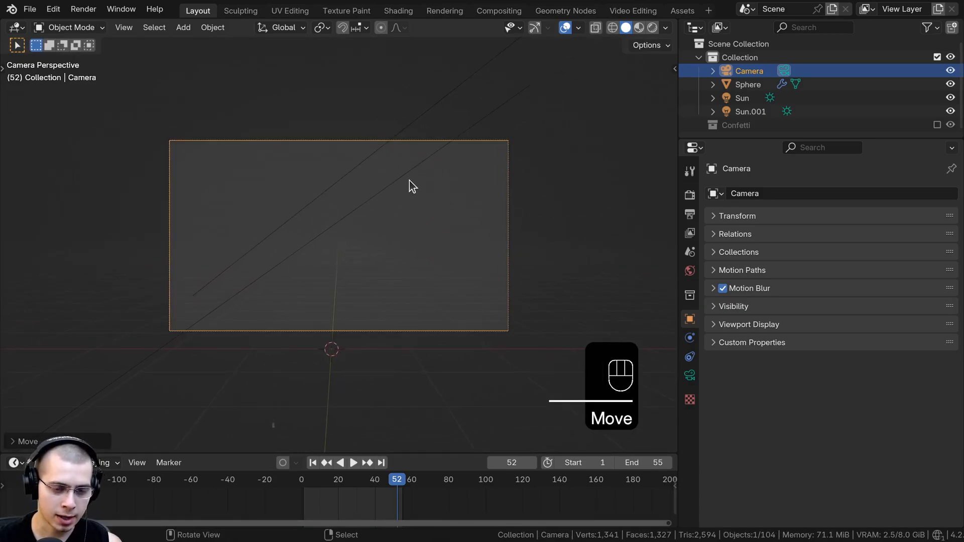
Move the camera backwards along its local Z axis to widen the framing and play the animation.
key("g")
key("z")
key("z")
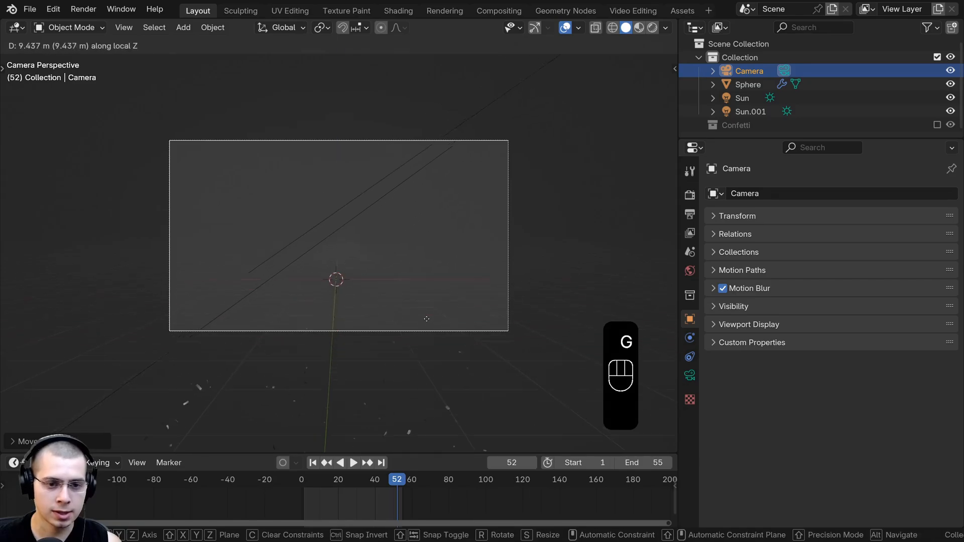
left_click(422, 227)
key("space")
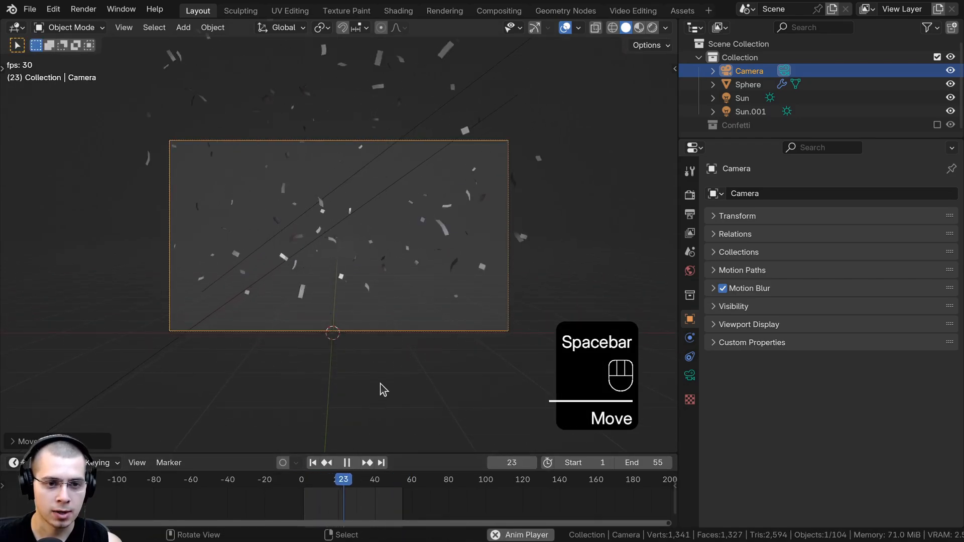
Fine-tune the camera's position during playback so the burst origin sits centred just below the lower frame edge.
key("g")
key("g")
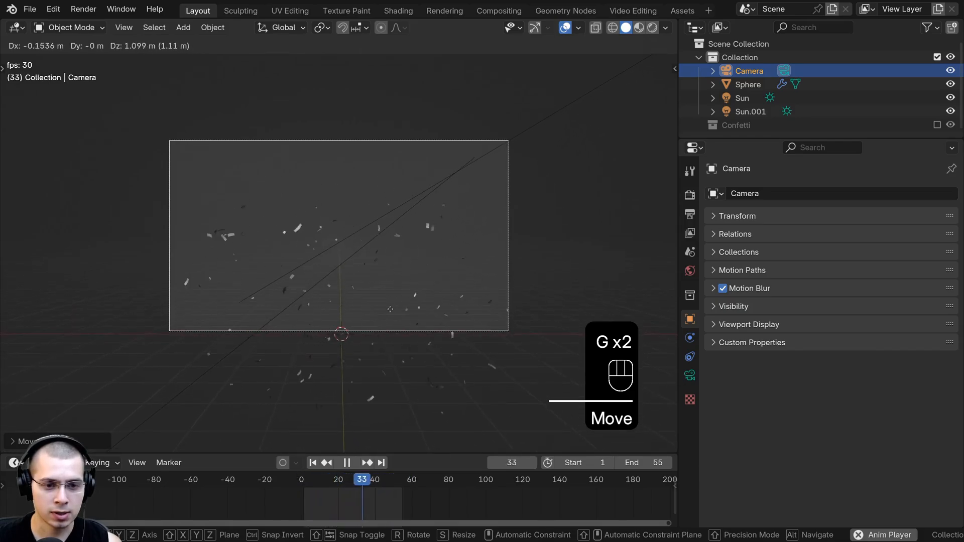
left_click(351, 332)
scroll(343, 346, "up", 3)
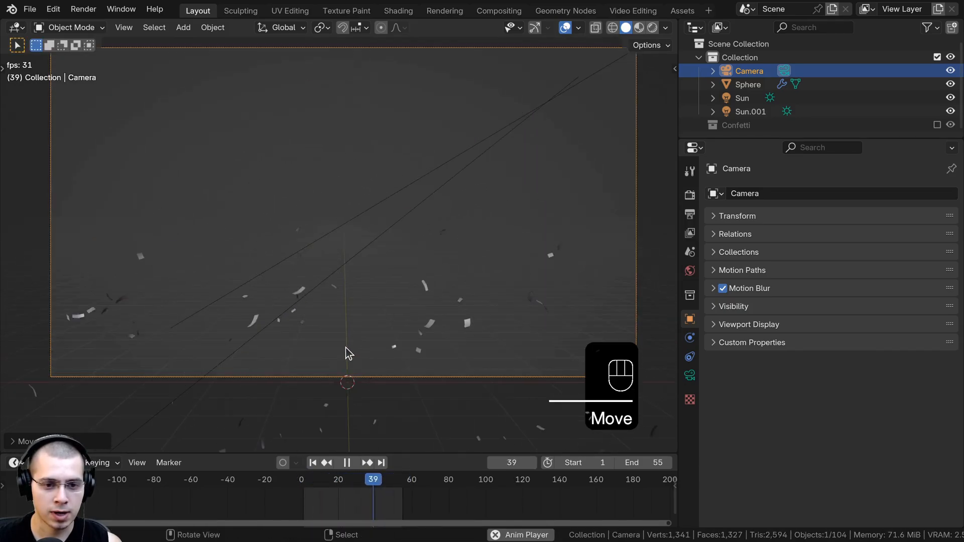
scroll(379, 295, "down", 3)
key("g")
key("z")
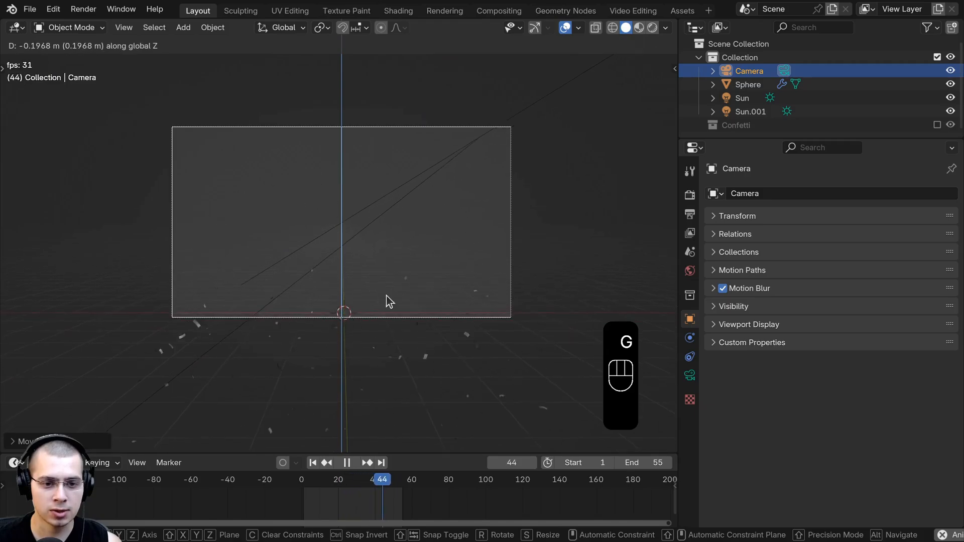
key("z")
key("g")
left_click(388, 303)
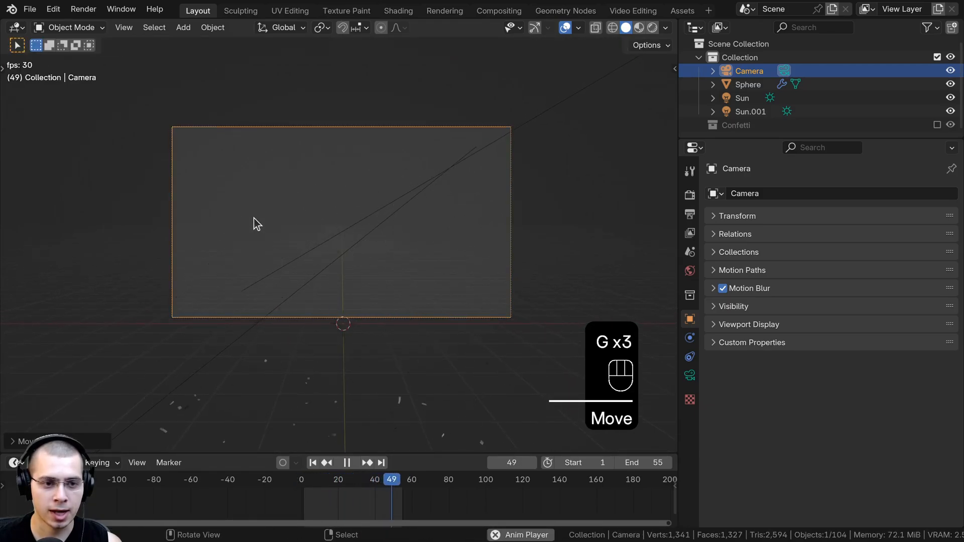
key("g")
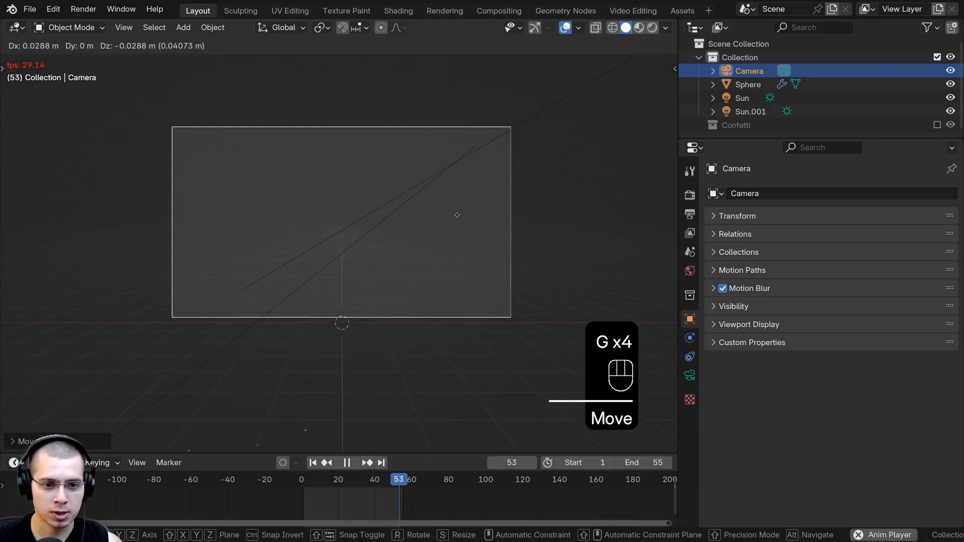
left_click(455, 213)
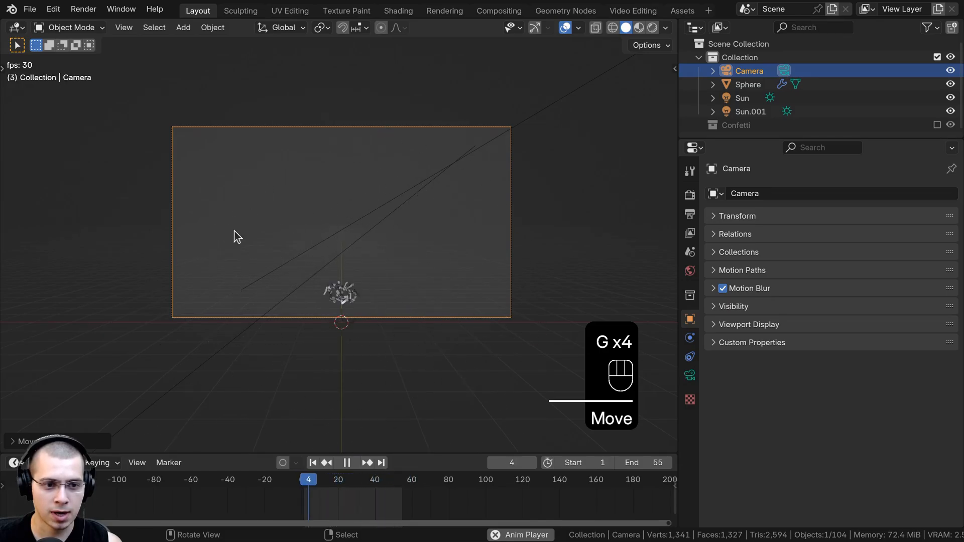
Switch the viewport to rendered shading and deselect everything to preview the coloured confetti through the camera.
scroll(382, 345, "up", 3)
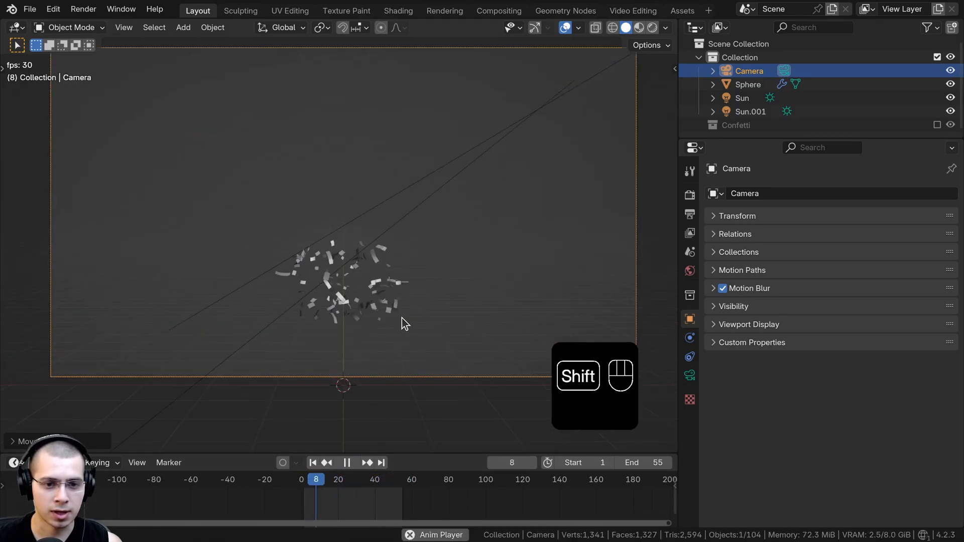
middle_click_drag(401, 317, 400, 324, "shift")
scroll(397, 318, "down", 2)
key("z")
left_click(380, 131)
key("a")
middle_click_drag(349, 294, 348, 296, "shift")
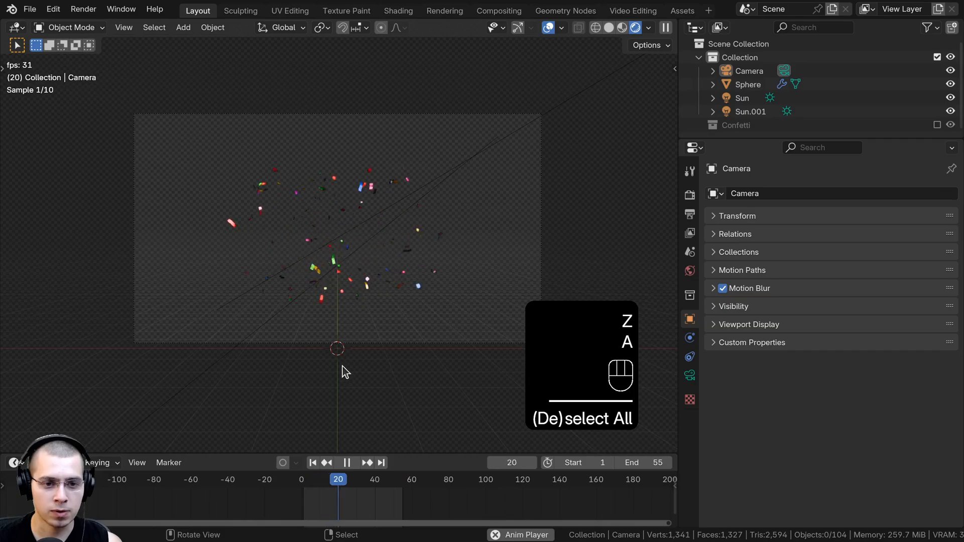
Play and pause the rendered confetti animation in the camera view, stopping at frame 21.
key("space")
key("space")
key("space")
key("space")
key("space")
key("space")
key("space")
scroll(279, 170, "up", 2)
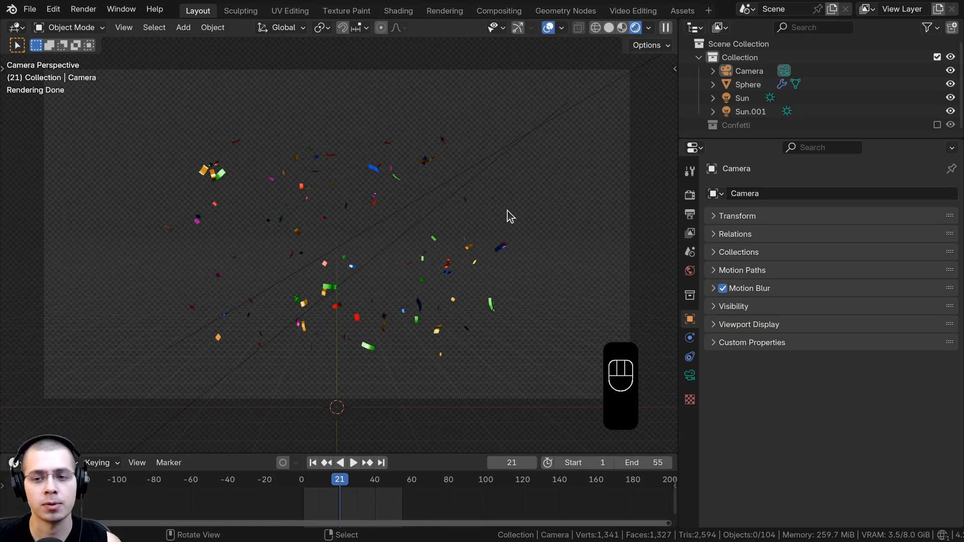
Set the render output to PNG with RGBA color and briefly play the animation.
left_click(690, 216)
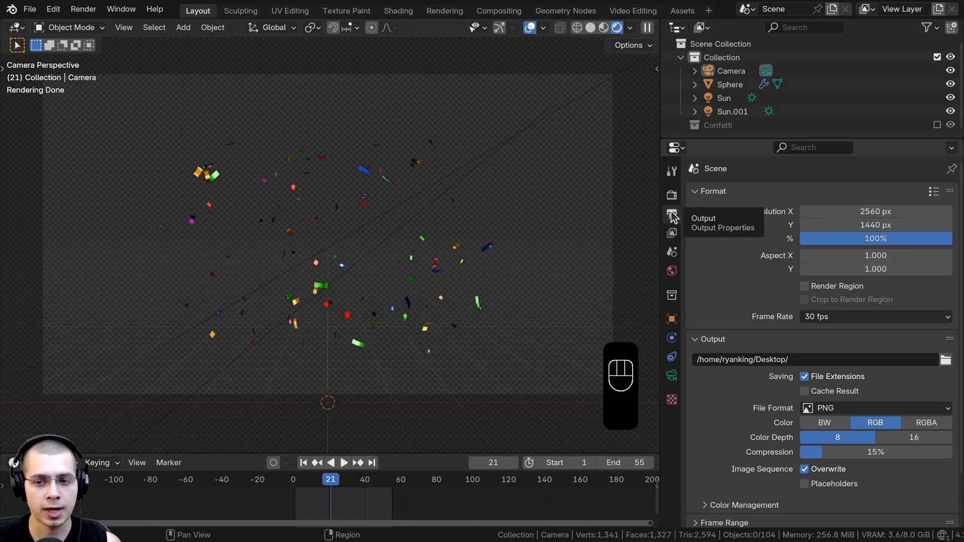
scroll(893, 405, "down", 3)
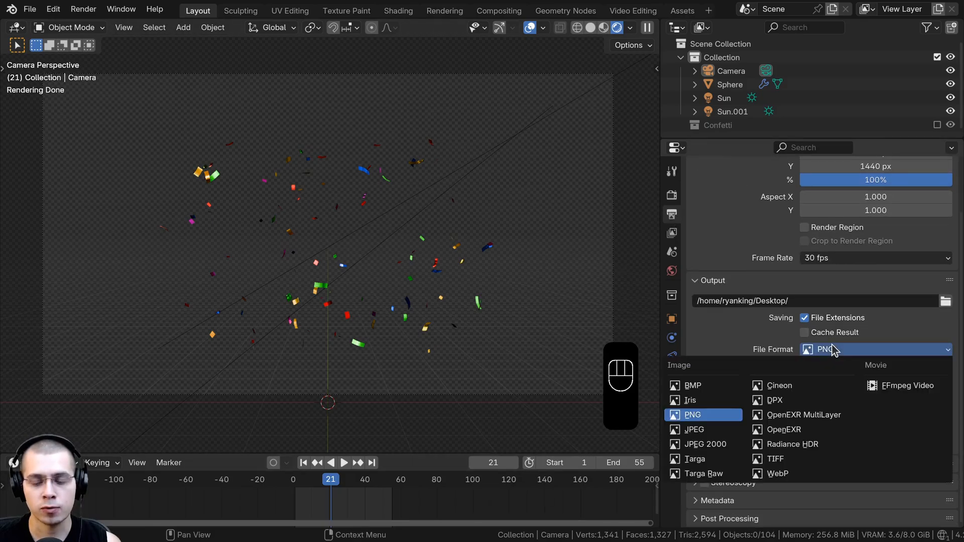
left_click(828, 348)
left_click(699, 419)
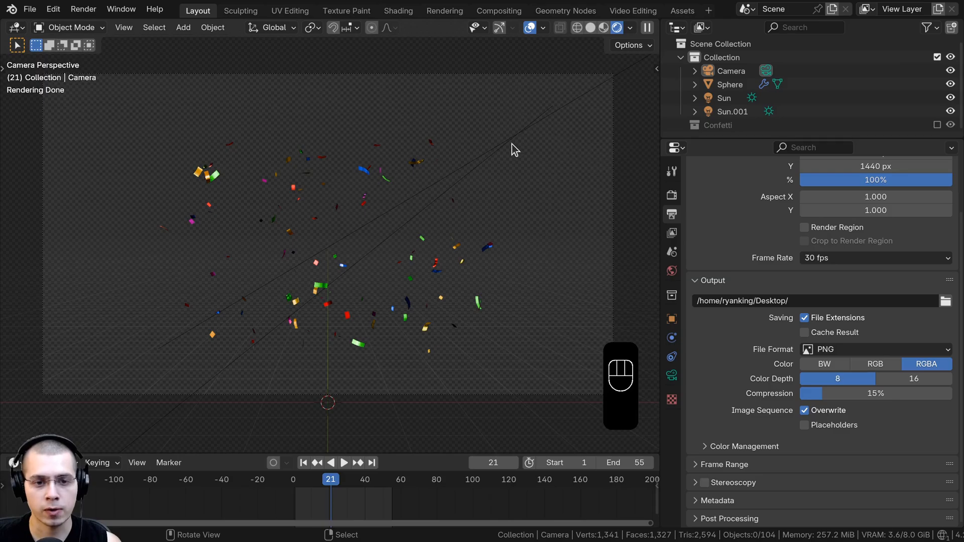
key("space")
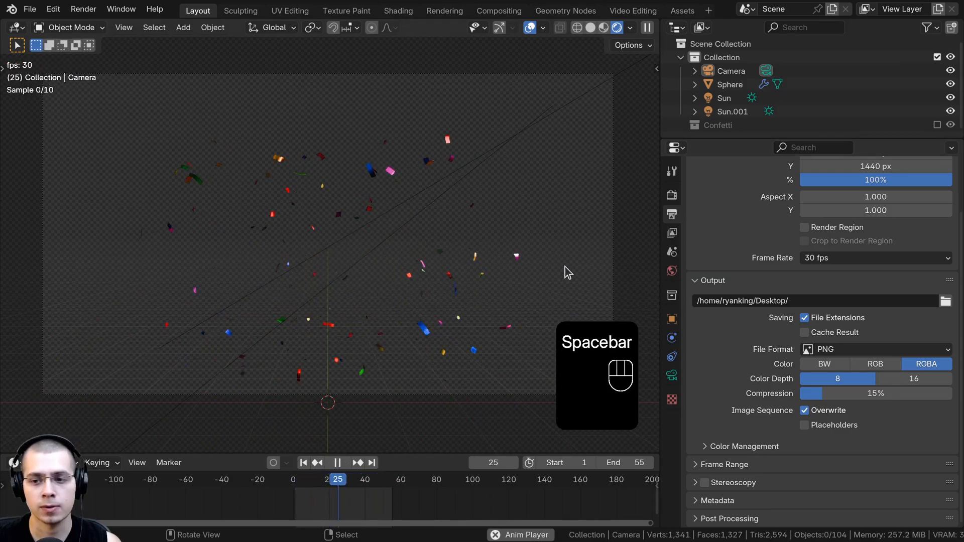
key("space")
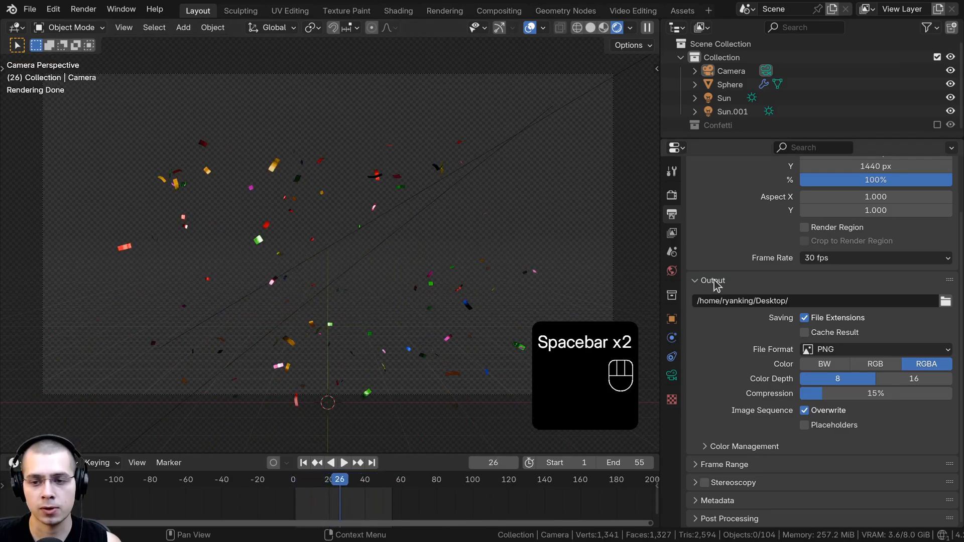
Create a folder named Exploding Frames in Confetti/V3, set it as the render output location and play the animation.
left_click(945, 302)
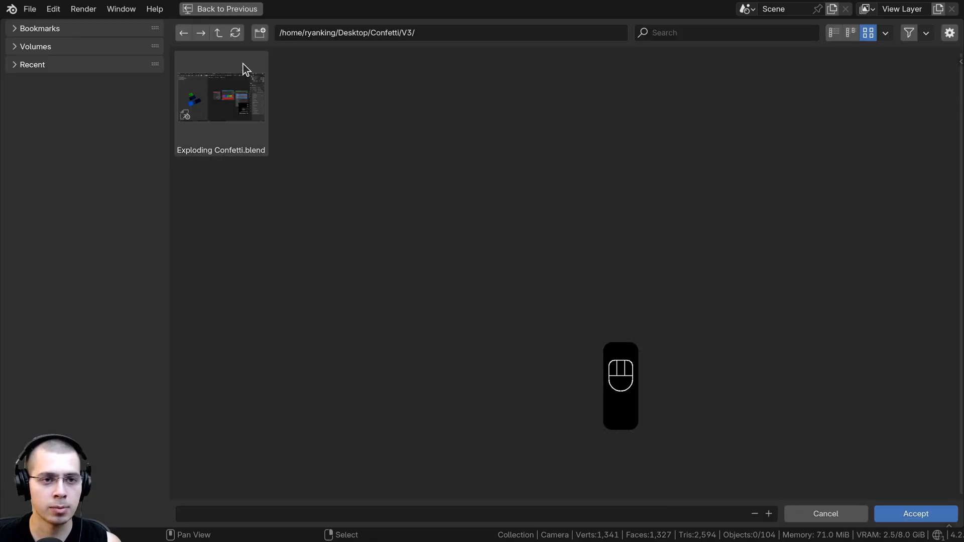
left_click(260, 32)
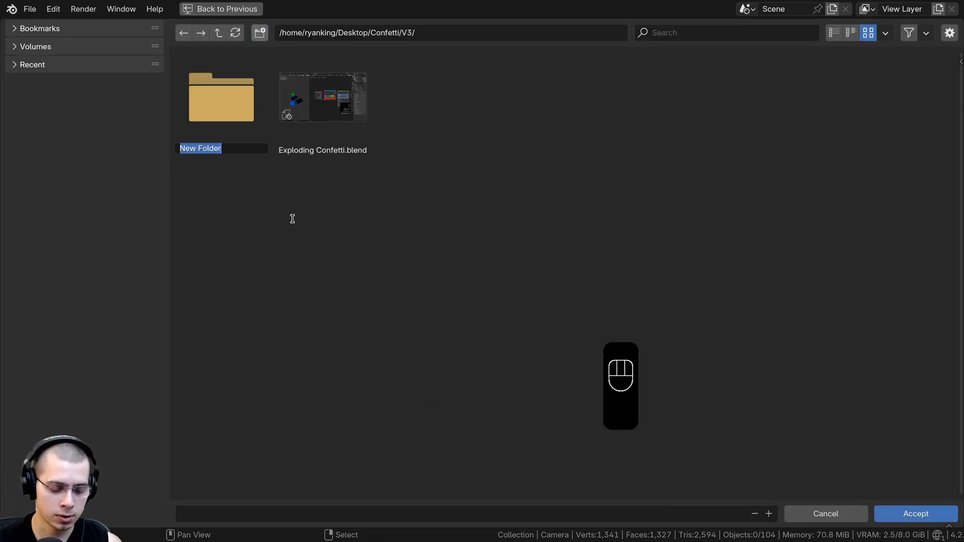
type("Exploding Frames")
left_click(222, 115)
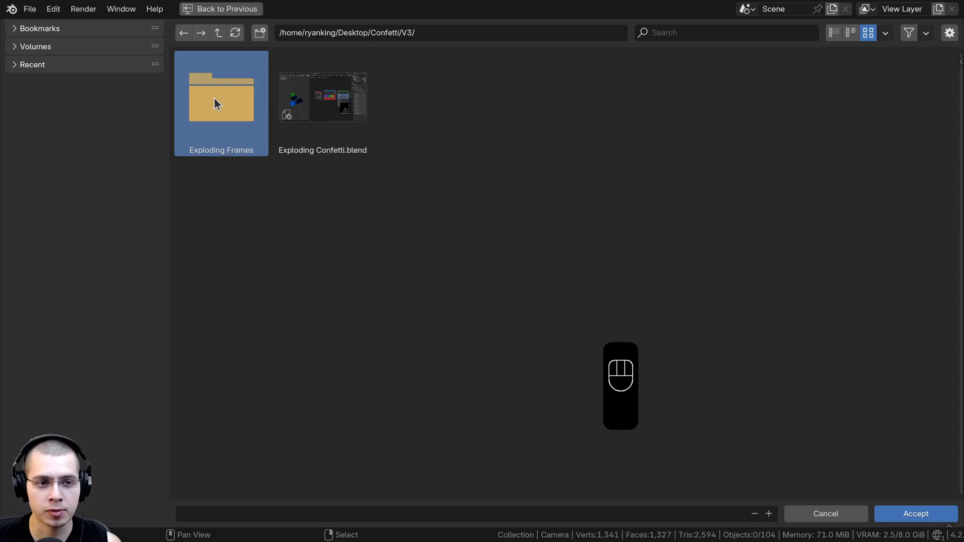
double_click(215, 103)
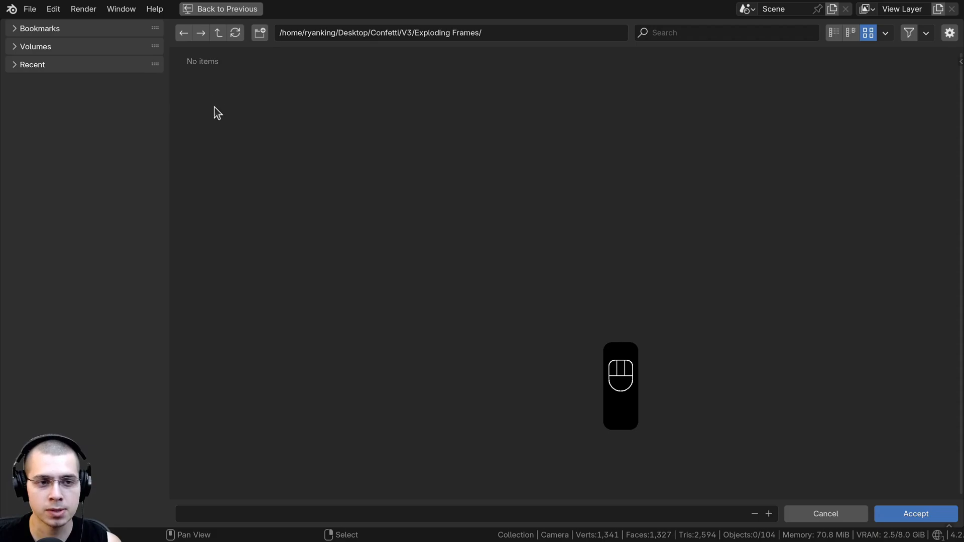
left_click(915, 514)
key("space")
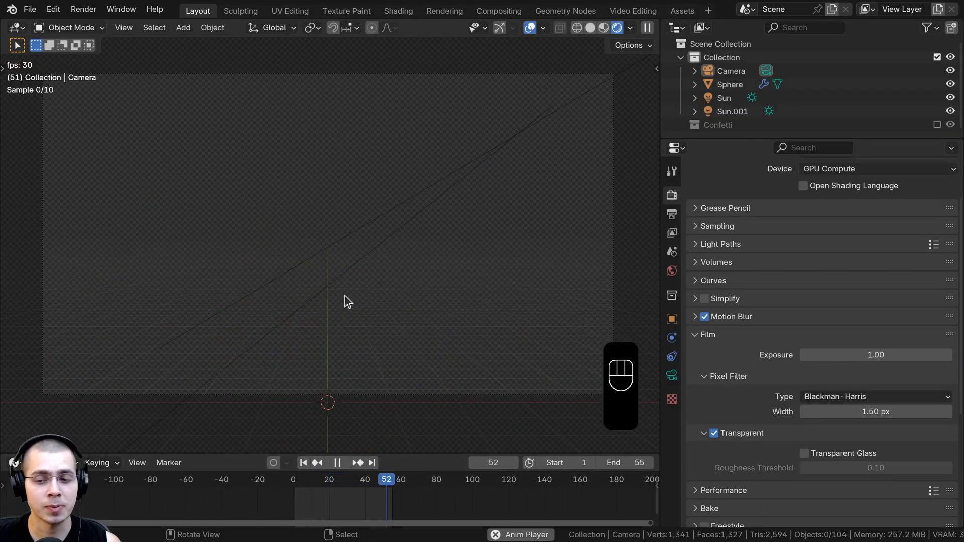
Play the confetti animation to frame 22, render that frame as a test and inspect the confetti pieces up close.
key("space")
scroll(663, 221, "down", 4)
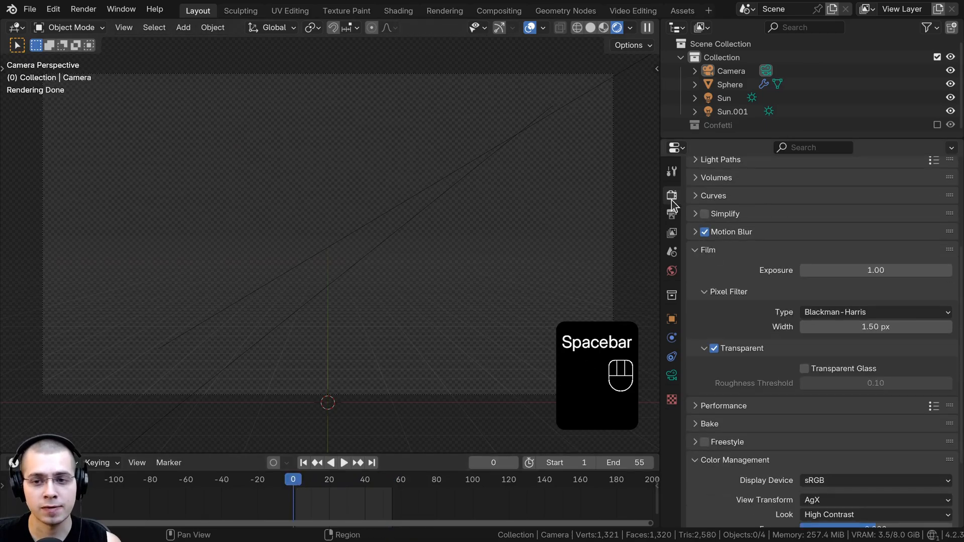
key("space")
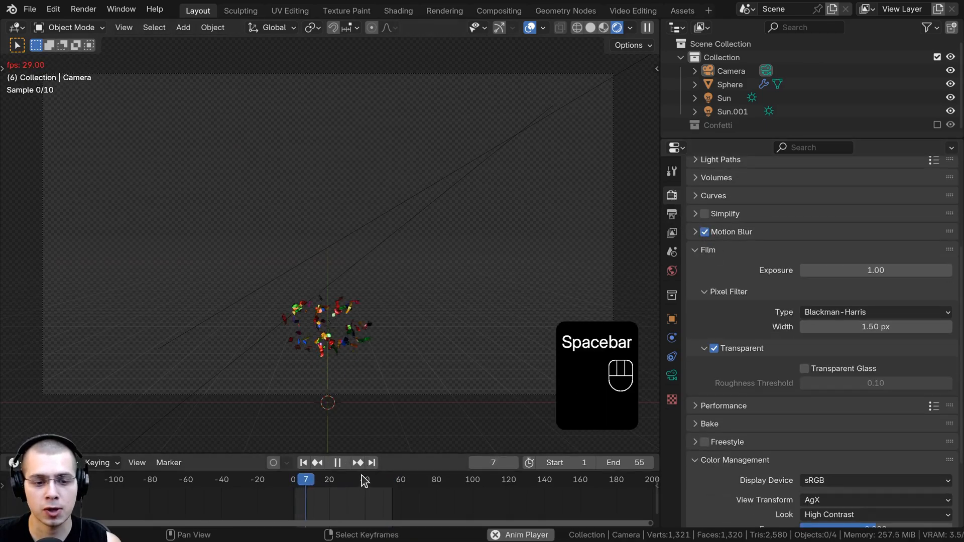
key("space")
key("F12")
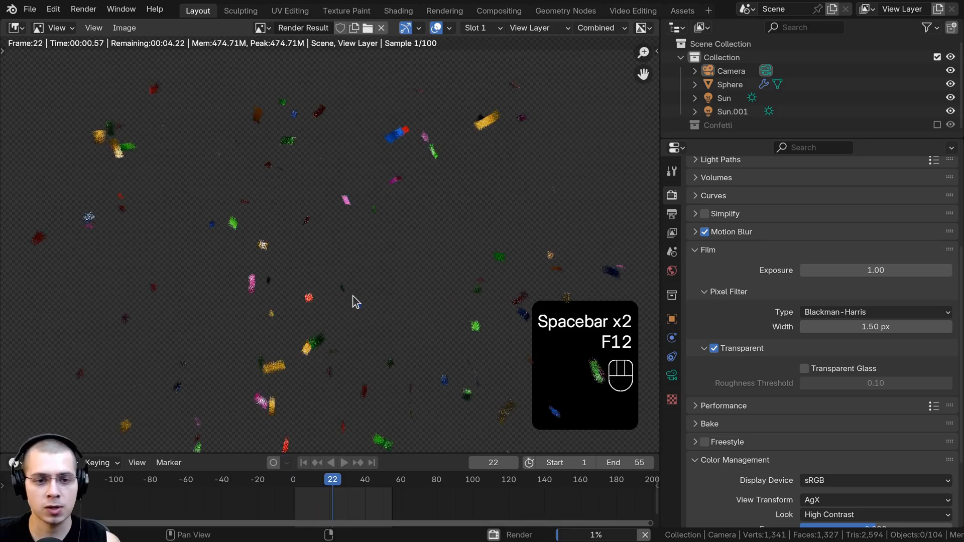
scroll(327, 236, "up", 6)
middle_click_drag(281, 202, 421, 191)
scroll(366, 221, "down", 5)
middle_click_drag(418, 237, 438, 298)
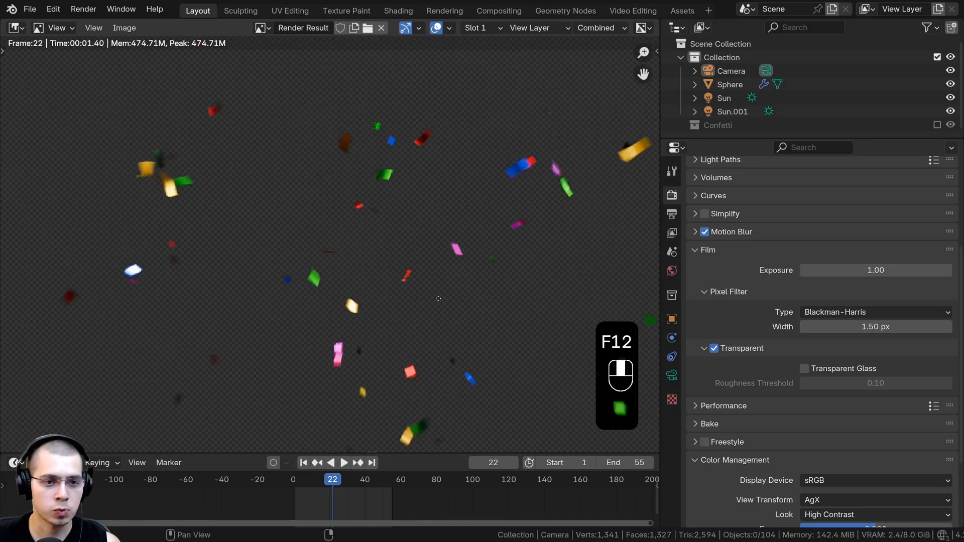
scroll(438, 298, "down", 4)
key("Escape")
Collapse the Film settings and enable Denoise for the final render in the Sampling settings.
key("space")
key("space")
left_click(709, 251)
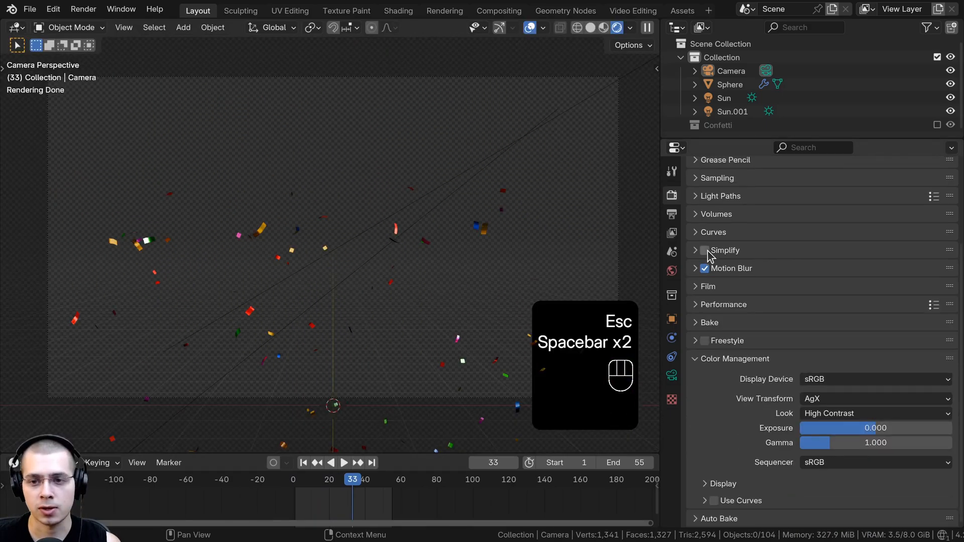
scroll(702, 347, "up", 5)
left_click(695, 285)
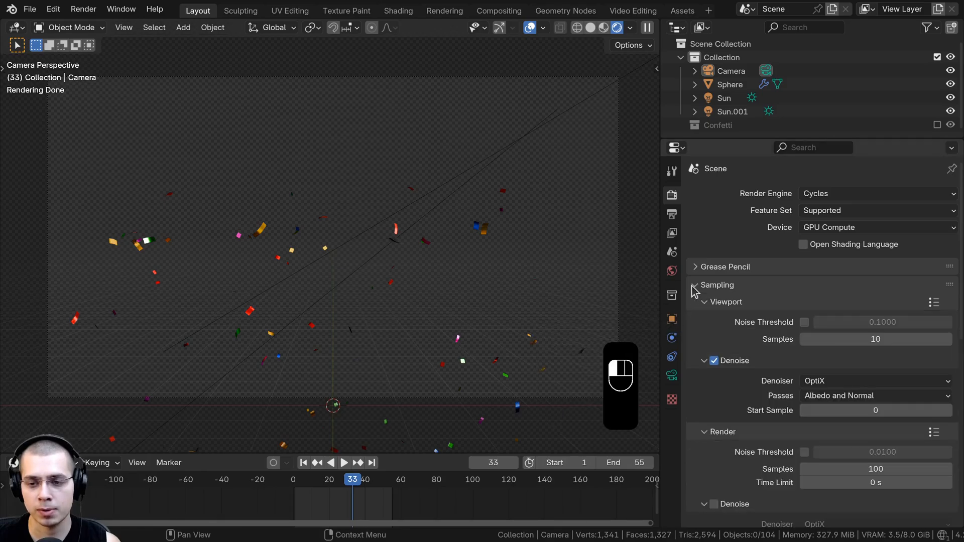
scroll(740, 415, "down", 4)
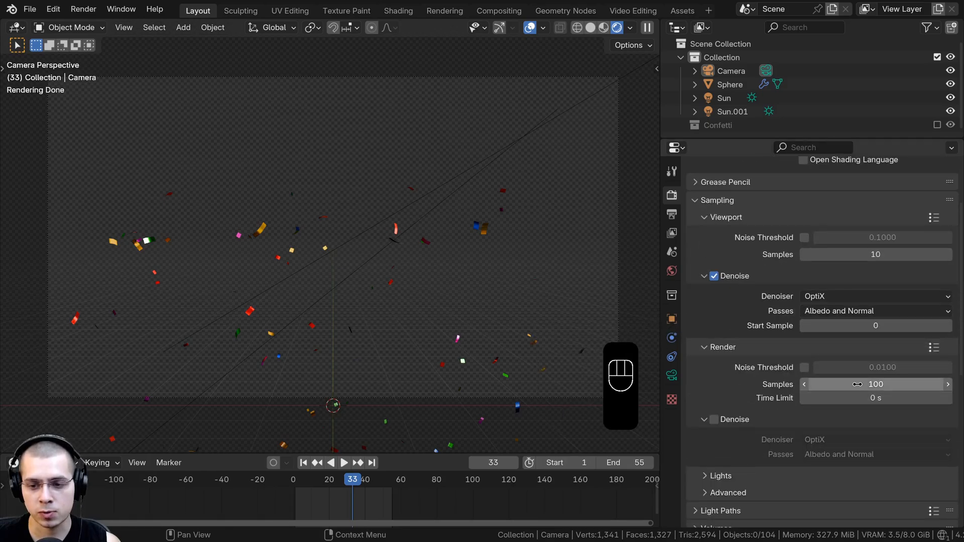
scroll(856, 384, "down", 3)
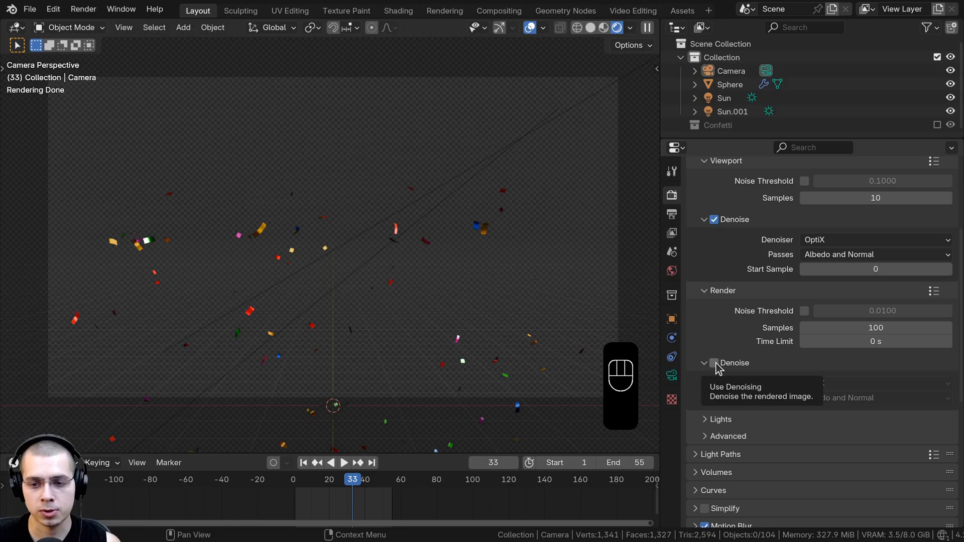
left_click(714, 364)
Scrub the animation to frame 25 and render that frame to check the denoised result.
mouse_move(353, 483)
left_mouse_down()
mouse_move(359, 490)
mouse_move(340, 489)
left_mouse_up()
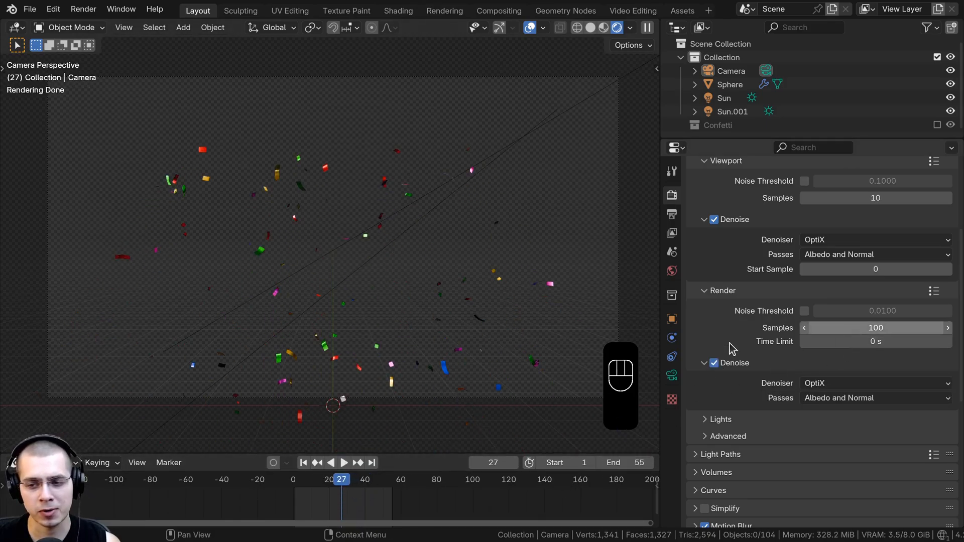
key("space")
key("space")
left_click(351, 494)
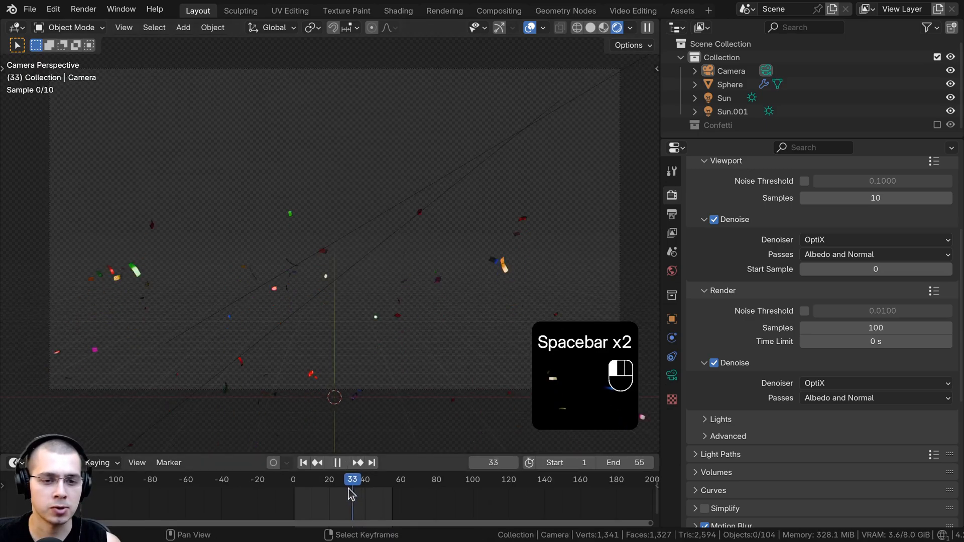
left_click_drag(352, 495, 347, 495)
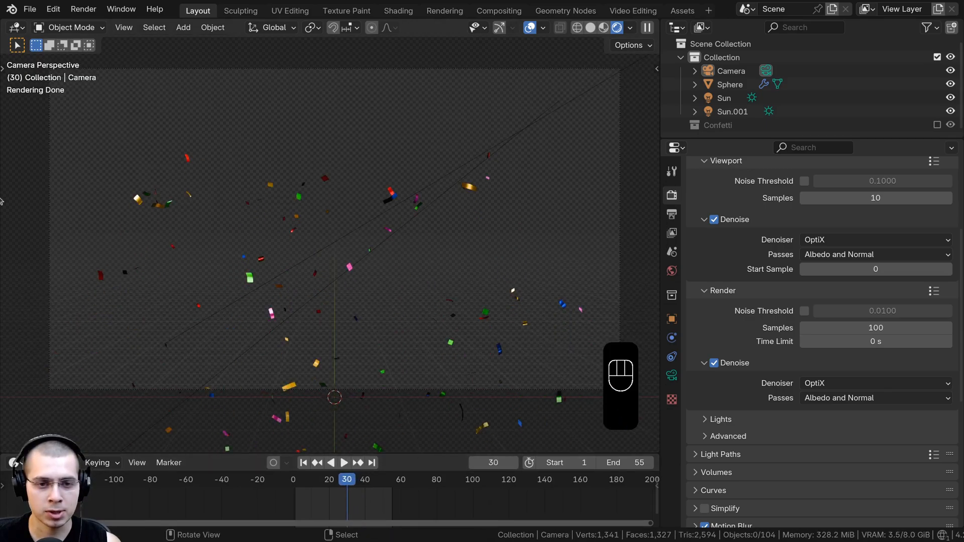
left_click_drag(339, 501, 337, 501)
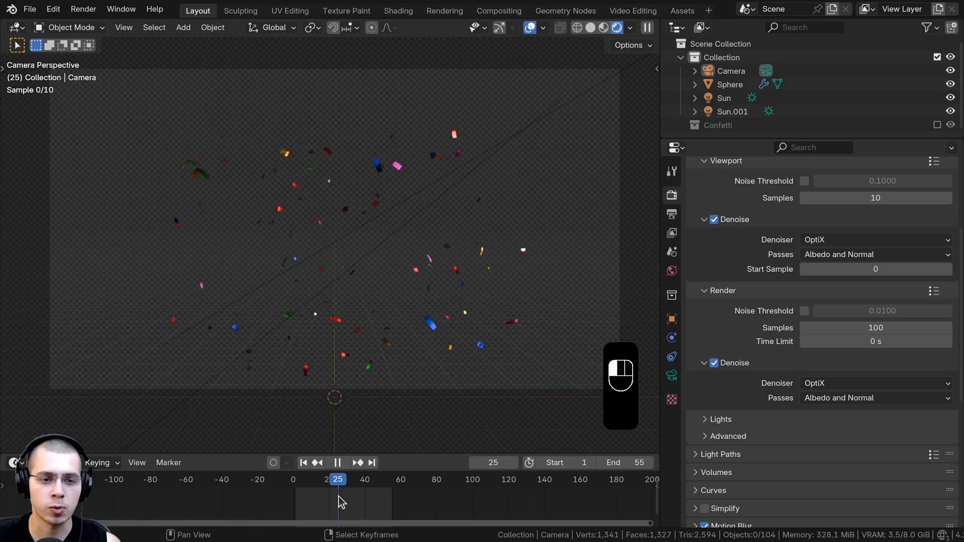
key("F12")
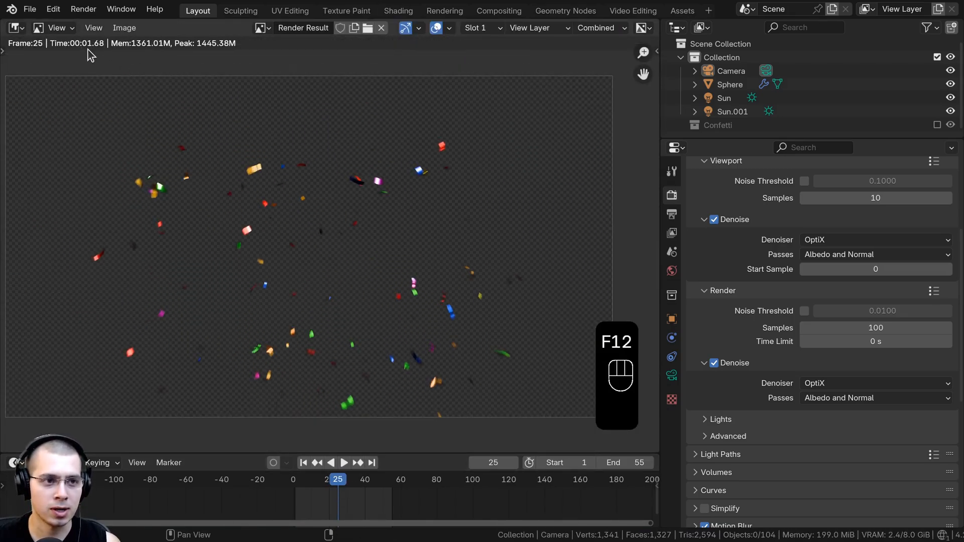
middle_click_drag(391, 248, 413, 252)
key("Escape")
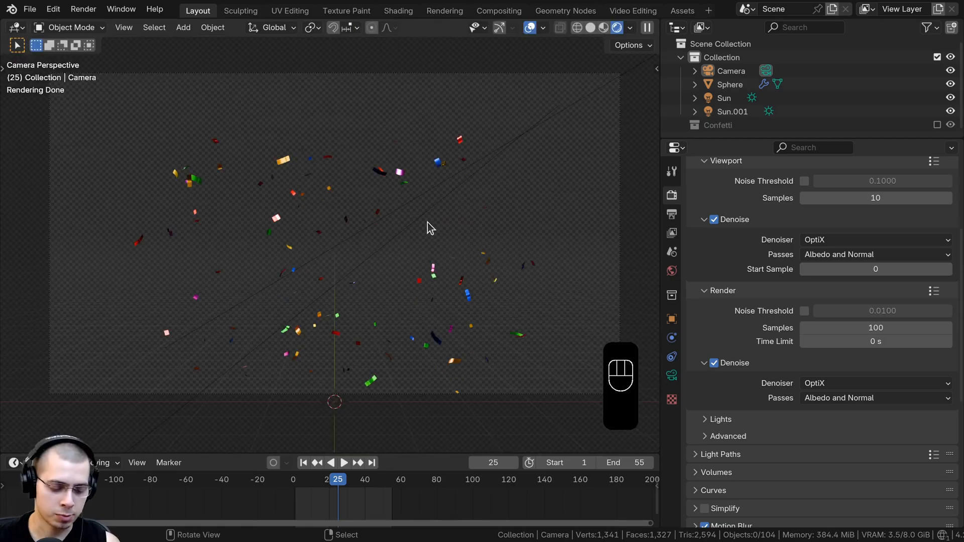
Save the confetti project and render the full animation as an image sequence.
key("ctrl+s")
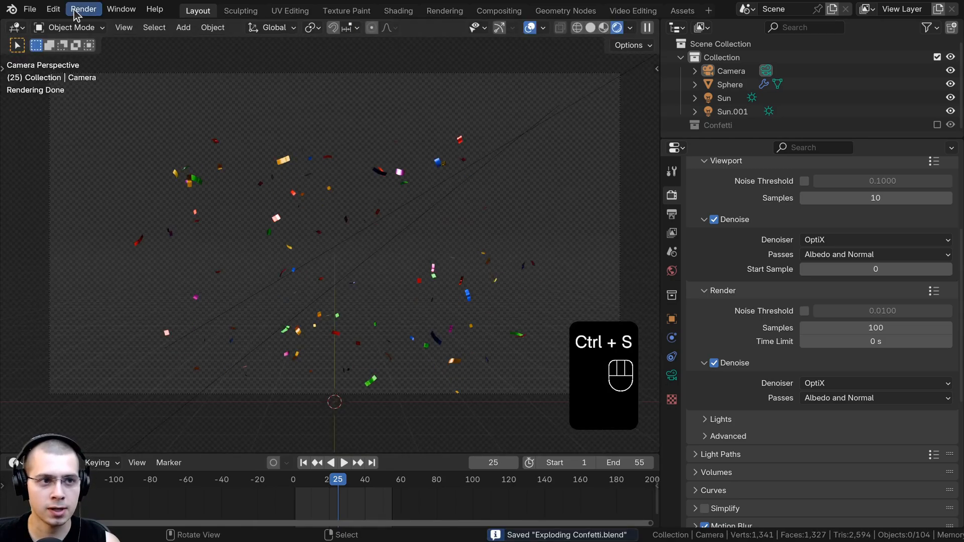
left_click(75, 10)
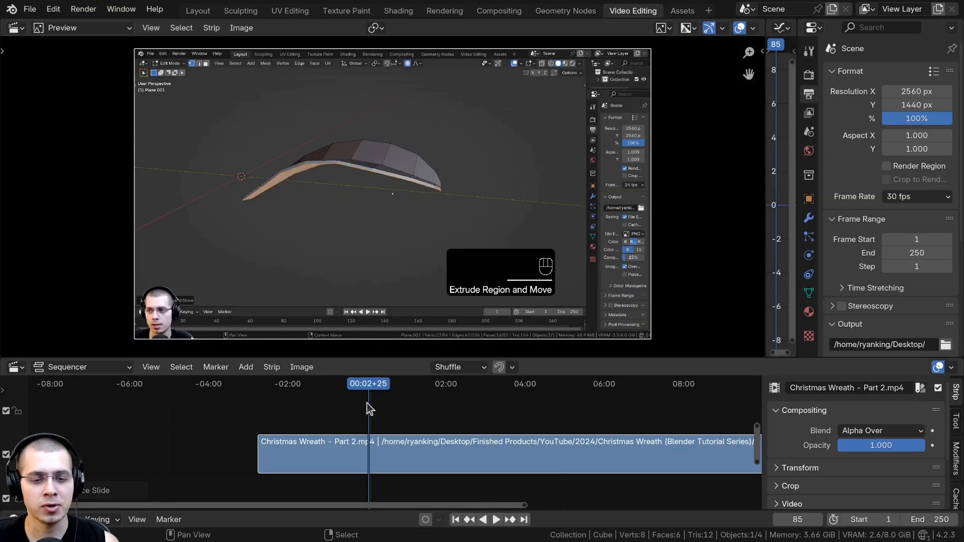
In the video editing project, move the playhead to frame 104 and choose 30 fps as the frame rate.
scroll(383, 405, "up", 5)
scroll(454, 270, "up", 3)
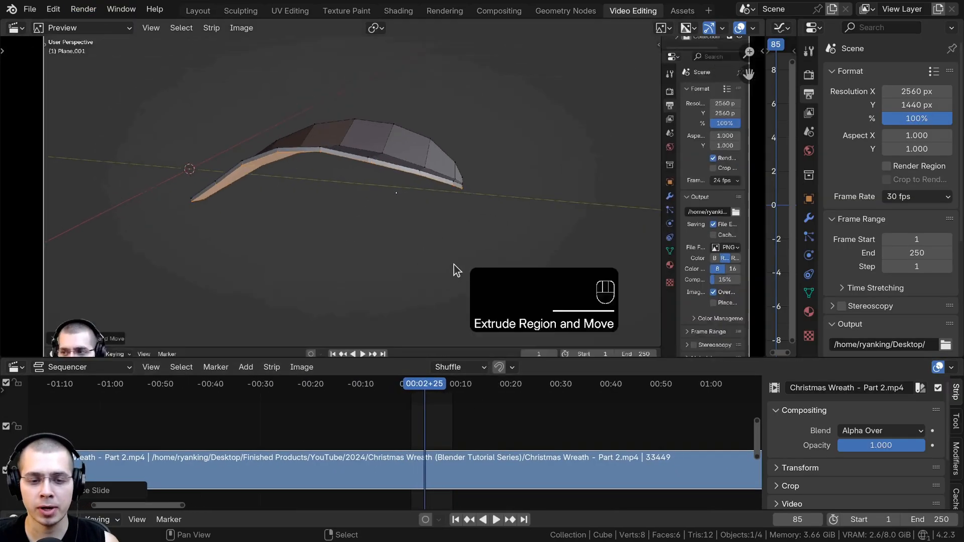
scroll(502, 281, "down", 3)
left_click(481, 408)
scroll(482, 408, "up", 5)
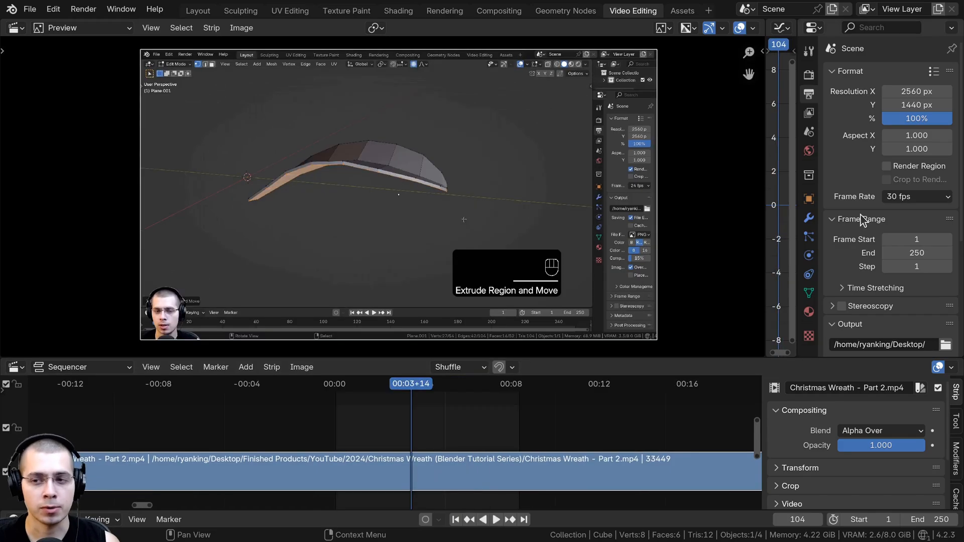
left_click(908, 197)
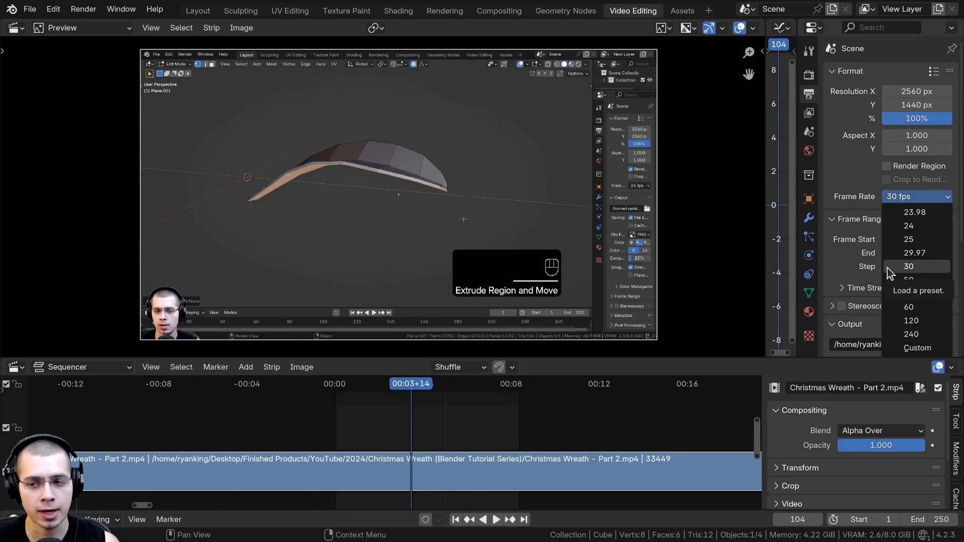
left_click(906, 267)
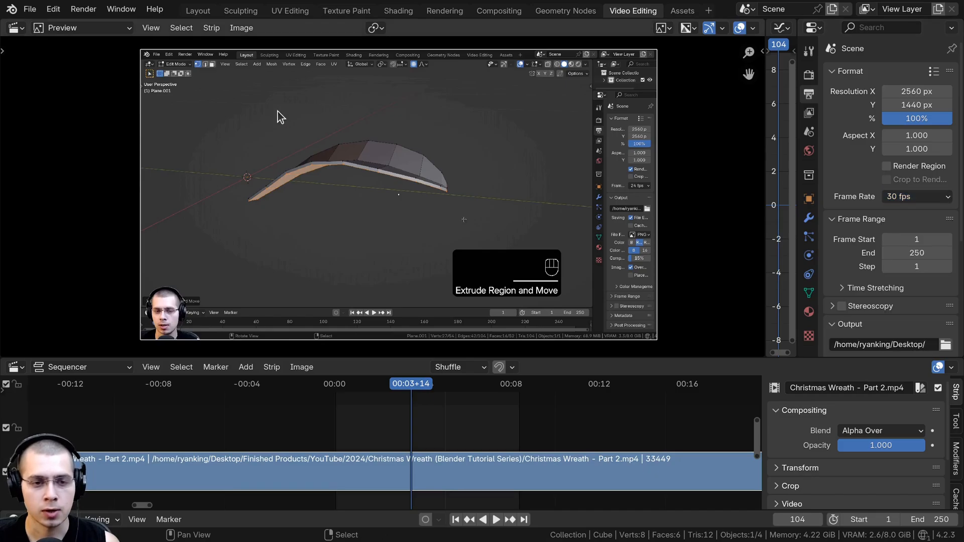
left_click(899, 197)
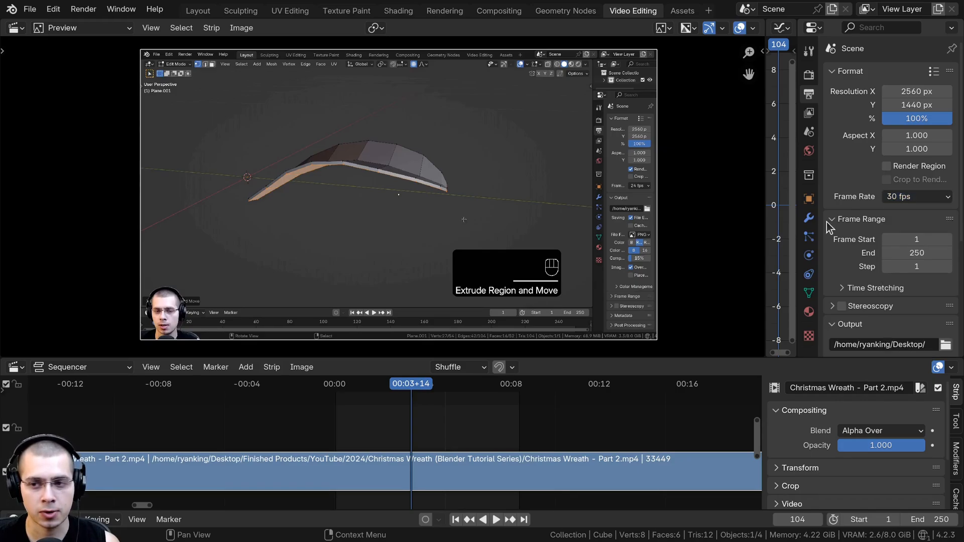
At frame 19 of the sequencer, add all PNG images from the Exploding Frames folder as one image strip.
left_click(346, 416)
scroll(359, 397, "up", 2)
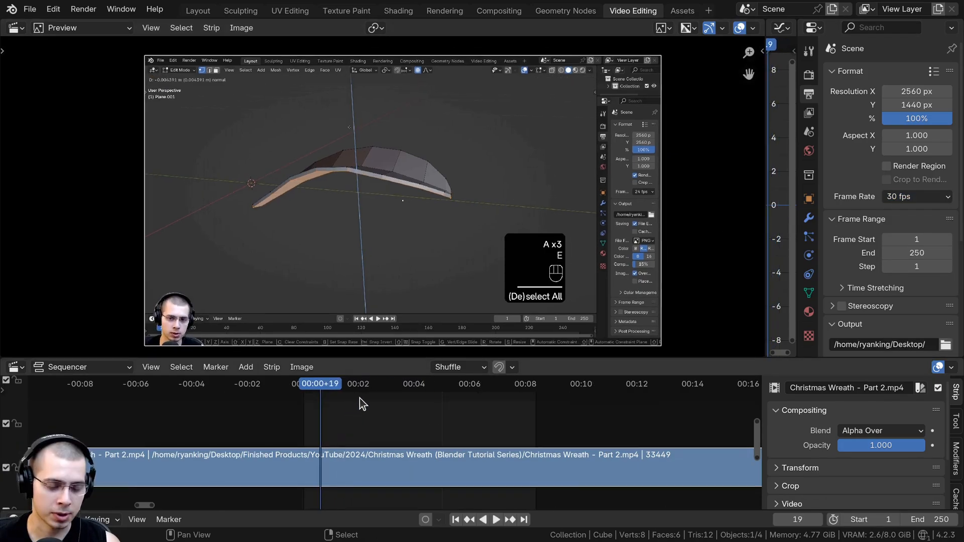
key("shift+a")
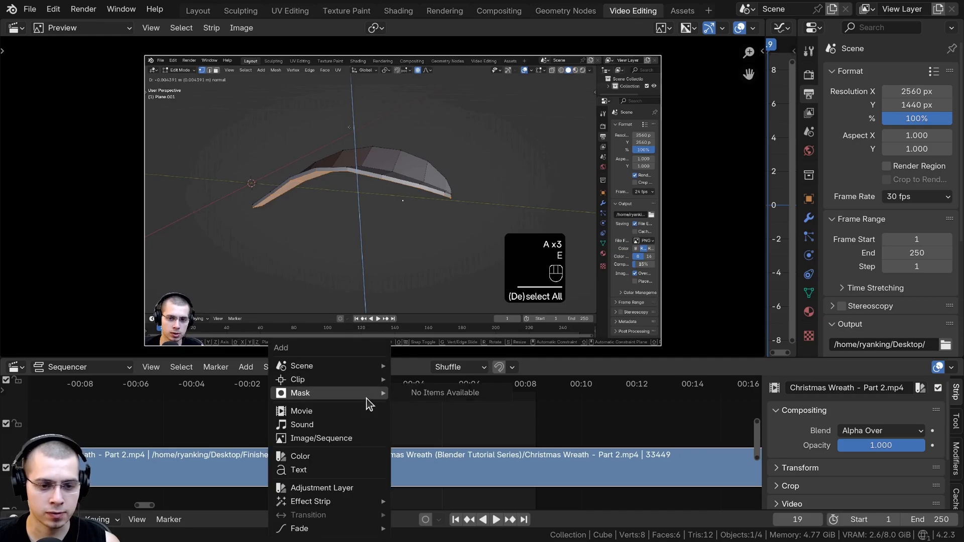
left_click(321, 438)
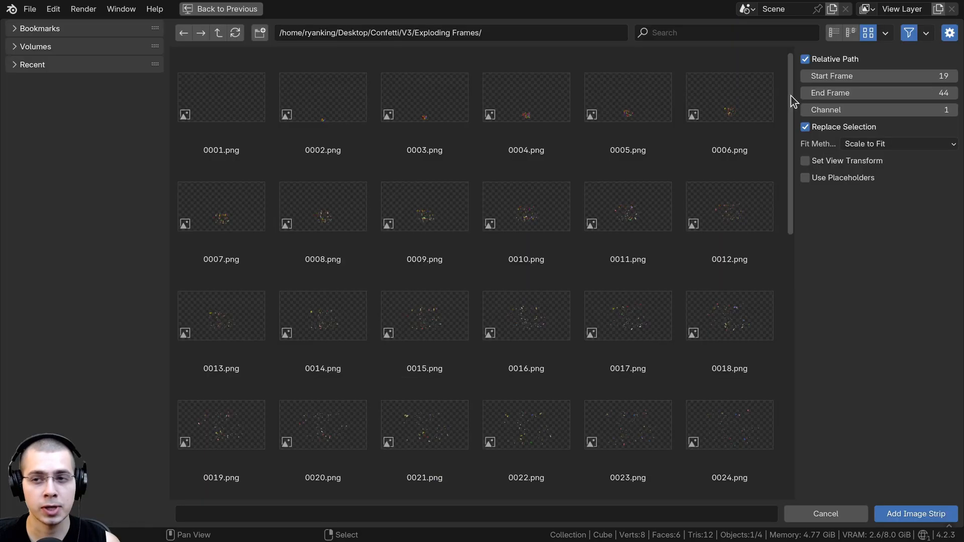
scroll(732, 251, "down", 8)
scroll(728, 151, "up", 8)
left_click(496, 257)
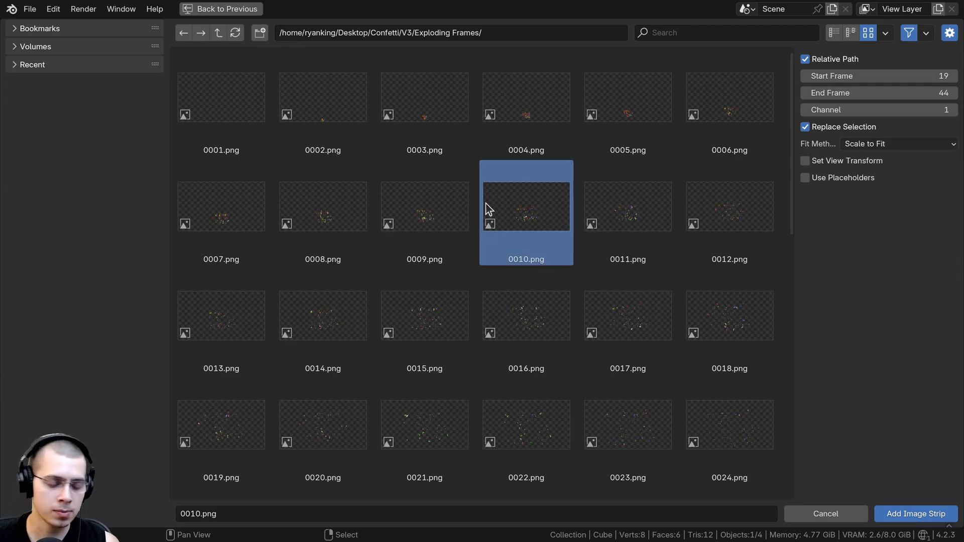
key("a")
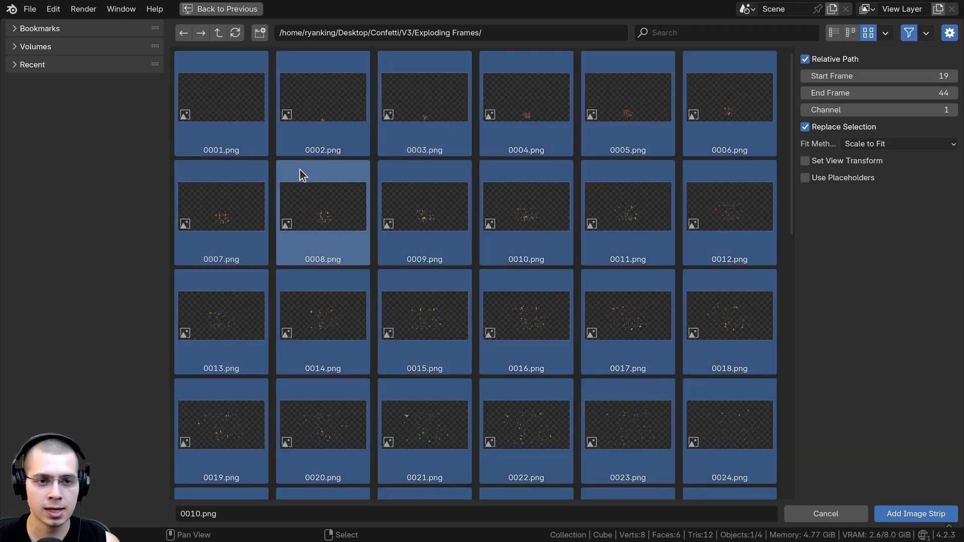
left_click(899, 513)
Place the confetti image strip on the channel above the Christmas Wreath video strip, just after frame 19.
scroll(441, 447, "down", 1)
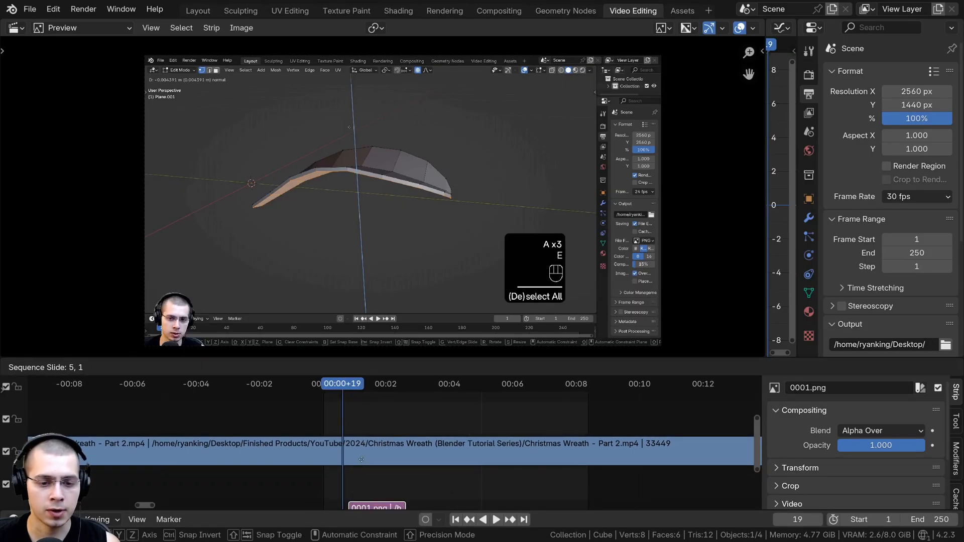
left_click(362, 474)
scroll(400, 458, "up", 3)
scroll(400, 457, "down", 1)
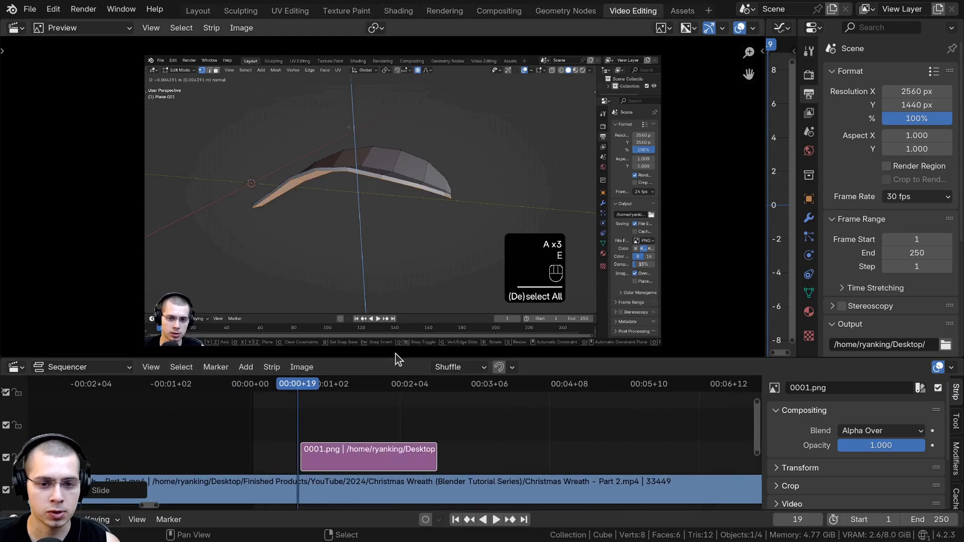
Play the sequence and duplicate the confetti strip twice, lining the copies up end to end.
key("space")
key("shift+d")
left_click(395, 442)
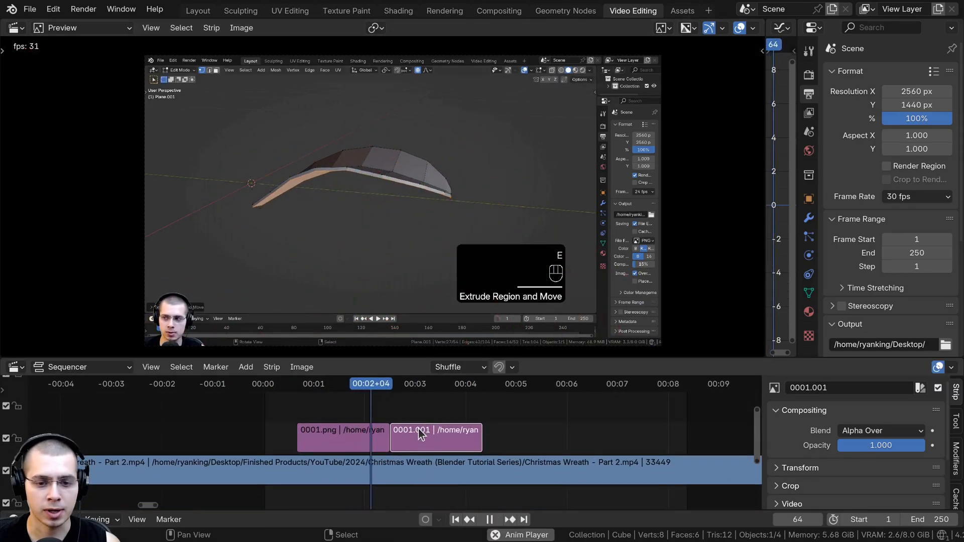
key("shift+d")
left_click(443, 427)
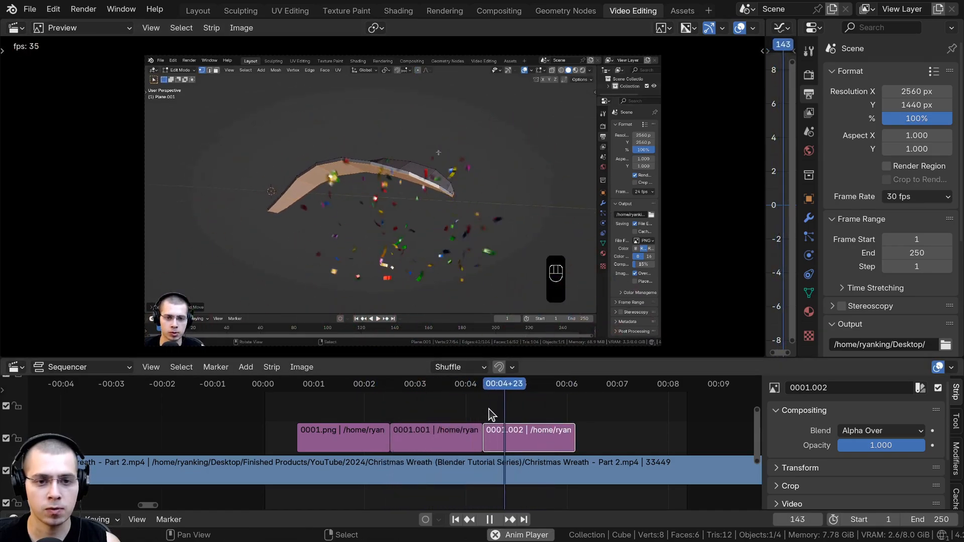
Save Exploding Confetti.blend and close the finished render to return to the camera view.
key("ctrl+s")
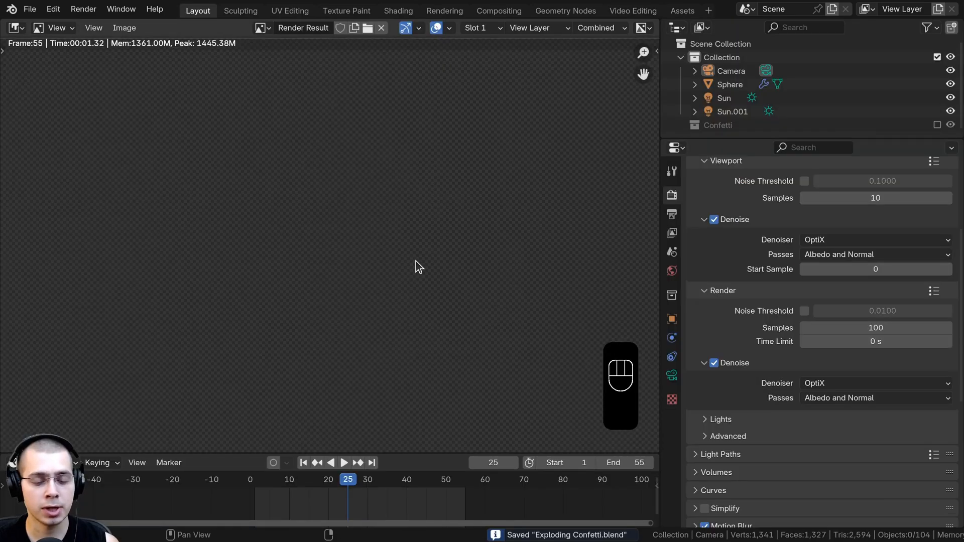
key("Escape")
key("Escape")
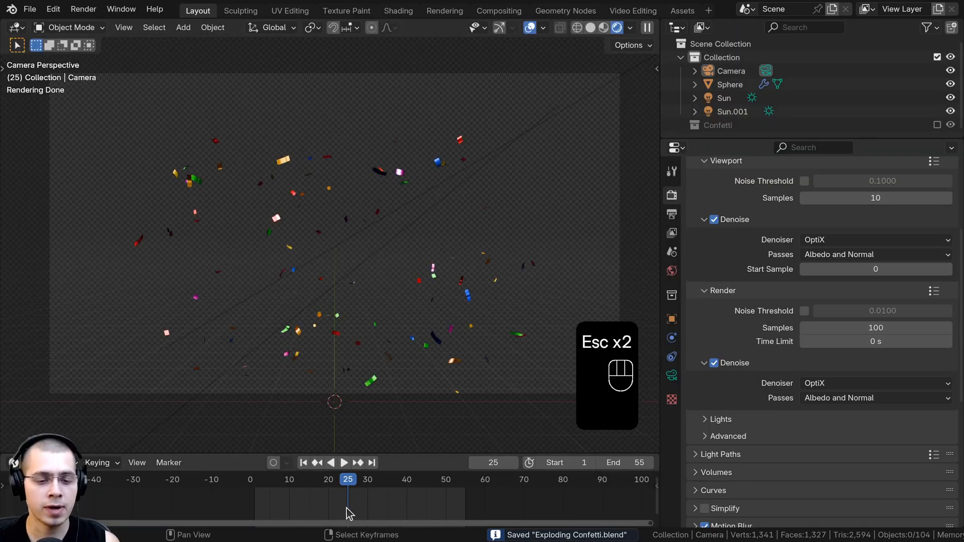
Save the project as a new file named Falling Confetti.blend in the V3 folder.
mouse_move(347, 507)
left_mouse_down()
mouse_move(328, 510)
mouse_move(336, 507)
left_mouse_up()
scroll(396, 166, "down", 3)
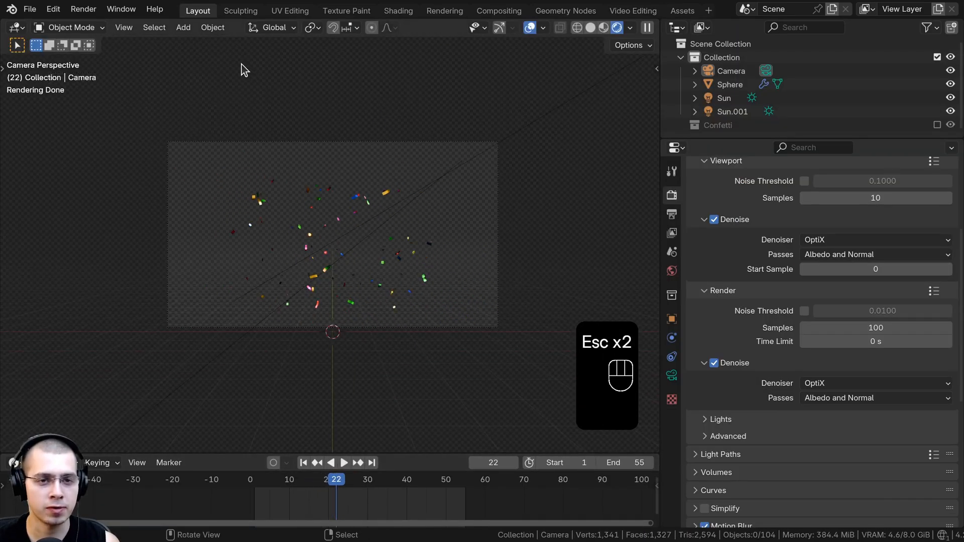
scroll(223, 65, "down", 2)
scroll(236, 239, "up", 5)
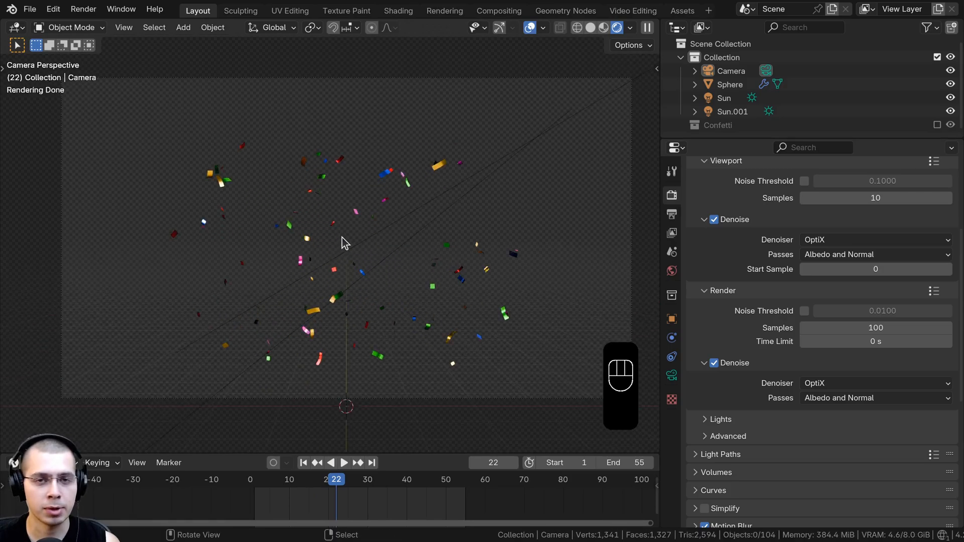
left_click(31, 10)
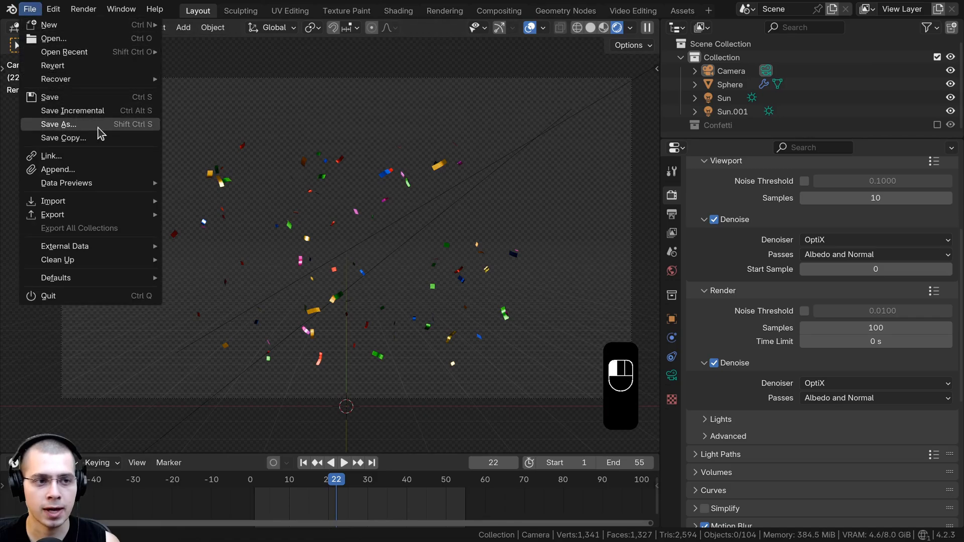
left_click(76, 124)
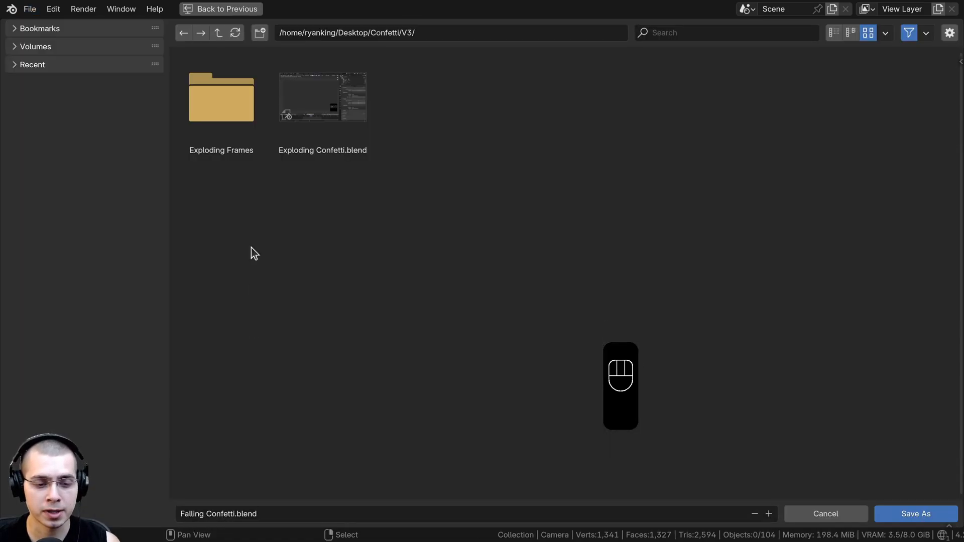
left_click(889, 521)
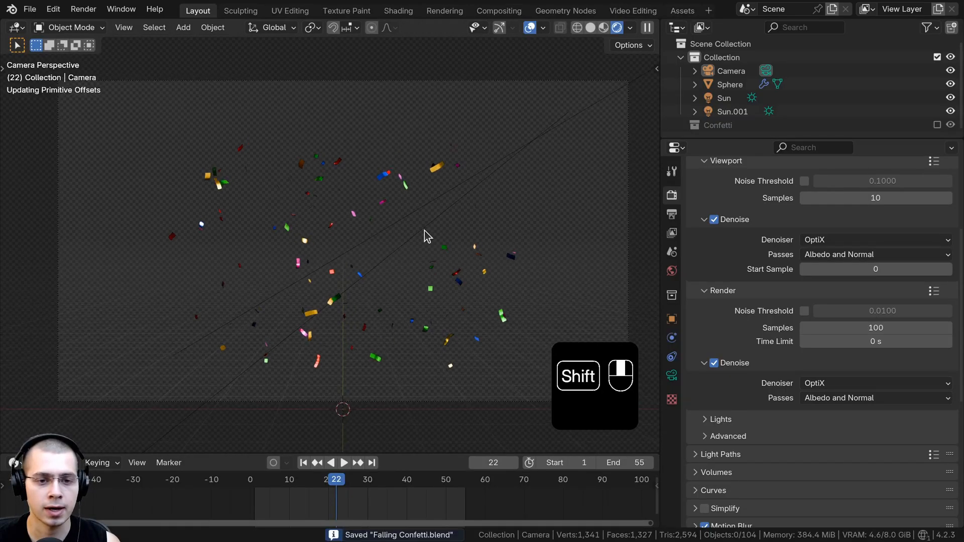
Switch the viewport to solid shading and delete all vertices of the Sphere emitter's mesh.
key("z")
middle_click_drag(459, 301, 393, 266, "shift")
scroll(341, 286, "up", 4)
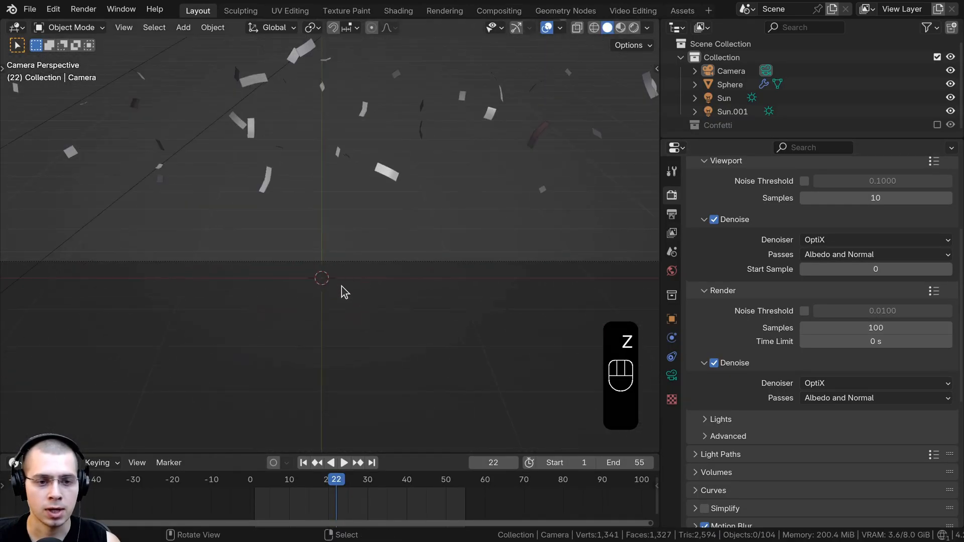
right_click(266, 179)
middle_click_drag(301, 211, 350, 173)
scroll(394, 288, "up", 4)
key("Tab")
key("a")
key("a")
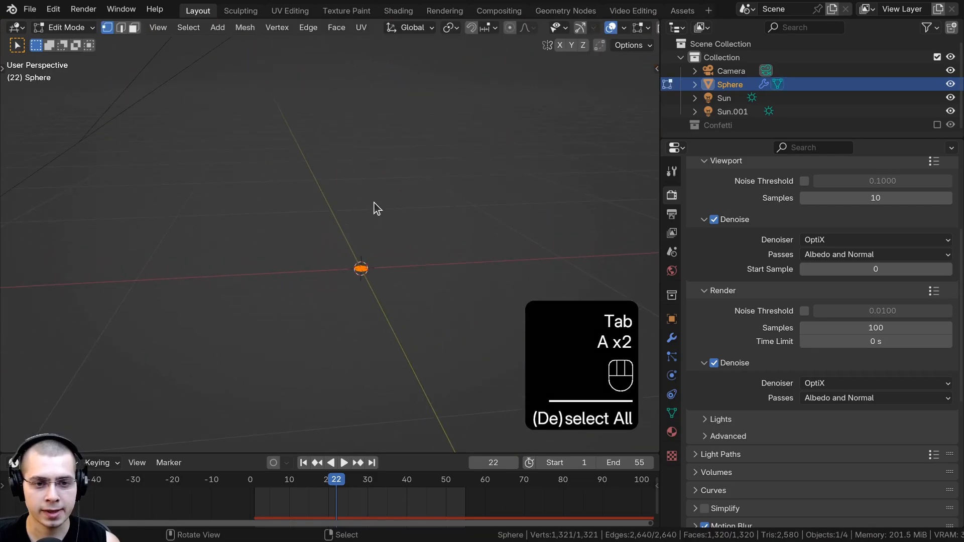
key("x")
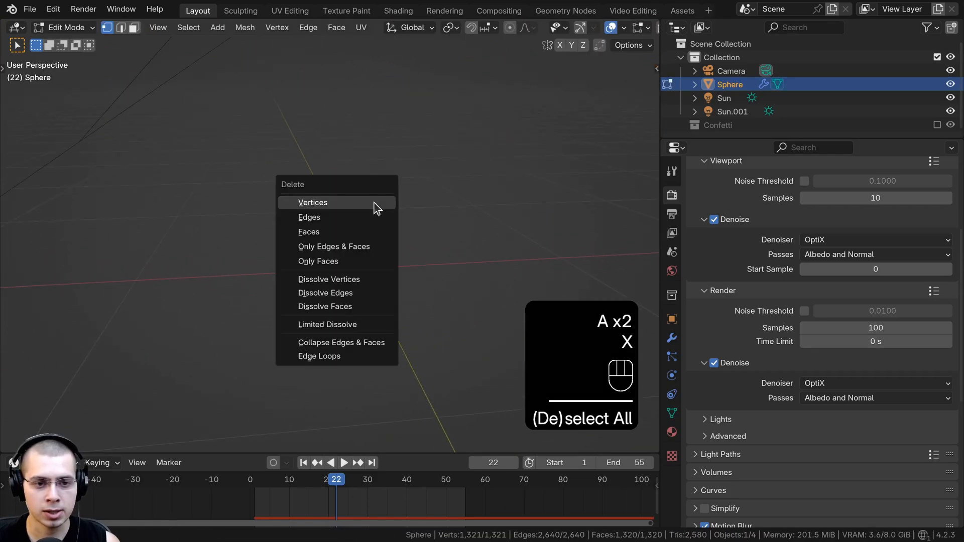
left_click(329, 204)
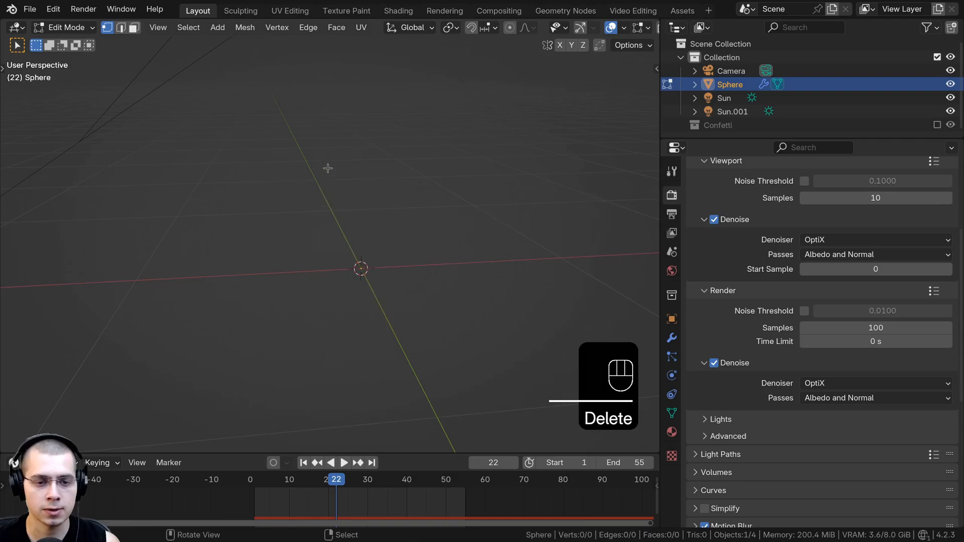
Add a plane as the emptied Sphere emitter's new mesh and return to Object Mode.
key("shift+a")
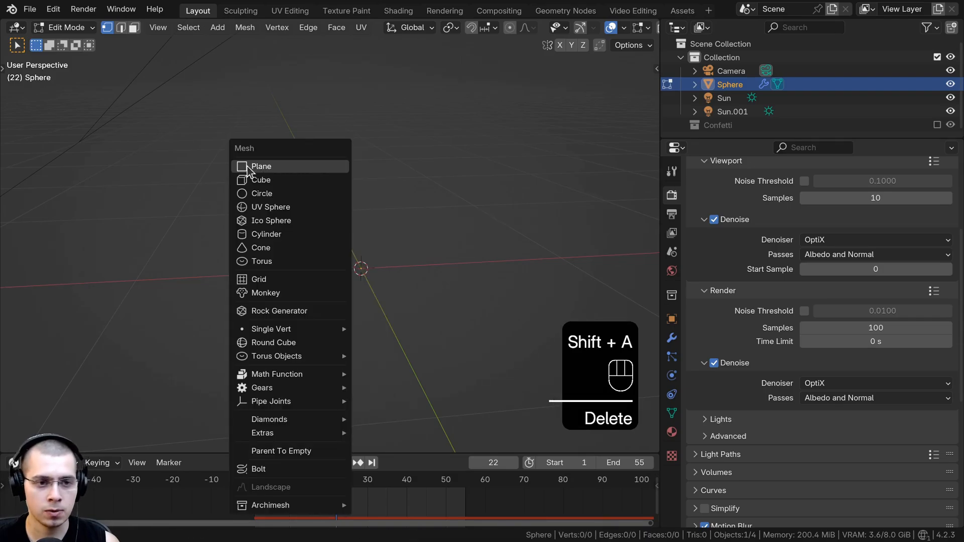
left_click(260, 167)
scroll(323, 215, "down", 4)
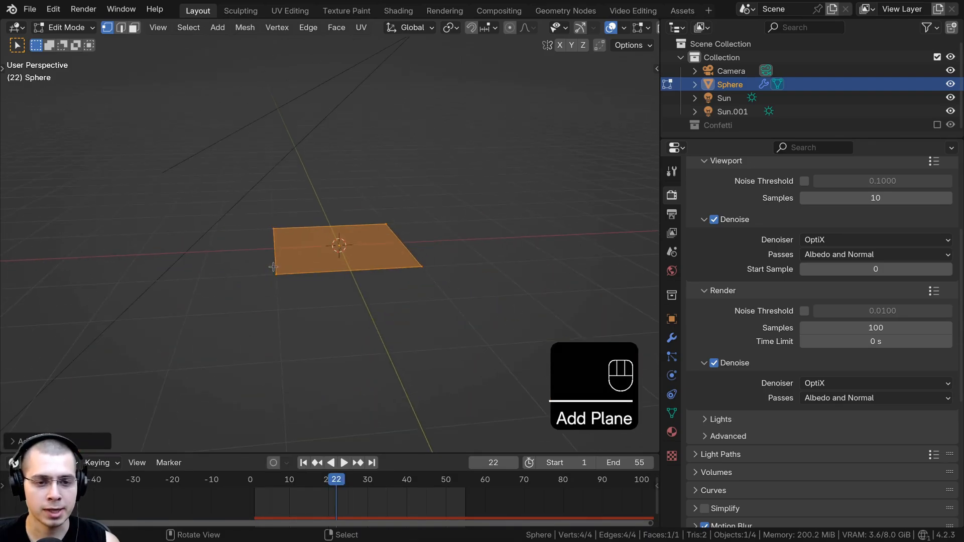
key("g")
left_click(326, 219)
key("Tab")
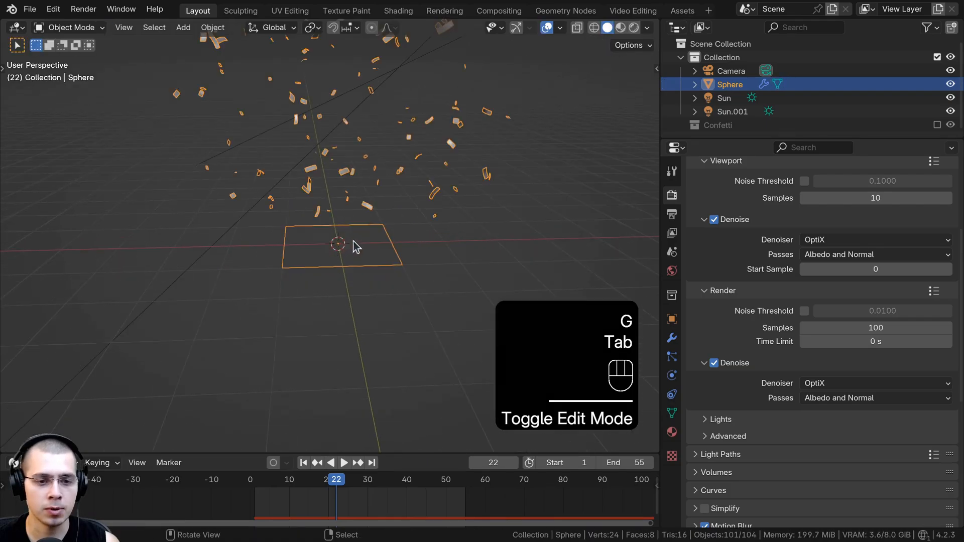
Play the animation briefly, reopen the plane for mesh editing and return to frame 0.
key("space")
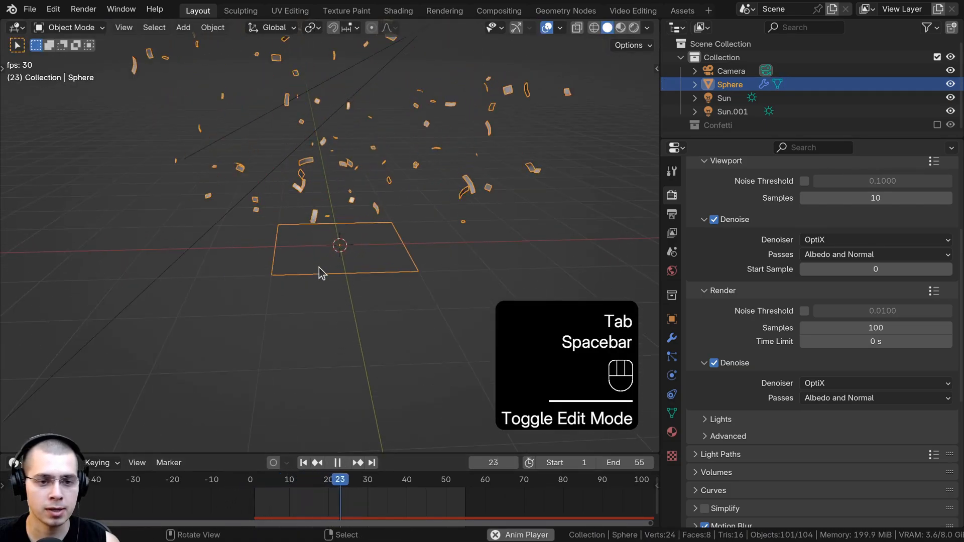
key("Tab")
key("space")
left_click(250, 479)
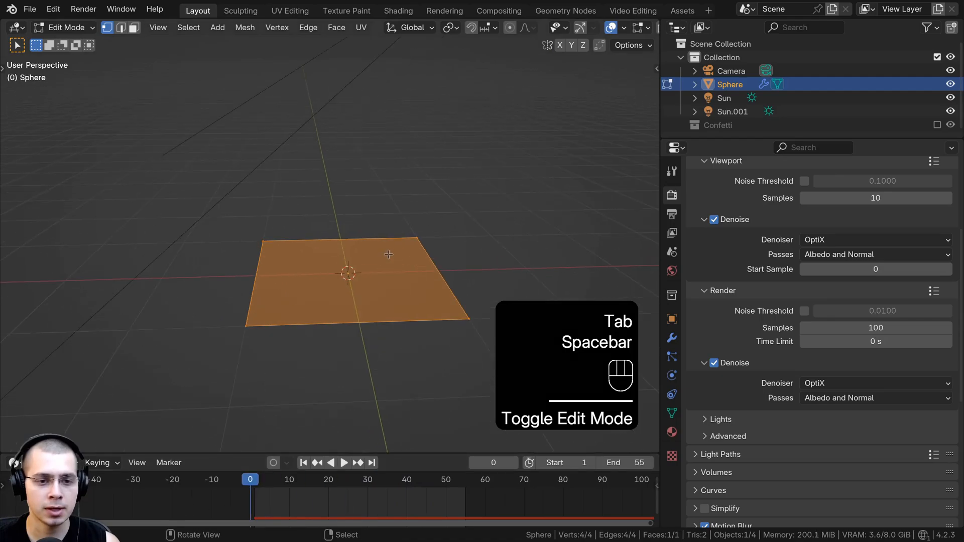
In camera view, enlarge the plane and stretch it along the X axis until it is wider than the camera frame.
key("KP_0")
middle_click_drag(374, 357, 390, 281, "shift")
key("s")
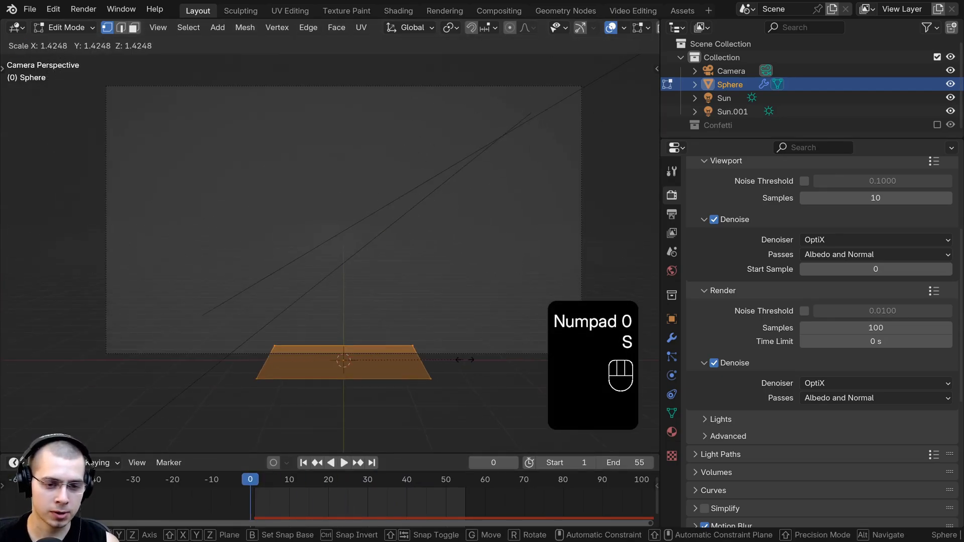
left_click(562, 360)
scroll(424, 303, "down", 3)
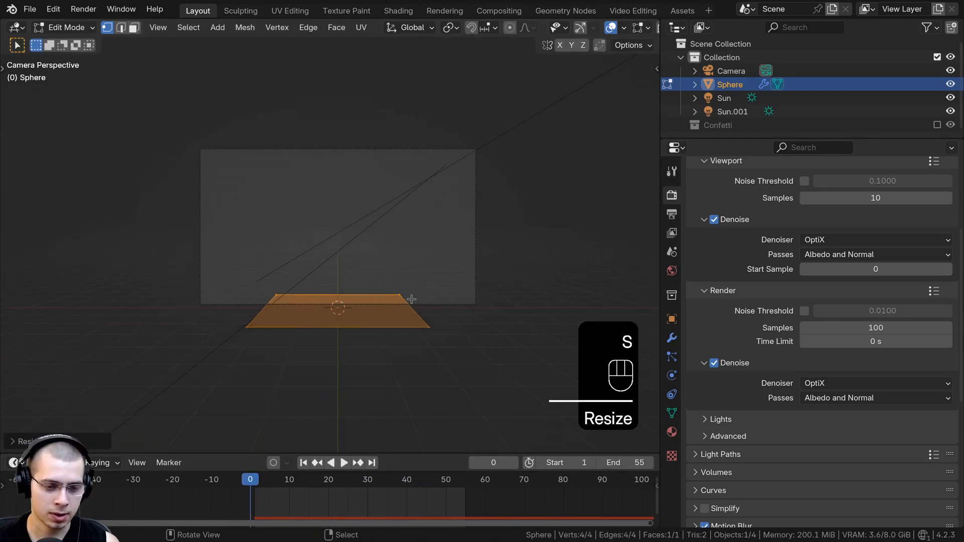
key("s")
key("x")
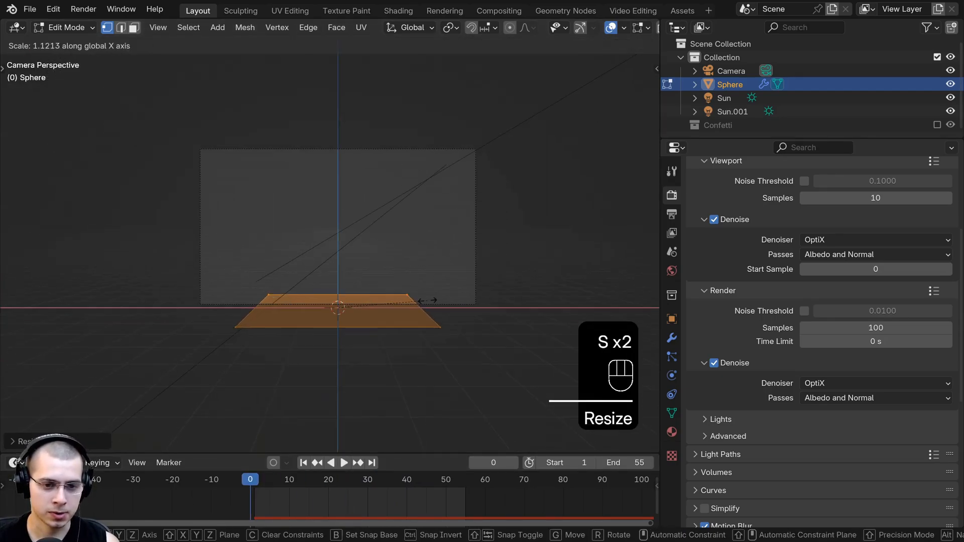
key("s")
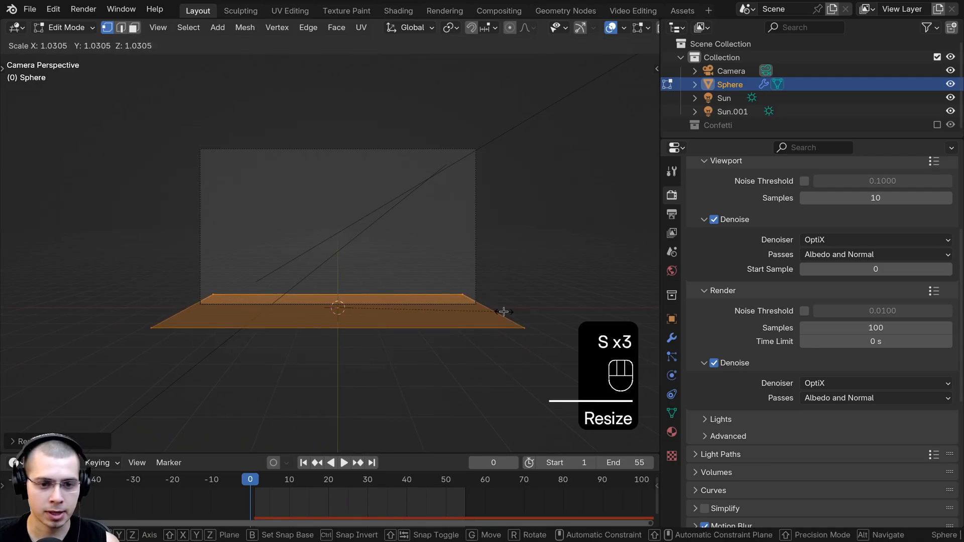
left_click(472, 319)
Raise the plane along the Z axis to just above the camera frame.
key("g")
key("z")
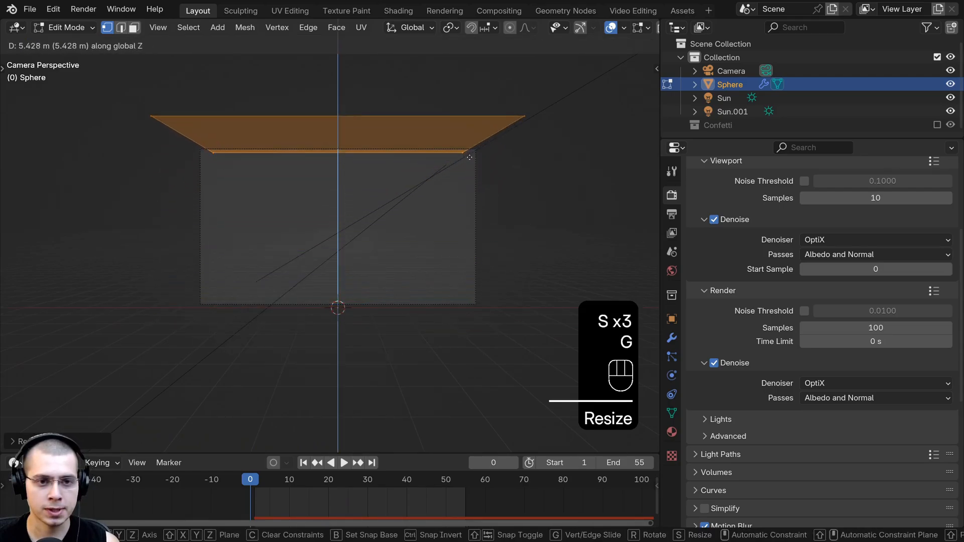
left_click(452, 176)
middle_click_drag(452, 175, 322, 226, "shift")
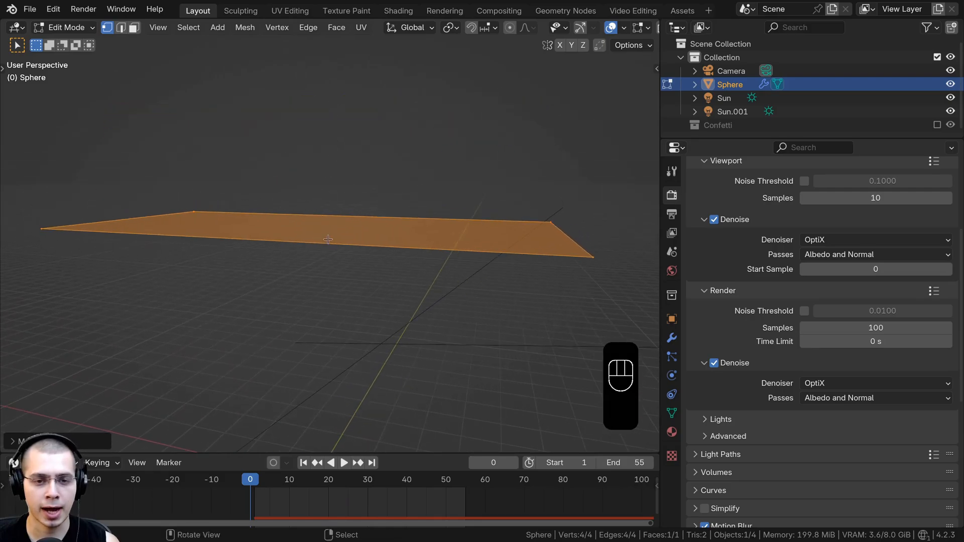
middle_click_drag(334, 144, 229, 203)
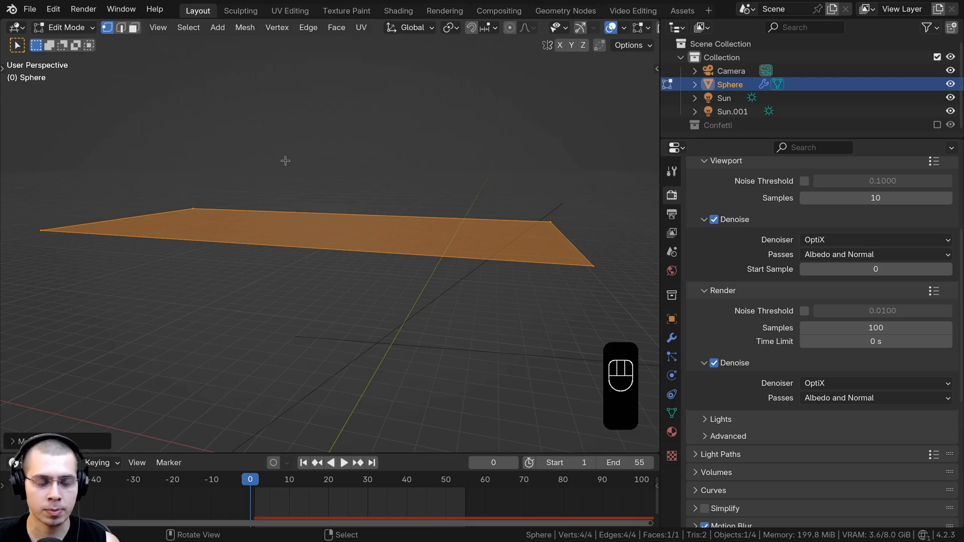
middle_click_drag(285, 160, 366, 130)
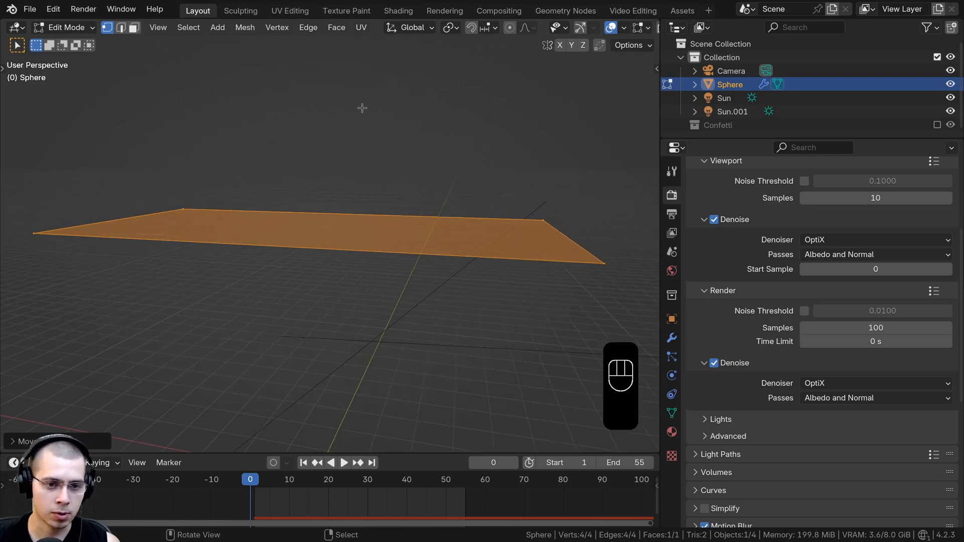
Rotate the plane 180° about the global Y axis to face downward, and leave Edit Mode.
key("r")
key("x")
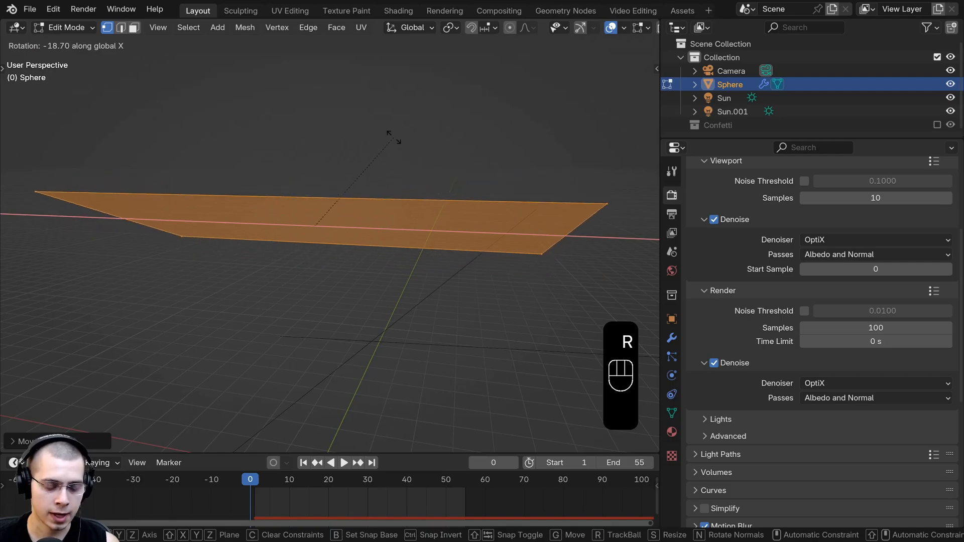
type("y")
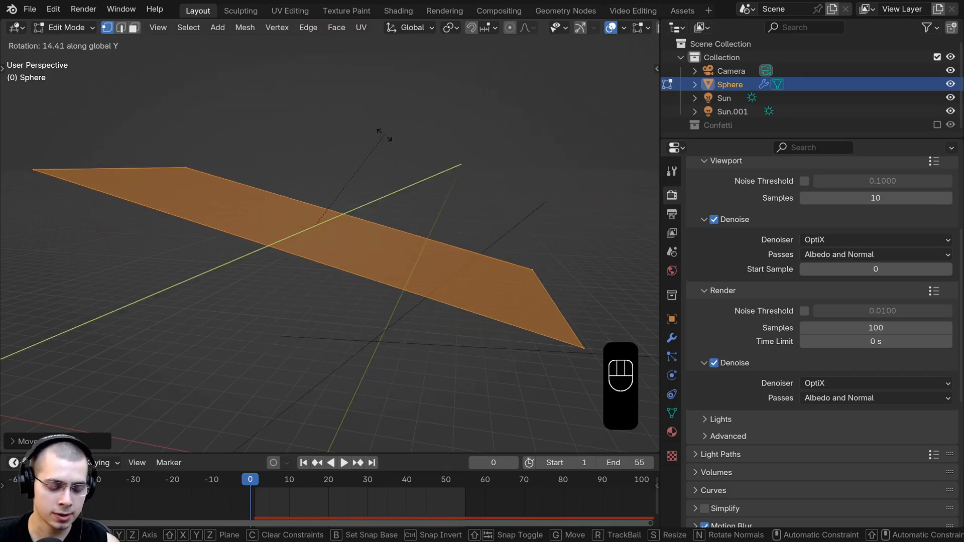
type("180")
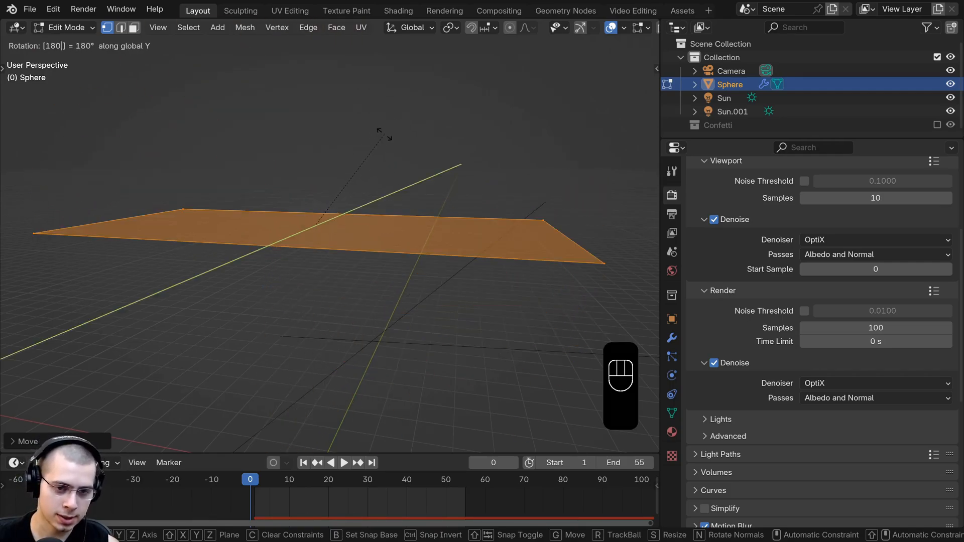
left_click(340, 213)
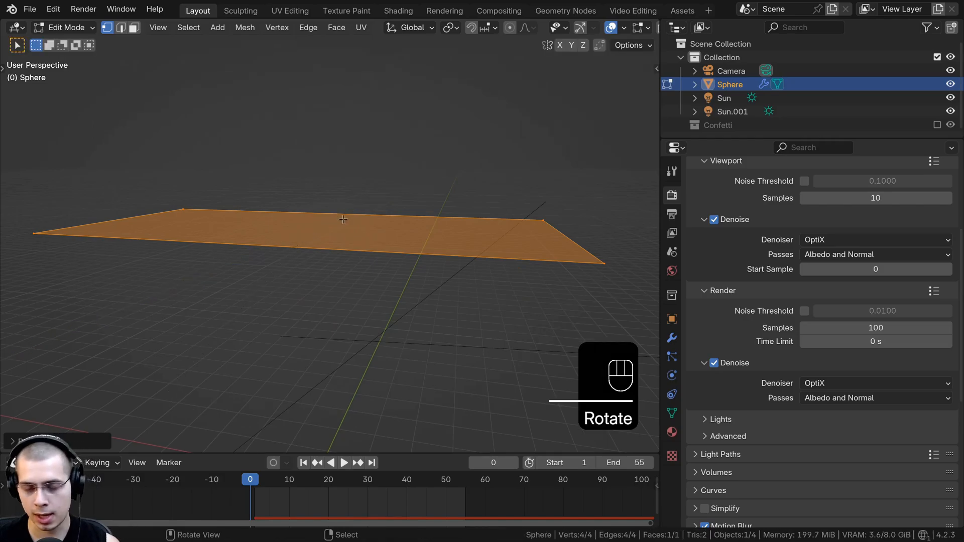
middle_click_drag(341, 213, 367, 181)
key("Tab")
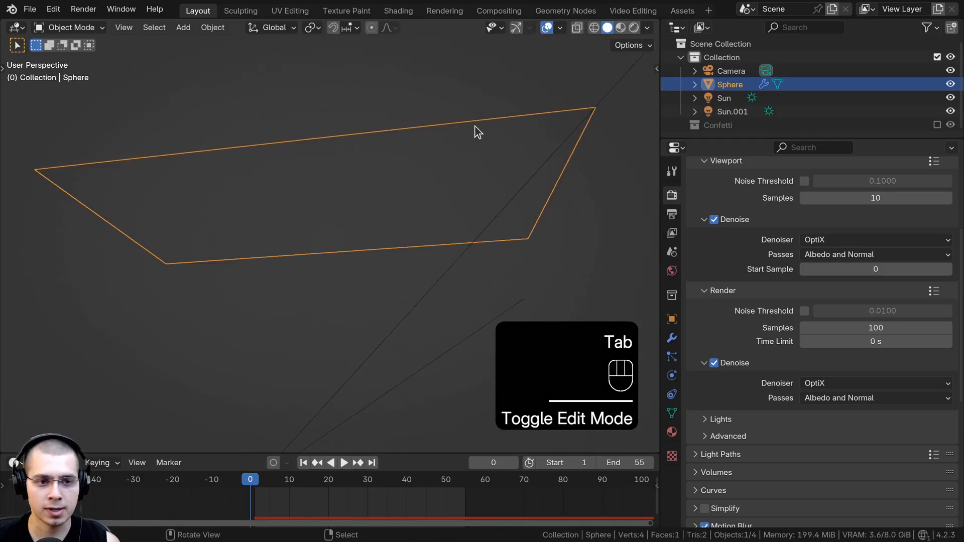
Delete the emitter's old particle bake, bake the particle system again and play the falling confetti.
middle_click_drag(475, 127, 329, 145)
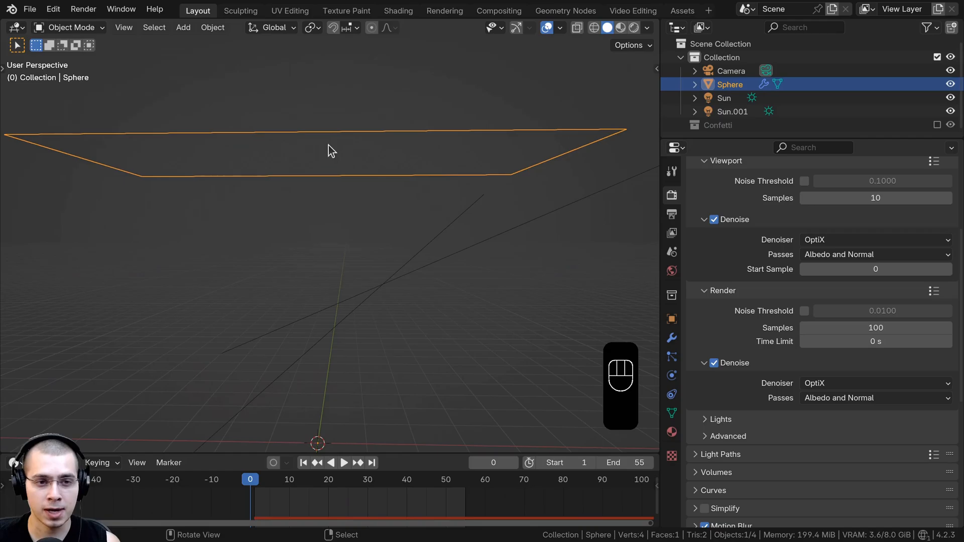
middle_click_drag(340, 231, 322, 477)
scroll(774, 359, "up", 2)
scroll(763, 352, "up", 5)
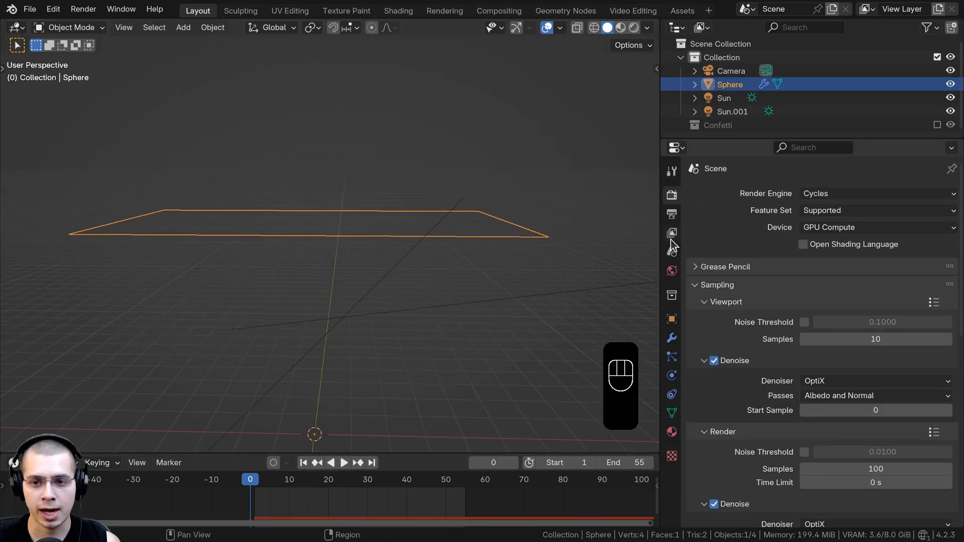
left_click(672, 356)
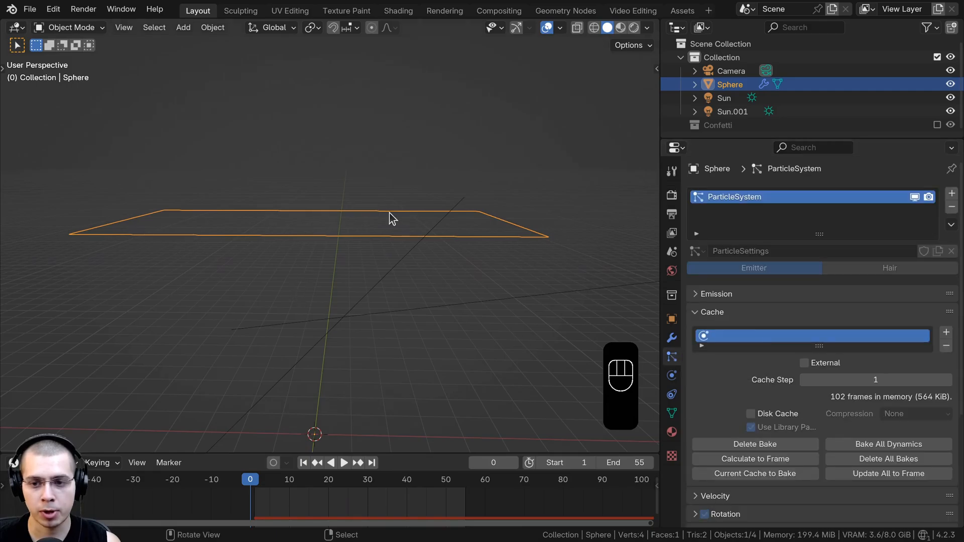
left_click(740, 447)
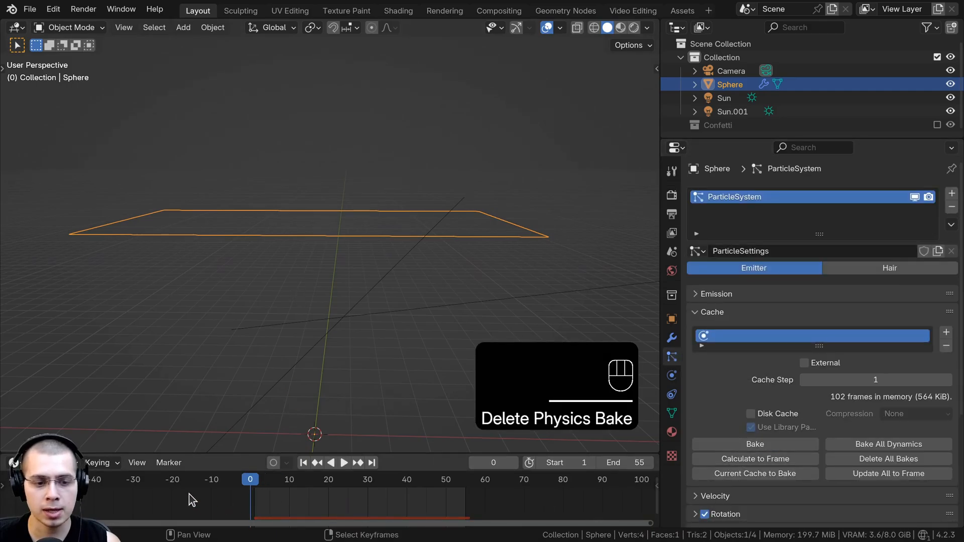
key("space")
left_click(742, 445)
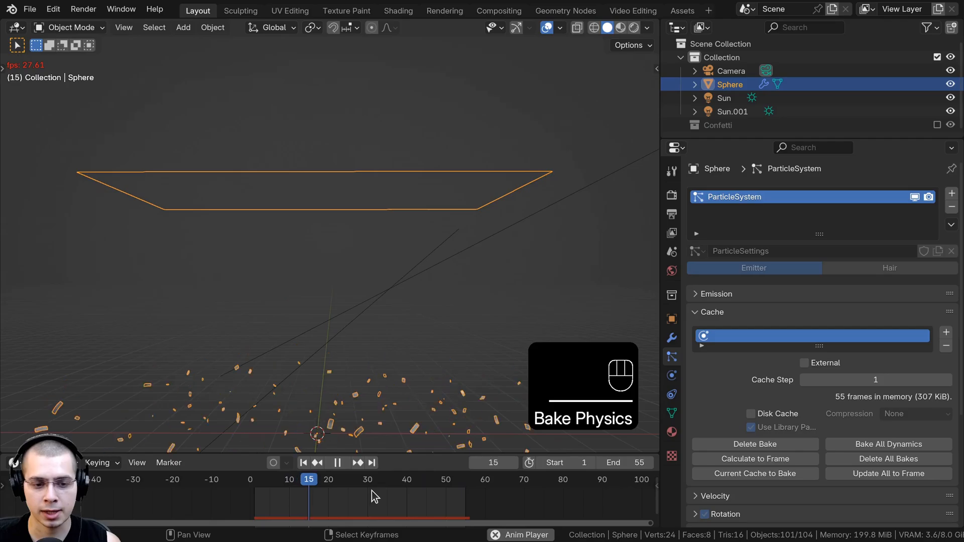
middle_click_drag(265, 271, 287, 478)
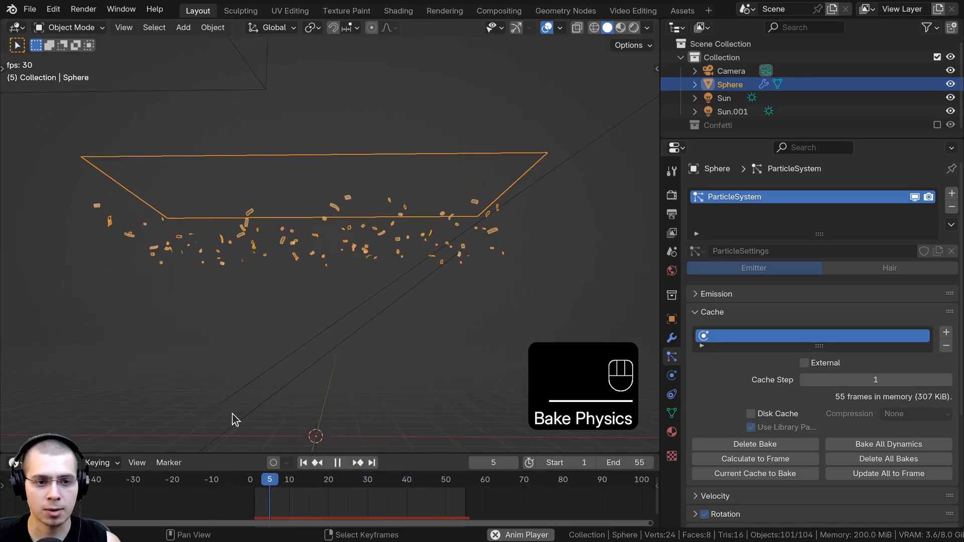
Stop playback, switch to camera view, delete the particle bake and replay the animation.
key("space")
key("KP_0")
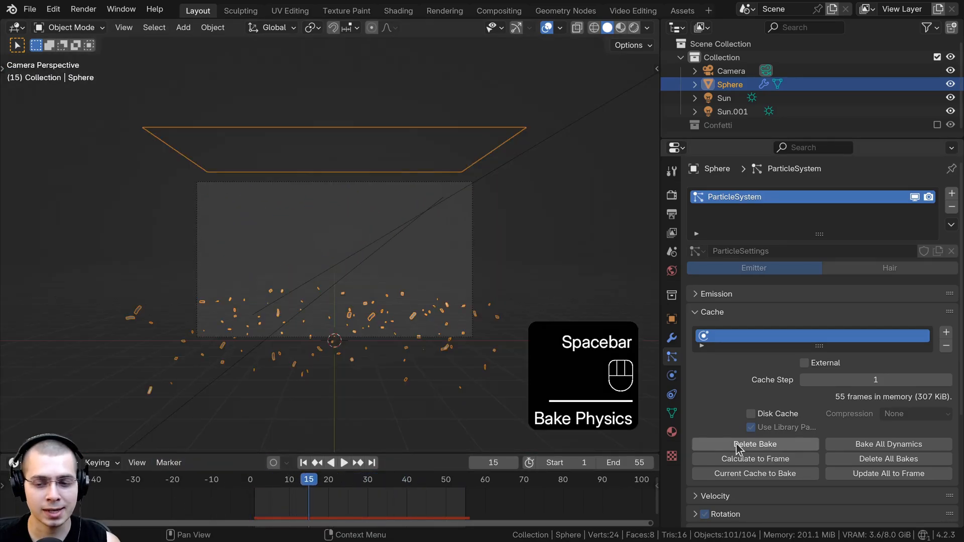
left_click(737, 445)
key("space")
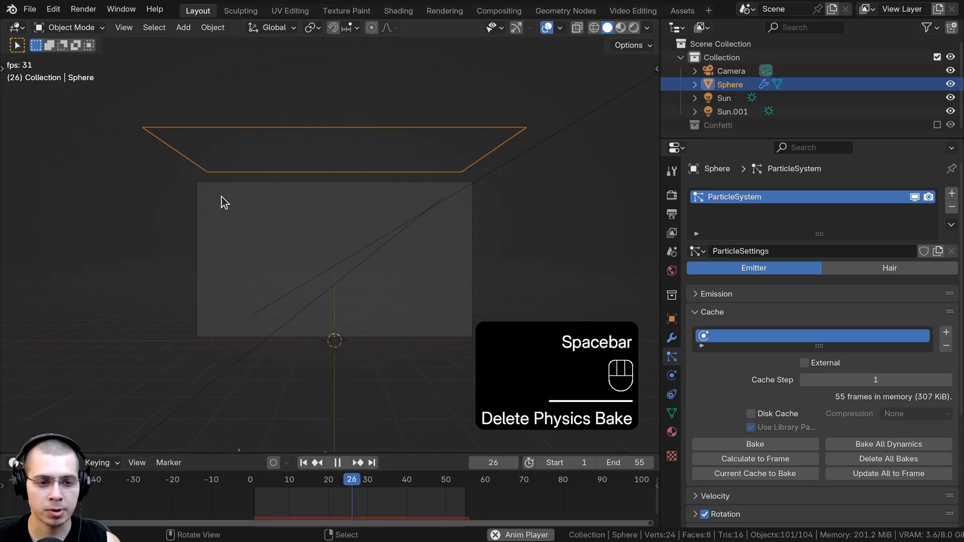
Stop playback, return to frame 0 and scale the emitter plane up slightly in Edit Mode.
key("space")
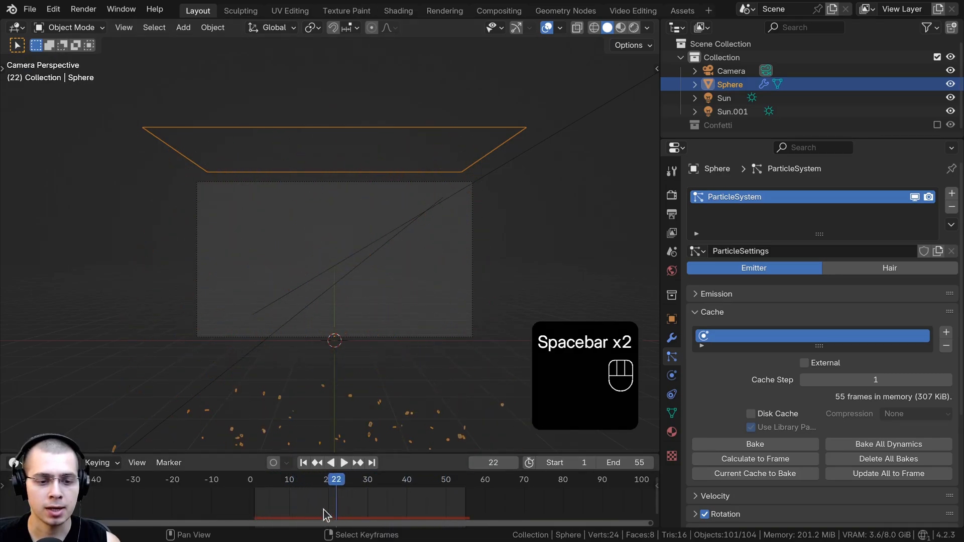
left_click_drag(326, 512, 201, 500)
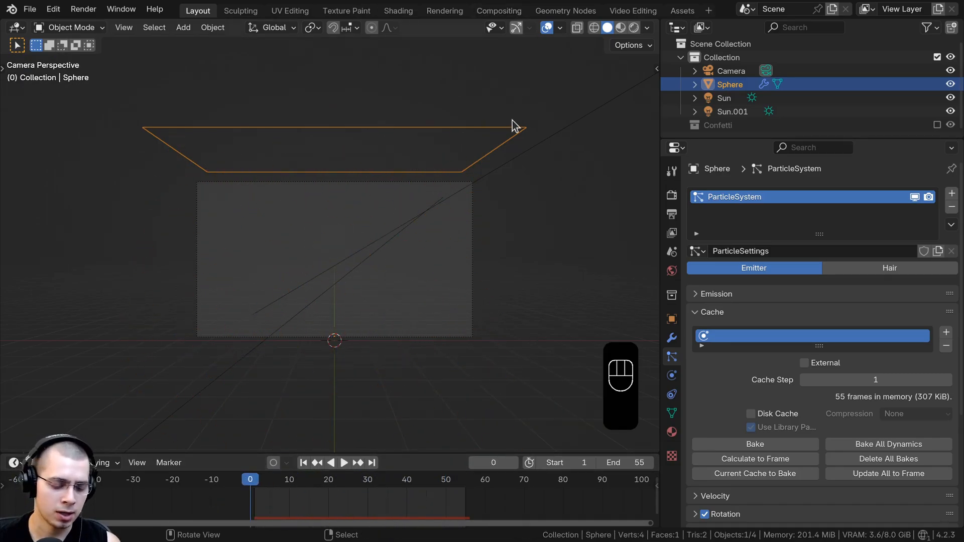
key("Tab")
key("s")
left_click(516, 166)
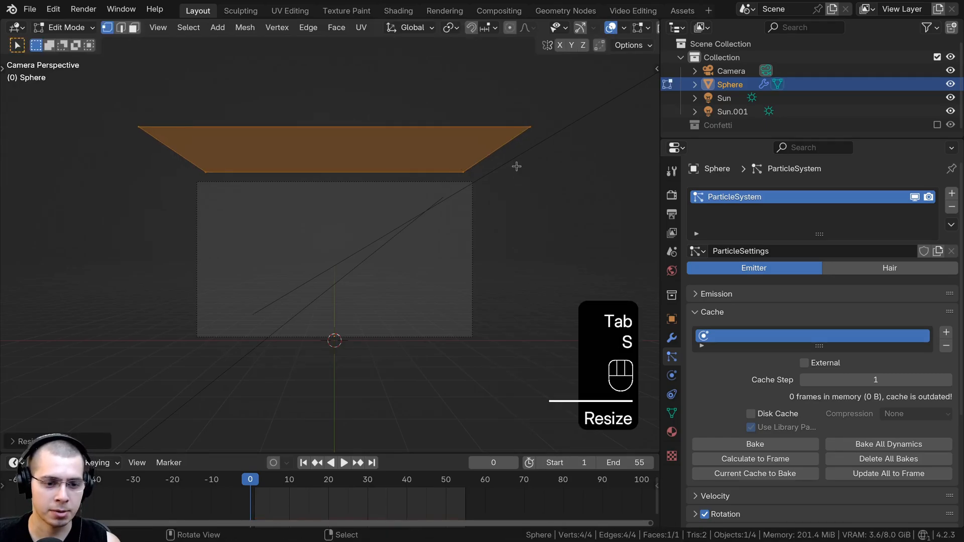
key("Tab")
Play the animation in camera view to examine how the confetti falls through the frame, and stop playback.
key("space")
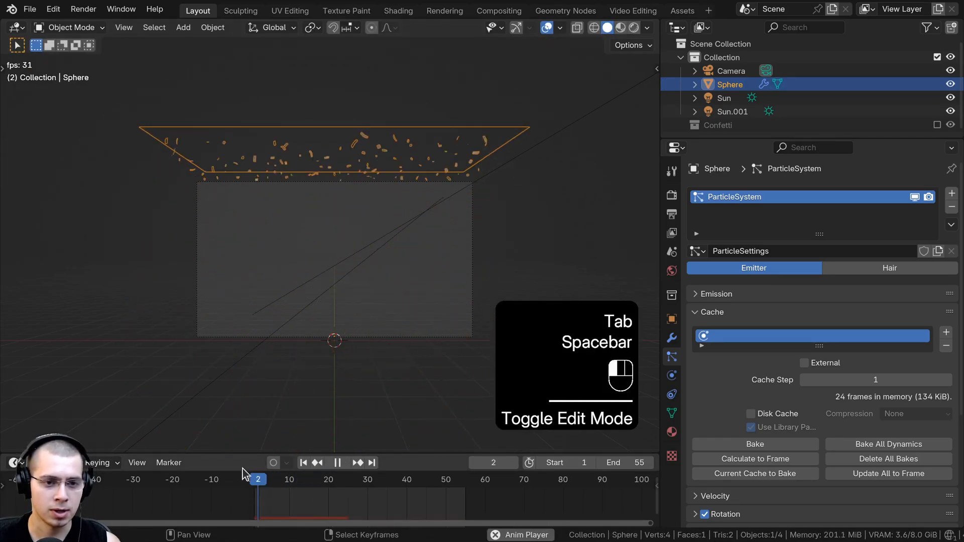
key("g")
right_click(499, 226)
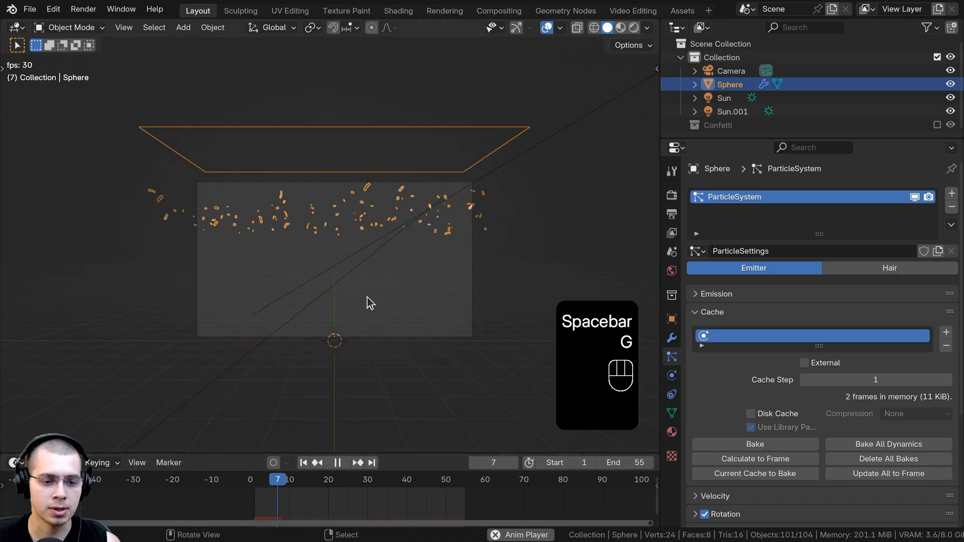
middle_click_drag(370, 301, 444, 159, "shift")
scroll(441, 163, "up", 3)
middle_click_drag(392, 284, 380, 295, "shift")
scroll(366, 344, "down", 1)
middle_click_drag(370, 330, 389, 314, "shift")
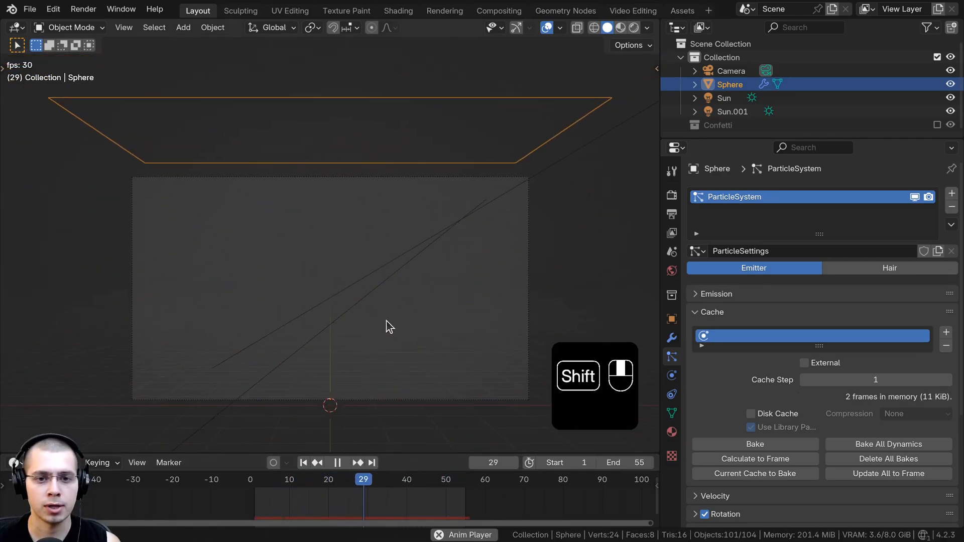
key("space")
scroll(382, 507, "down", 4)
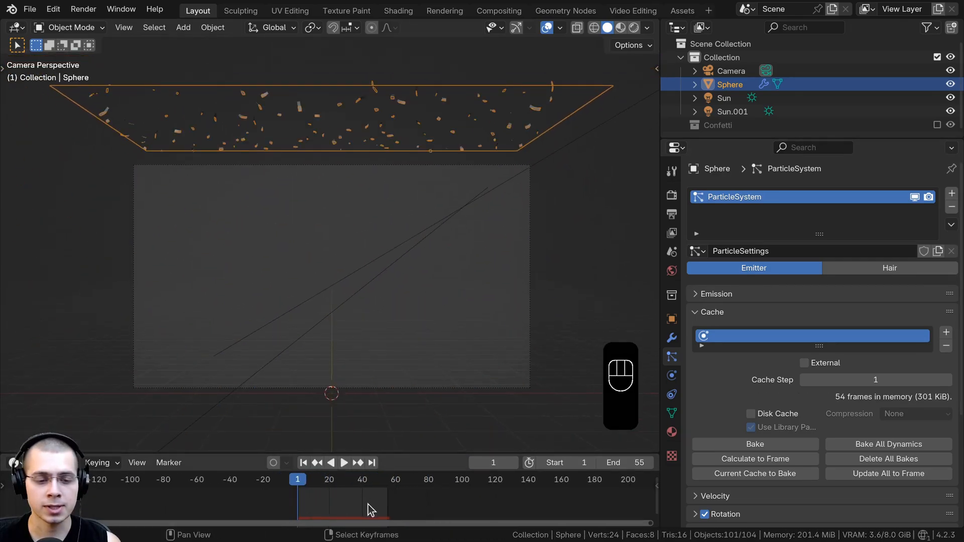
key("space")
scroll(447, 506, "down", 1)
key("space")
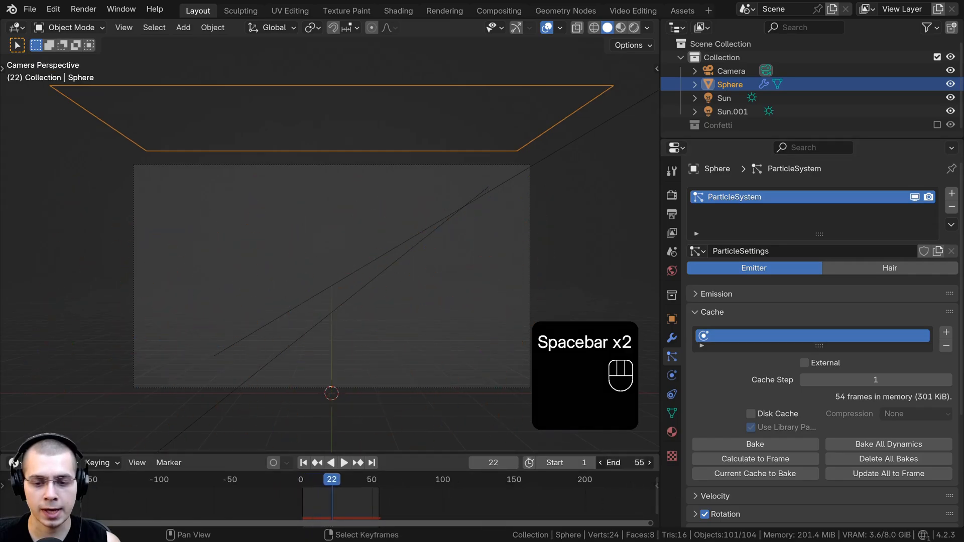
Set the scene's end frame to 250 and briefly play the animation.
left_click(629, 462)
type("250")
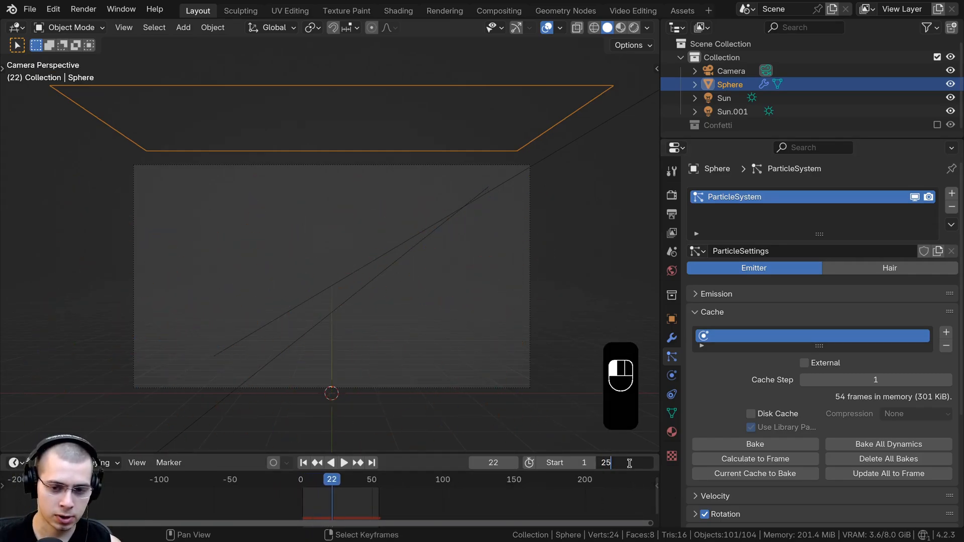
key("Return")
key("space")
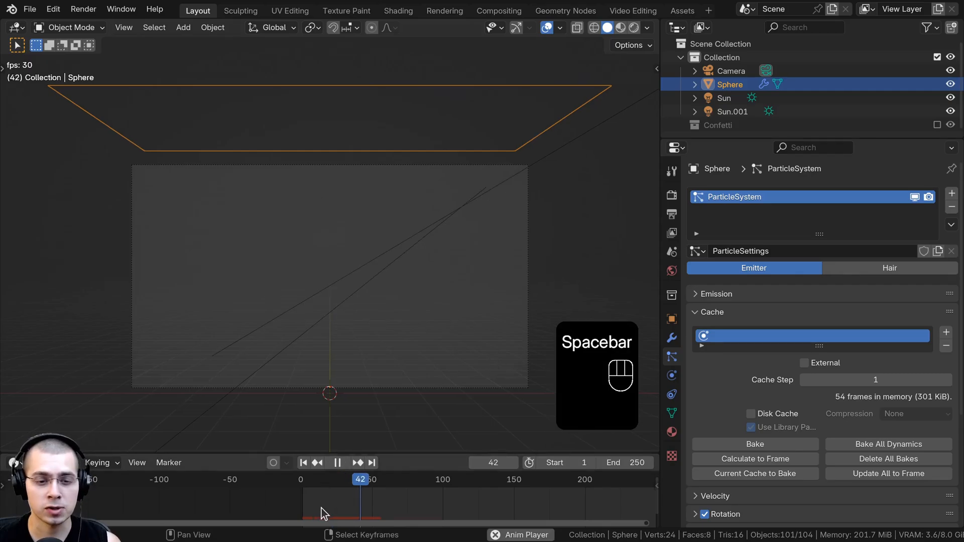
key("space")
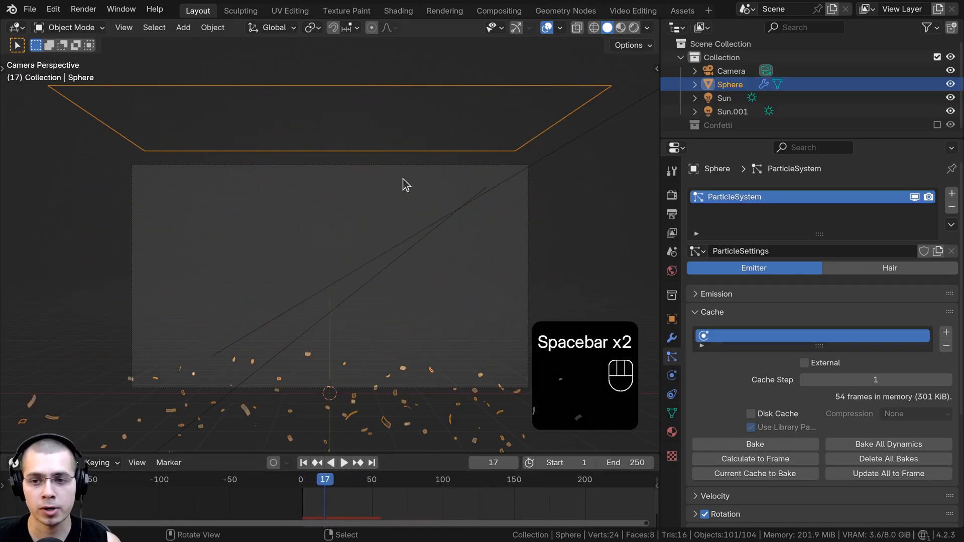
Set the particle system's emission number to 1000.
left_click(712, 312)
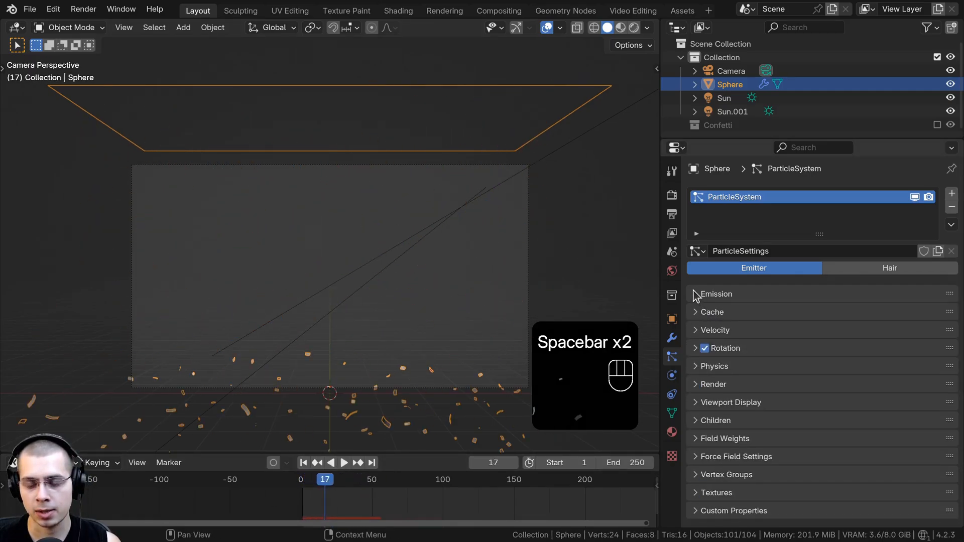
left_click(694, 294)
scroll(717, 258, "down", 5)
scroll(723, 225, "up", 2)
left_click_drag(733, 139, 733, 101)
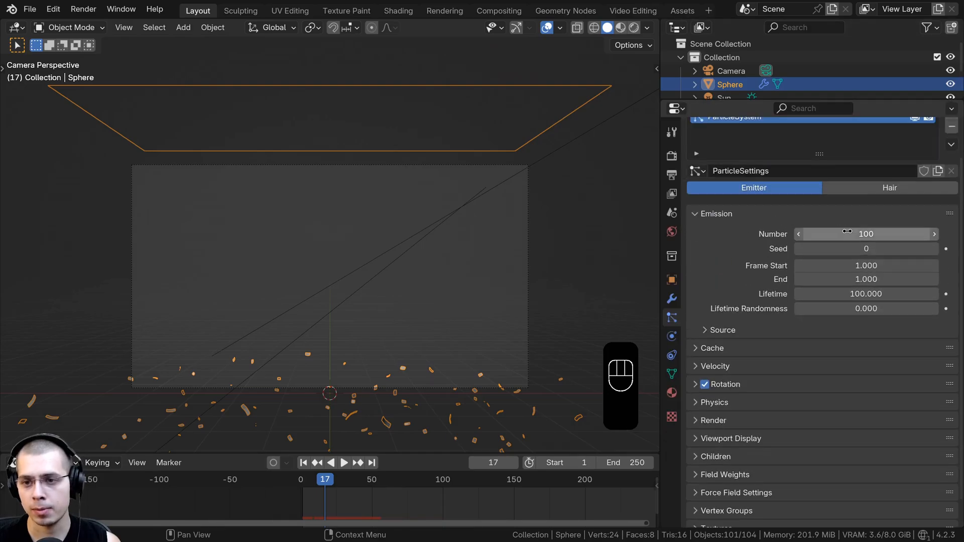
left_click(857, 233)
type("0")
key("Return")
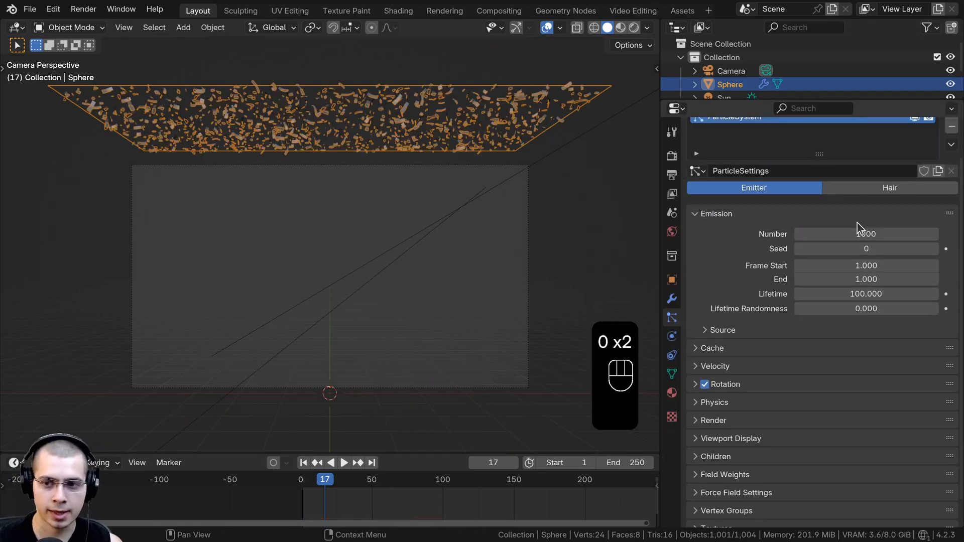
Play the denser confetti fall and stop playback to check the emission timing.
key("space")
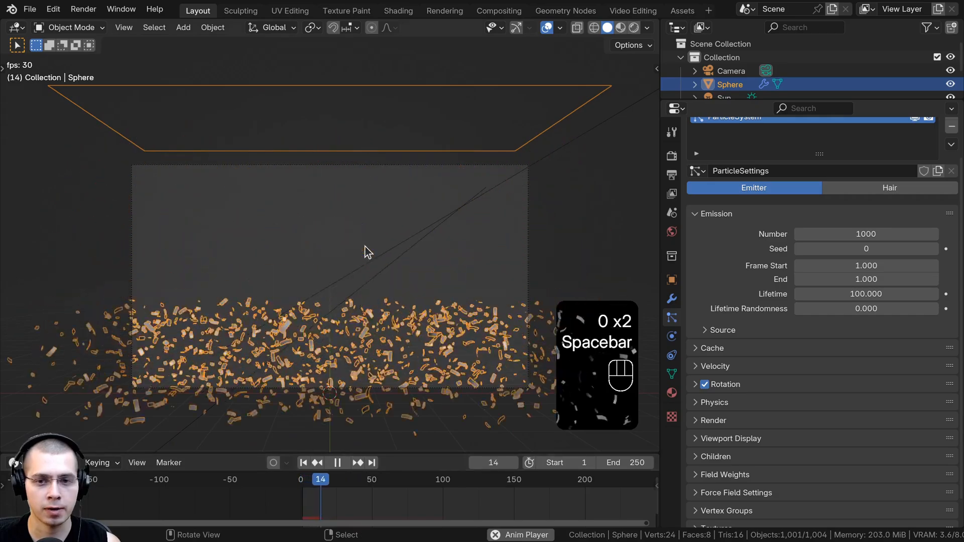
key("space")
key("space")
key("space")
key("space")
key("space")
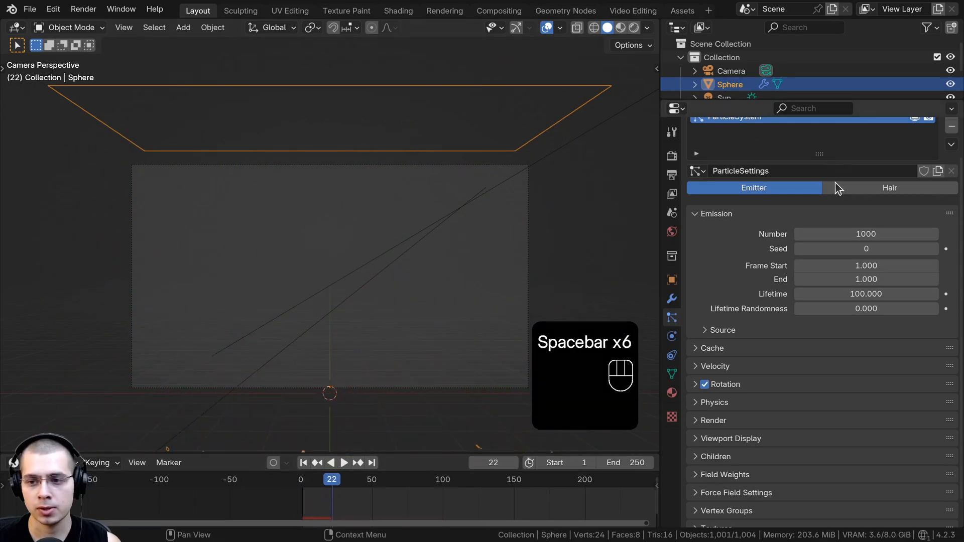
Set the particle lifetime to 200 and replay the animation from the start.
left_click(834, 293)
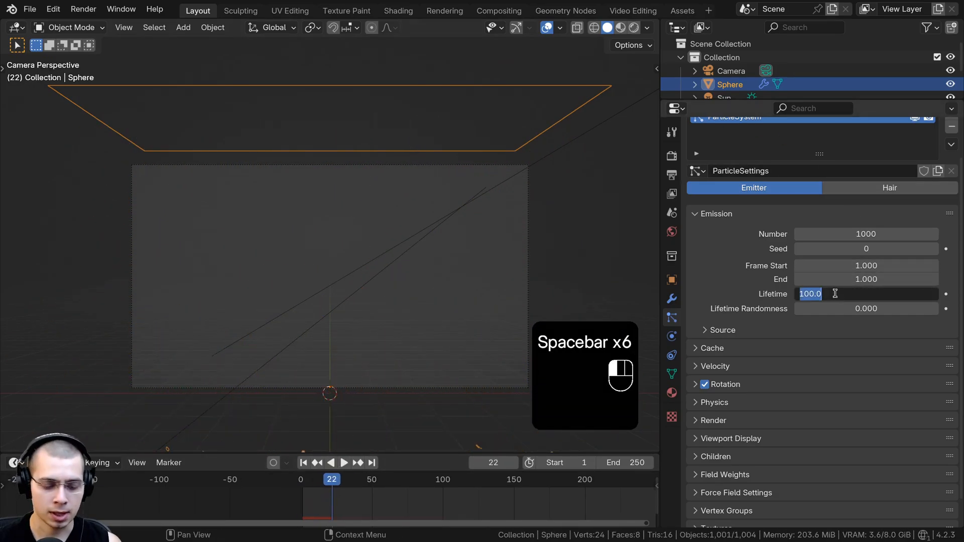
type("200")
key("Return")
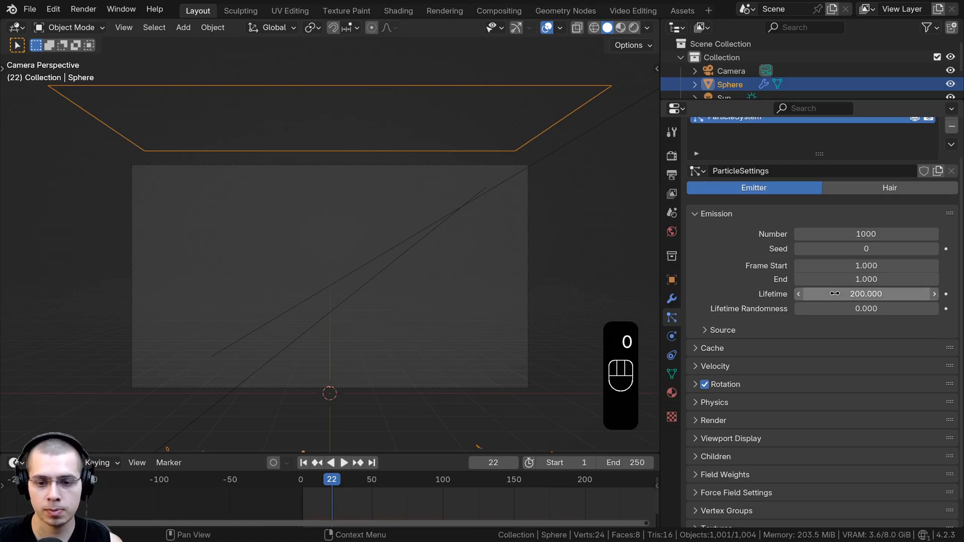
scroll(504, 502, "down", 3)
key("space")
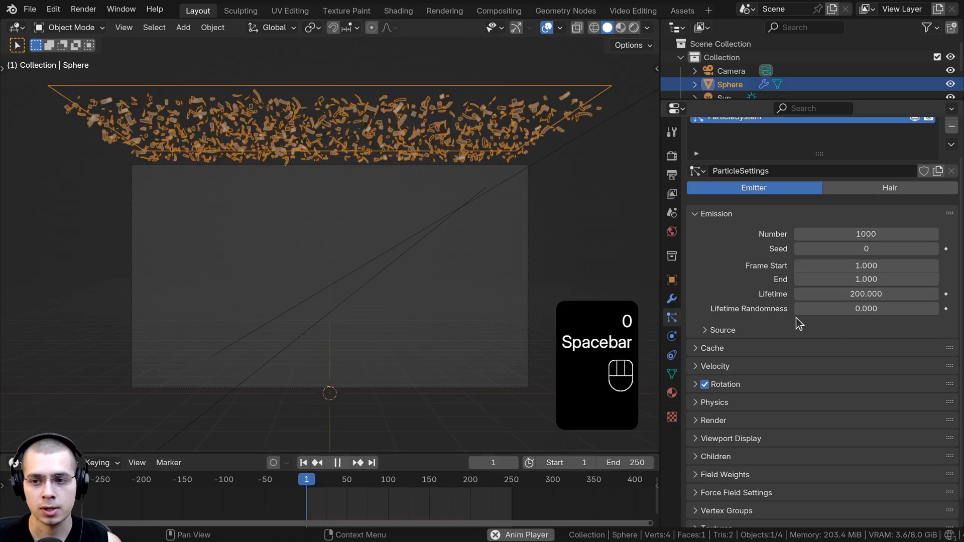
key("space")
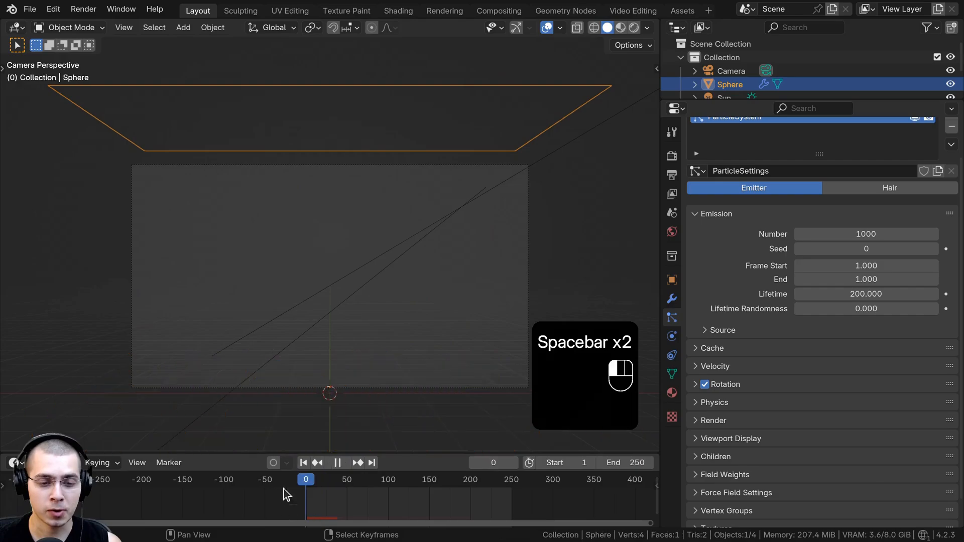
key("space")
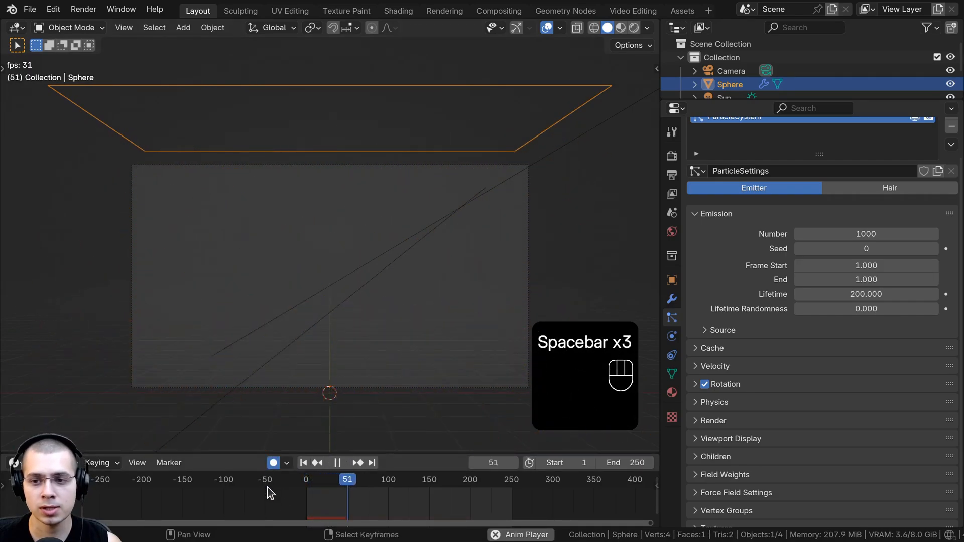
key("space")
Set the emission end frame to 200 and play the continuous confetti fall, then stop playback.
left_click(835, 276)
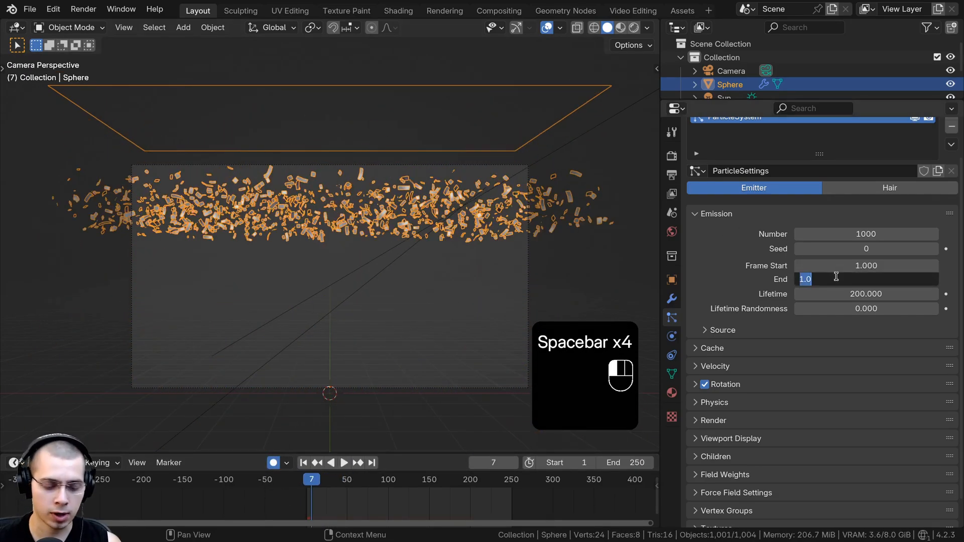
type("200")
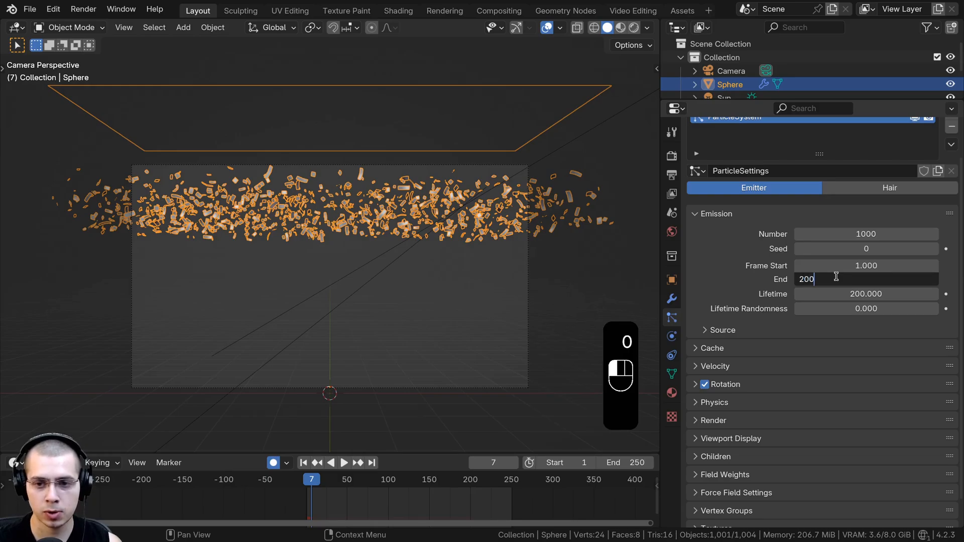
key("Return")
key("space")
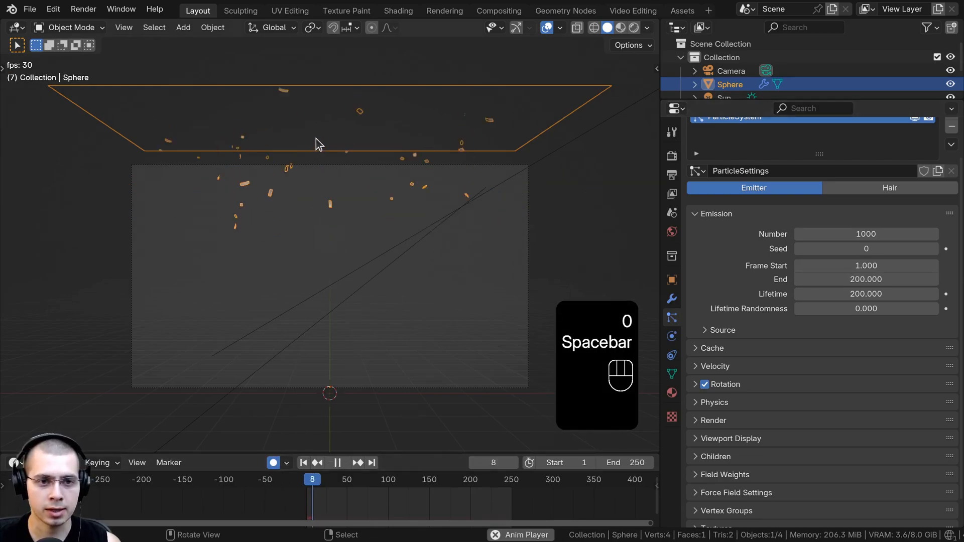
left_click(307, 498)
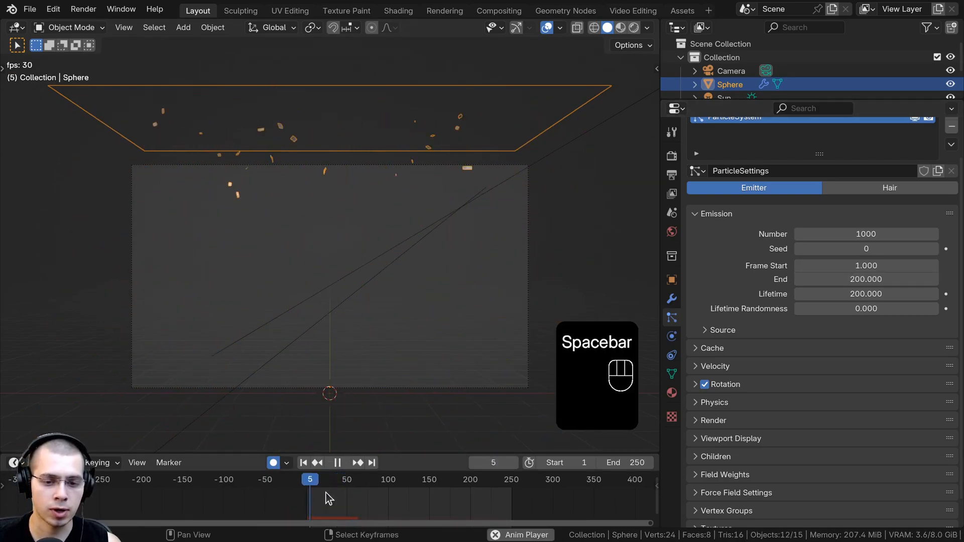
scroll(342, 278, "up", 2)
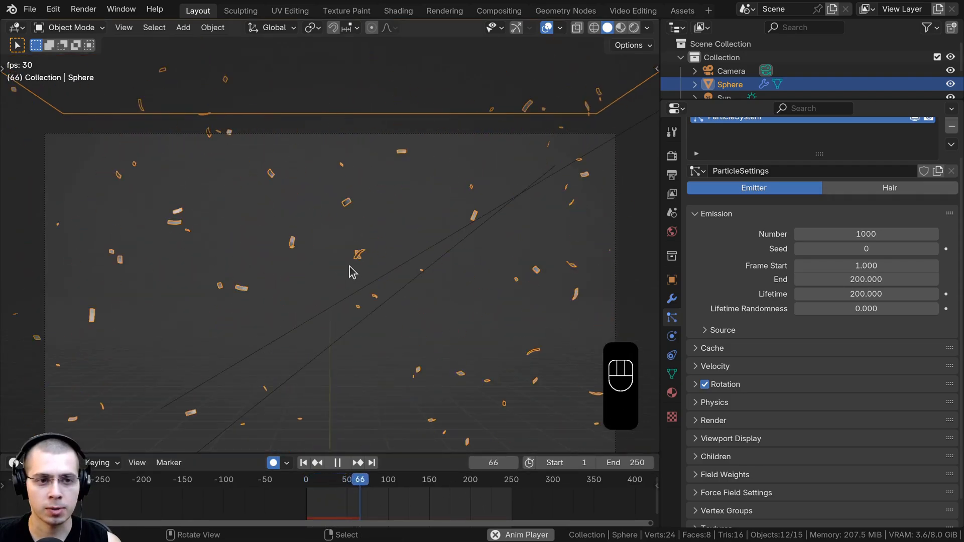
scroll(351, 268, "down", 2)
key("space")
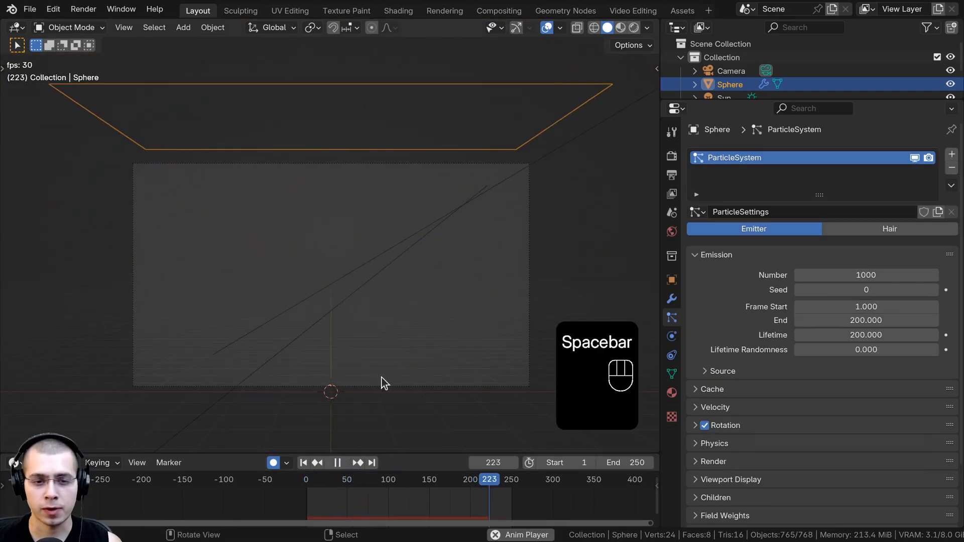
left_click(287, 480)
key("space")
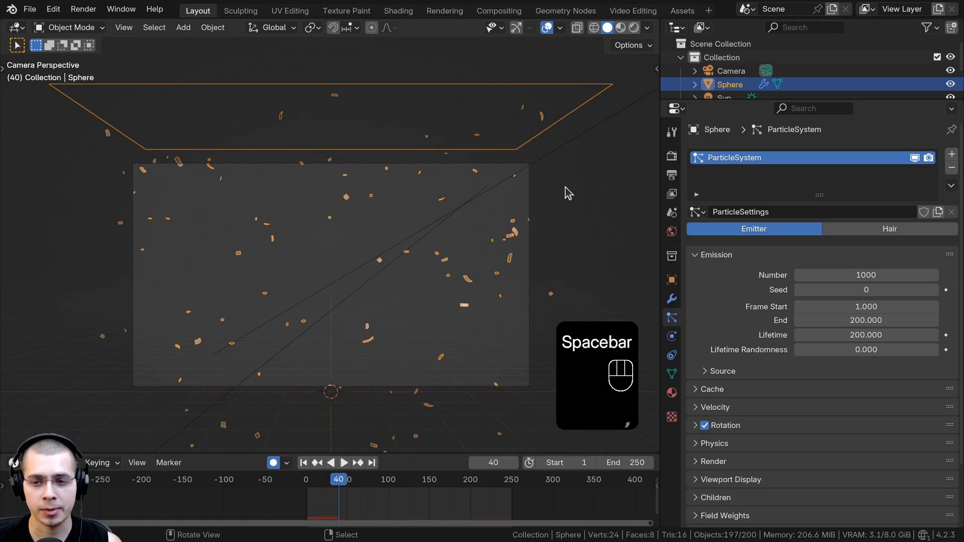
Set the particles' tangent velocity to 0 m/s and normal velocity to 1 m/s.
left_click(695, 256)
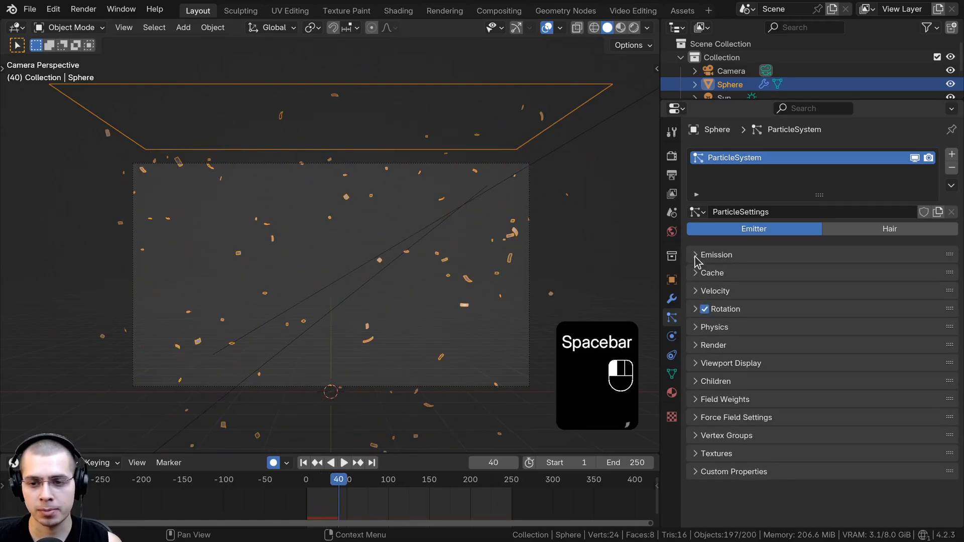
left_click(696, 292)
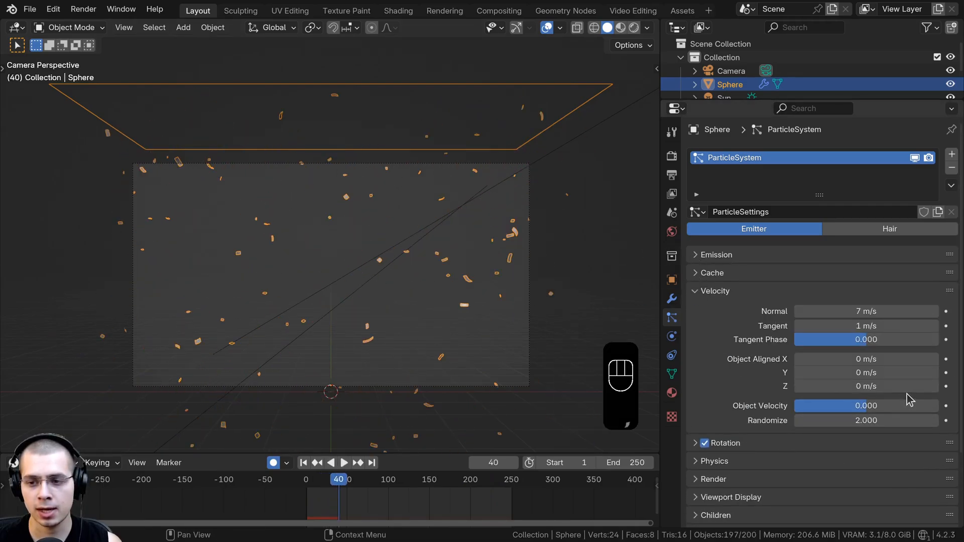
left_click_drag(869, 328, 869, 329)
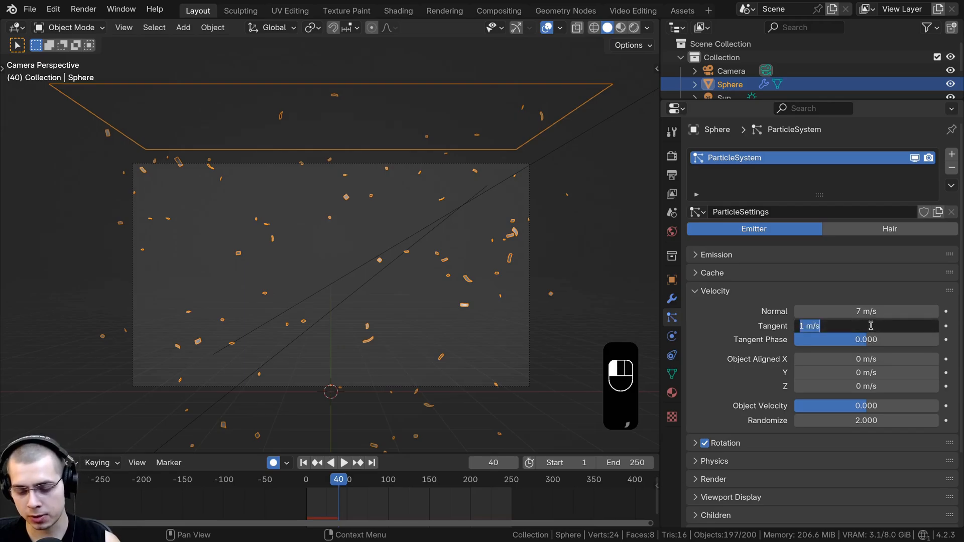
type("0")
key("Return")
left_click(851, 312)
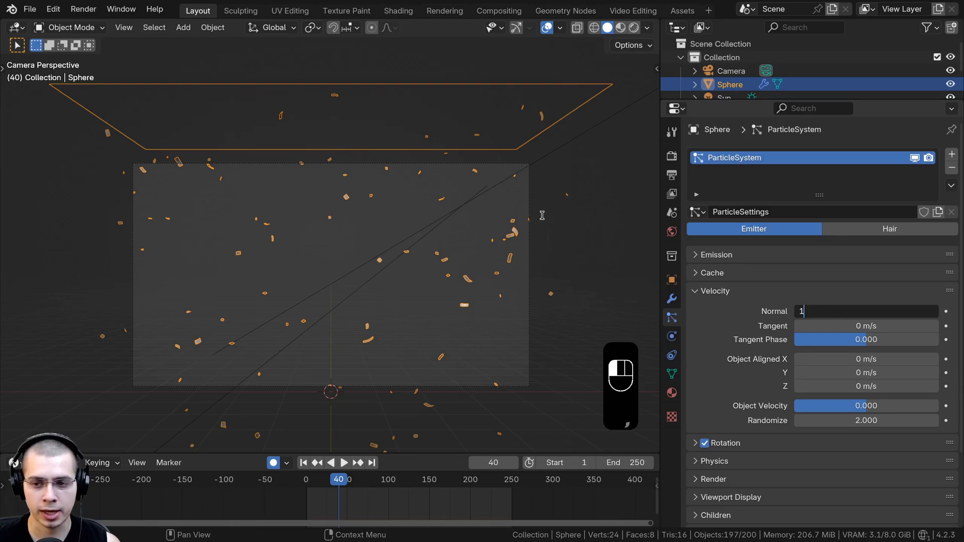
key("Return")
Return to the first frame and replay the animation to check the slower confetti fall.
key("shift+Left")
key("space")
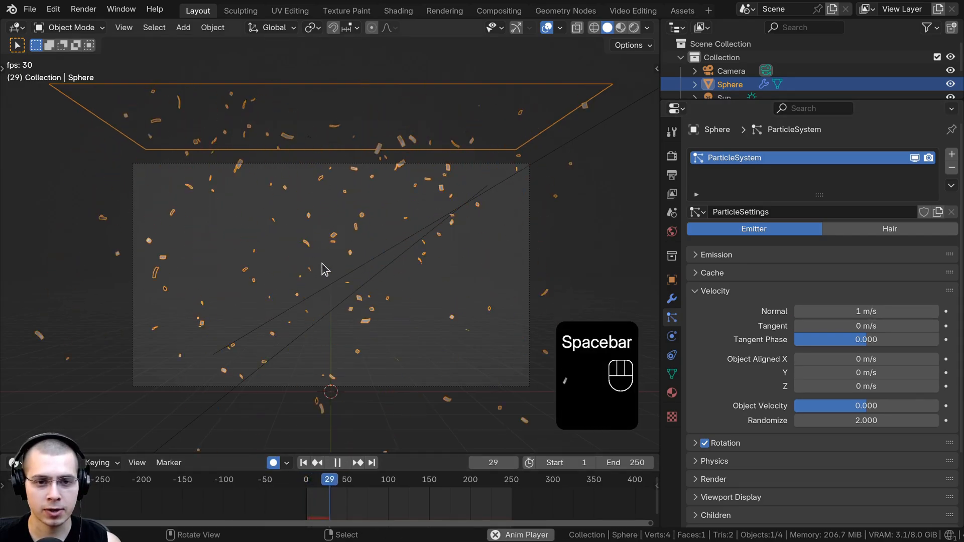
key("space")
key("space")
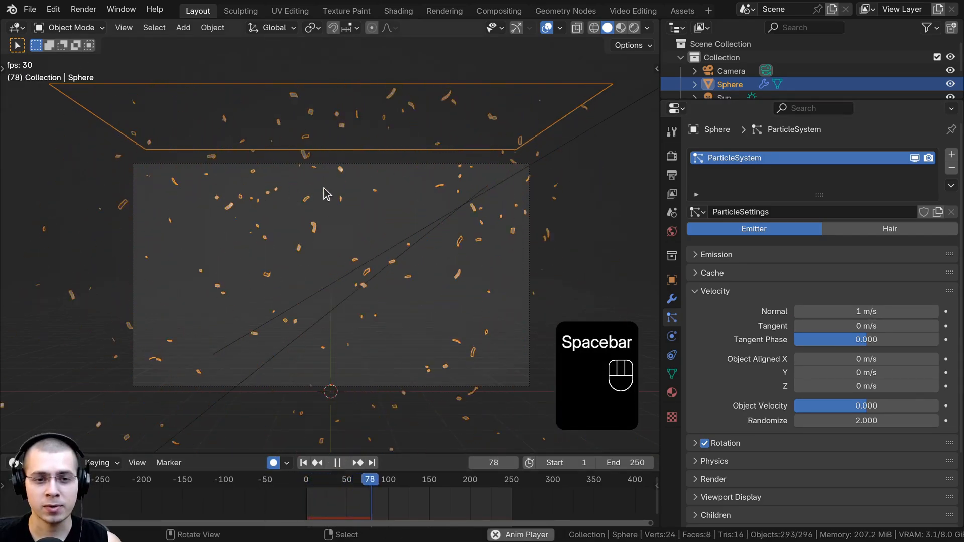
scroll(324, 256, "up", 1)
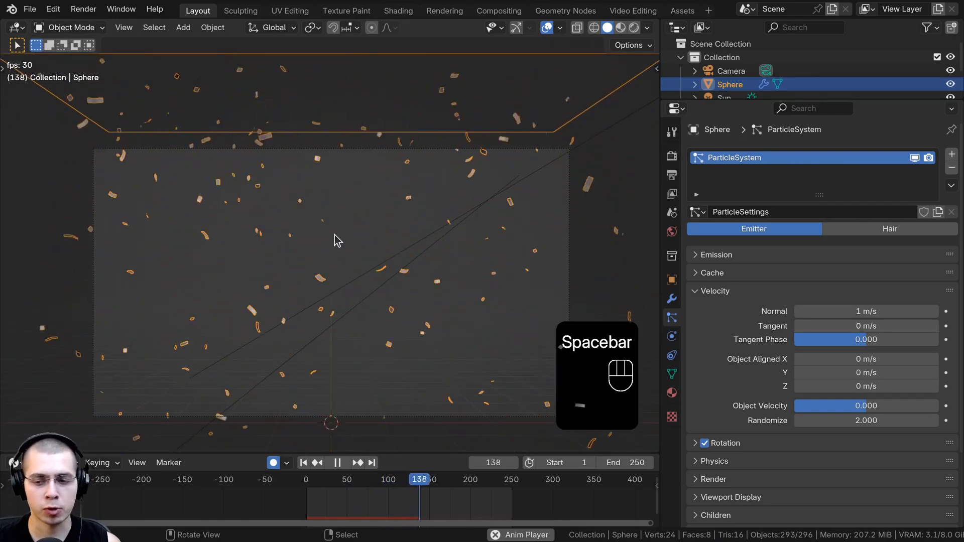
Try the velocity randomness at 1 and at 0, replay the confetti fall from the start and stop it.
left_click(847, 418)
type("1")
key("Return")
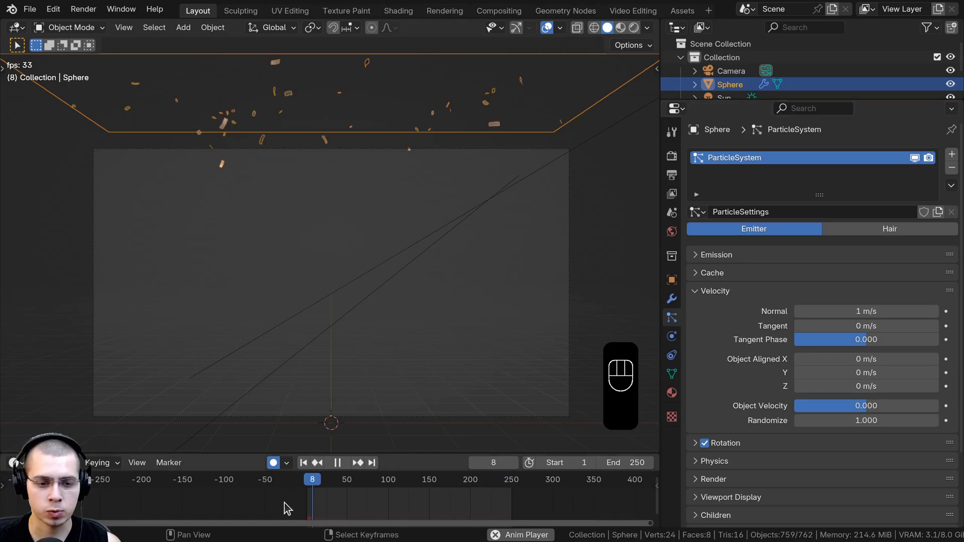
left_click_drag(882, 419, 803, 419)
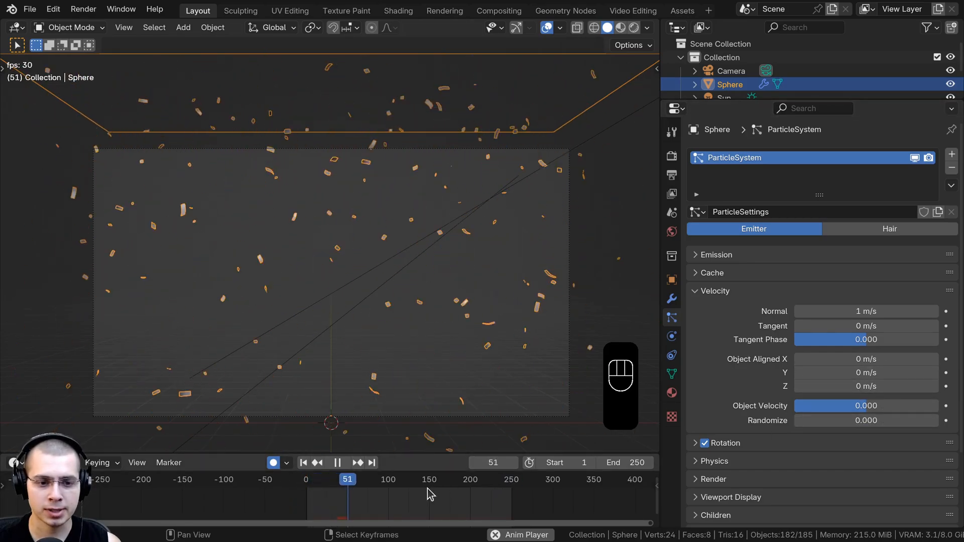
key("shift+Left")
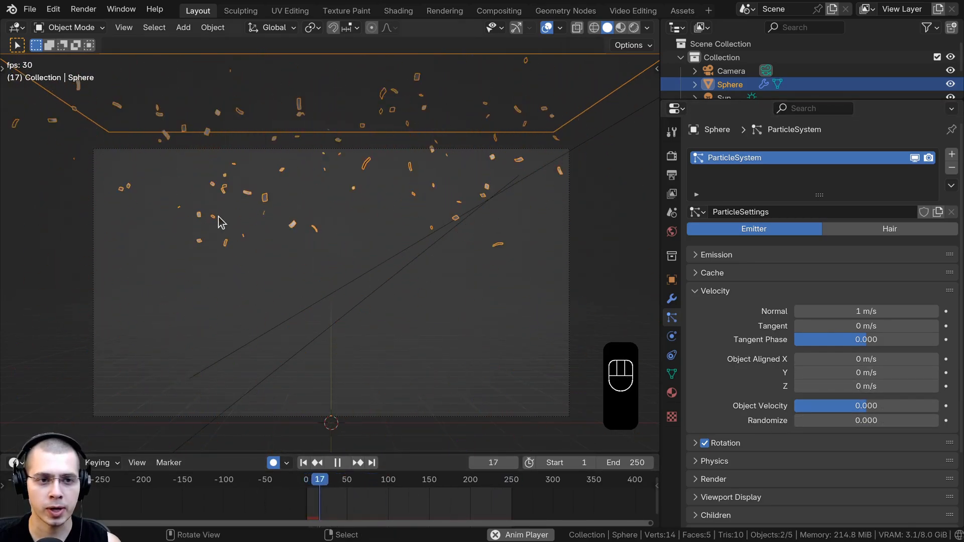
key("space")
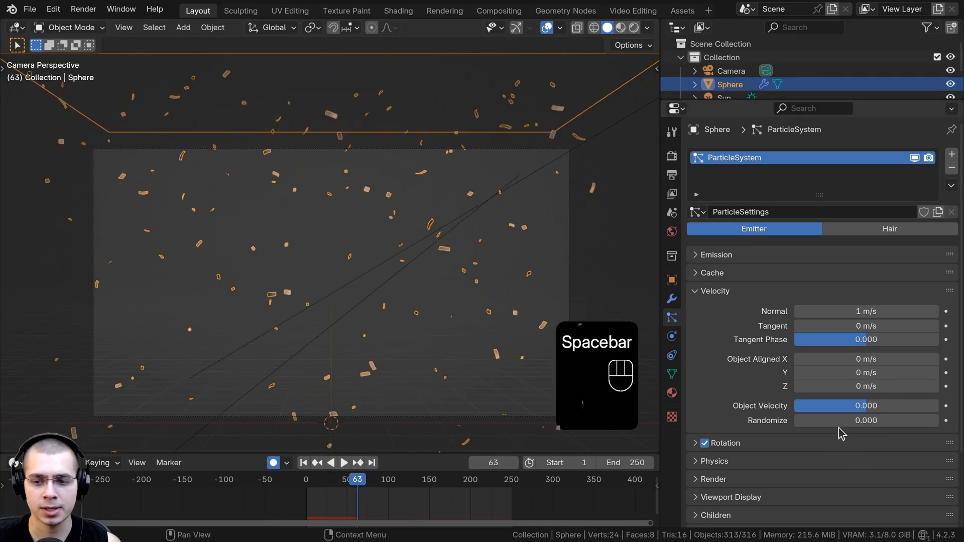
Set the velocity randomness to 1 and replay the confetti fall from the first frame.
left_click(848, 421)
type("1")
key("Return")
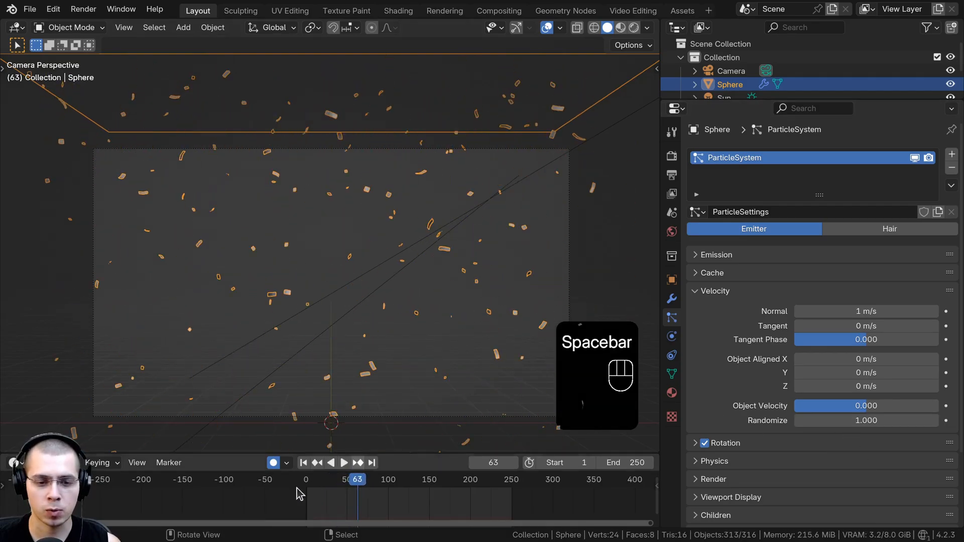
key("shift+Left")
key("space")
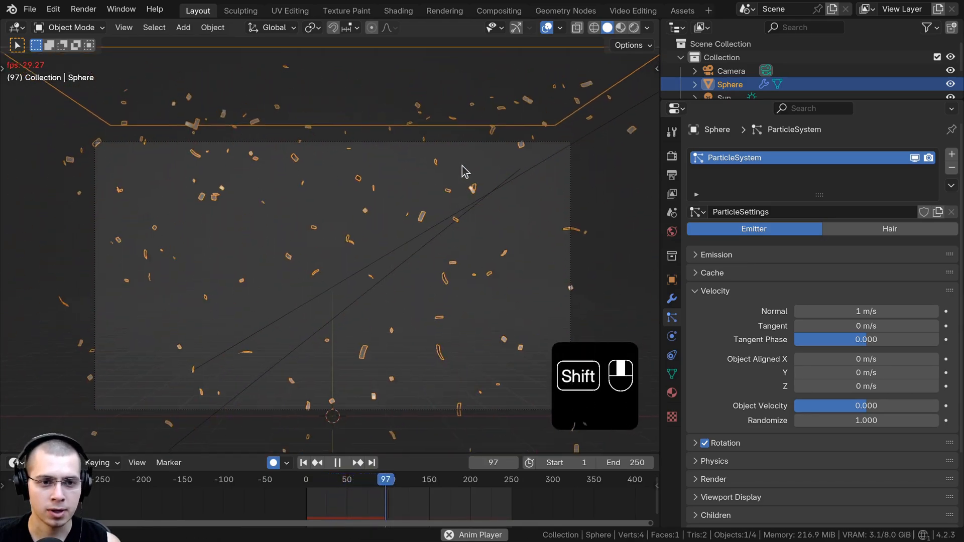
middle_click_drag(405, 254, 421, 220, "shift")
key("space")
key("space")
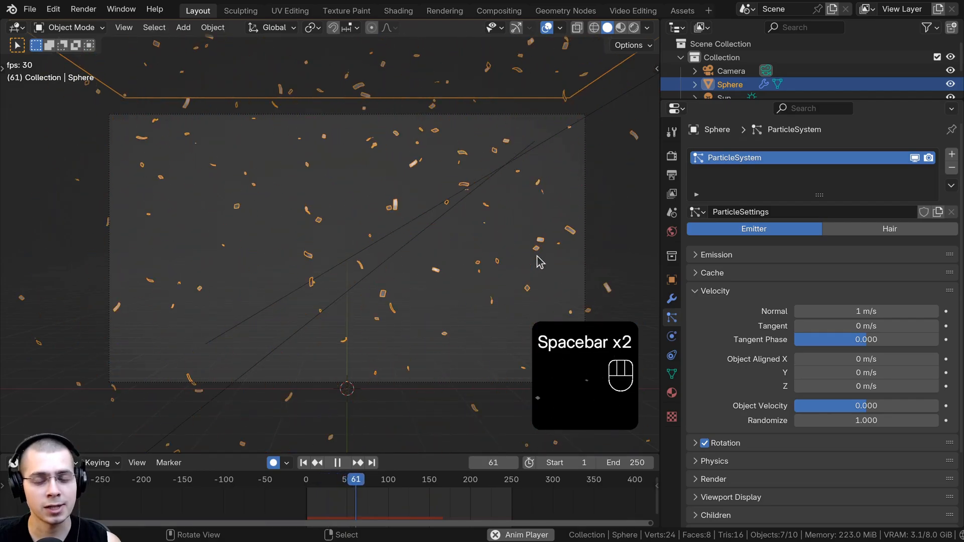
key("space")
key("space")
Set the particle system's gravity field weight to 0.05.
scroll(757, 300, "down", 4)
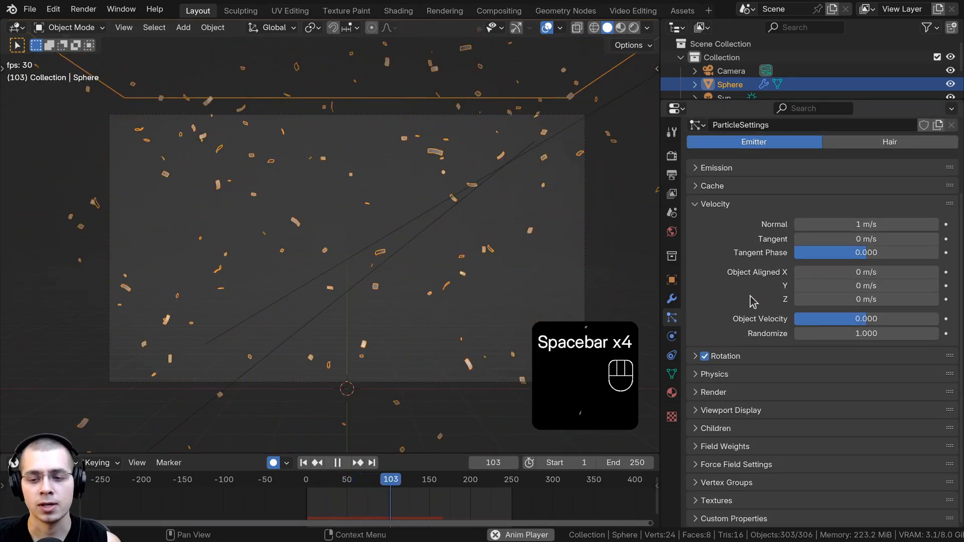
left_click(716, 204)
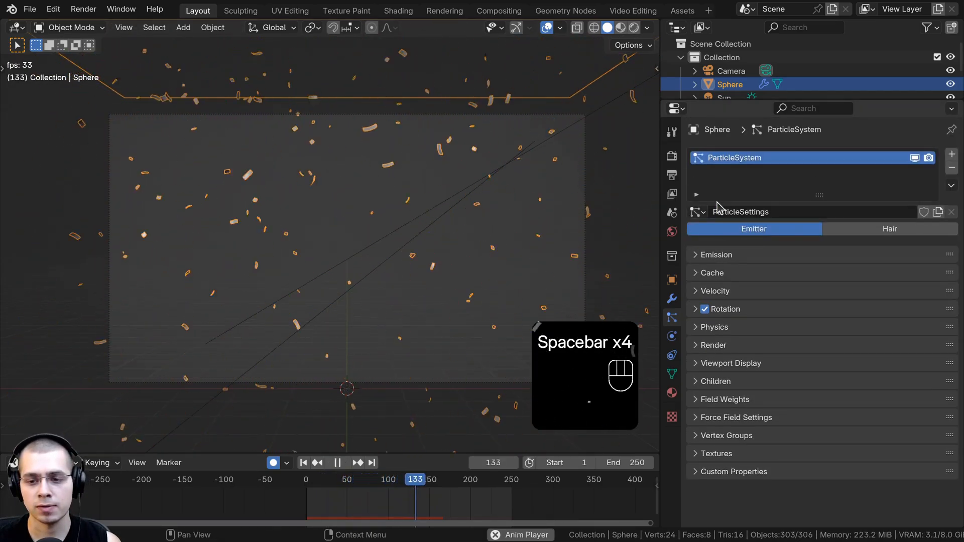
left_click(696, 399)
scroll(866, 416, "down", 3)
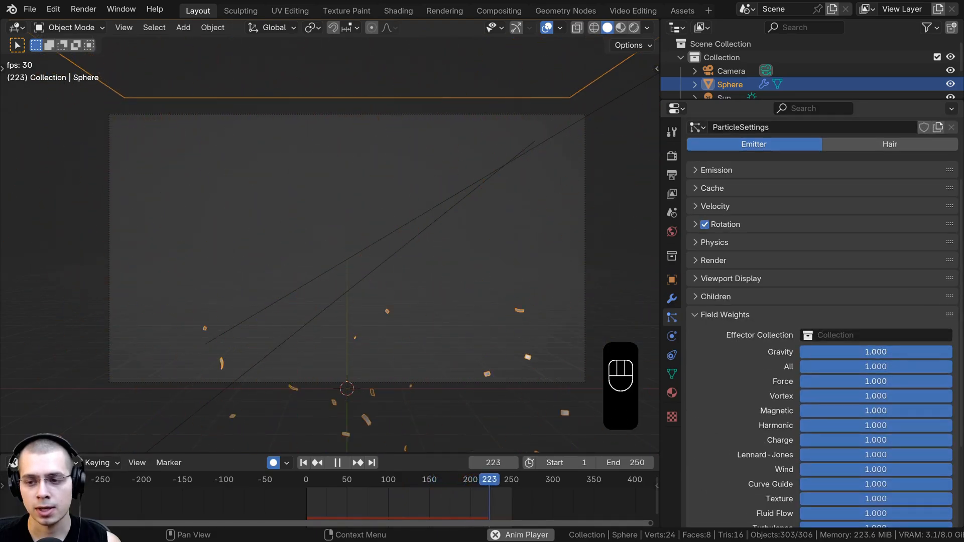
left_click(870, 352)
type(".0")
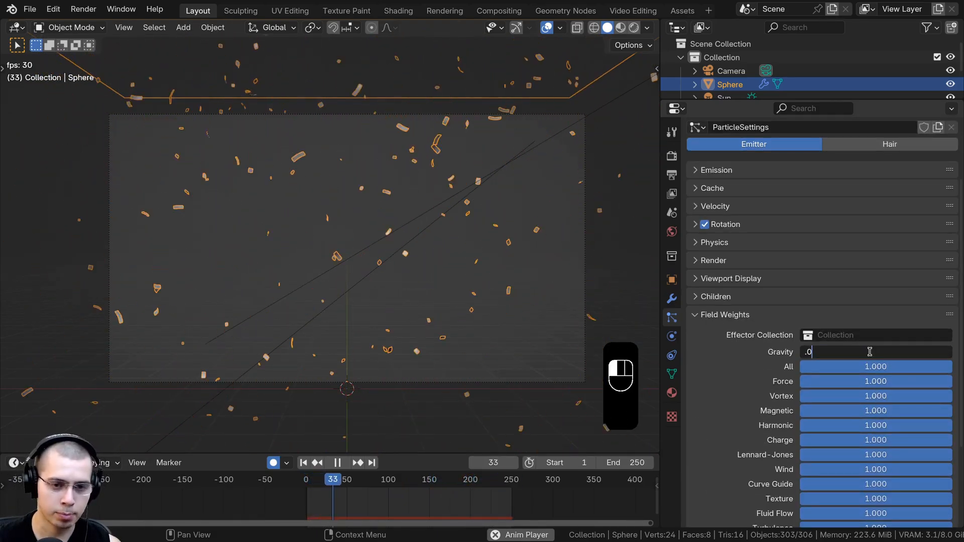
type("5")
key("Return")
Replay from the first frame and scrub through the timeline to check the confetti fall with the reduced gravity.
key("shift+Left")
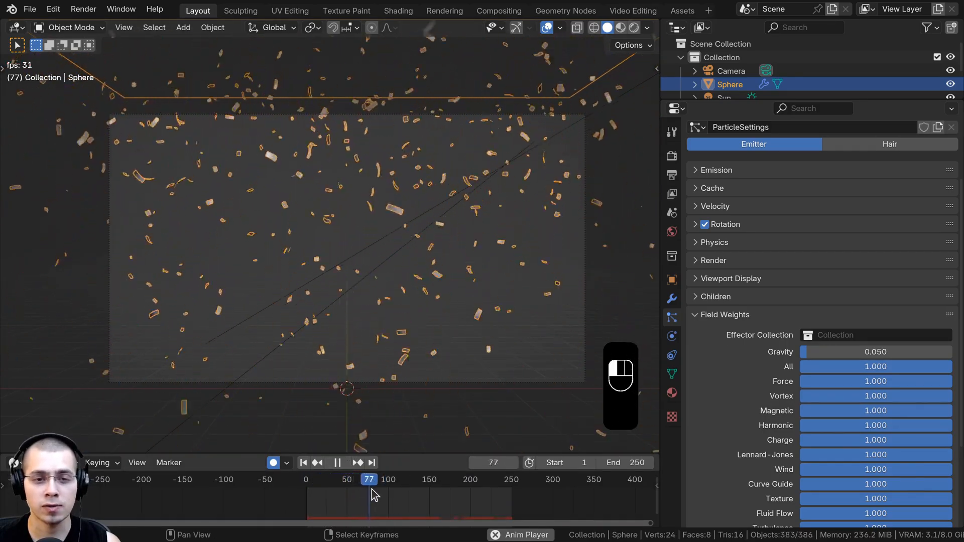
left_click_drag(421, 478, 513, 499)
key("space")
key("space")
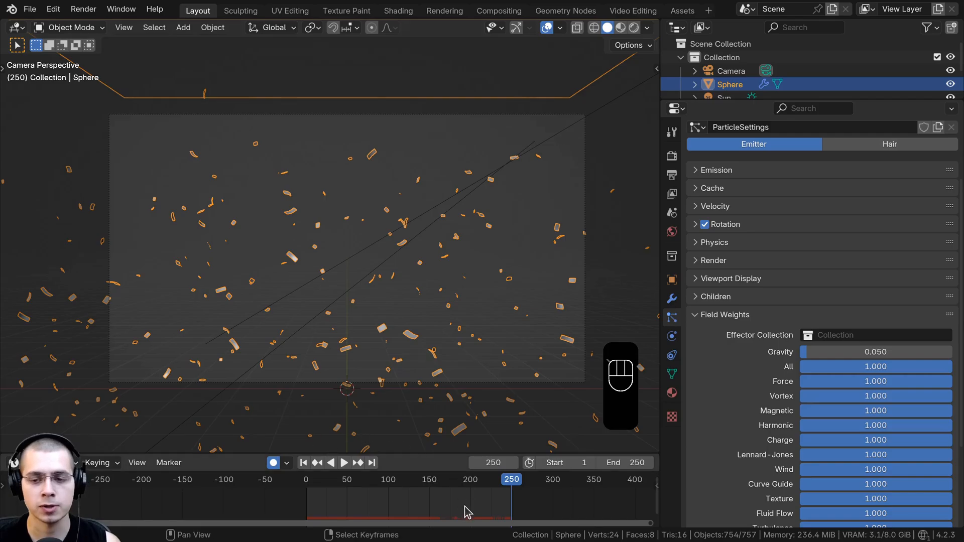
left_click_drag(467, 512, 433, 509)
left_click(710, 317)
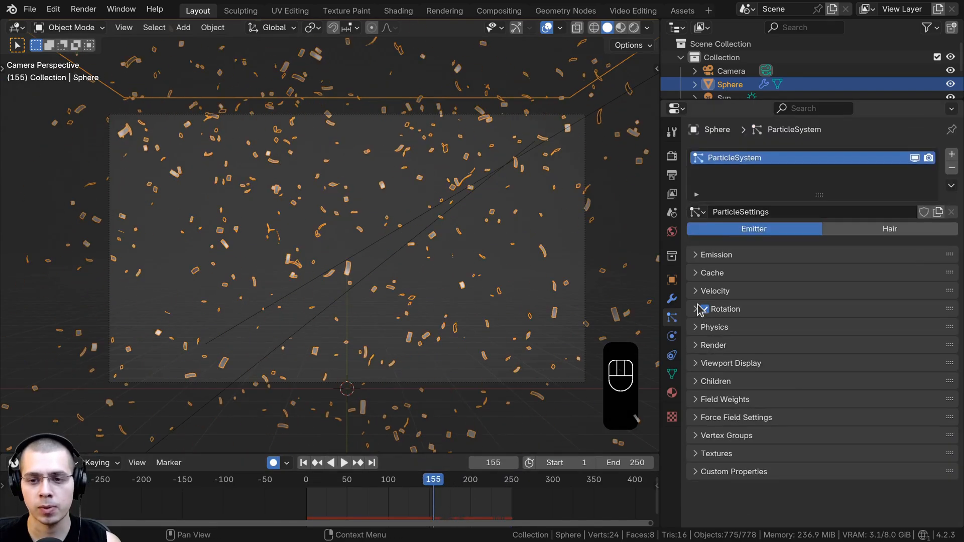
left_click_drag(448, 519, 389, 509)
Set the emission end frame to 130 and replay the animation from the first frame.
left_click(694, 256)
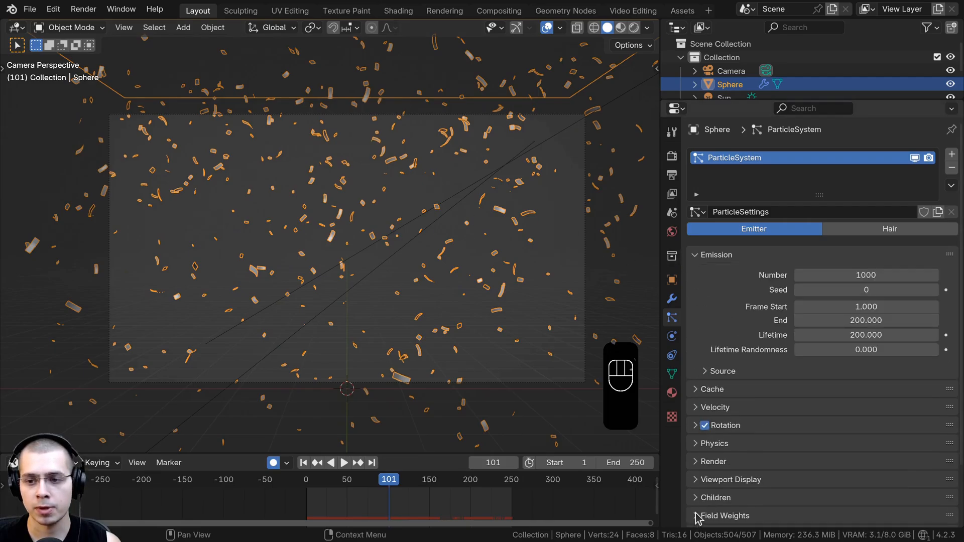
left_click(889, 322)
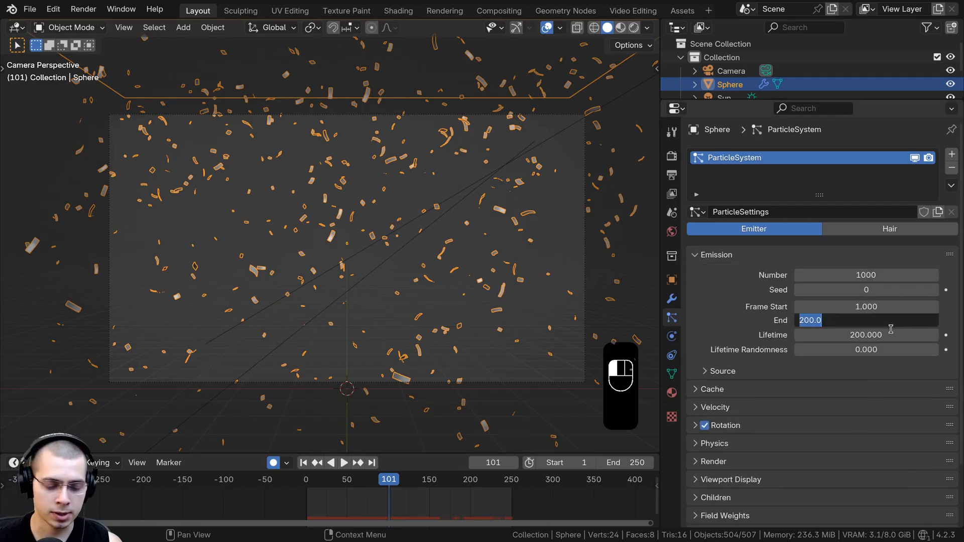
key("Return")
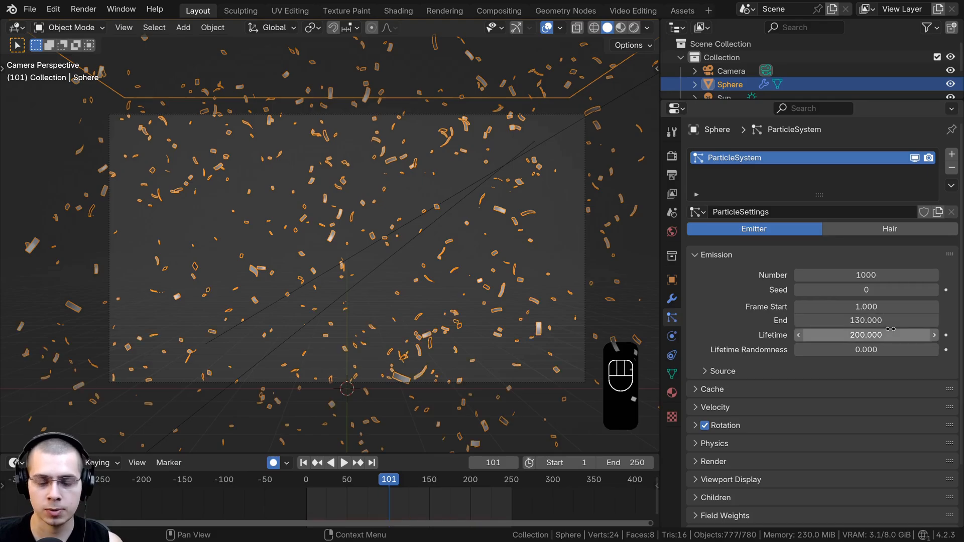
key("shift+Left")
key("space")
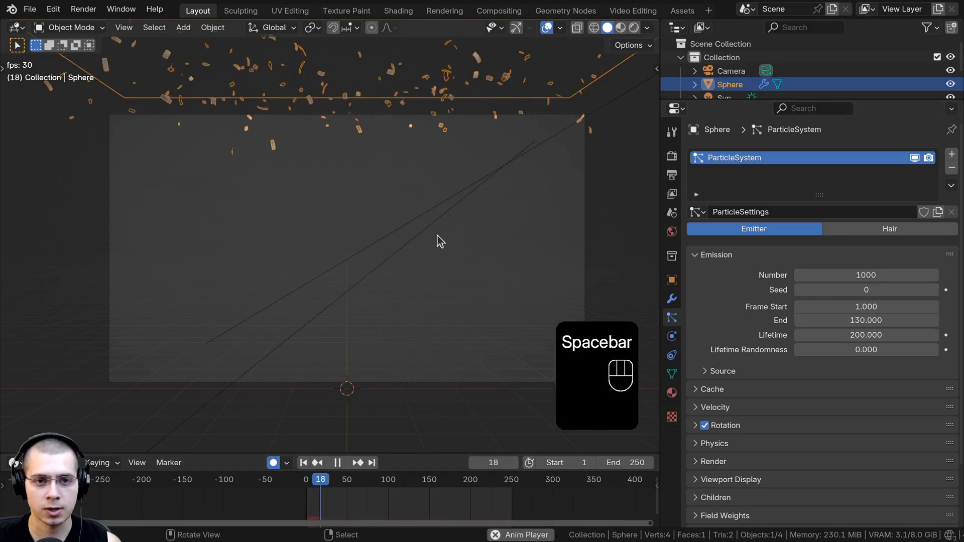
Bake the particle physics and check the final frames of the baked fall.
left_click(708, 389)
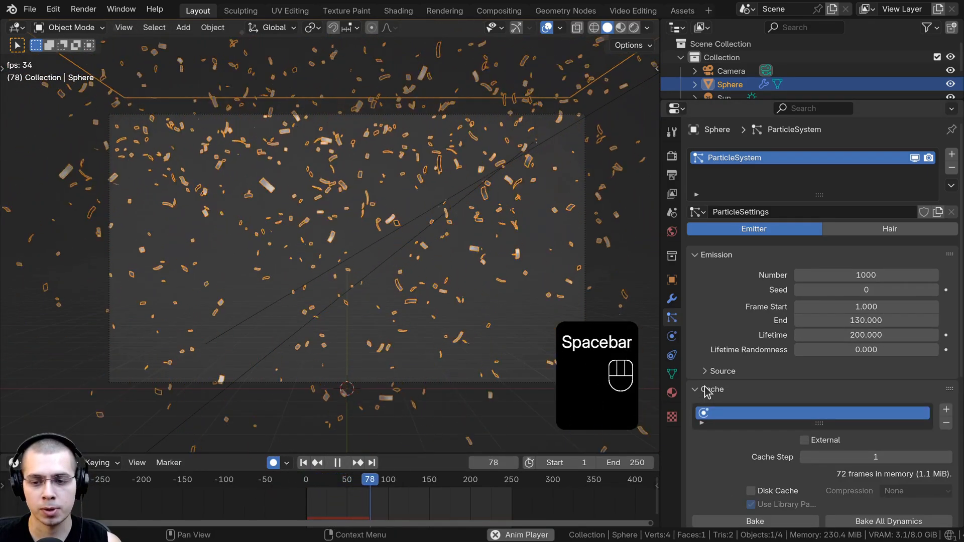
scroll(732, 422, "down", 3)
left_click(741, 464)
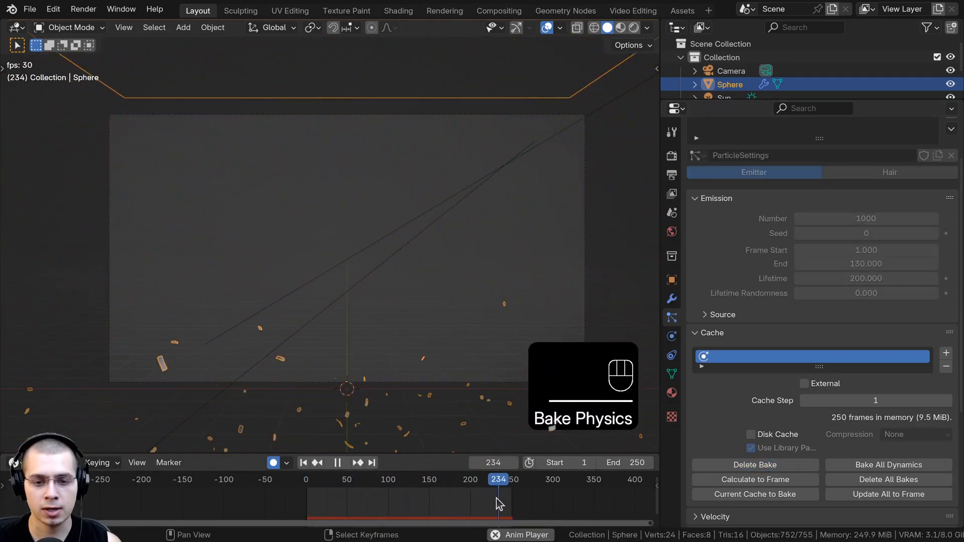
key("space")
key("space")
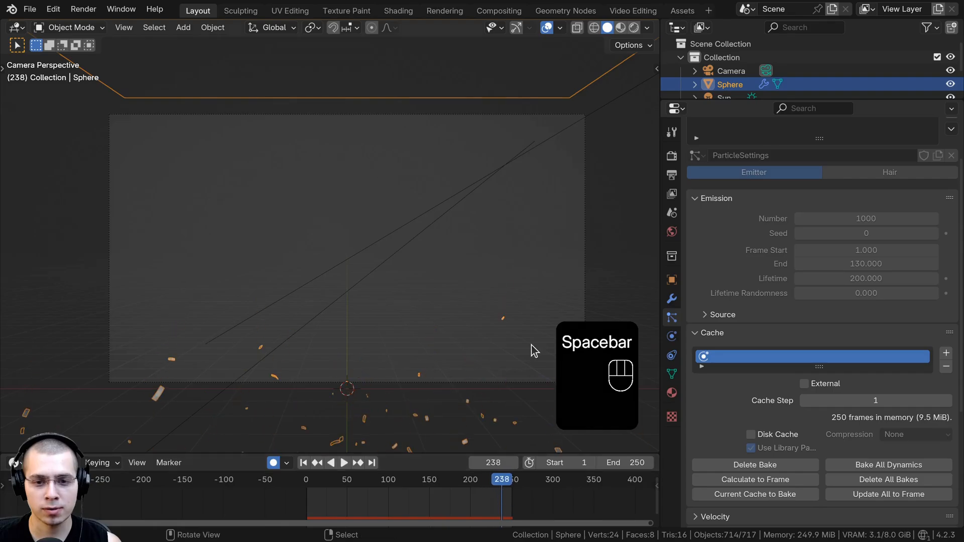
Delete the physics bake and set the emission end frame to 115.
left_click(752, 465)
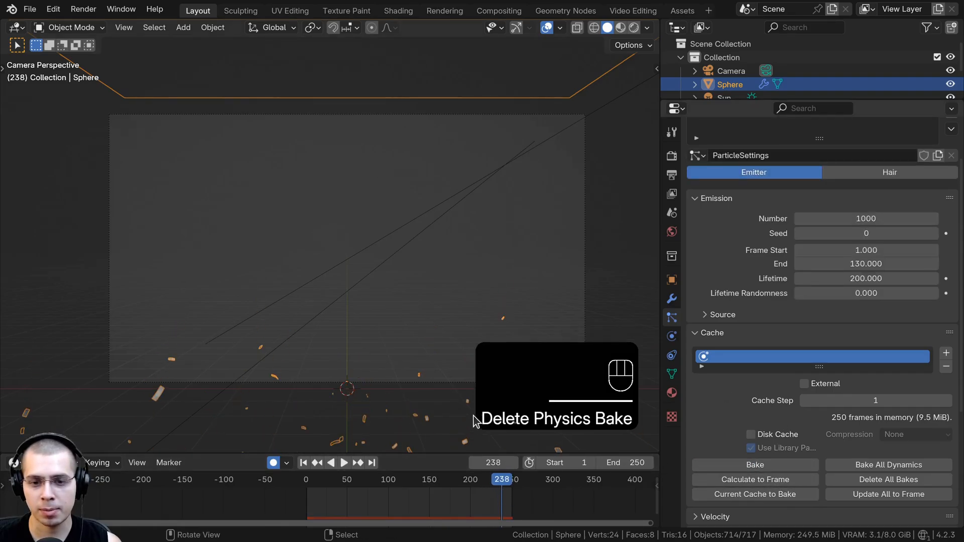
left_click(819, 264)
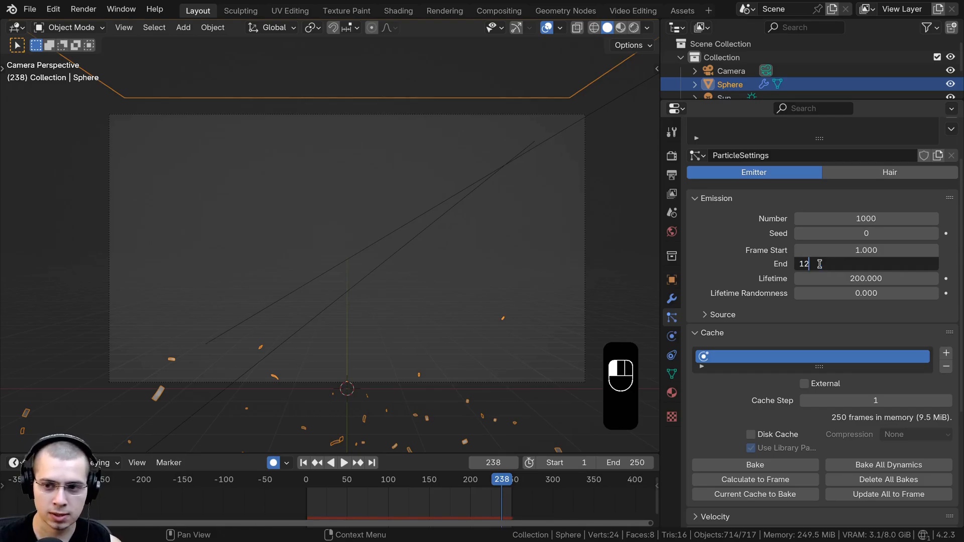
type("115")
key("Return")
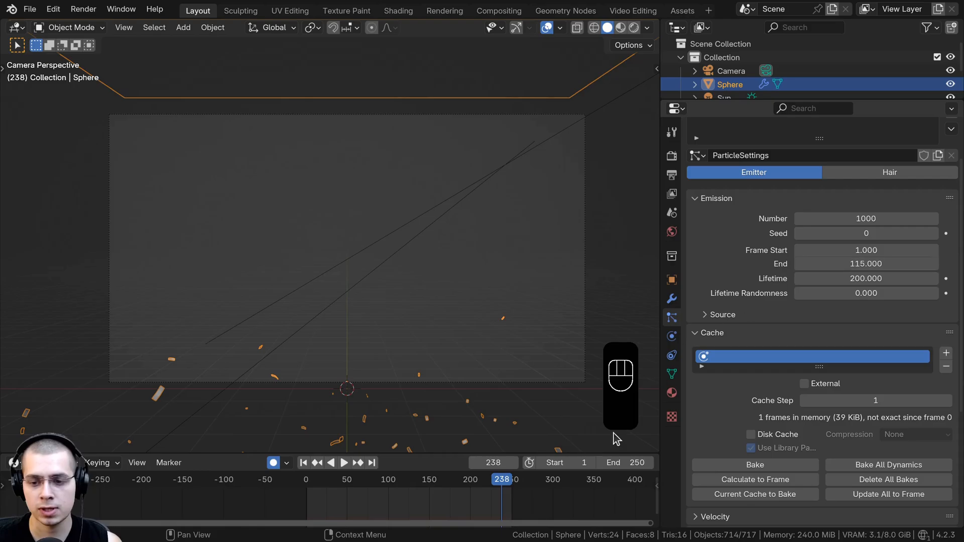
Bake the particle physics again and play the animation through to near frame 247.
left_click(722, 465)
key("space")
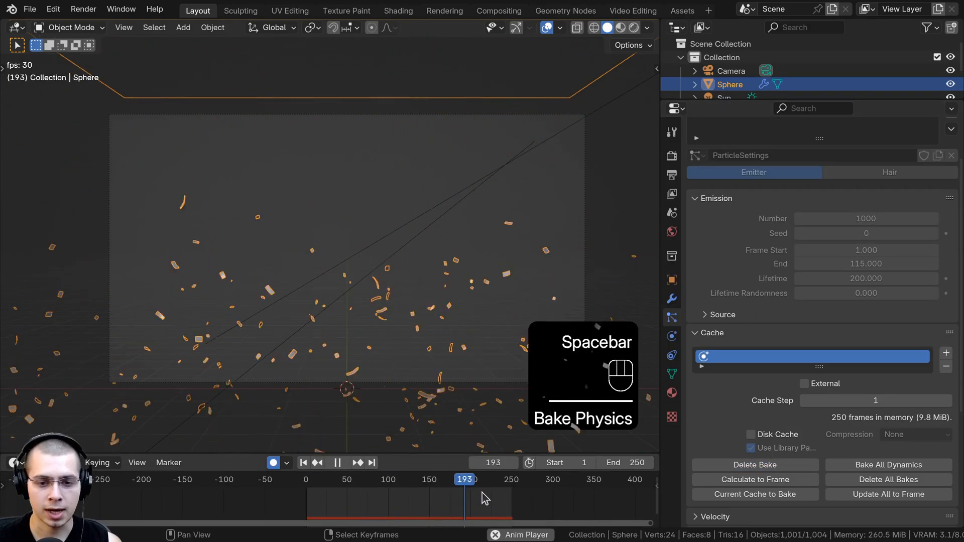
key("space")
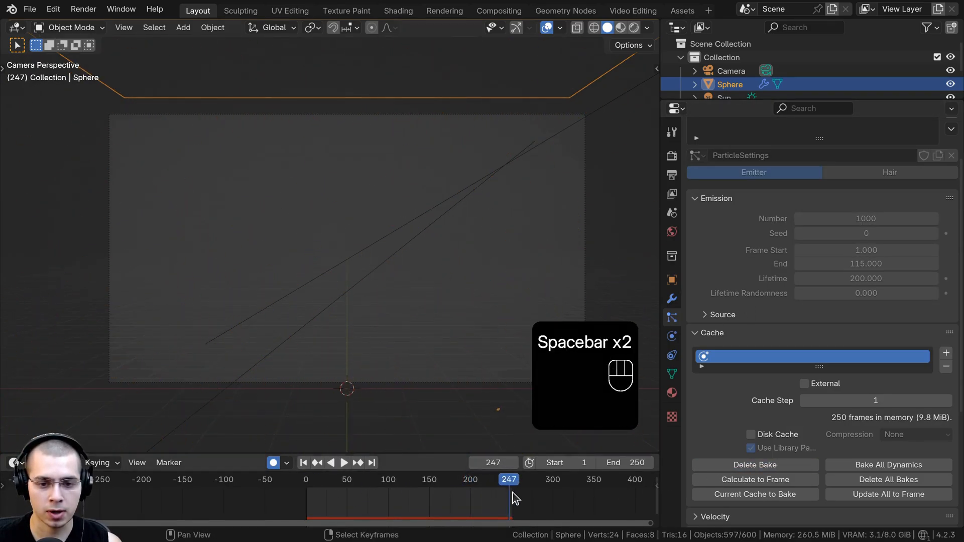
Scrub through the last frames to check whether the confetti has left the camera frame.
middle_click_drag(465, 291, 452, 222, "shift")
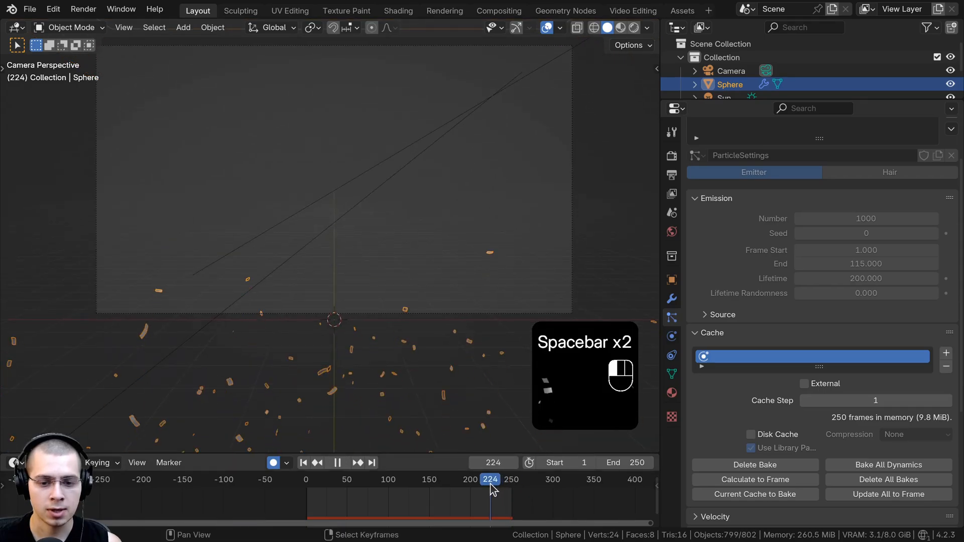
left_click_drag(490, 483, 506, 511)
scroll(493, 340, "up", 1)
scroll(434, 209, "down", 4)
middle_click_drag(435, 209, 439, 311, "shift")
scroll(275, 151, "up", 2)
middle_click_drag(293, 309, 317, 236, "shift")
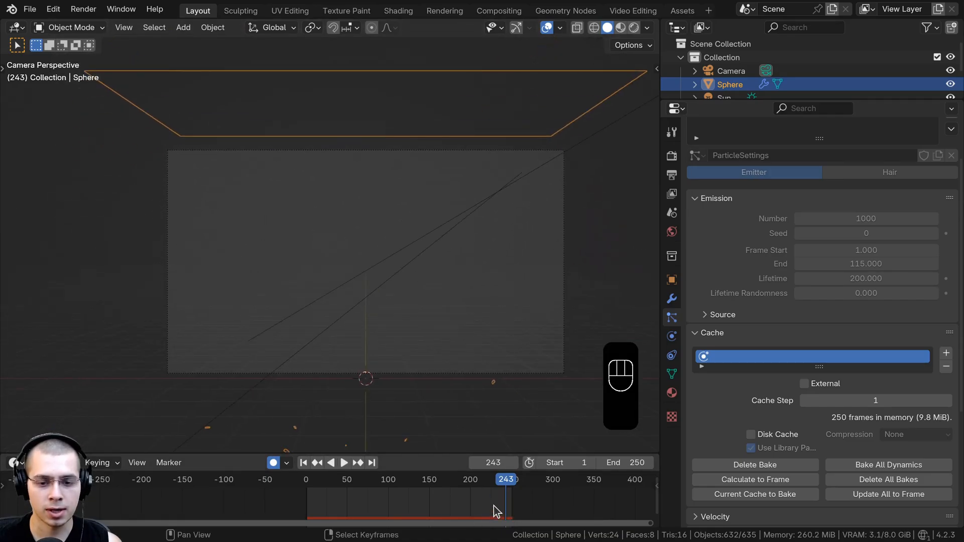
Play the baked confetti fall in the camera view and stop it at frame 119.
key("space")
middle_click_drag(482, 394, 413, 297, "shift")
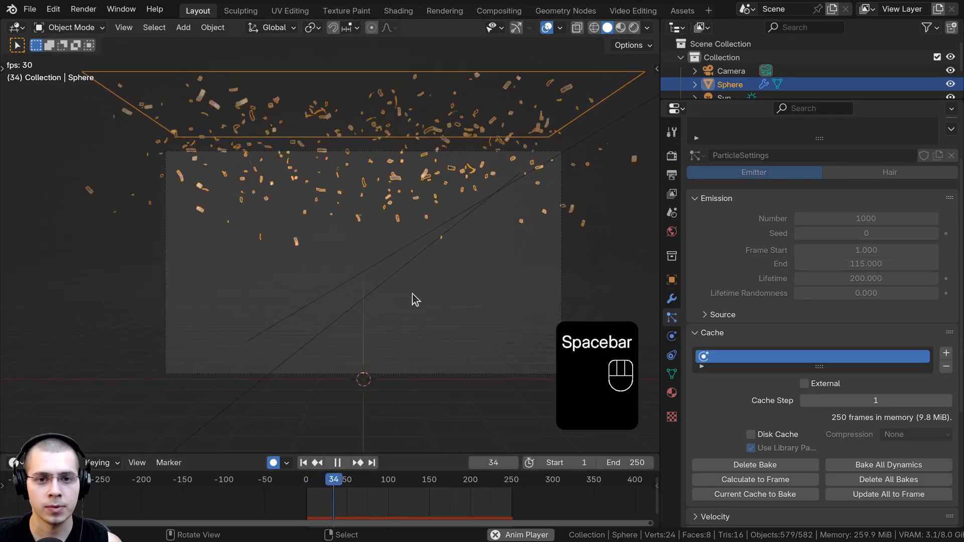
scroll(413, 297, "up", 2)
middle_click_drag(446, 236, 441, 231, "shift")
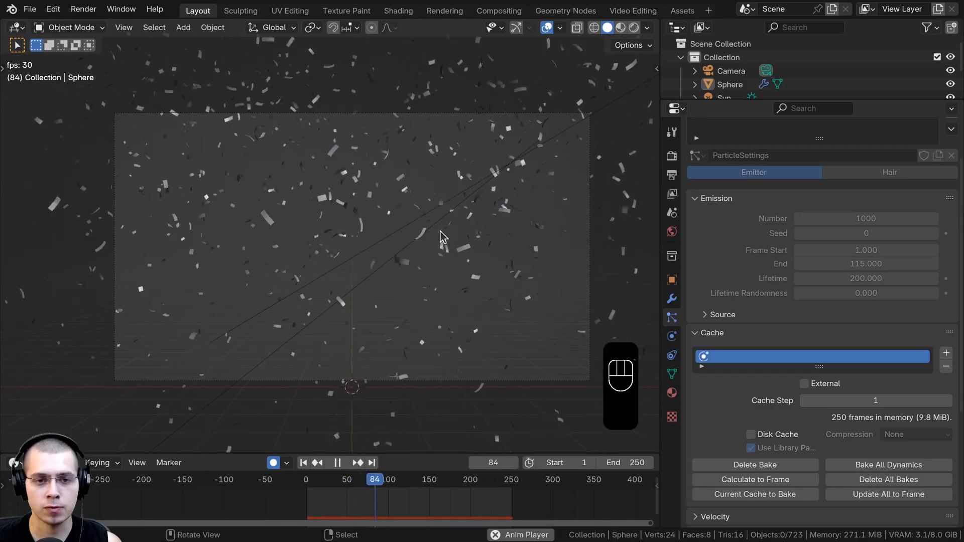
key("space")
middle_click_drag(432, 192, 427, 182, "shift")
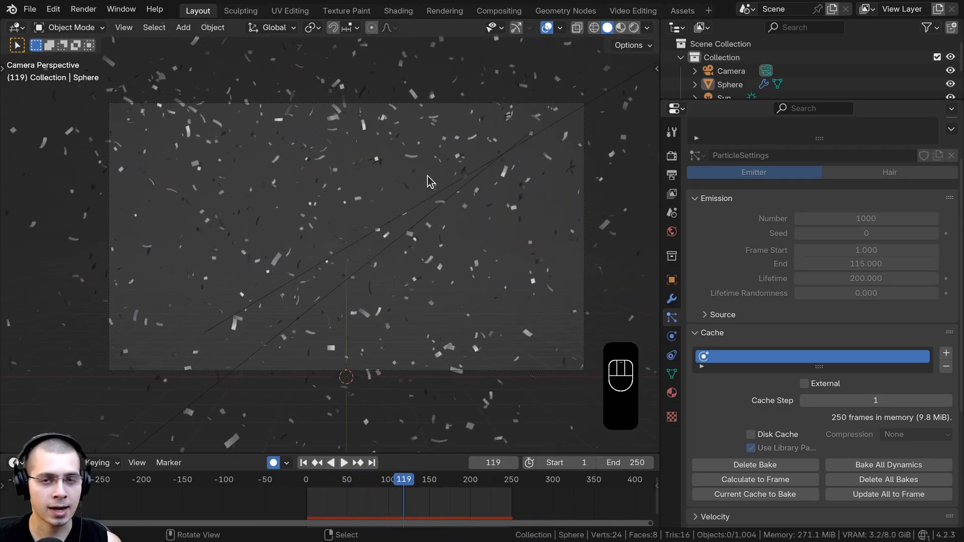
Create a Falling Frames folder inside Confetti/V3 and set it as the render output folder.
left_click(672, 175)
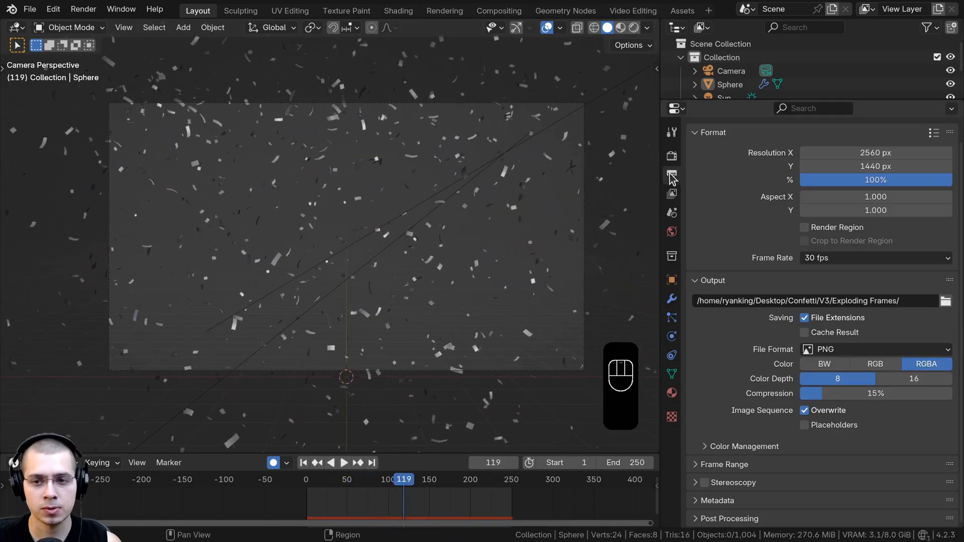
left_click_drag(659, 166, 645, 168)
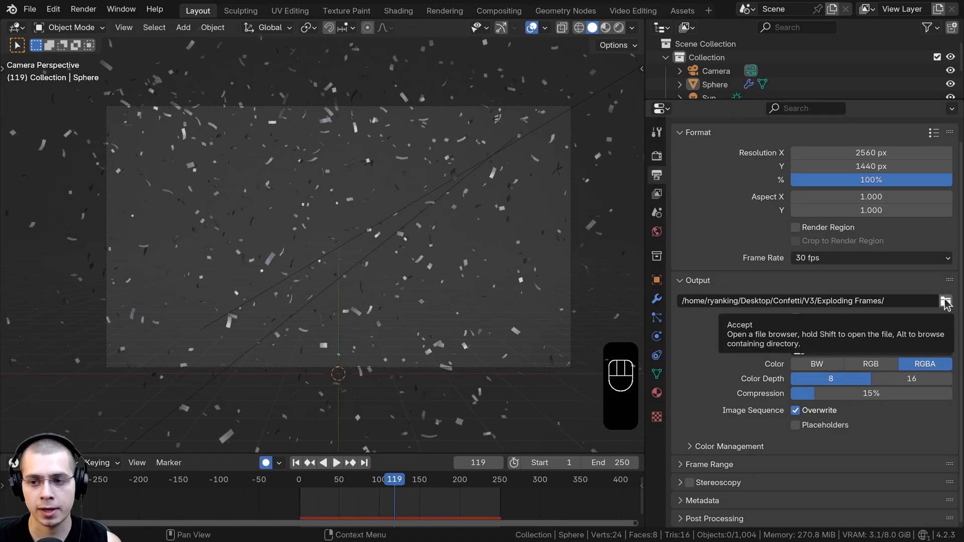
left_click(946, 301)
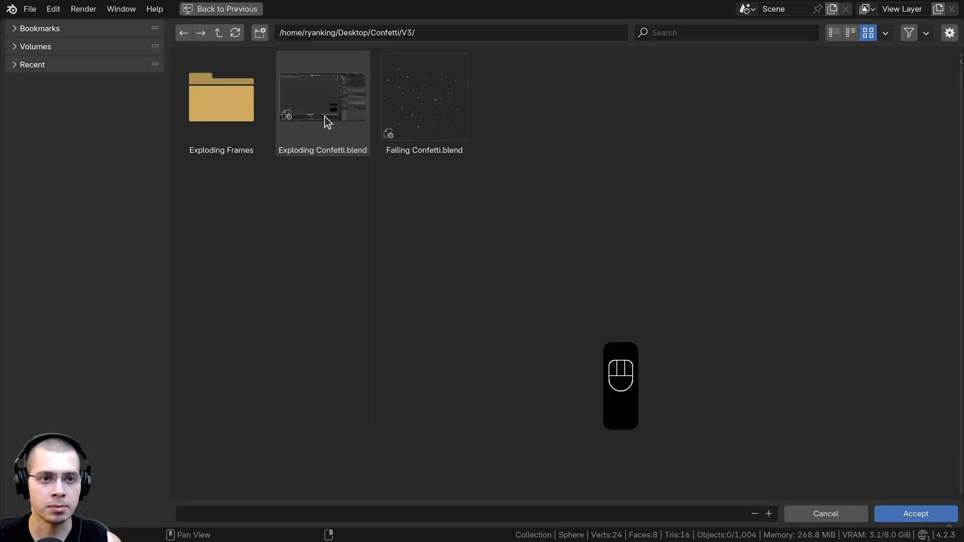
left_click(260, 34)
type("Falling Frames")
key("Return")
left_click(343, 148)
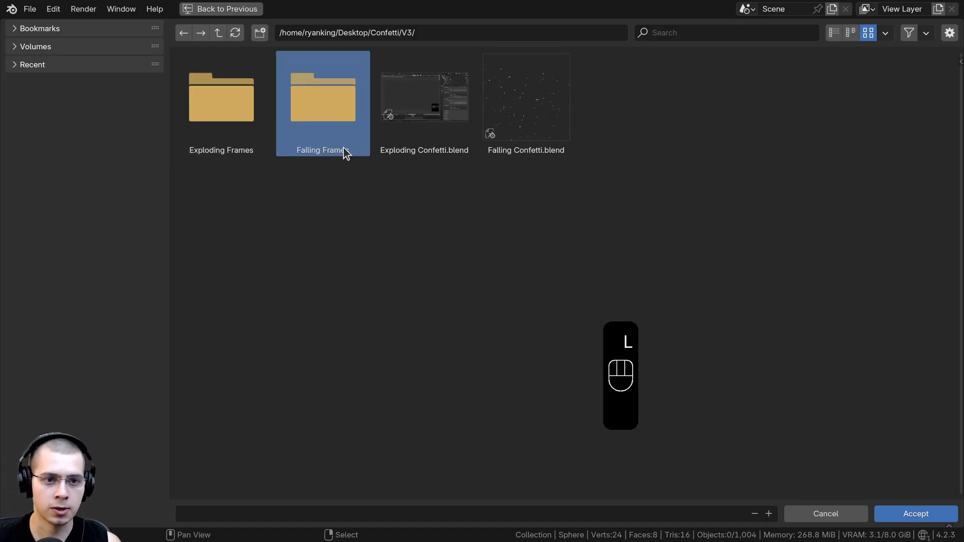
double_click(318, 105)
left_click(912, 517)
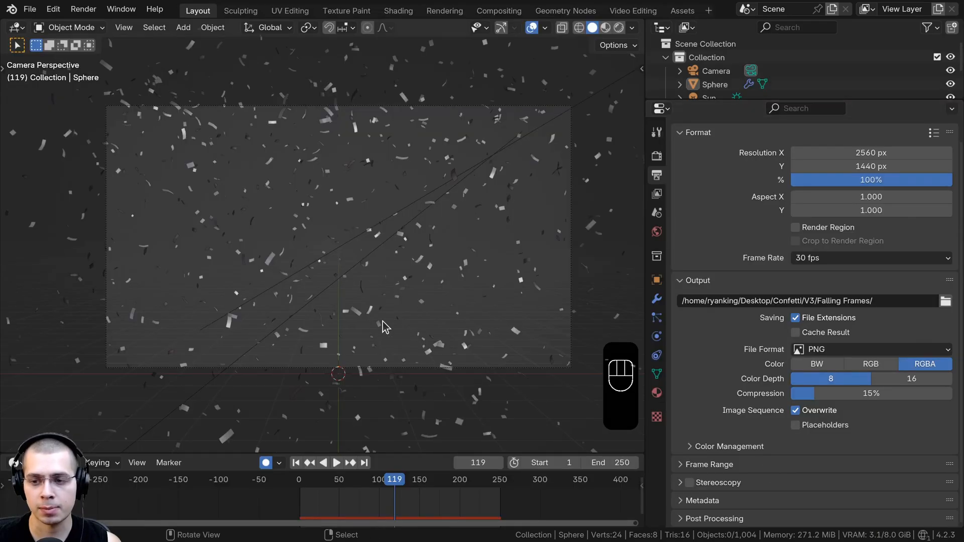
Keep PNG as the output file format and review the Cycles sampling, denoise, motion blur and transparent film settings.
left_click(852, 351)
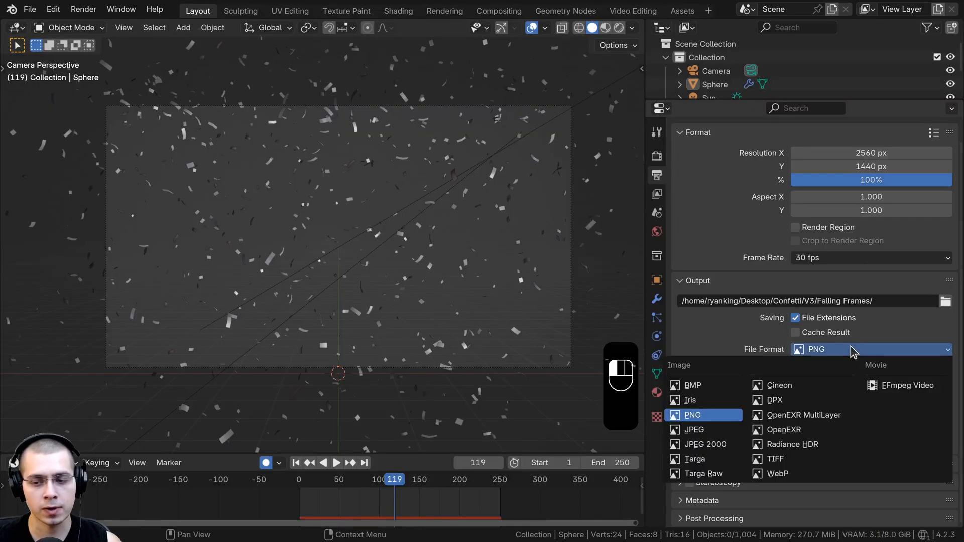
left_click(695, 415)
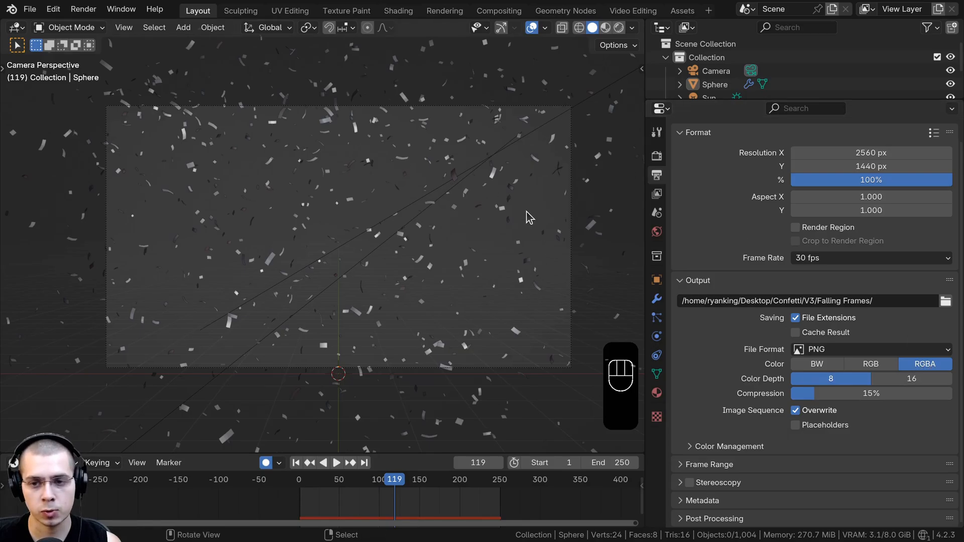
left_click(658, 158)
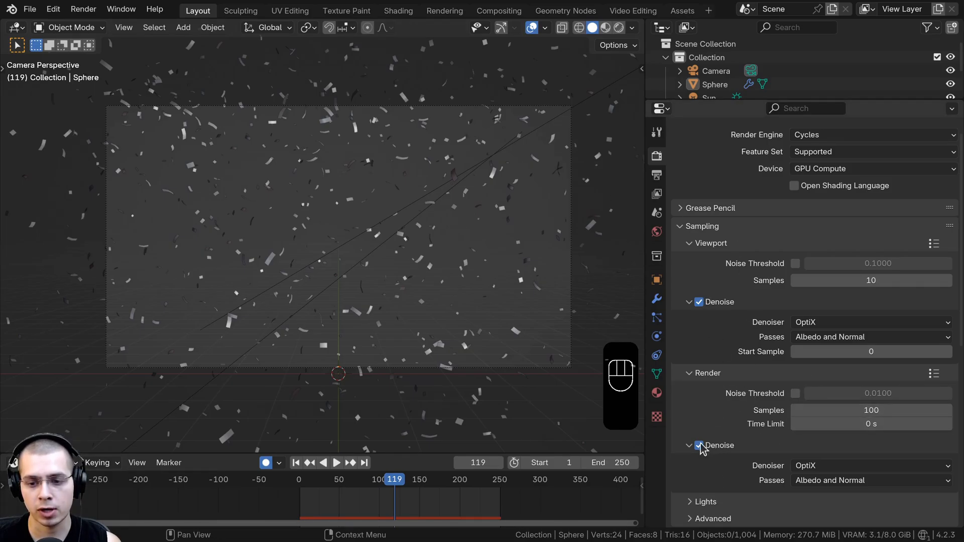
left_click(692, 229)
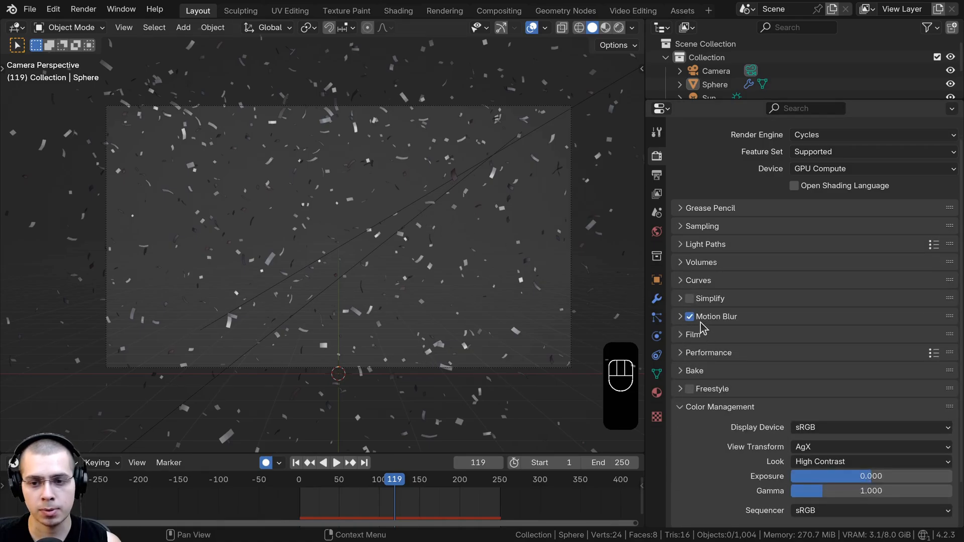
left_click(681, 336)
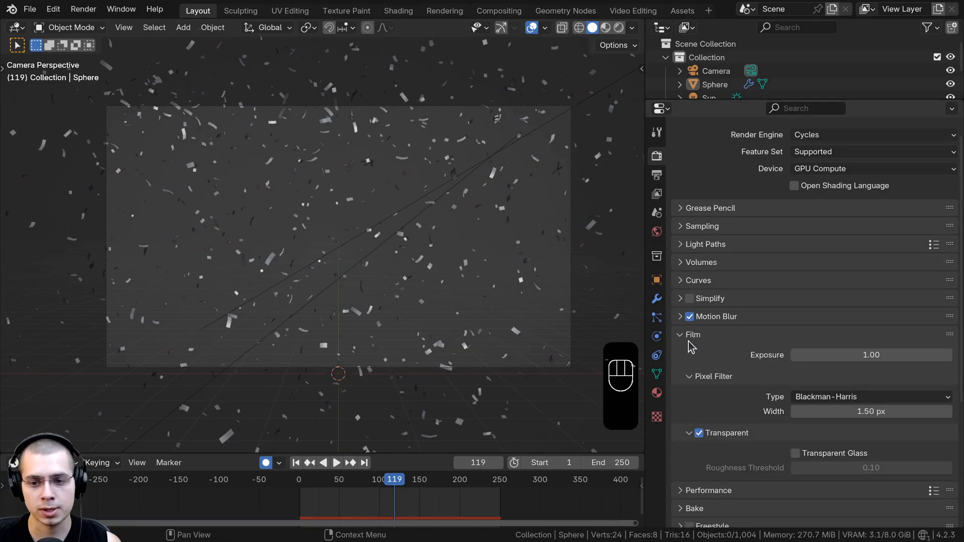
left_click(689, 336)
middle_click_drag(469, 189, 467, 189, "shift")
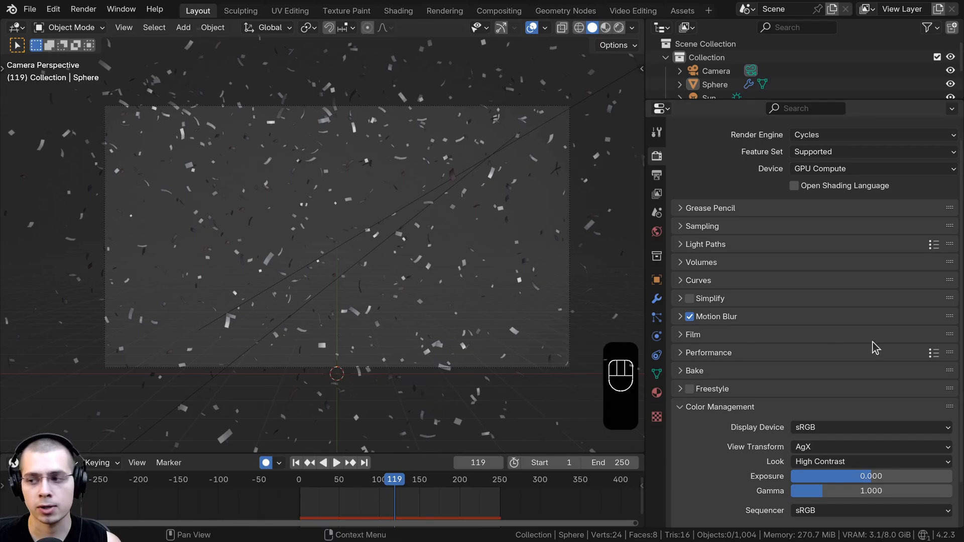
Save the falling confetti file and render the animation to the output folder.
key("ctrl+s")
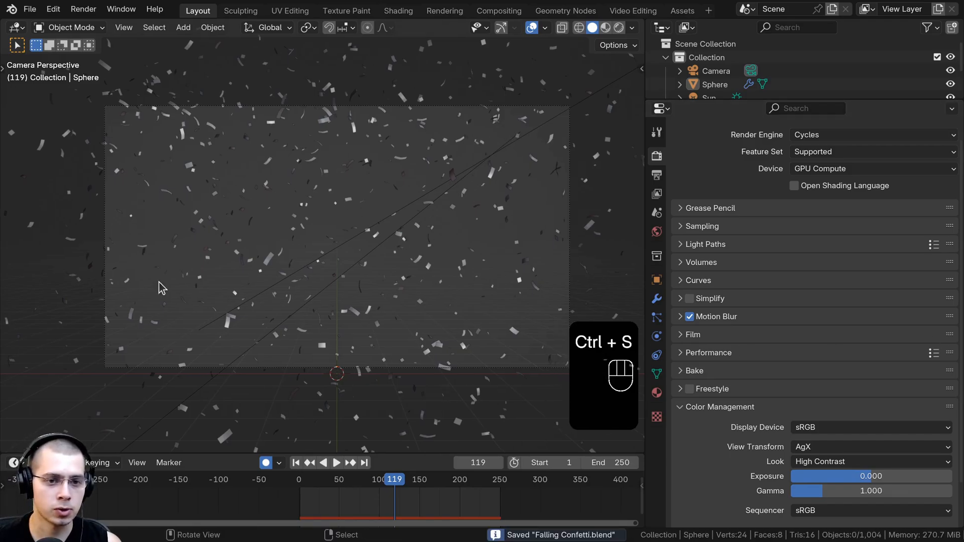
middle_click_drag(159, 282, 164, 285, "shift")
left_click(85, 10)
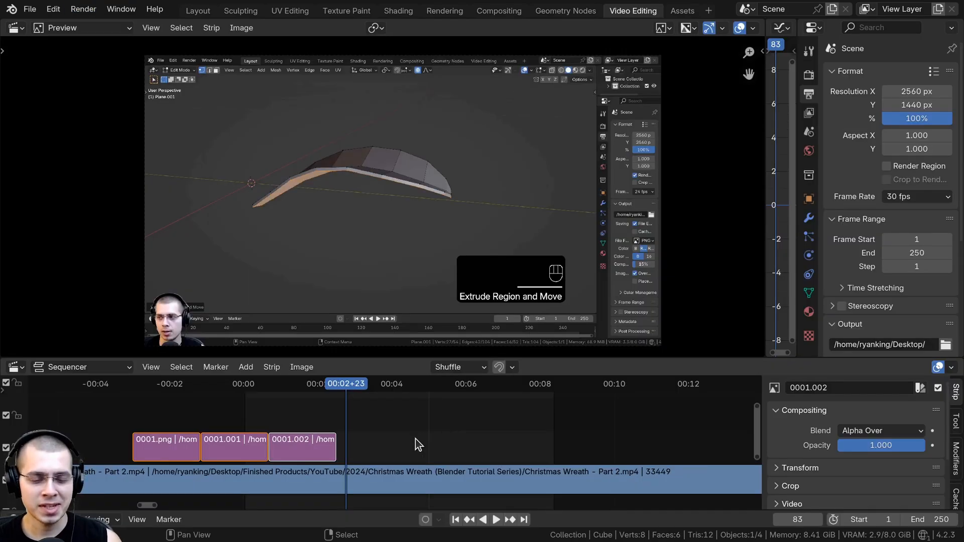
Add all PNG images from the Falling Frames folder as an image sequence strip starting at frame 111 in the video sequencer.
left_click_drag(415, 438, 381, 427)
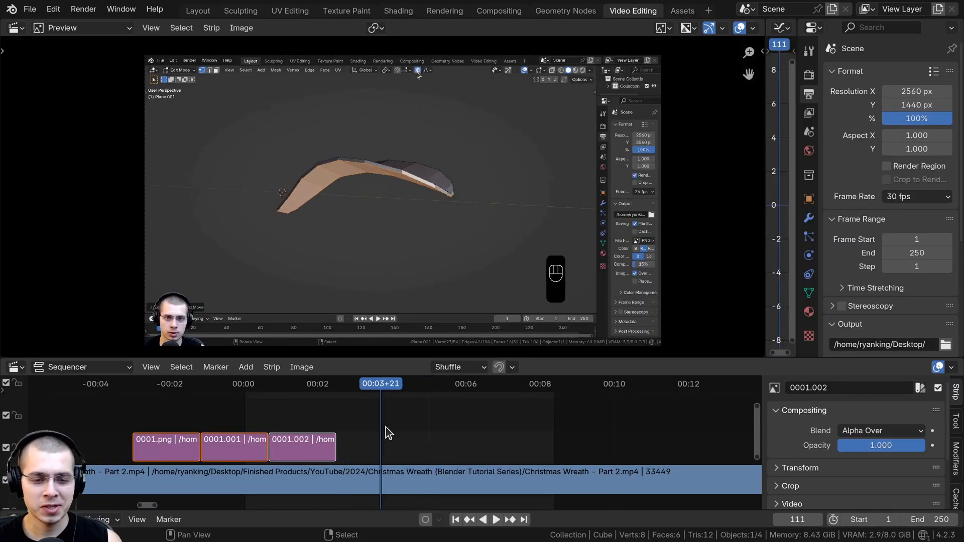
middle_click_drag(433, 434, 440, 436)
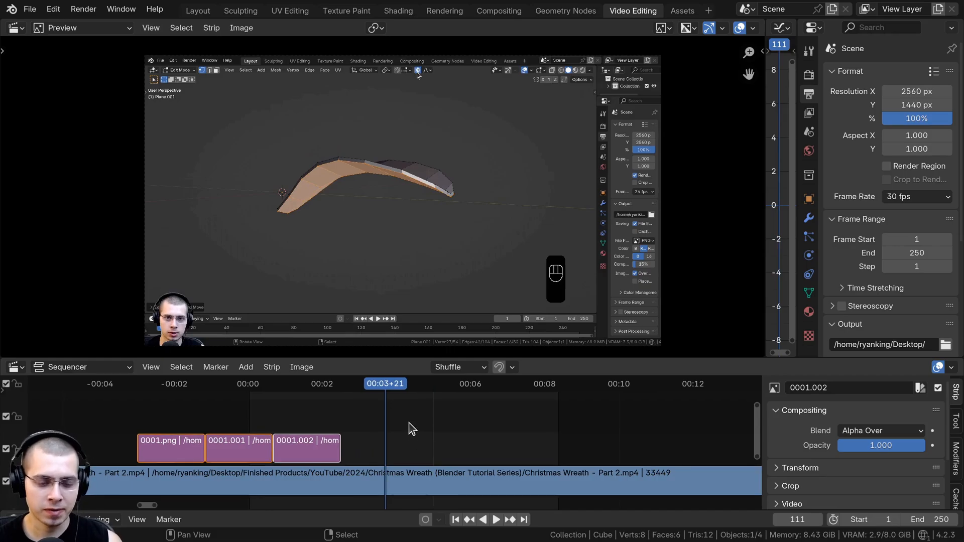
key("shift+a")
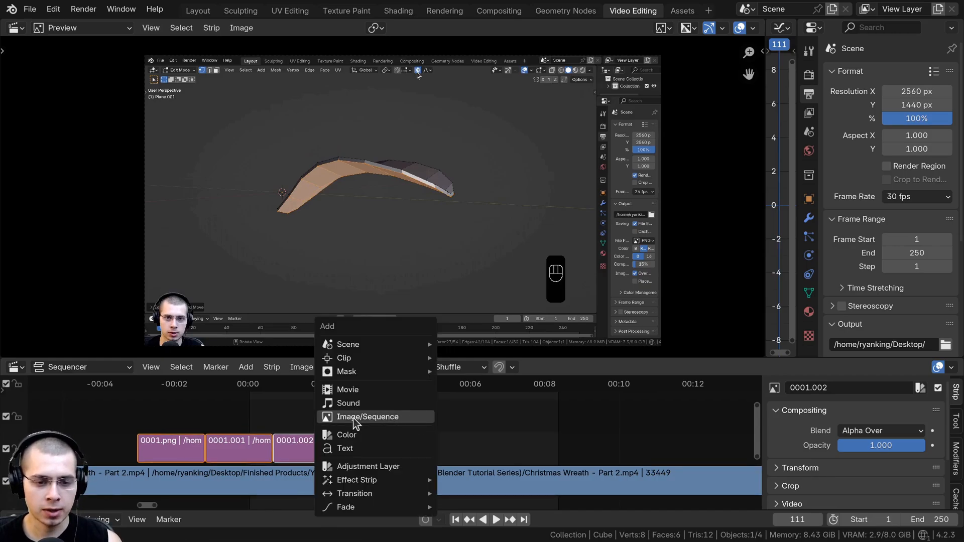
left_click(369, 418)
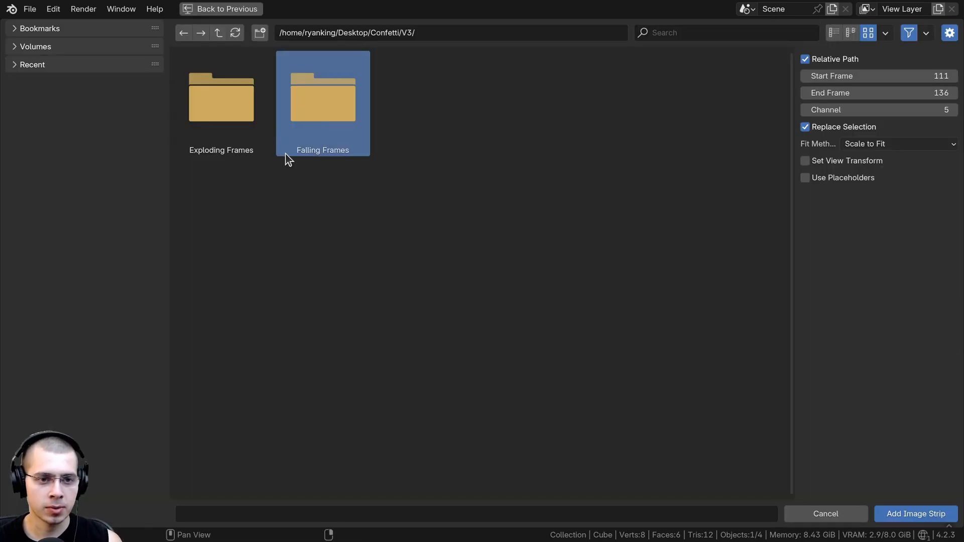
double_click(315, 121)
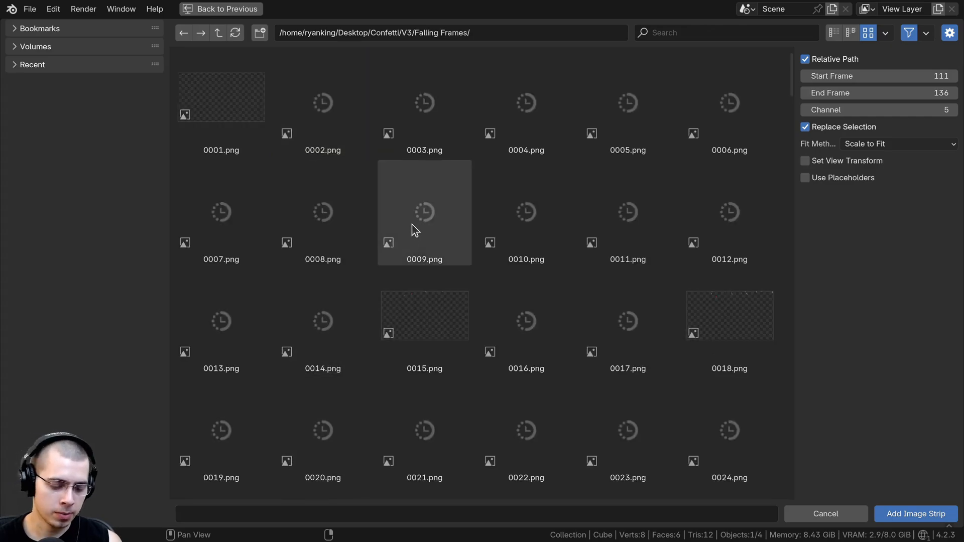
key("a")
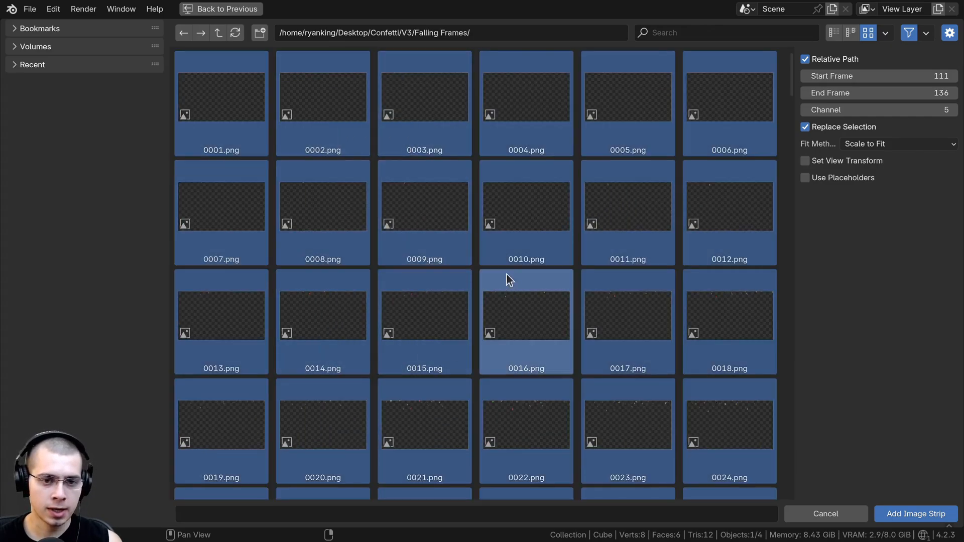
left_click(920, 514)
Play the falling confetti strip over the tutorial video and stop at frame 235.
key("space")
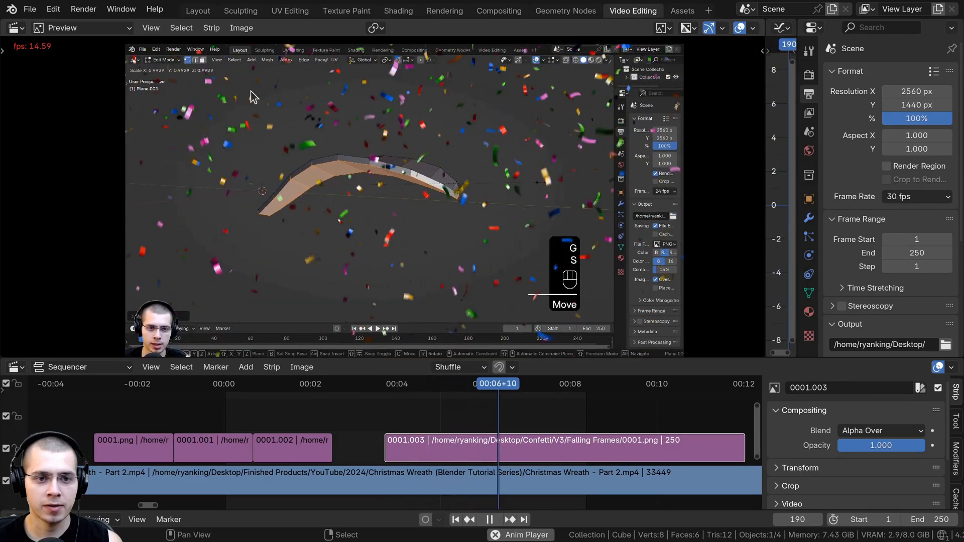
scroll(451, 454, "down", 3)
middle_click_drag(450, 454, 327, 463)
key("space")
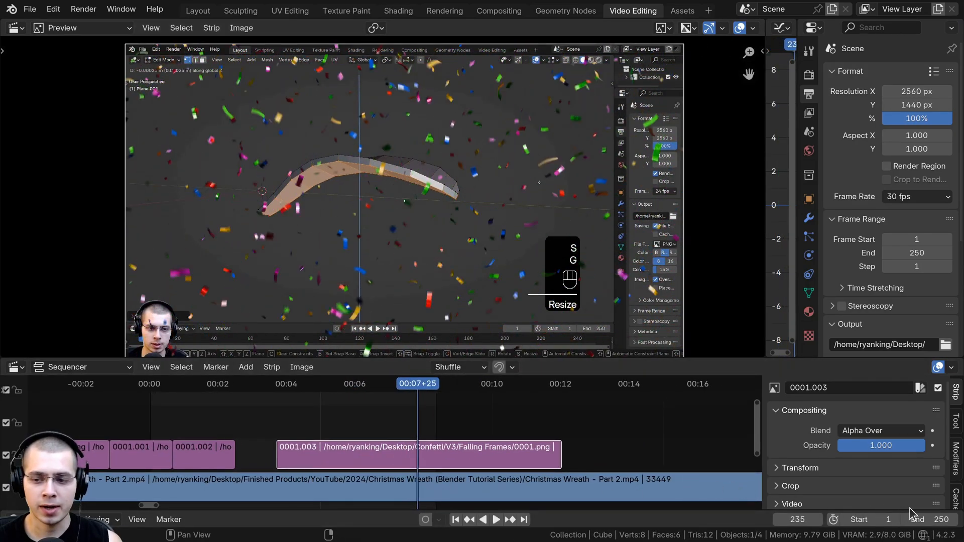
Set the scene's end frame to 472 and resume playback with a taller sequencer area.
double_click(911, 514)
type("472")
key("Return")
key("space")
left_click_drag(458, 358, 474, 305)
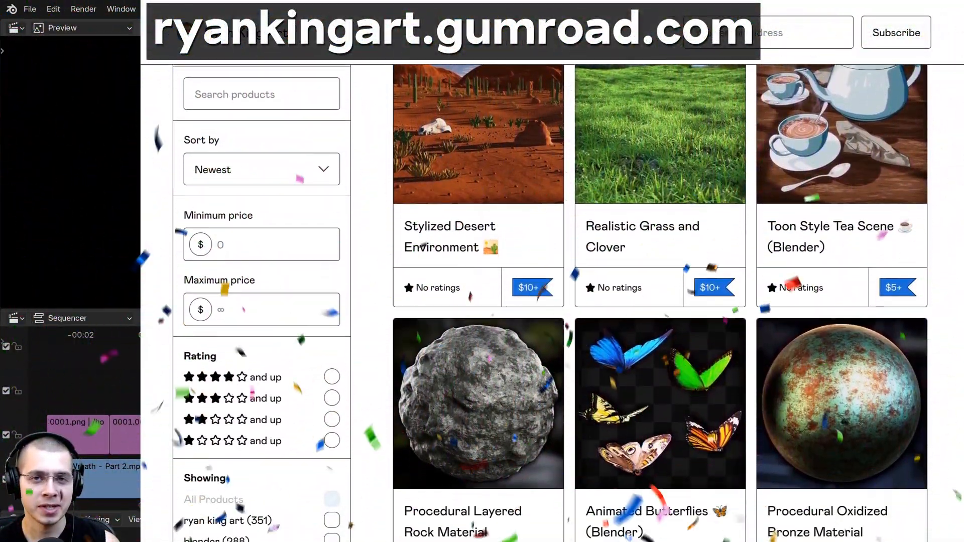
scroll(552, 301, "down", 5)
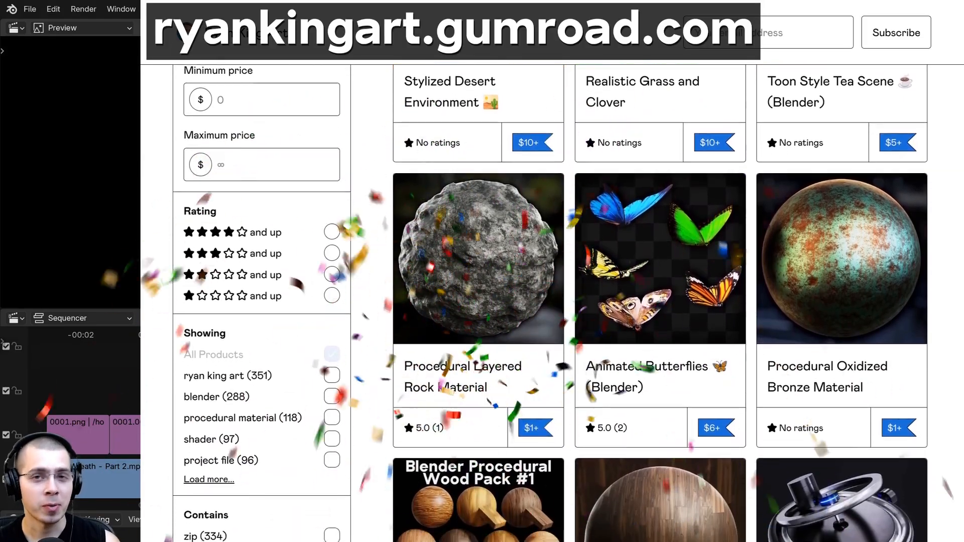
scroll(552, 301, "down", 3)
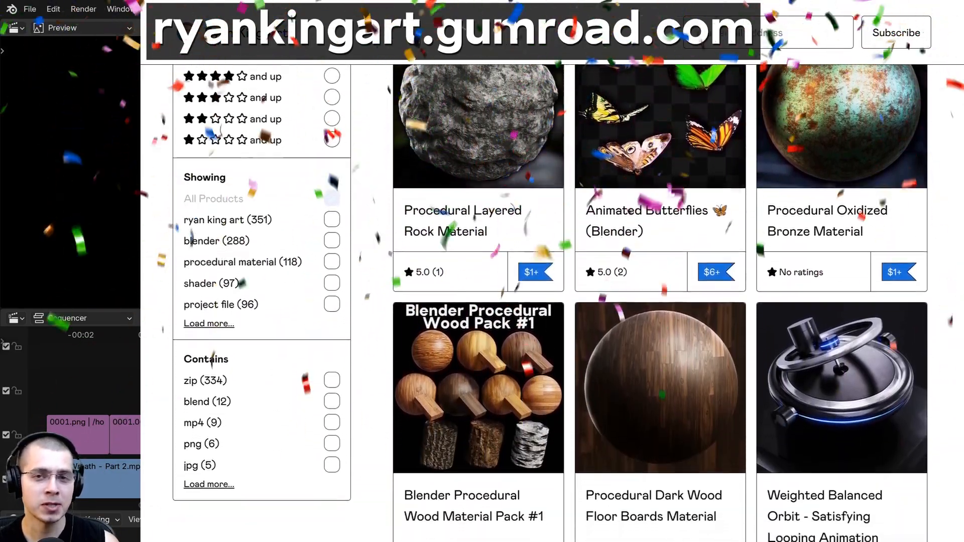